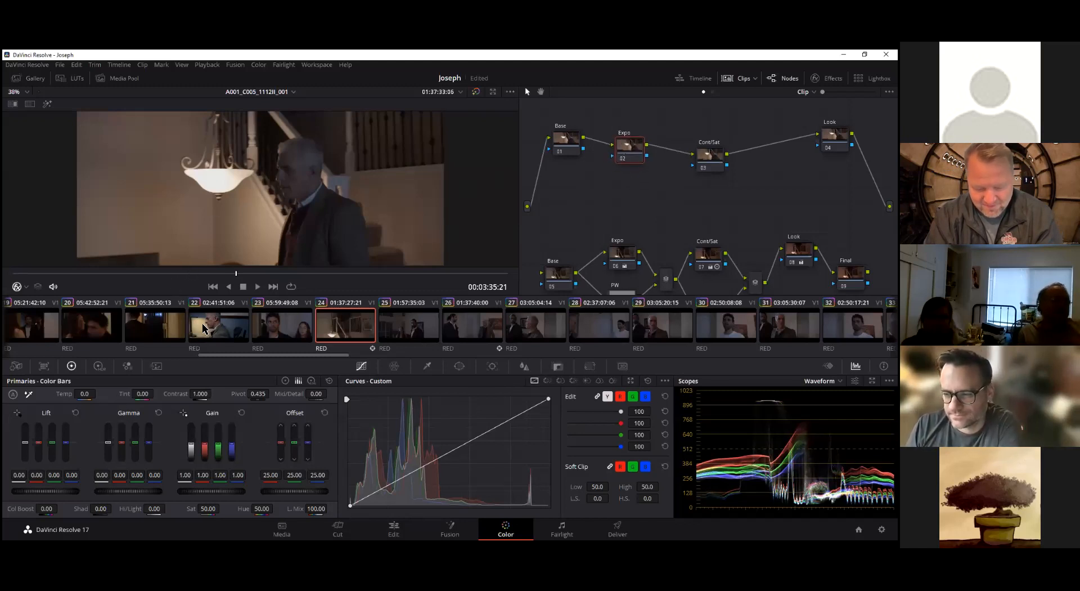
Compare the Primaries color wheels with the color bars for the Expo node
left_click(285, 381)
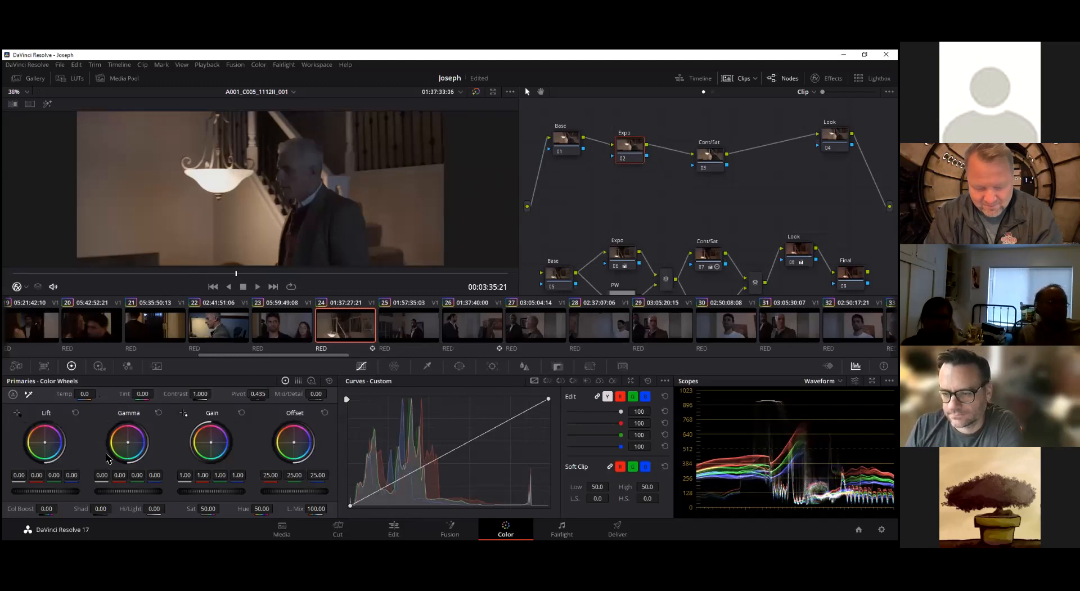
left_click(299, 380)
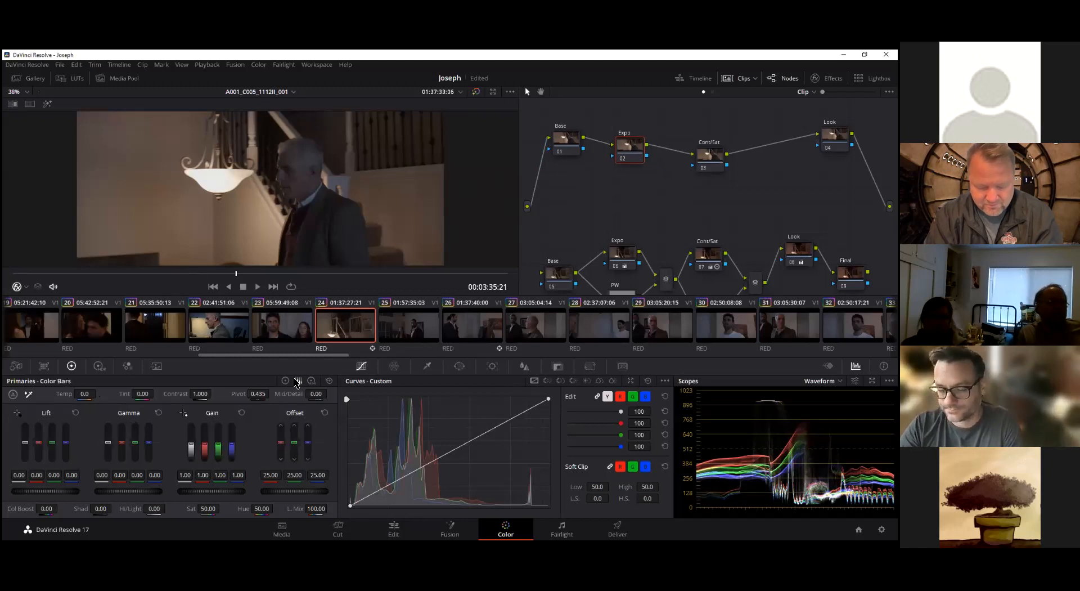
left_click(286, 381)
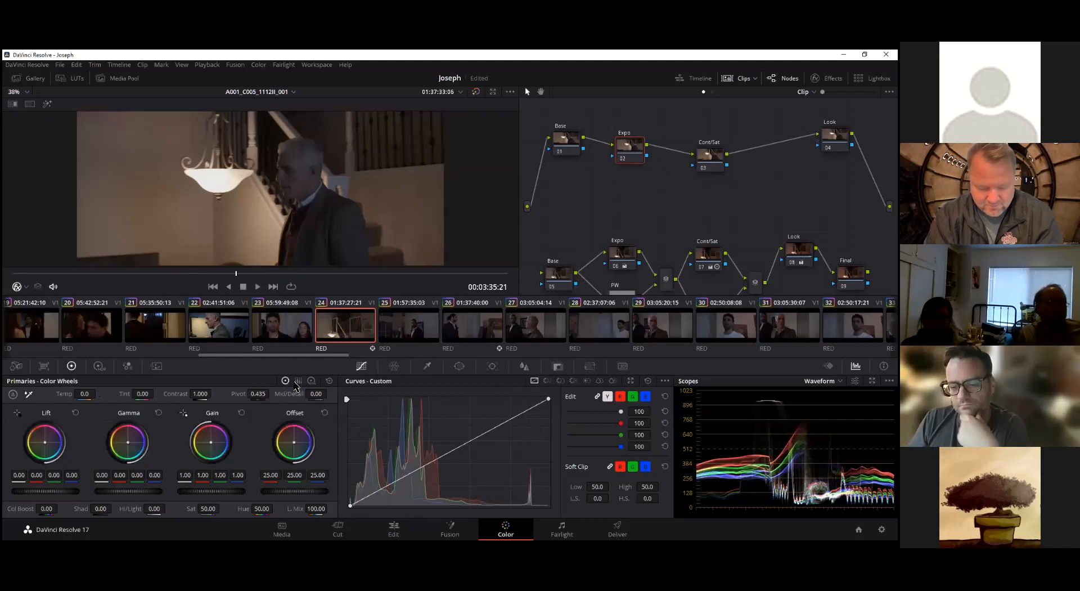
left_click(299, 382)
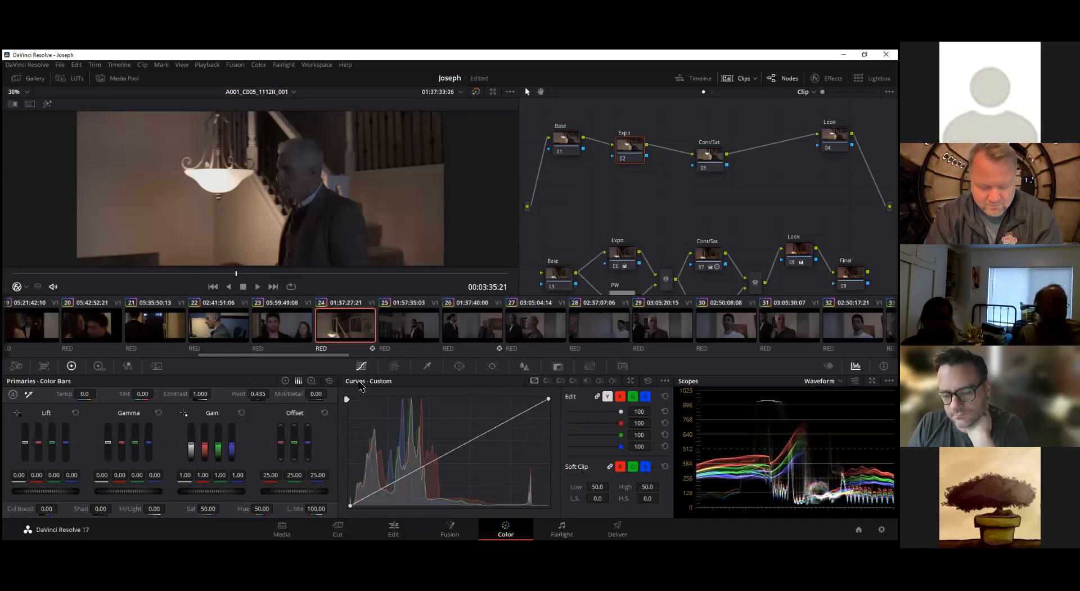
left_click(285, 381)
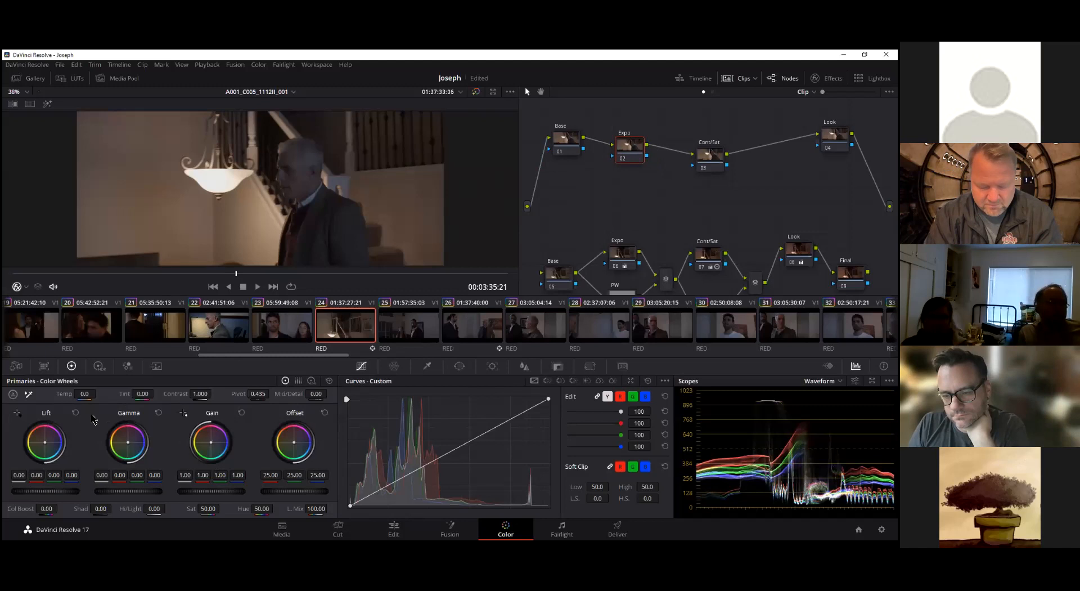
left_click(299, 381)
left_click(286, 381)
left_click(299, 381)
left_click(285, 381)
left_click(299, 381)
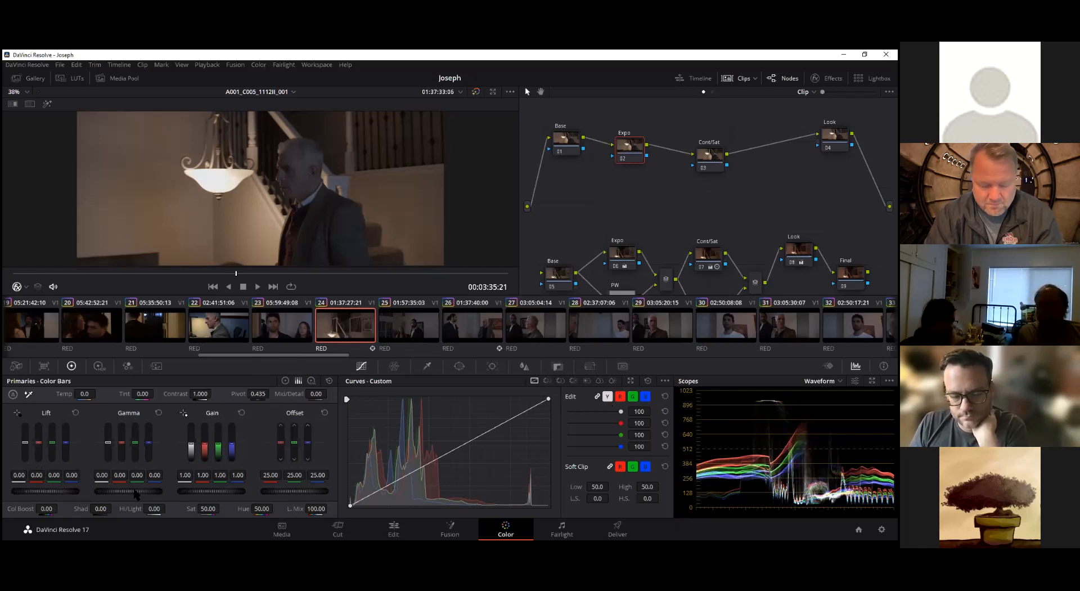
Set the Expo node's lift to 0.01, gamma to 0.01, gain to 0.95 and offset to 27.20
mouse_move(129, 491)
left_mouse_down()
mouse_move(143, 492)
mouse_move(112, 492)
left_mouse_up()
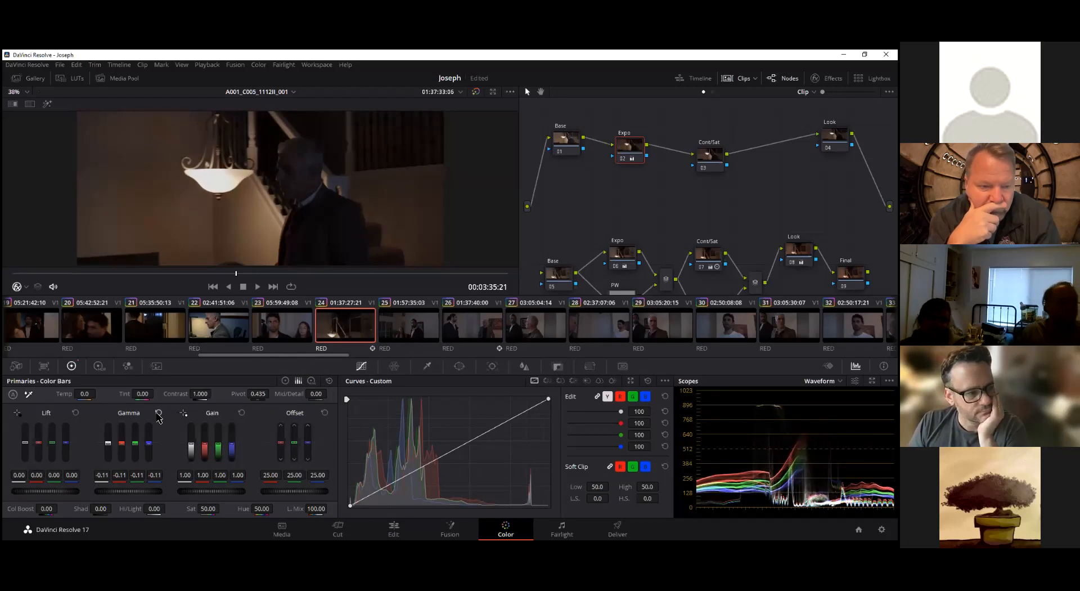
left_click(158, 414)
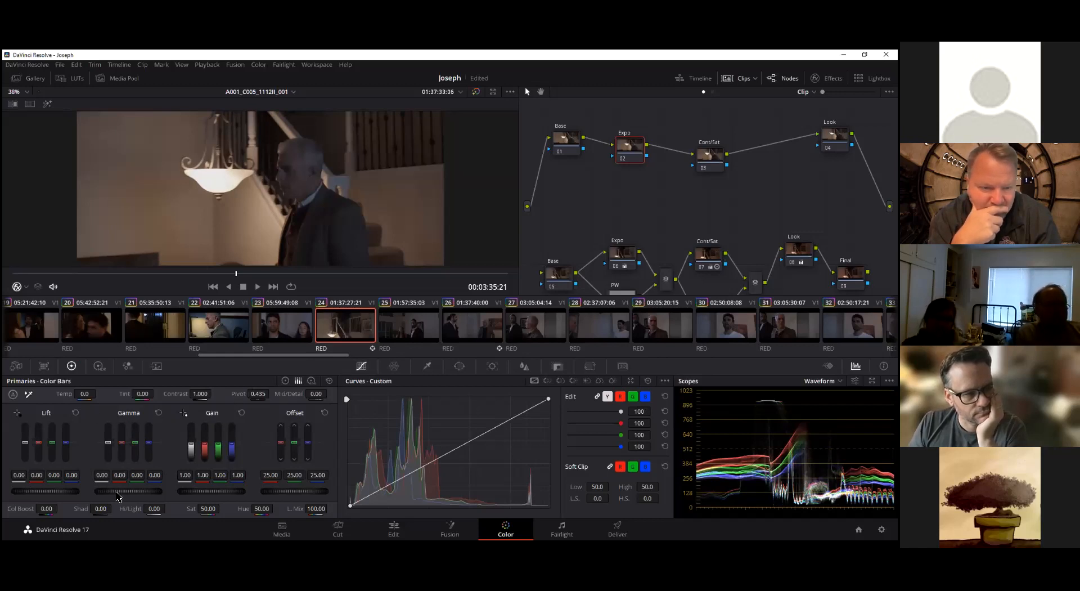
left_click_drag(45, 491, 48, 490)
left_click_drag(115, 491, 112, 491)
left_click_drag(218, 490, 213, 490)
left_click_drag(295, 491, 302, 490)
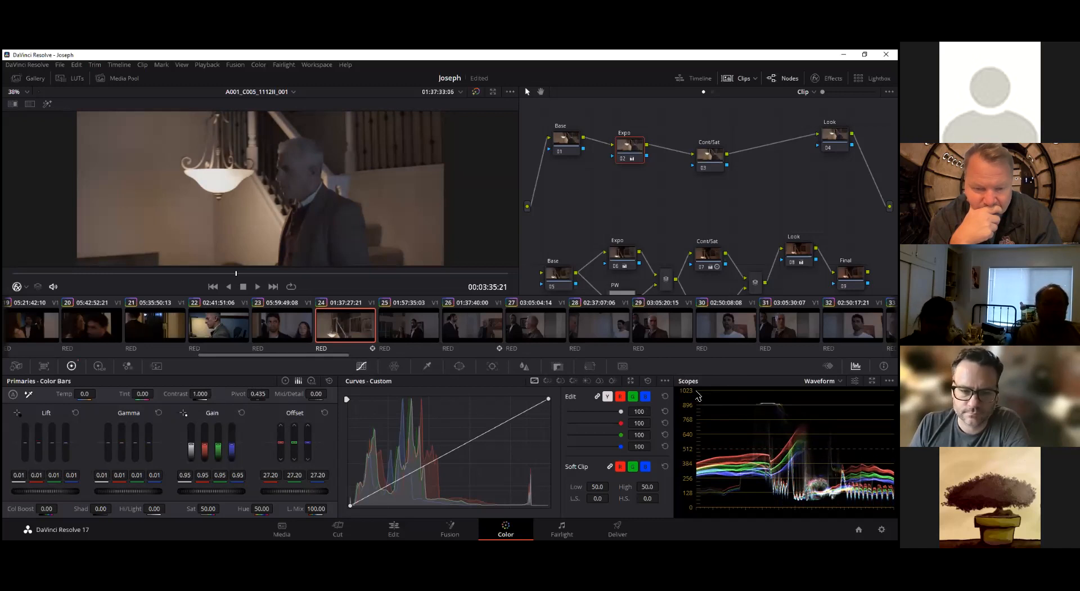
Try brightening the Expo node with gamma 0.42 and gain 2.36, and reset both controls
left_click_drag(121, 495, 230, 495)
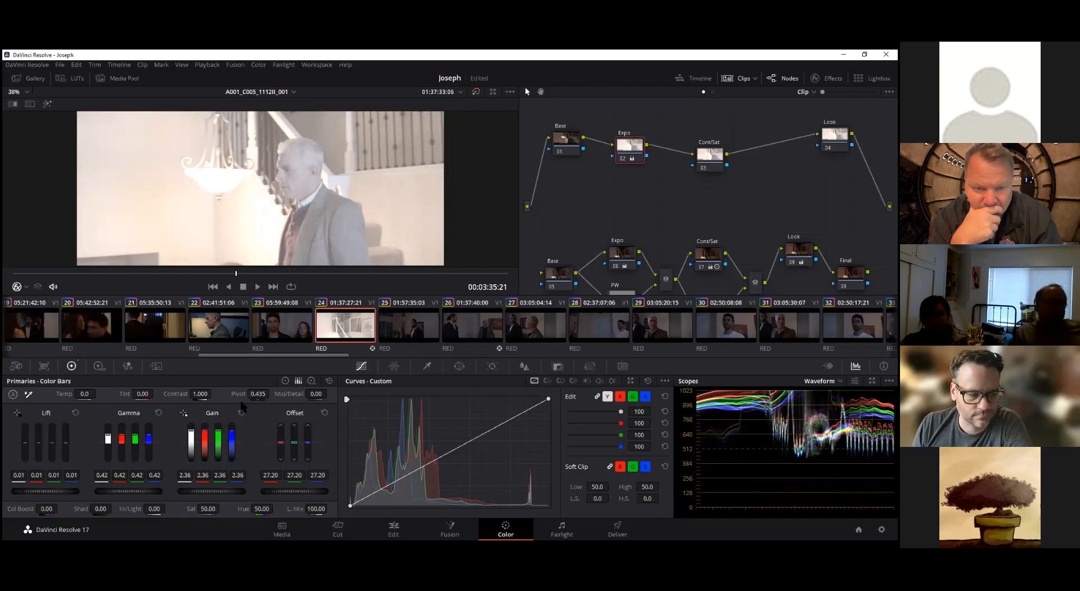
left_click(242, 413)
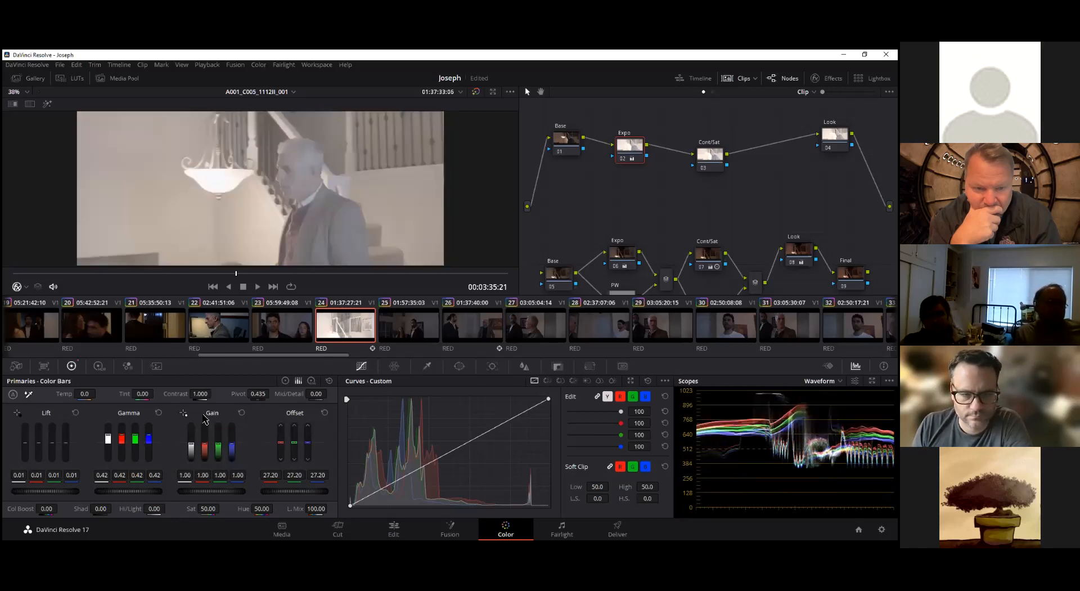
left_click(159, 412)
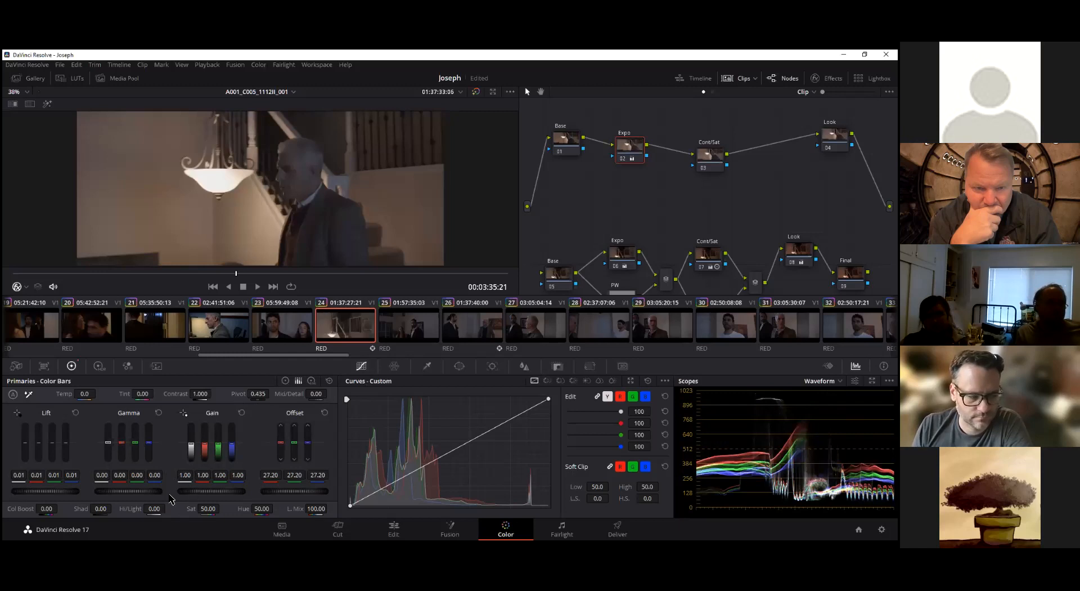
Try darkening the Expo node with gamma -0.30 and gain 0.32, and reset both controls
left_click_drag(135, 492, 102, 492)
left_click_drag(224, 492, 147, 491)
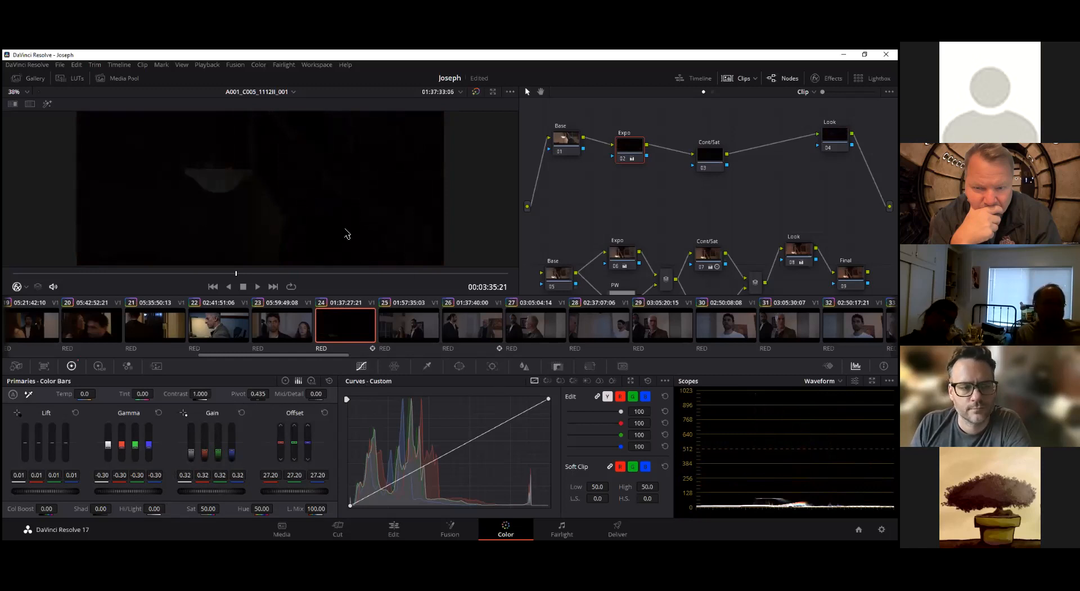
left_click_drag(235, 491, 308, 491)
left_click(241, 413)
left_click(158, 412)
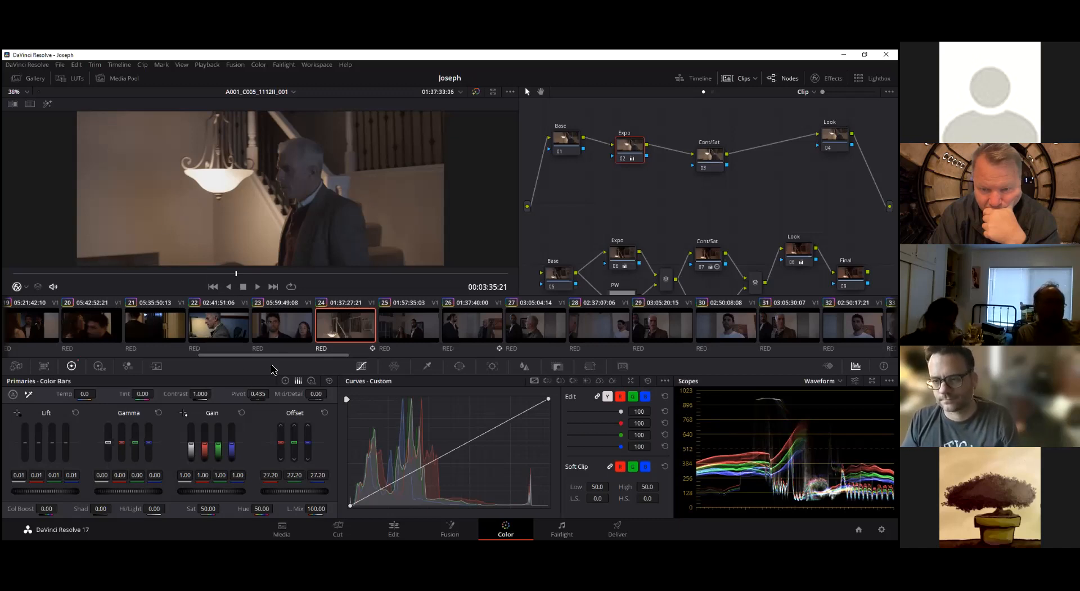
Move the Expo node slightly lower in the graph and set its gamma to -0.06 and gain to 0.93
mouse_move(629, 148)
left_mouse_down()
mouse_move(638, 164)
mouse_move(624, 167)
mouse_move(627, 156)
left_mouse_up()
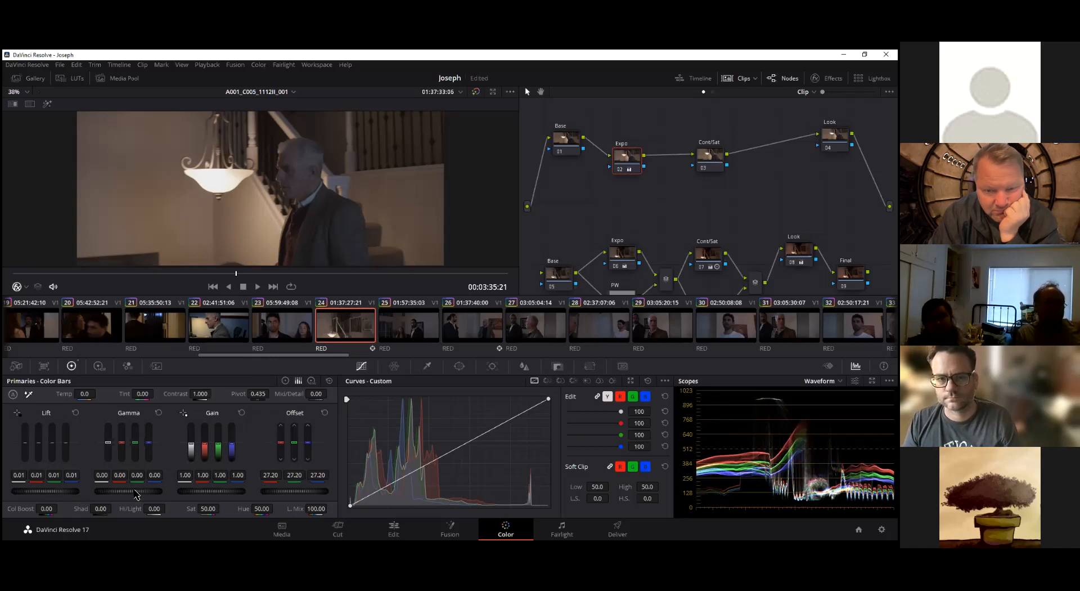
left_click_drag(137, 494, 137, 495)
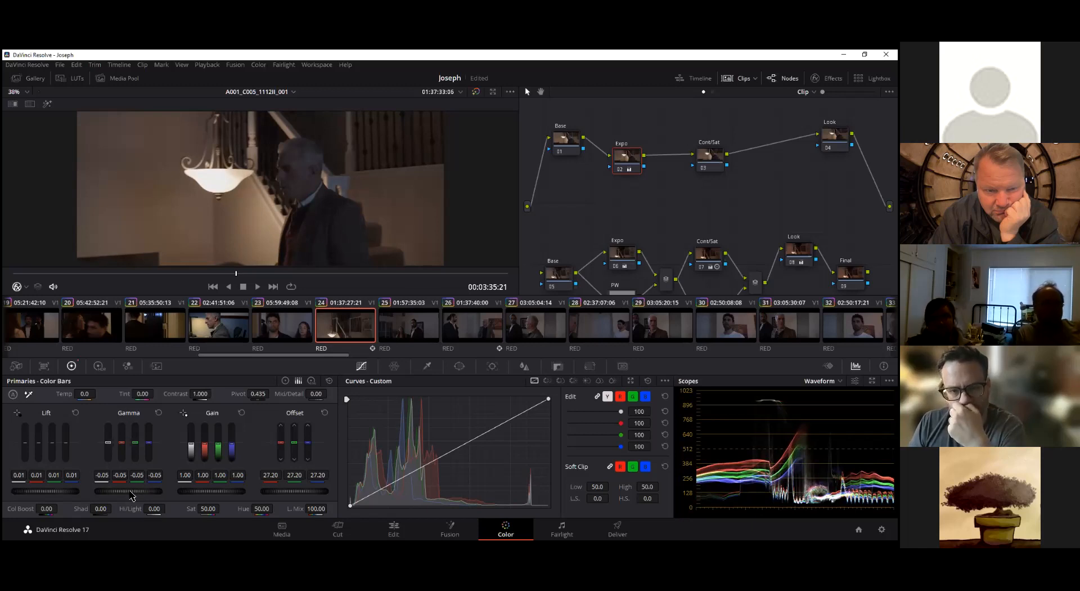
left_click_drag(138, 495, 140, 494)
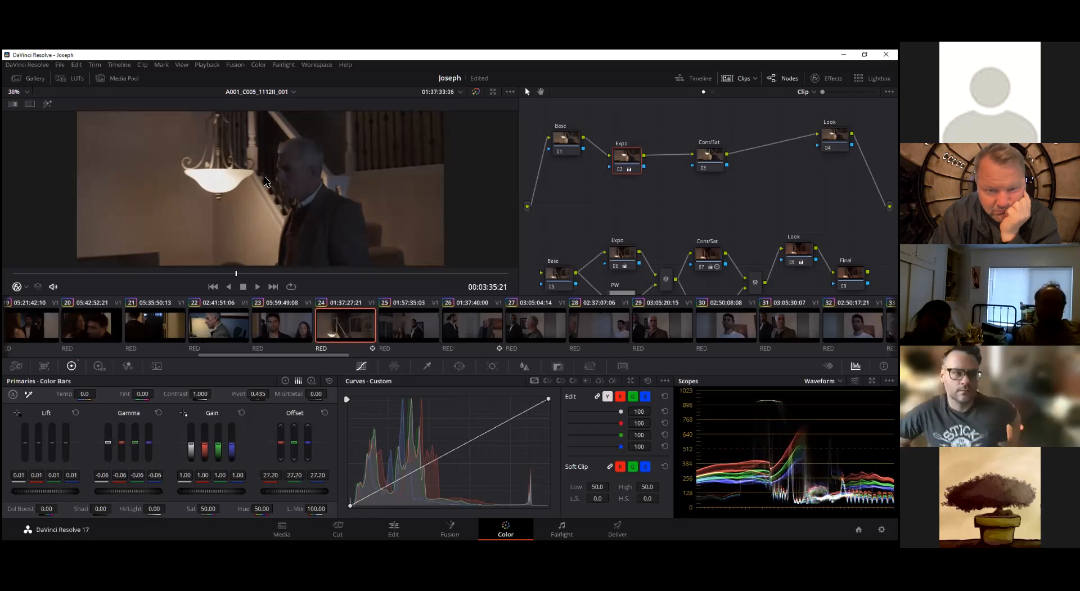
left_click_drag(224, 495, 224, 494)
left_click_drag(298, 496, 298, 495)
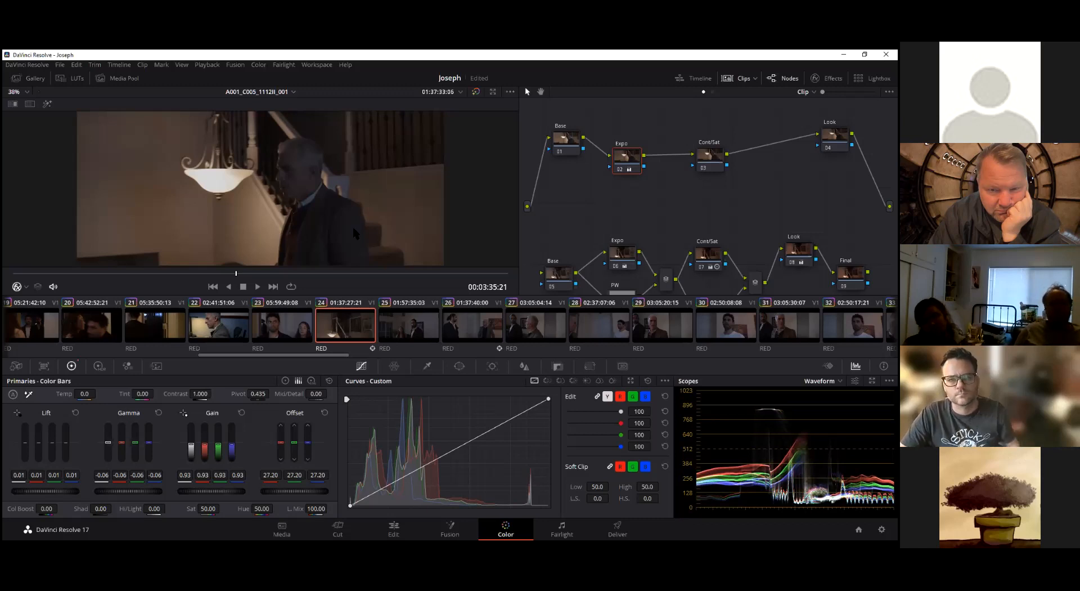
Compare the Expo node's Primaries controls across the log wheels, color bars and color wheels
left_click(311, 381)
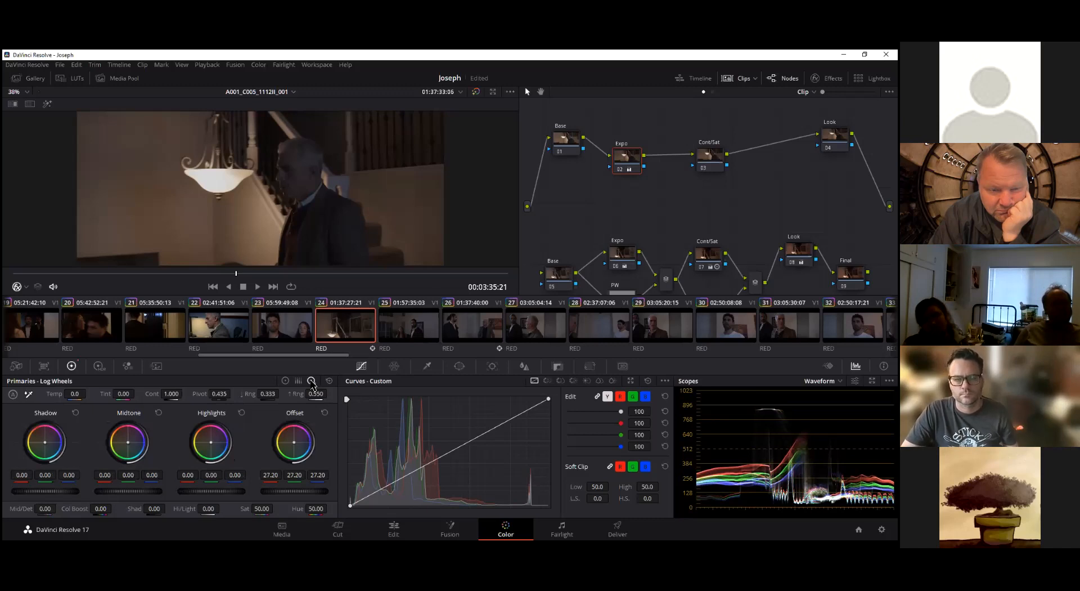
left_click(299, 381)
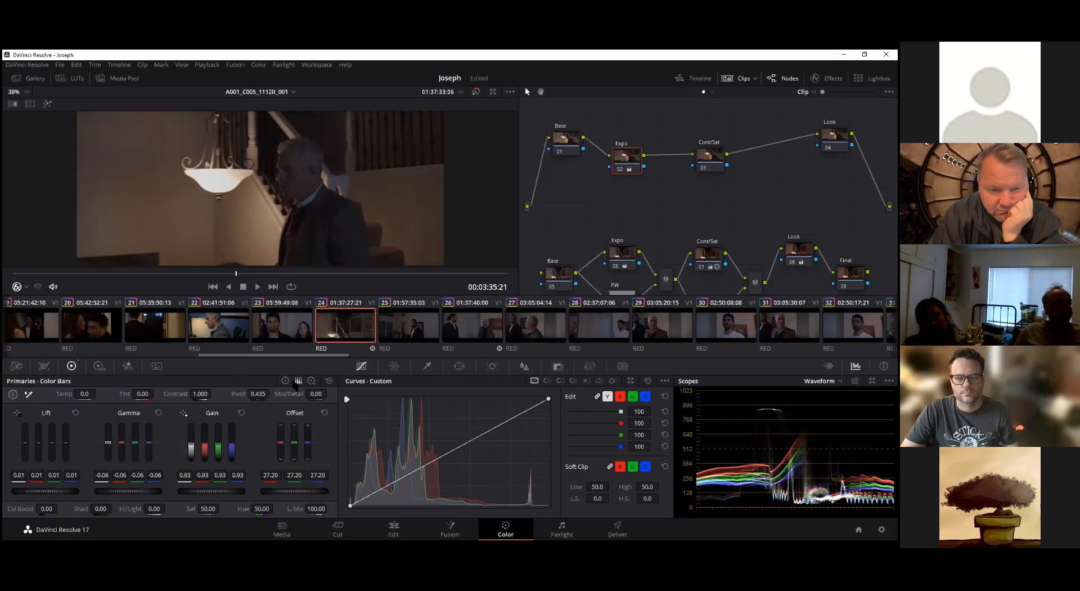
left_click(312, 381)
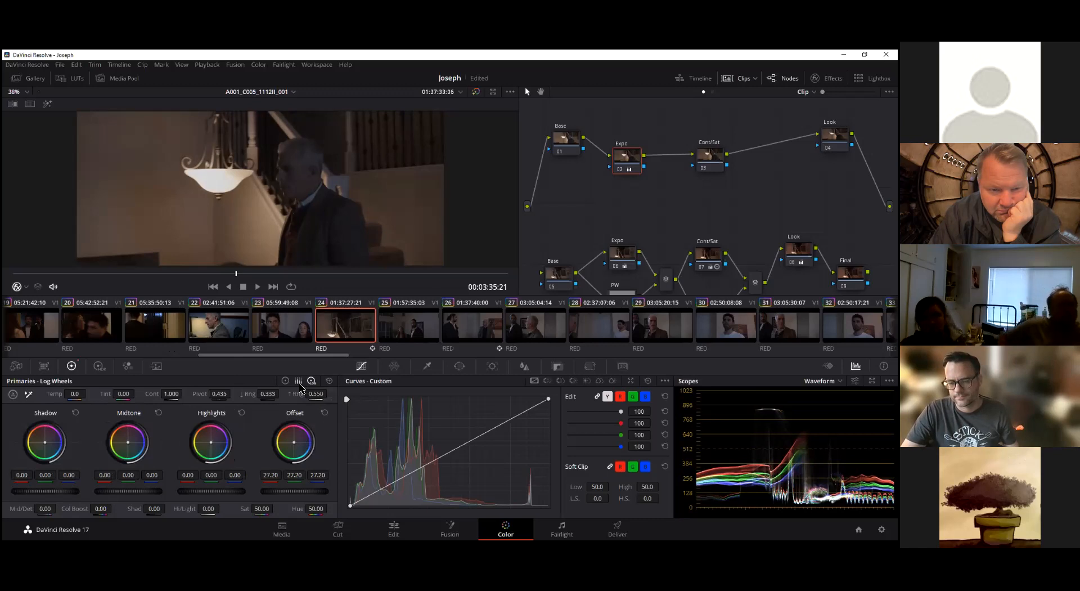
left_click(299, 381)
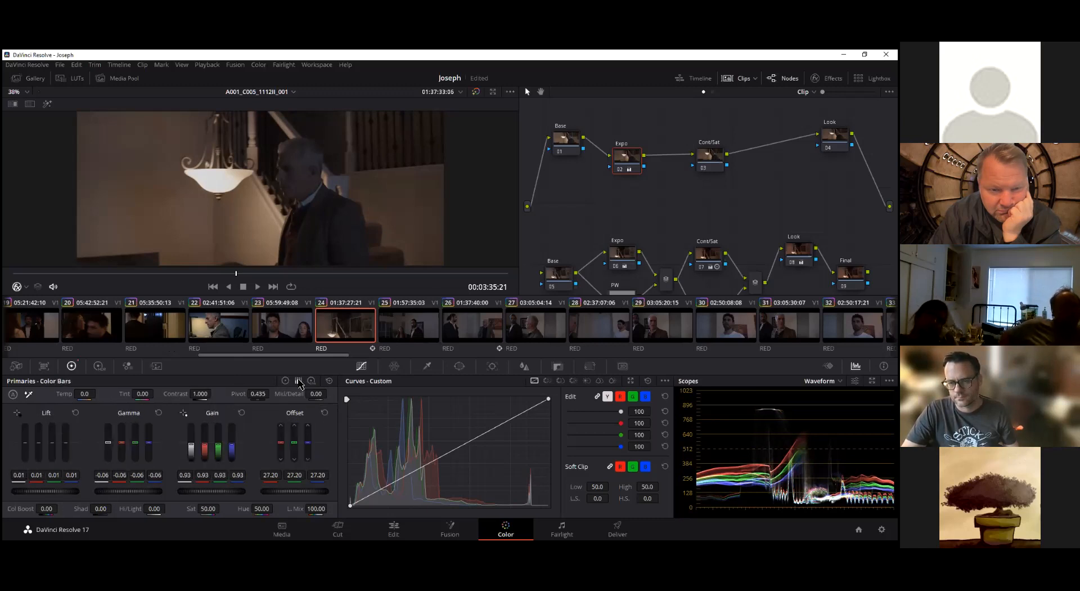
left_click(311, 382)
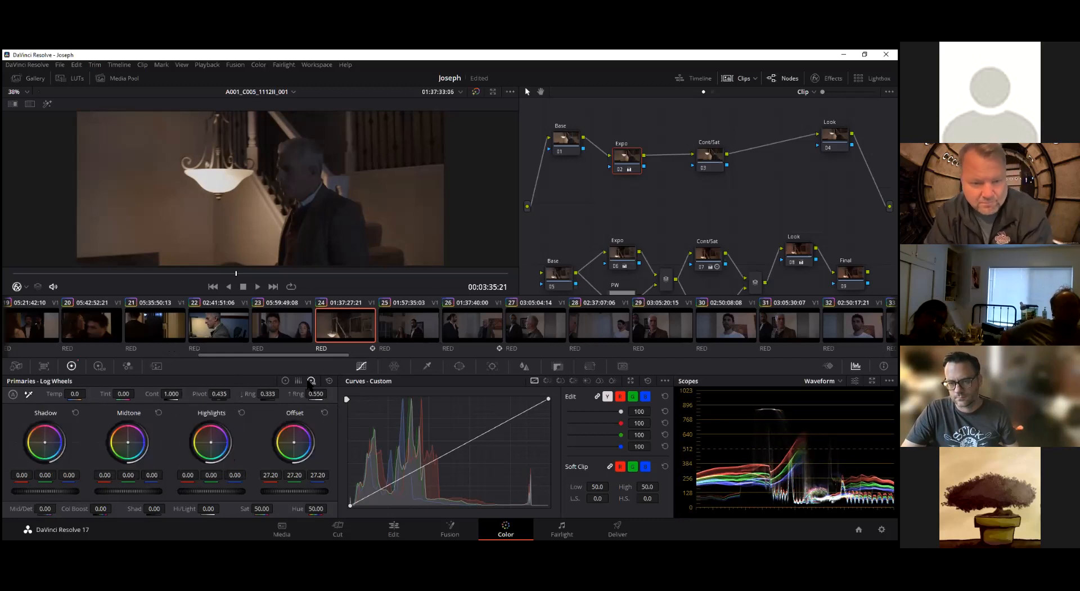
left_click(299, 381)
left_click(286, 381)
left_click(299, 381)
left_click(286, 381)
left_click(299, 382)
left_click(285, 382)
left_click(298, 382)
left_click(286, 382)
left_click(299, 381)
left_click(286, 382)
left_click(298, 382)
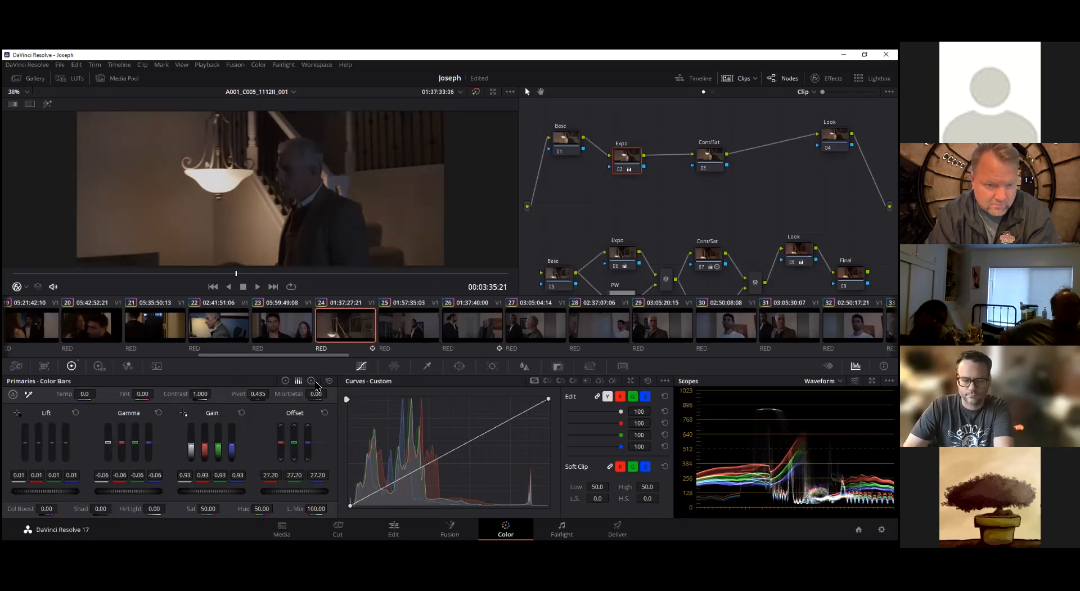
Save the project and set the Expo node's log shadows to -0.03
left_click(311, 381)
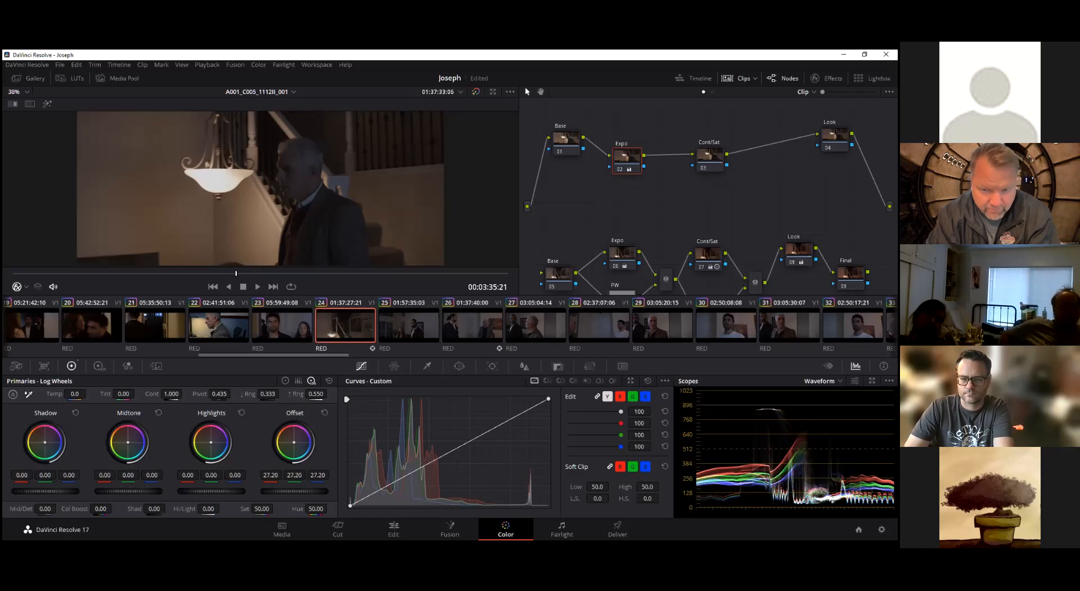
key("ctrl+s")
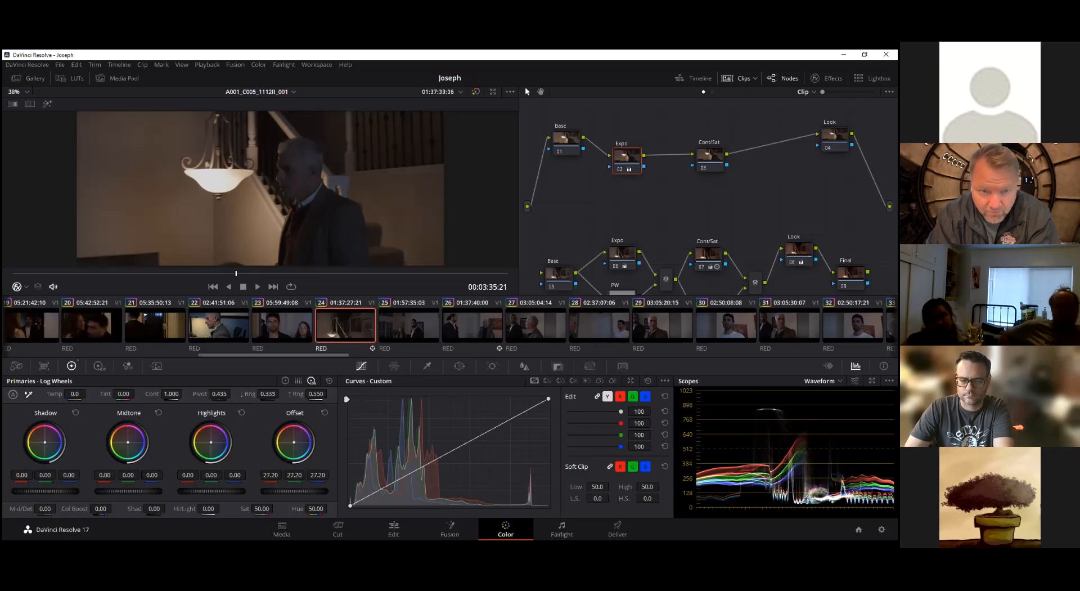
left_click_drag(55, 494, 52, 494)
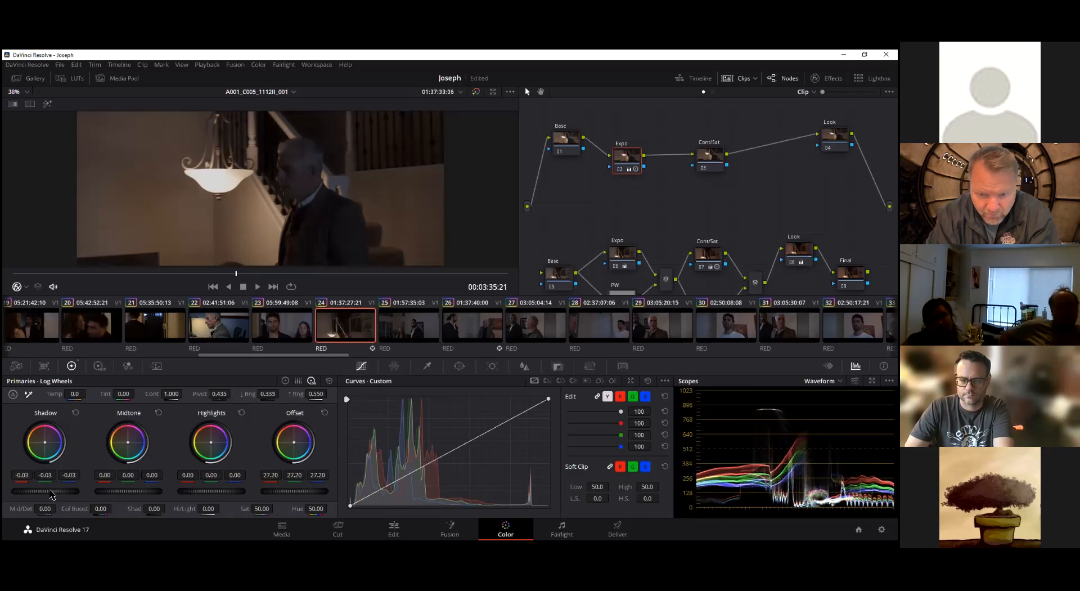
left_click_drag(52, 494, 52, 494)
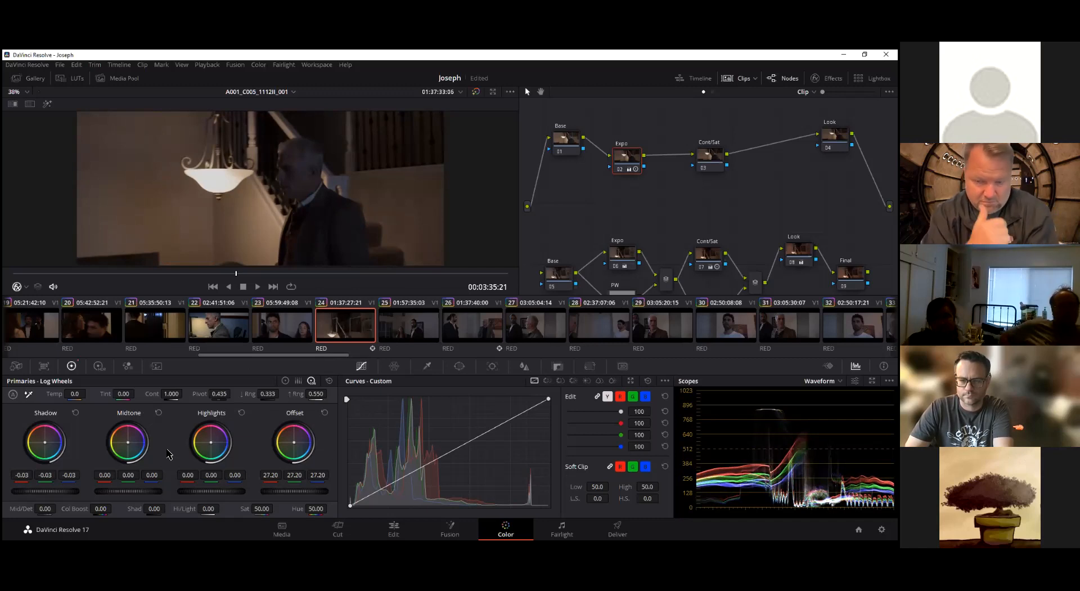
Rearrange the upper node row by moving the Cont/Sat node up closer to the Expo node, and make Cont/Sat the active node
left_click_drag(624, 159, 625, 160)
left_click_drag(710, 162, 625, 165)
left_click(689, 134)
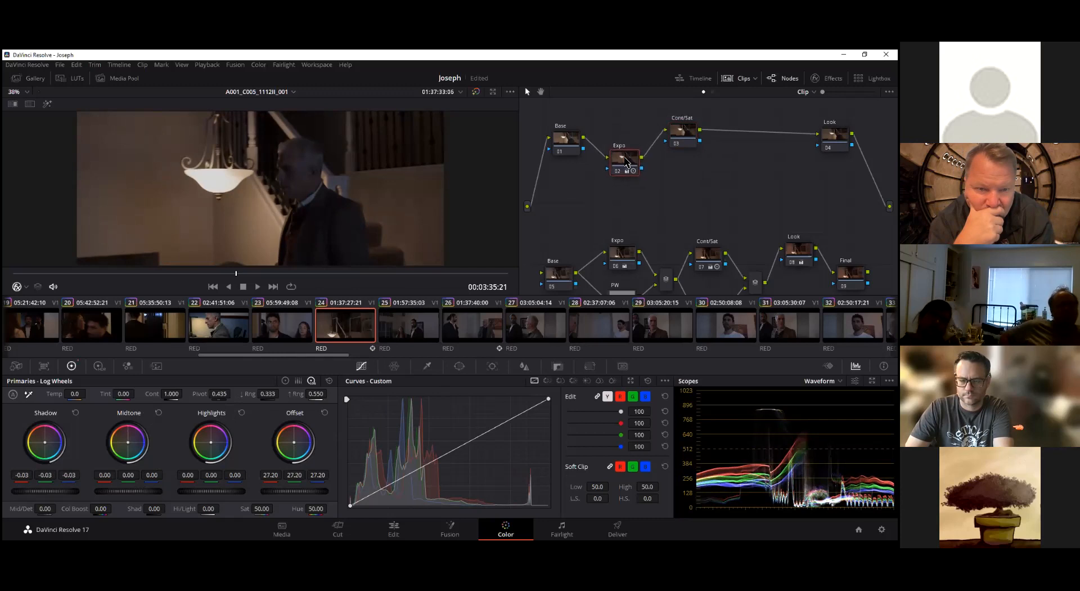
left_click(684, 132)
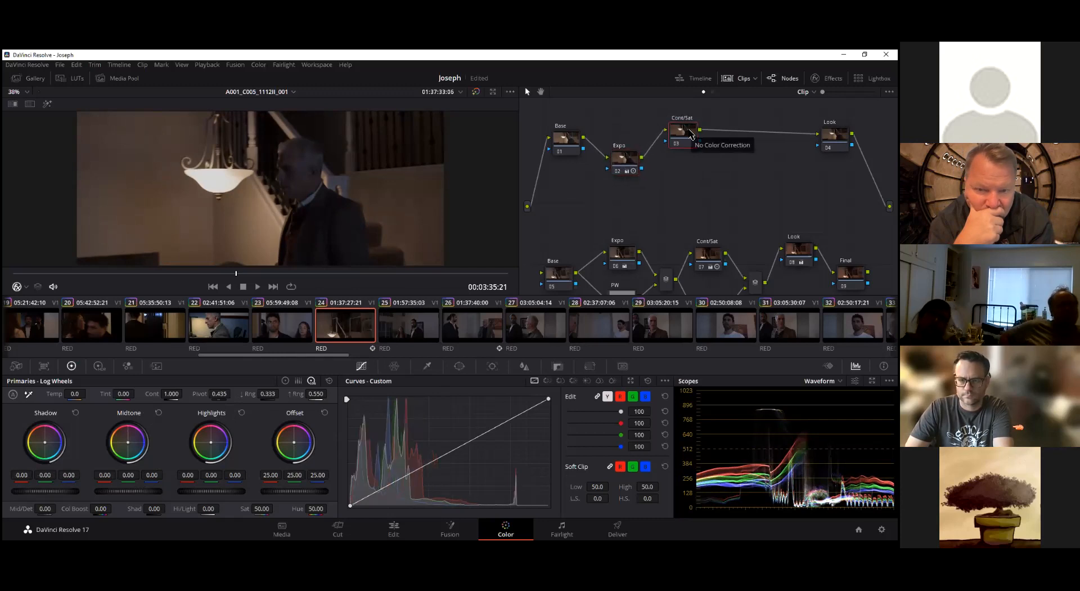
left_click_drag(684, 135, 679, 128)
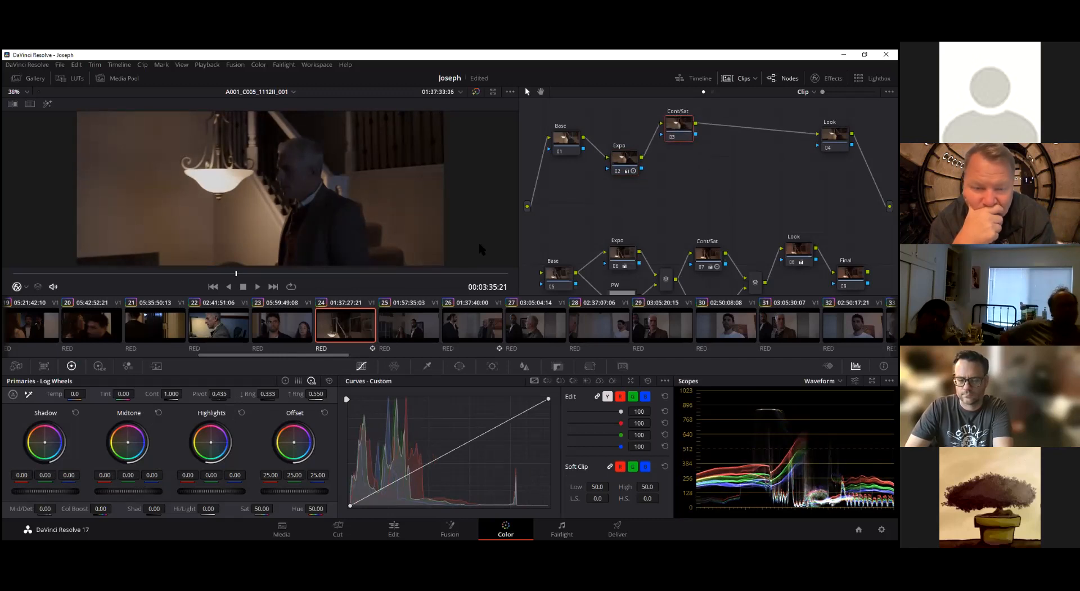
Compare the Cont/Sat node's Primaries color bars and color wheels with its log wheels
left_click(299, 381)
left_click(311, 381)
left_click(299, 381)
left_click(312, 381)
left_click(298, 381)
left_click(285, 381)
left_click(311, 381)
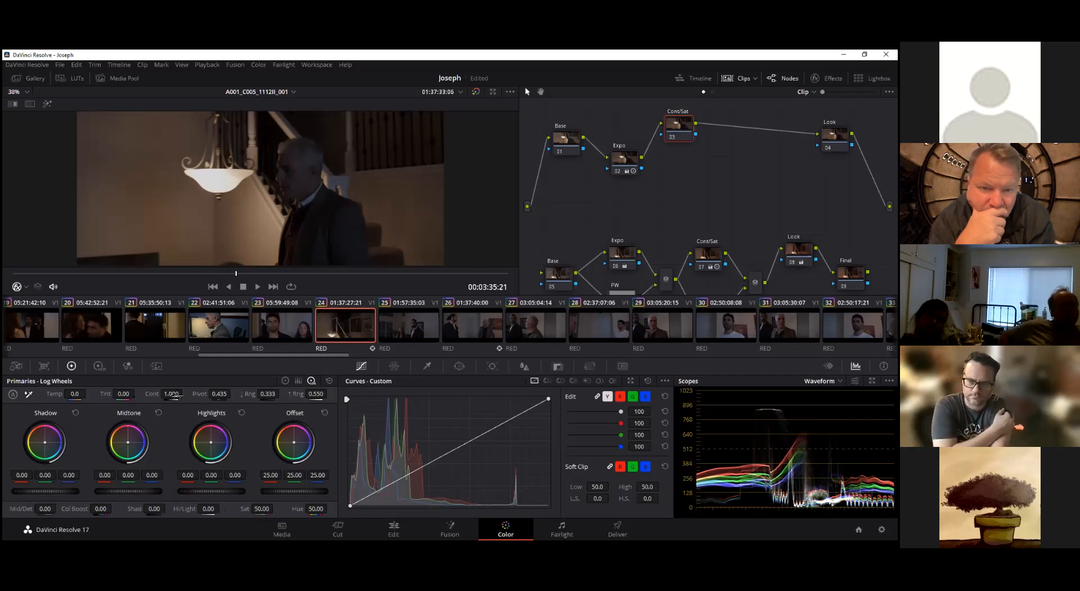
Set the Cont/Sat node's contrast to 1.038
left_click_drag(186, 393, 190, 394)
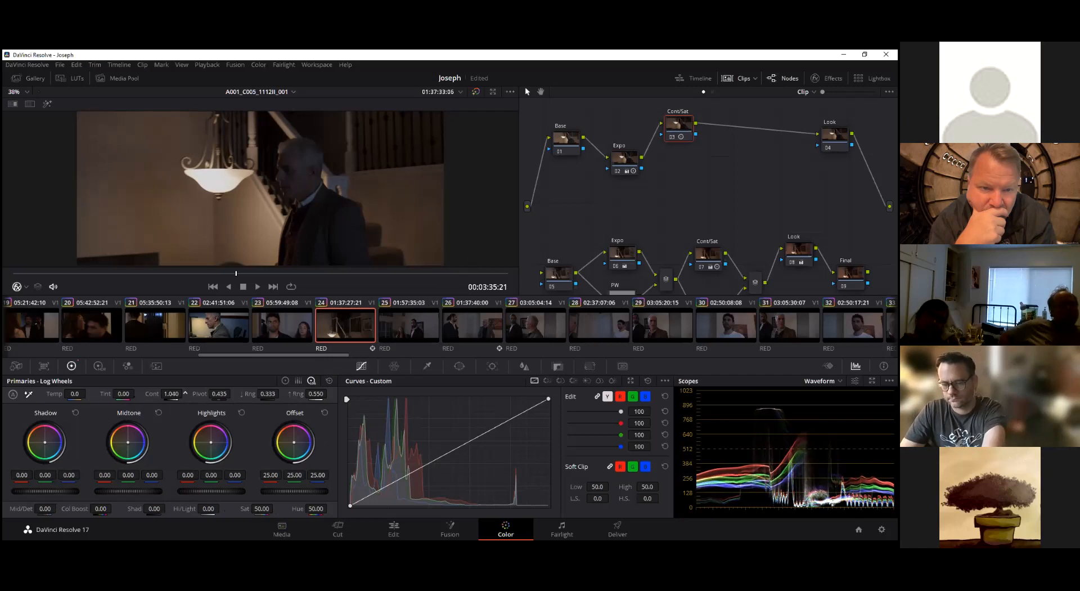
left_click_drag(172, 394, 185, 393)
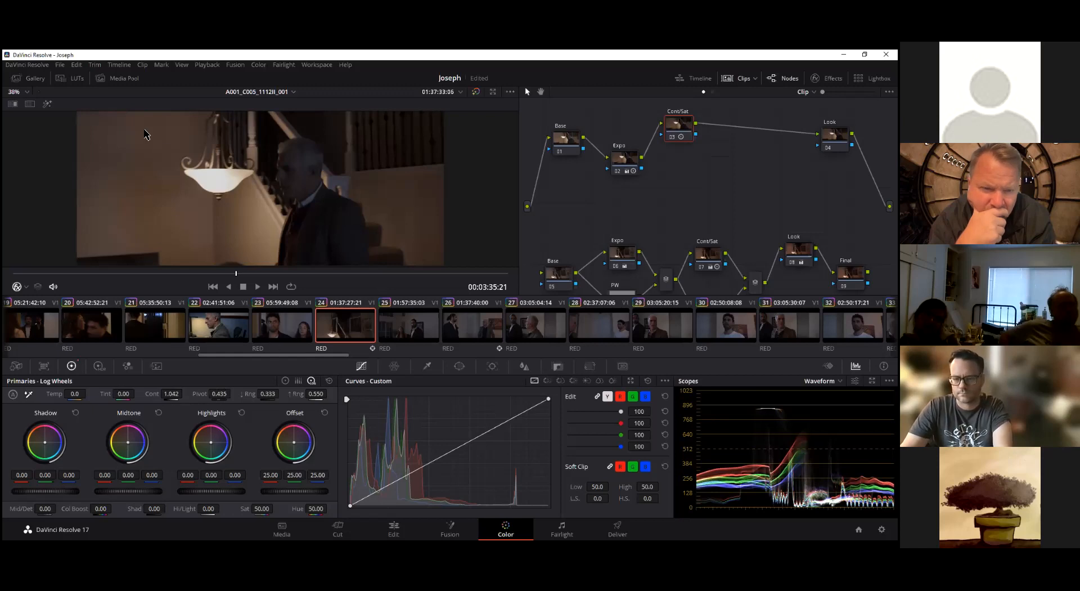
left_click_drag(171, 394, 172, 393)
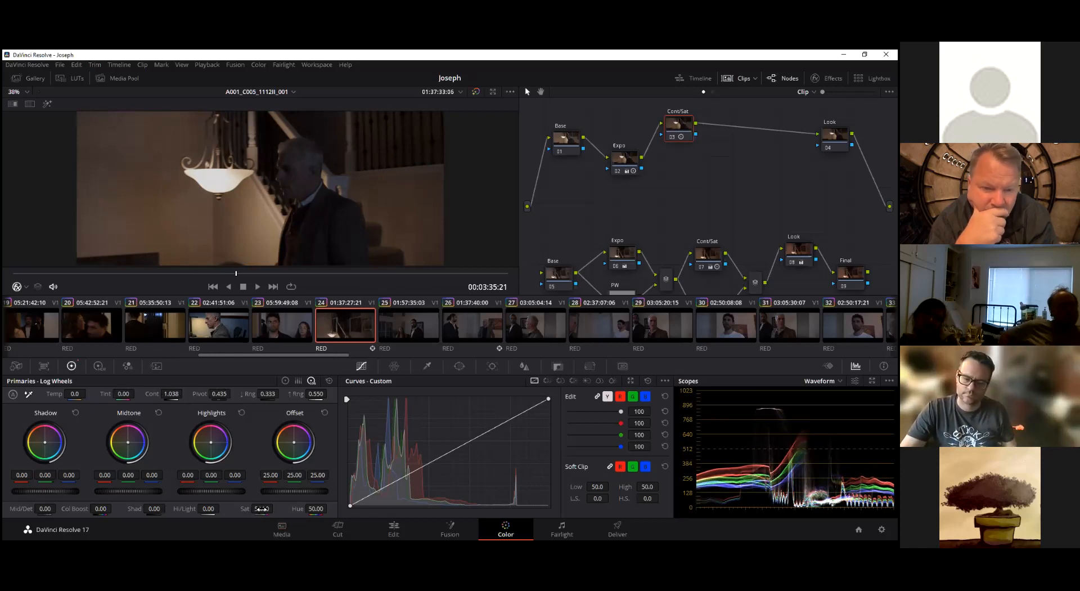
Raise the Cont/Sat node's saturation to 74.60 and check it at other points in the clip
left_click_drag(261, 508, 291, 508)
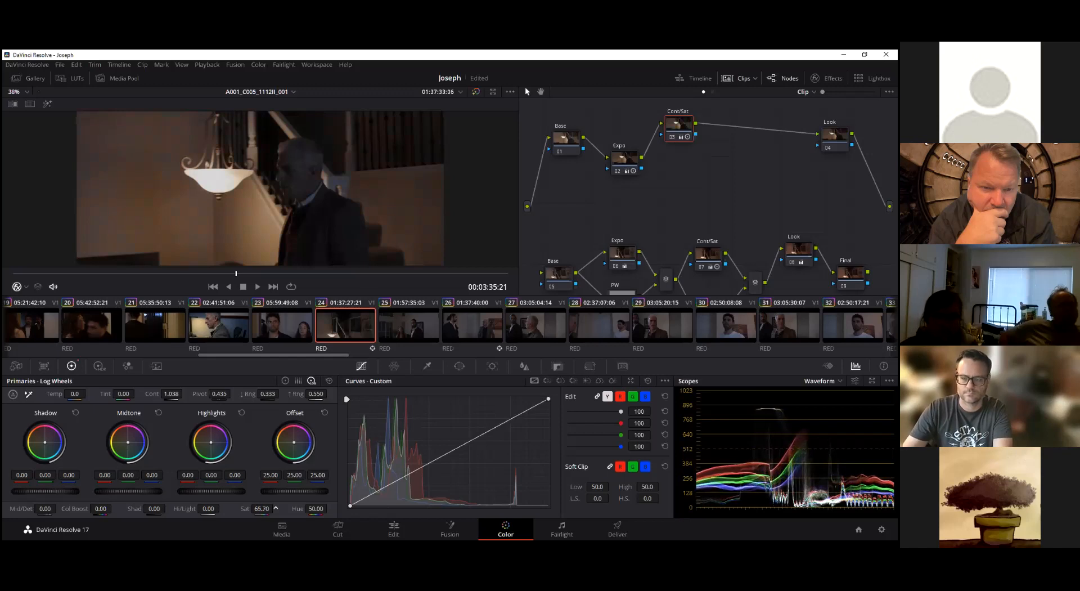
left_click_drag(295, 508, 295, 508)
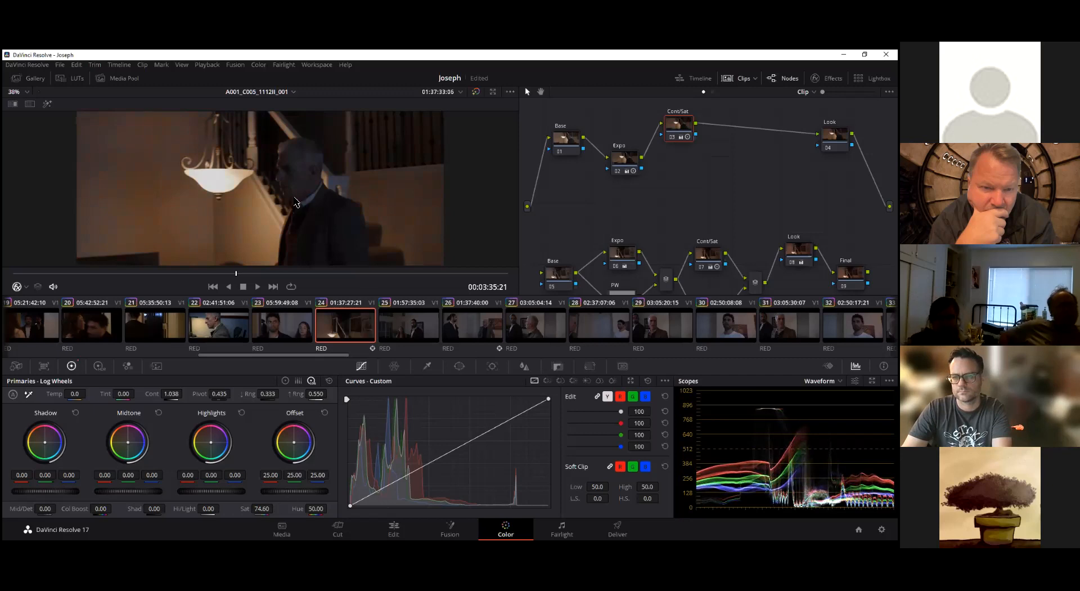
left_click(207, 273)
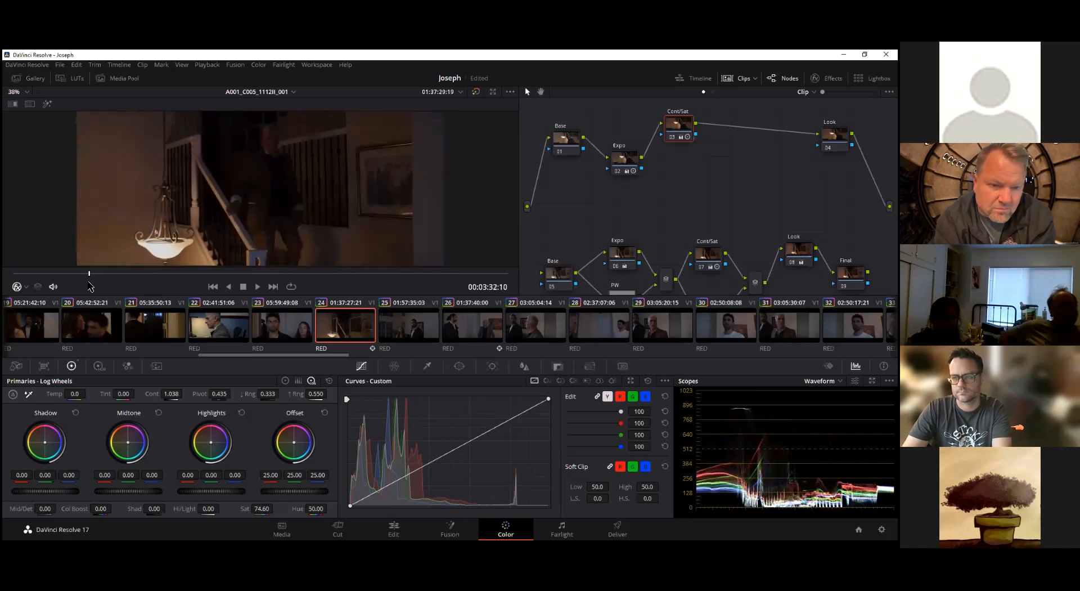
mouse_move(221, 281)
left_mouse_down()
mouse_move(452, 272)
mouse_move(236, 275)
left_mouse_up()
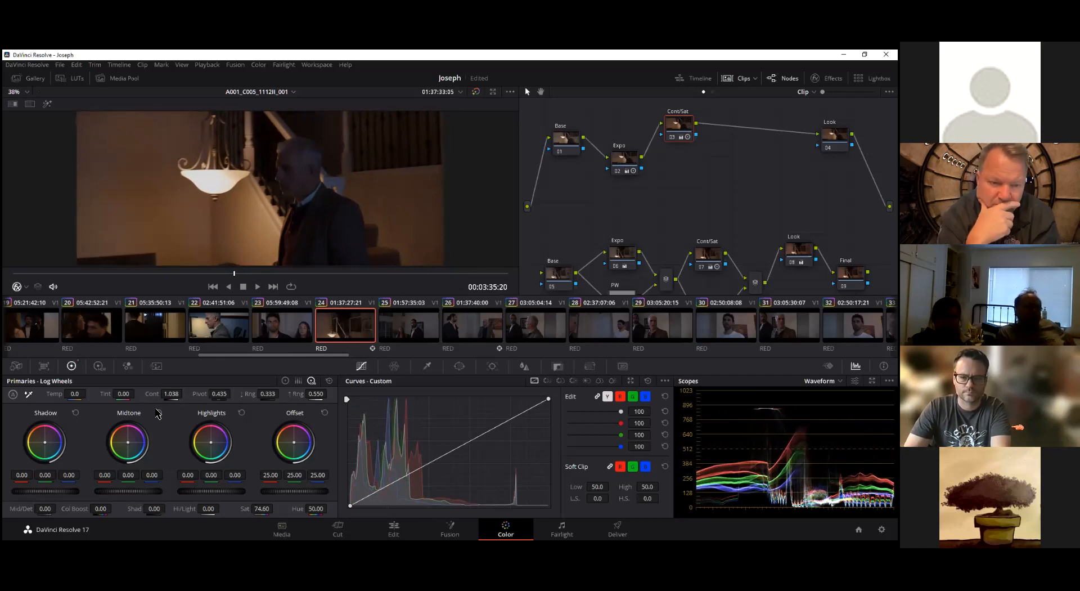
Compare the Cont/Sat node's adjustments in the Primaries color wheels and color bars, returning to the log wheels
left_click(298, 380)
left_click(286, 381)
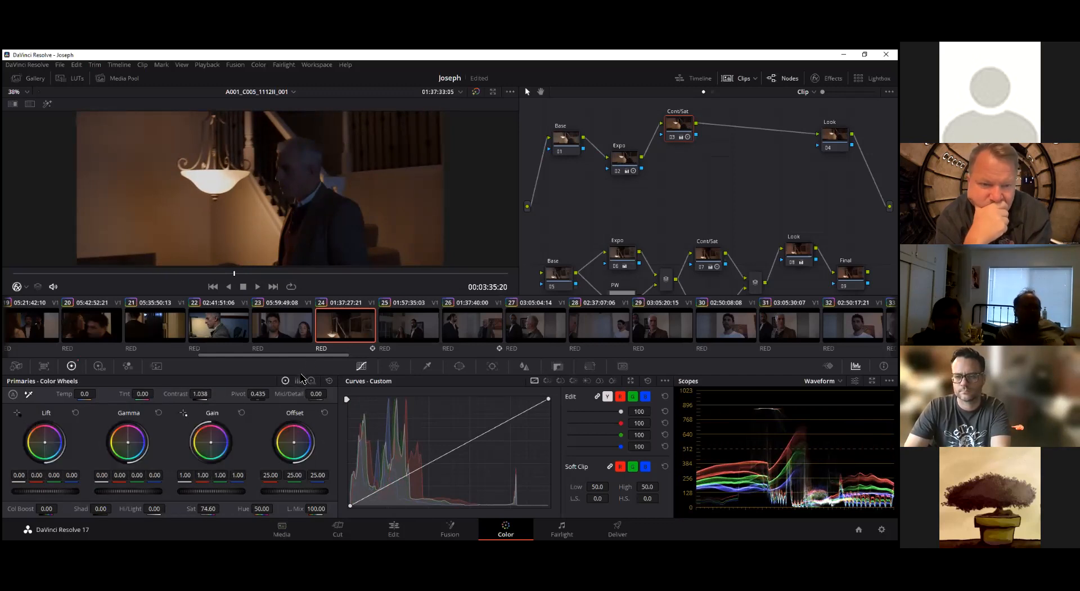
left_click(298, 380)
left_click(312, 381)
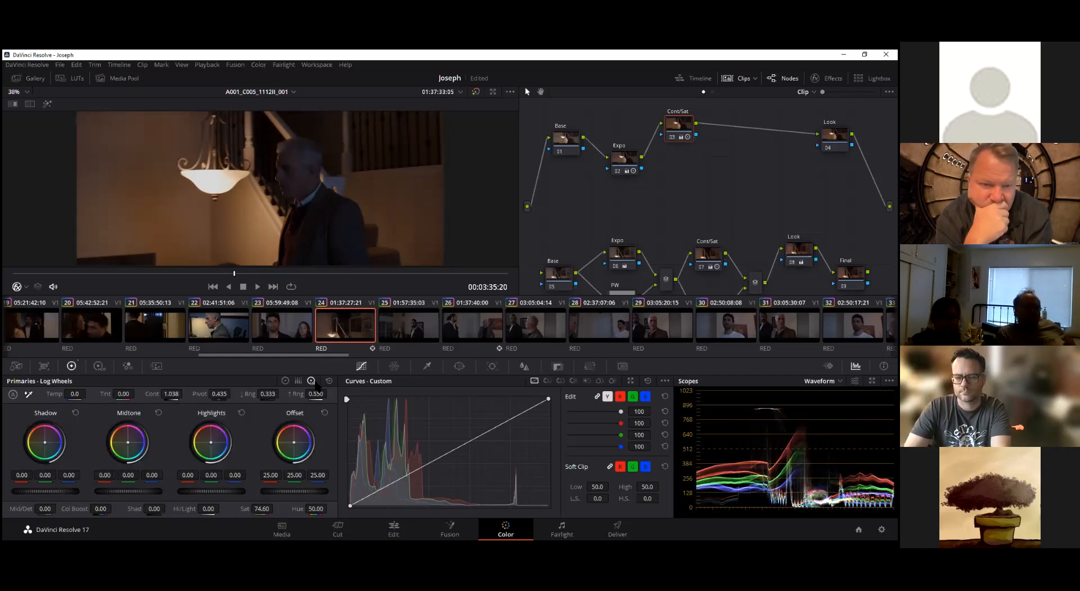
Move the playhead to 00:03:36:09 and spread the upper node row, leaving a gap between Expo and Cont/Sat
left_click_drag(674, 137, 680, 135)
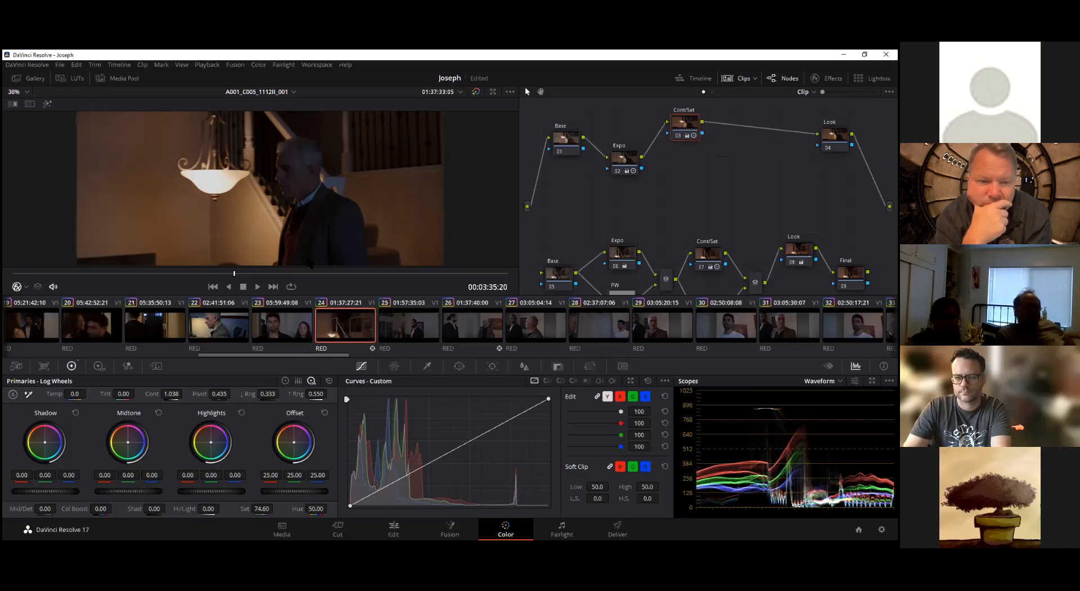
left_click_drag(235, 274, 258, 288)
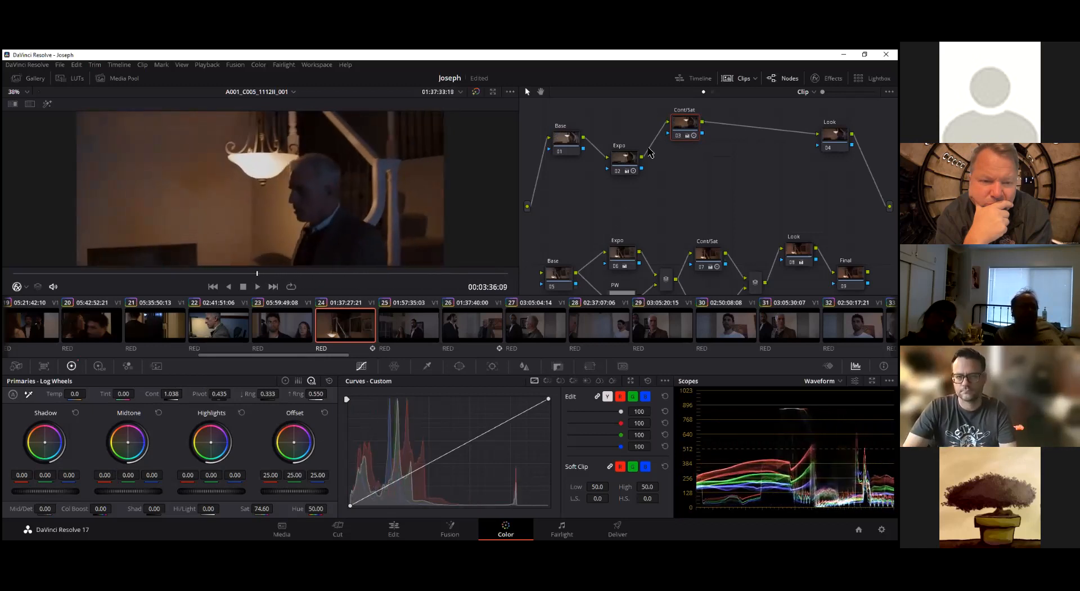
left_click_drag(624, 158, 688, 160)
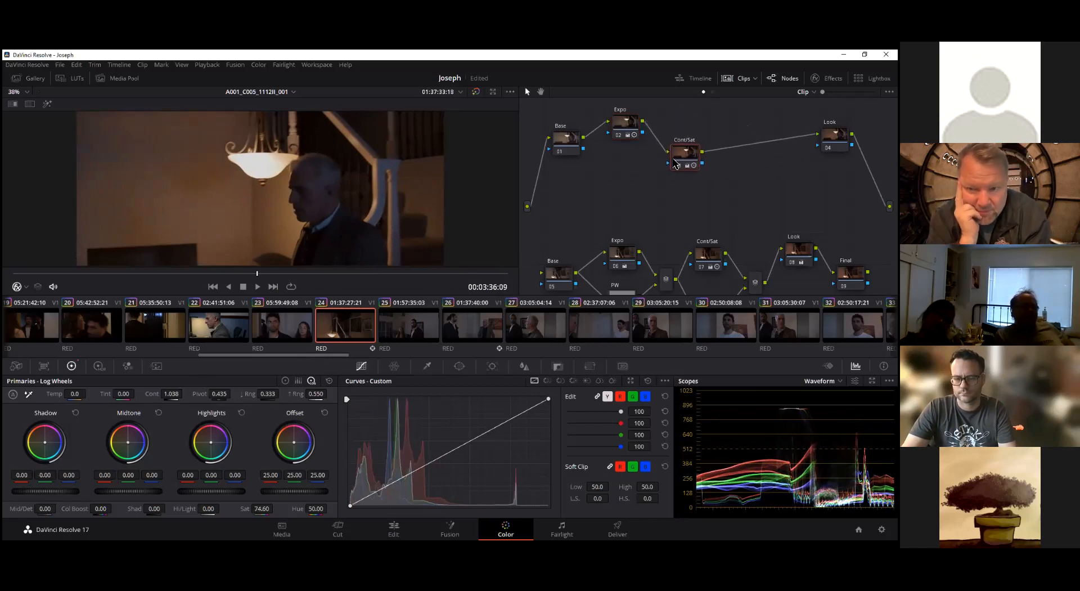
left_click_drag(686, 152, 686, 151)
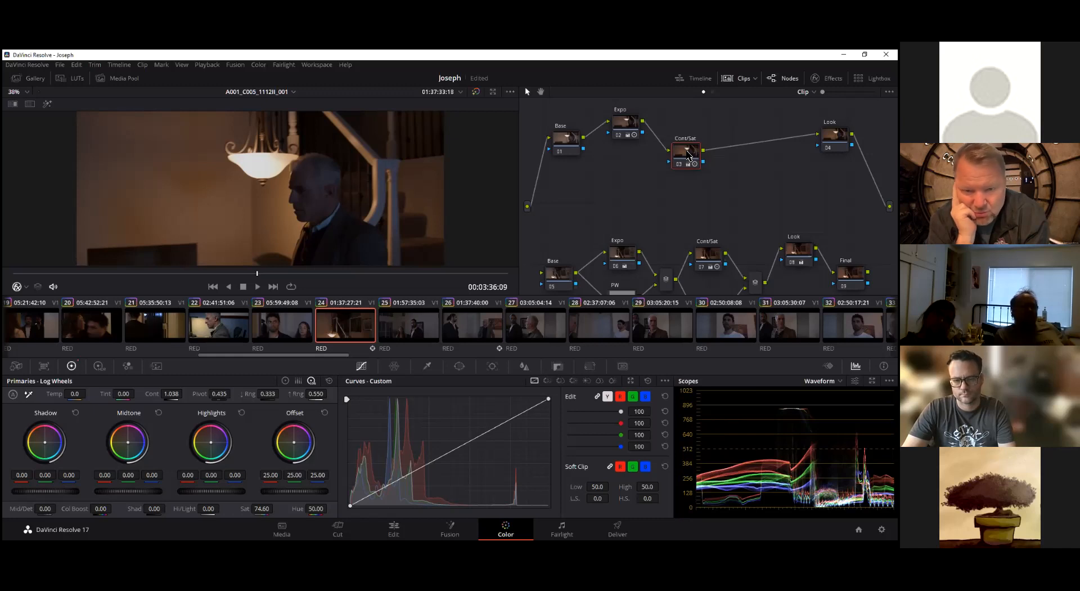
left_click_drag(686, 155, 709, 131)
left_click_drag(621, 122, 614, 119)
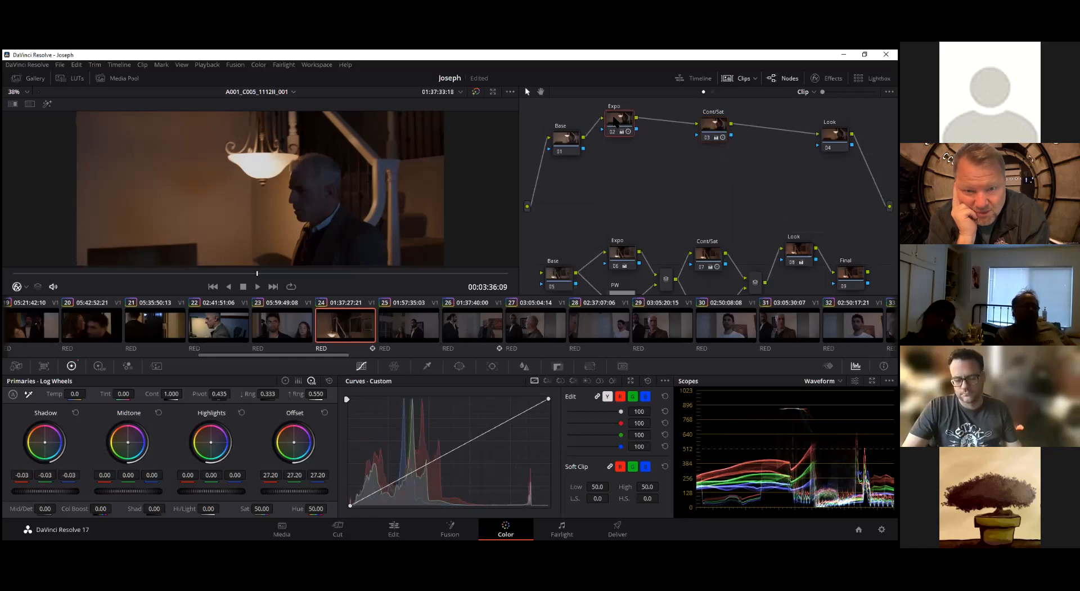
left_click_drag(709, 127, 725, 125)
left_click_drag(835, 134, 843, 129)
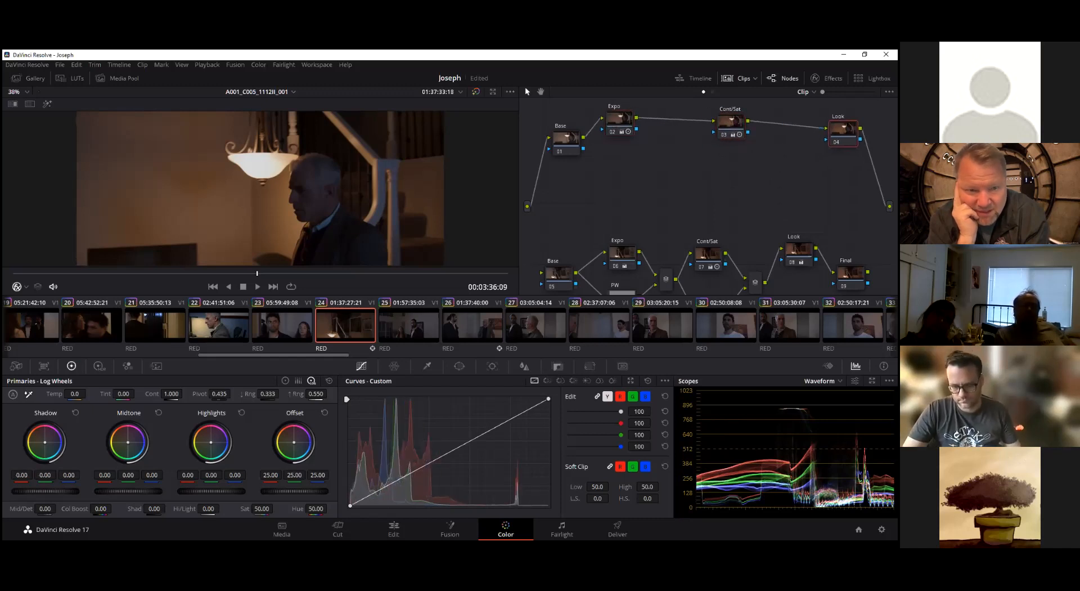
left_click_drag(731, 124, 749, 124)
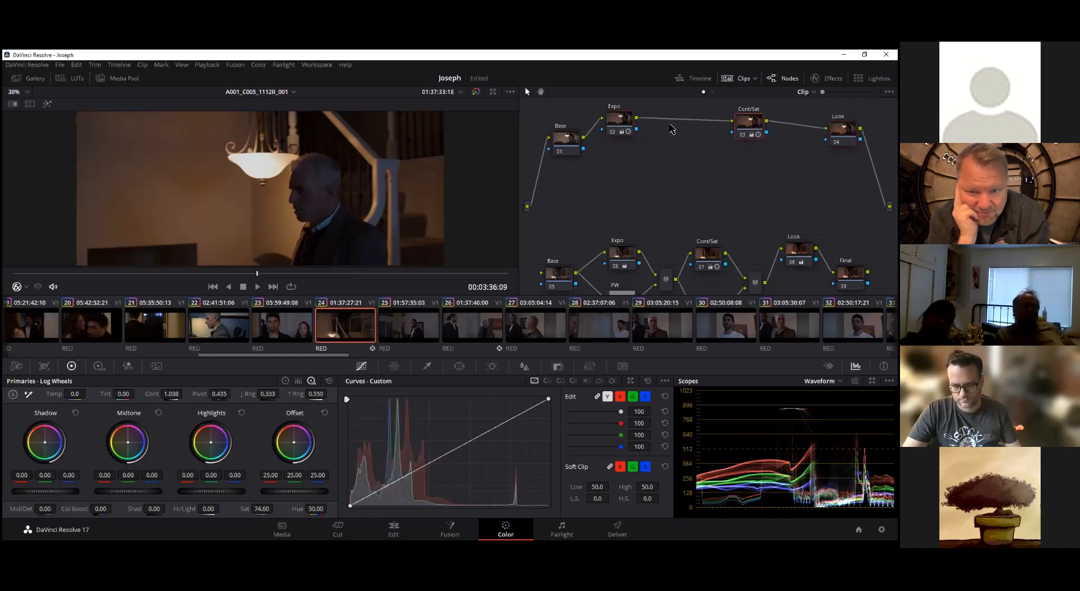
left_click_drag(749, 121, 734, 124)
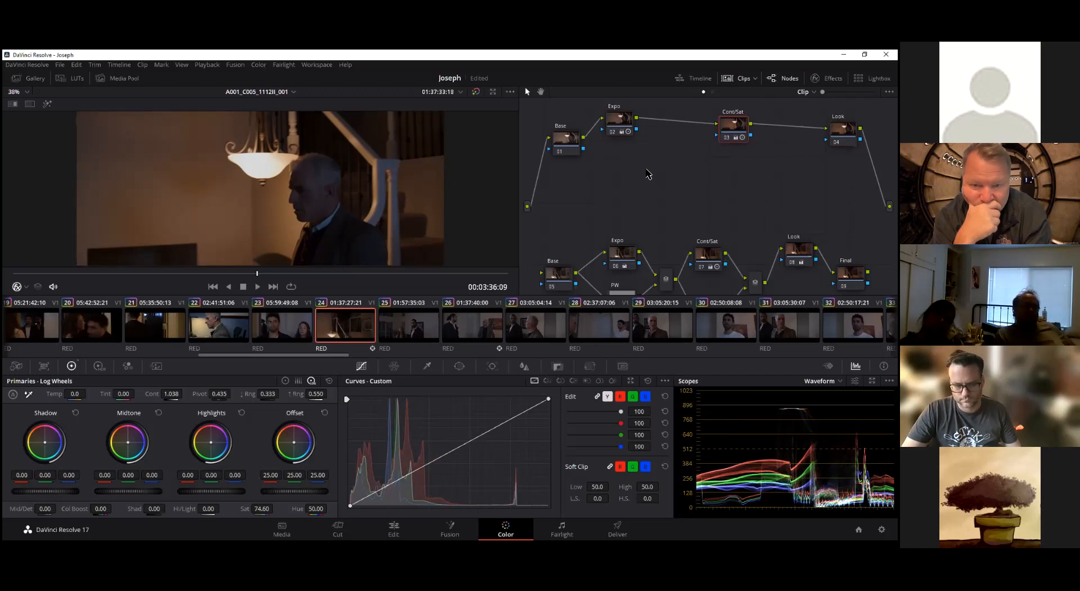
right_click(647, 171)
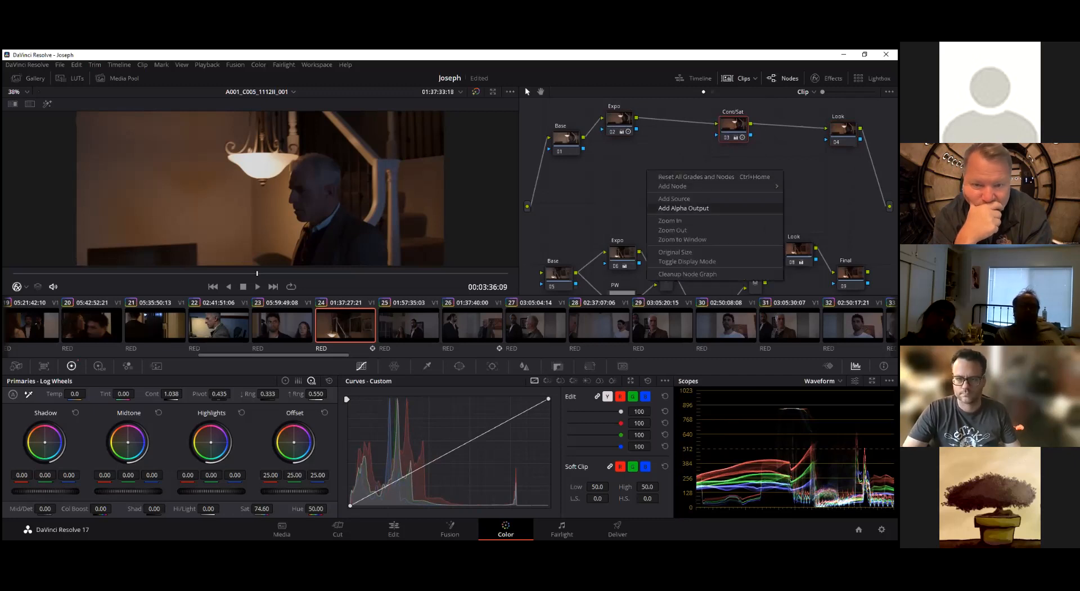
mouse_move(676, 186)
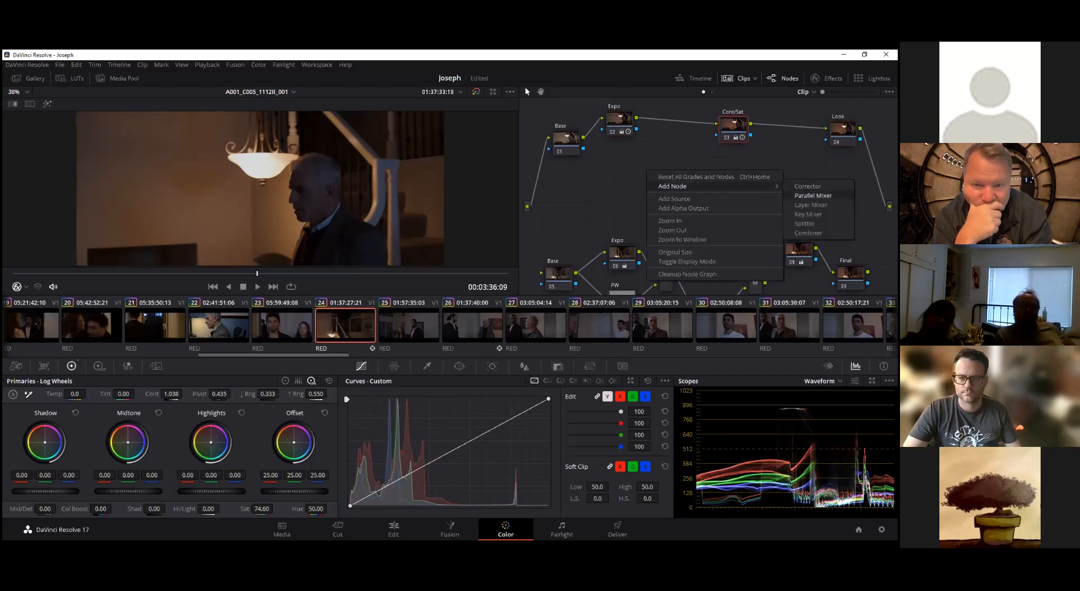
left_click(813, 195)
left_click_drag(646, 172, 680, 172)
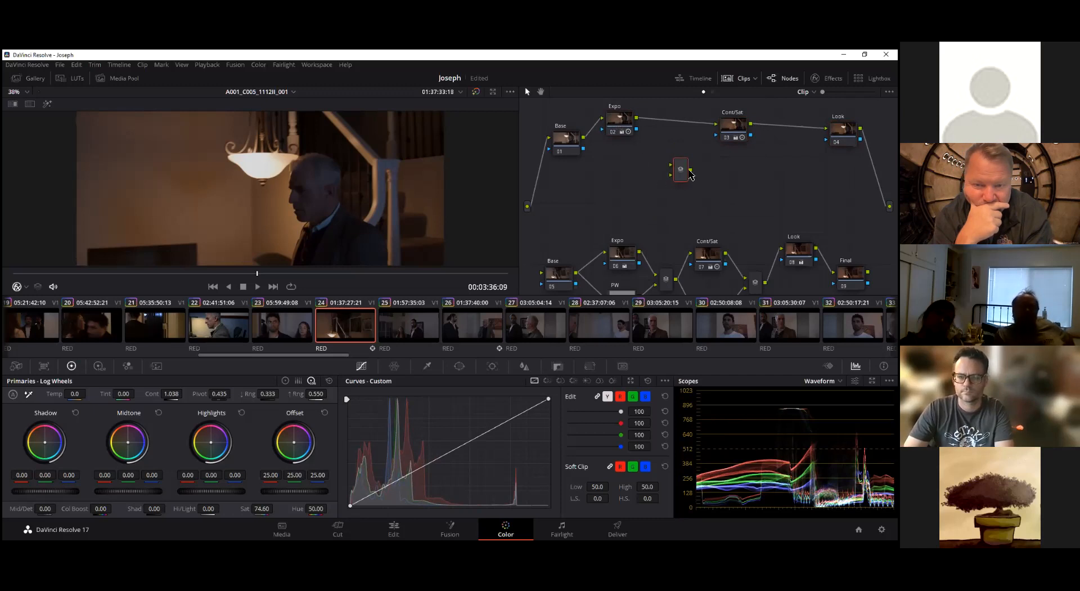
right_click(685, 168)
Add a parallel node to Expo, place it beneath Expo, and arrange the mixer and Cont/Sat to follow the pair
left_click_drag(618, 124, 623, 131)
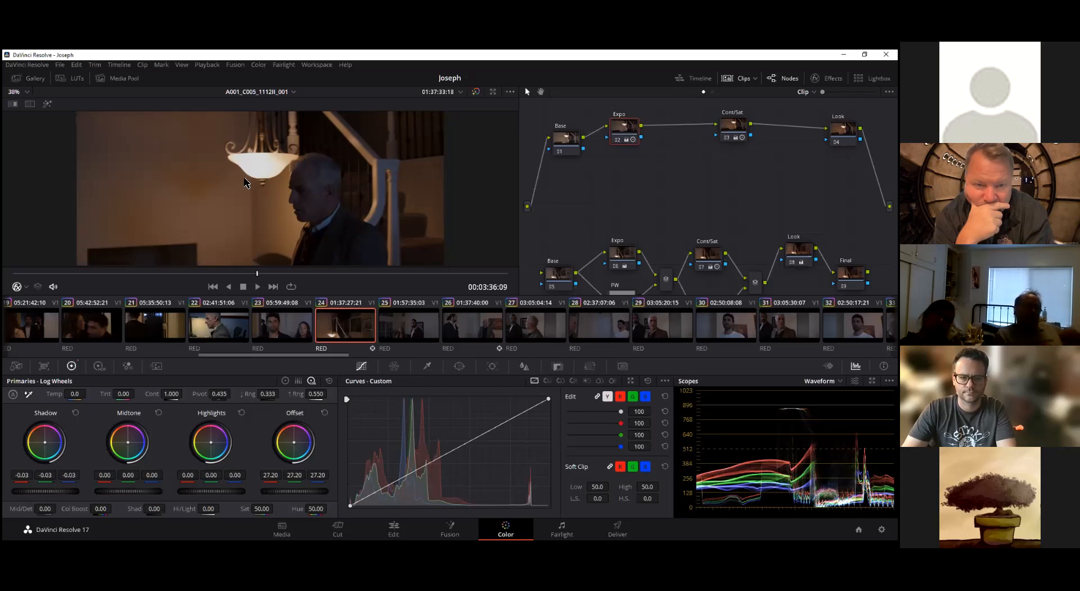
left_click_drag(625, 131, 618, 122)
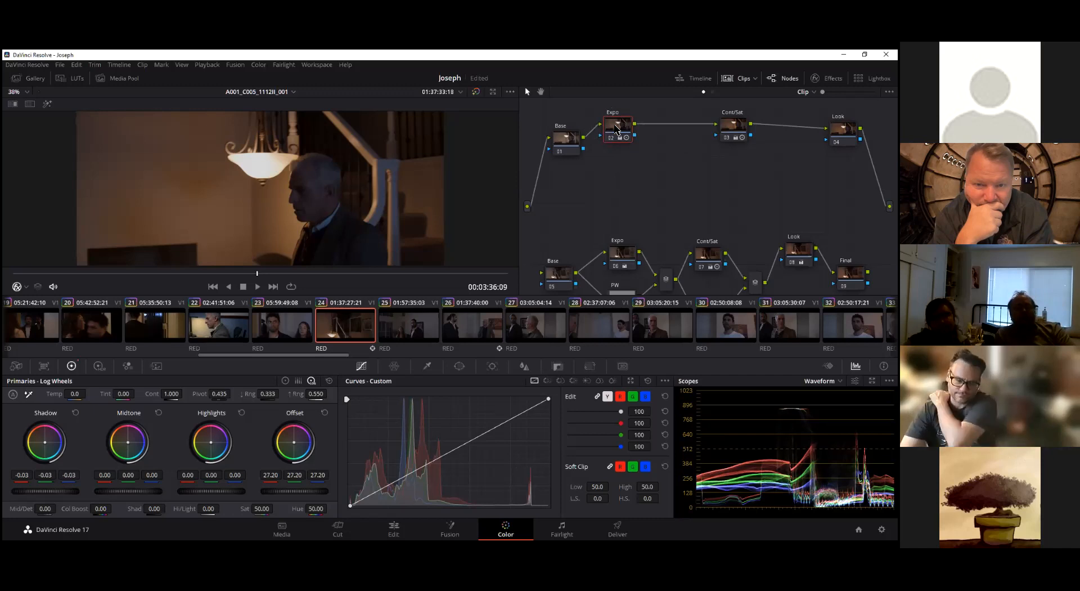
key("alt+p")
left_click_drag(664, 124, 674, 140)
left_click_drag(622, 164, 613, 130)
left_click(674, 141)
left_click_drag(733, 127, 747, 141)
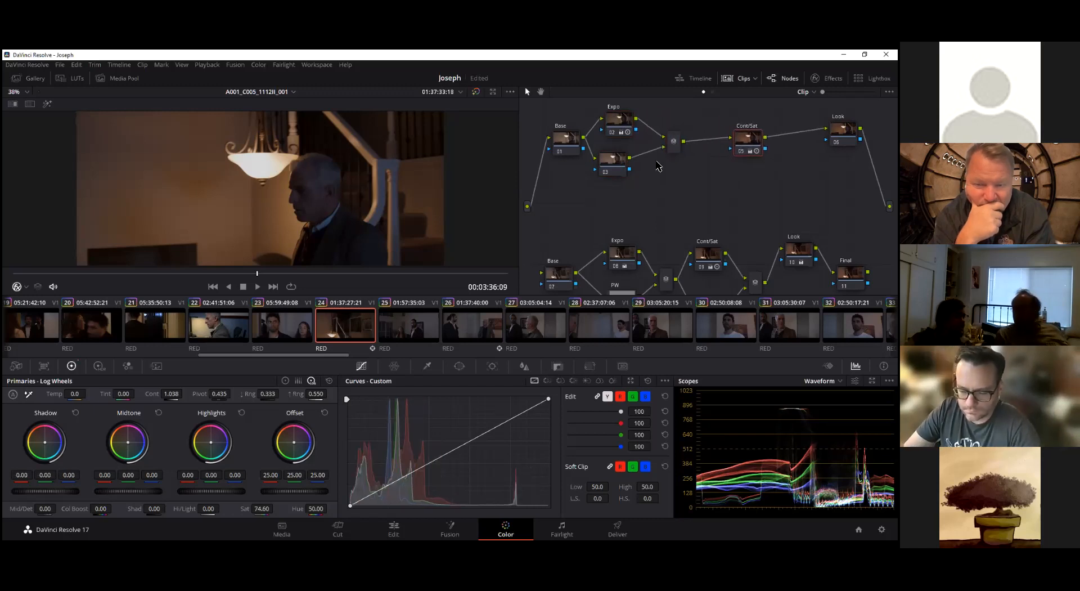
left_click_drag(620, 134, 621, 167)
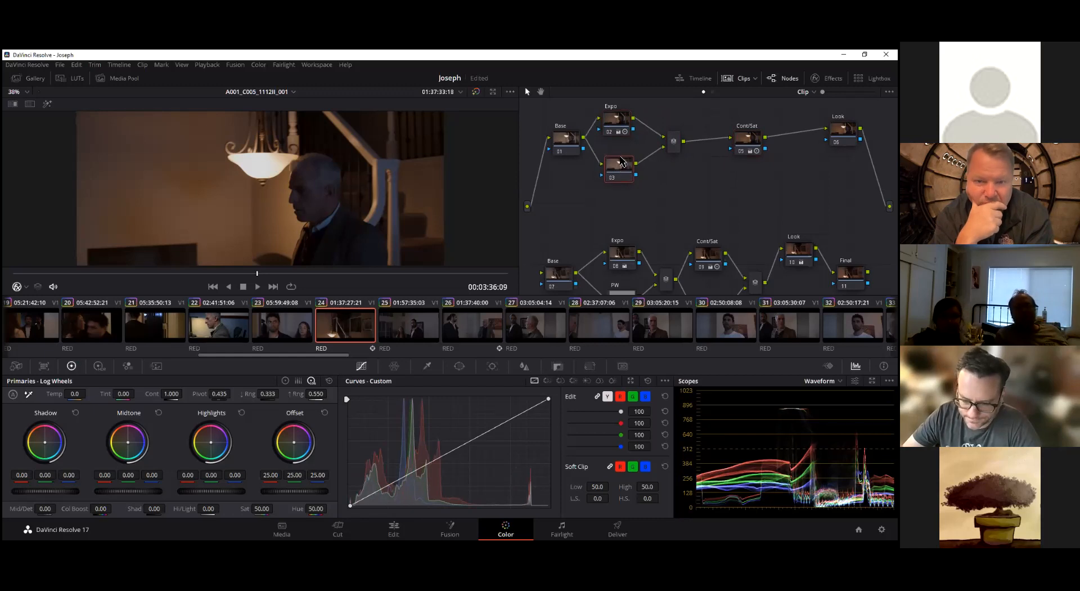
left_click_drag(615, 125, 622, 123)
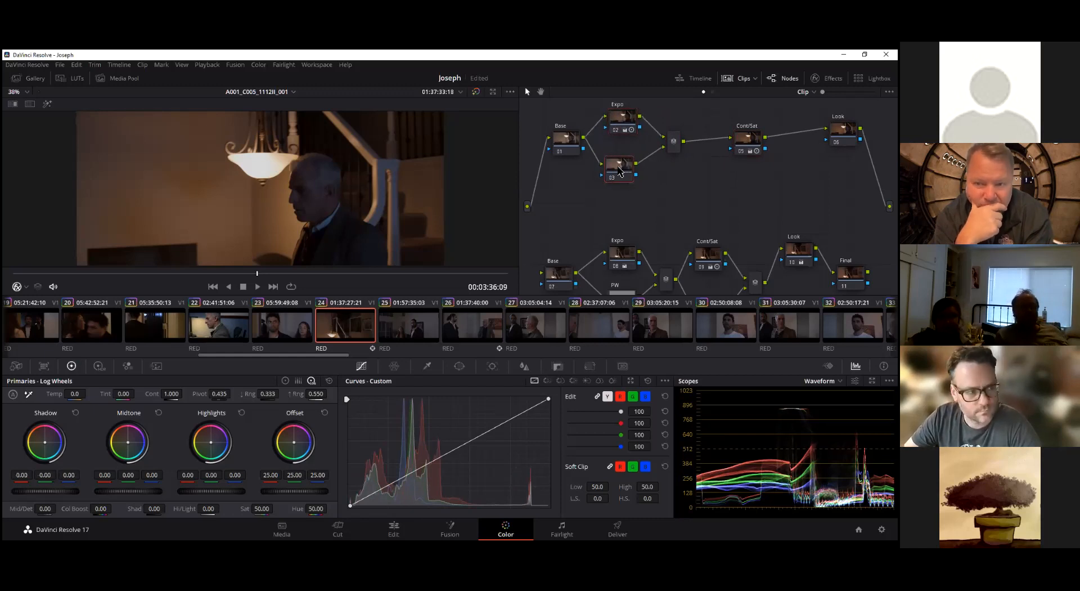
Label the new parallel node PW and tidy the spacing of PW, the parallel mixer and Cont/Sat
right_click(619, 167)
left_click(641, 185)
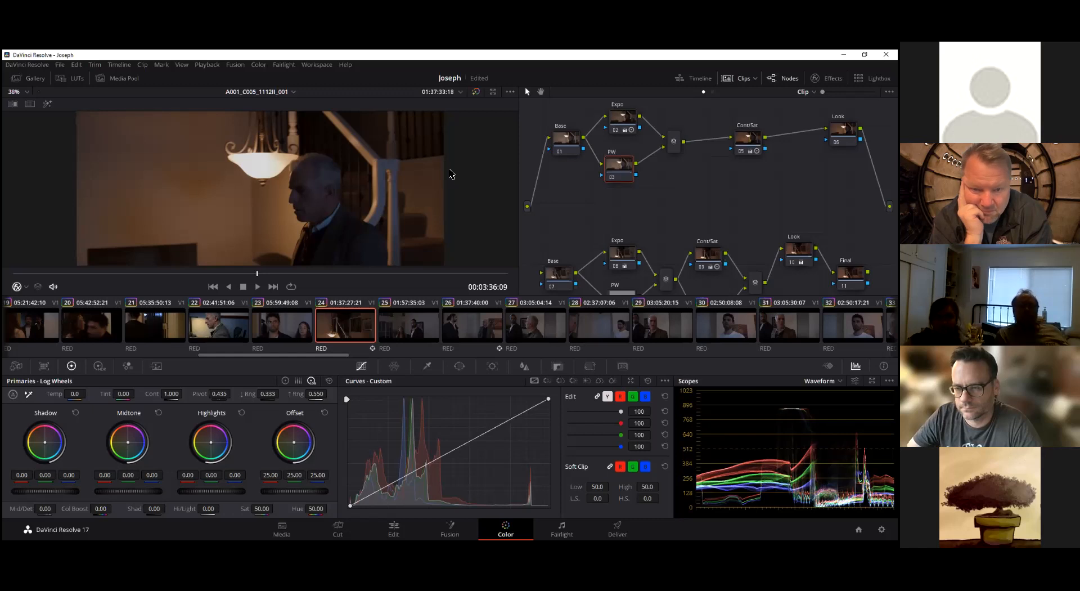
left_click_drag(619, 171, 624, 174)
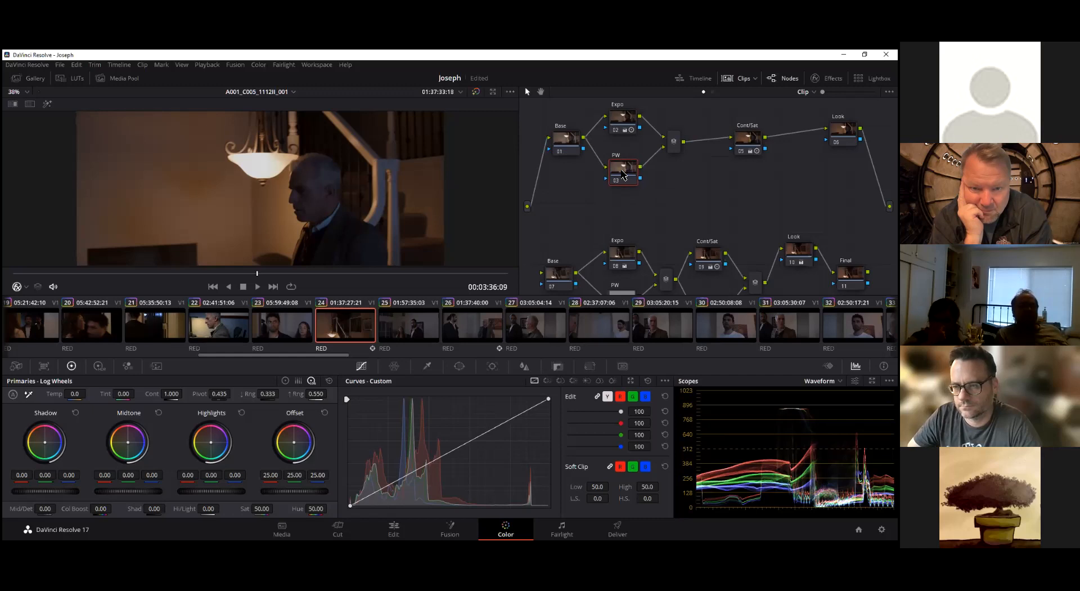
left_click_drag(623, 172, 622, 170)
left_click_drag(673, 141, 682, 135)
left_click_drag(748, 138, 751, 138)
left_click_drag(686, 144, 685, 143)
left_click_drag(634, 169, 633, 170)
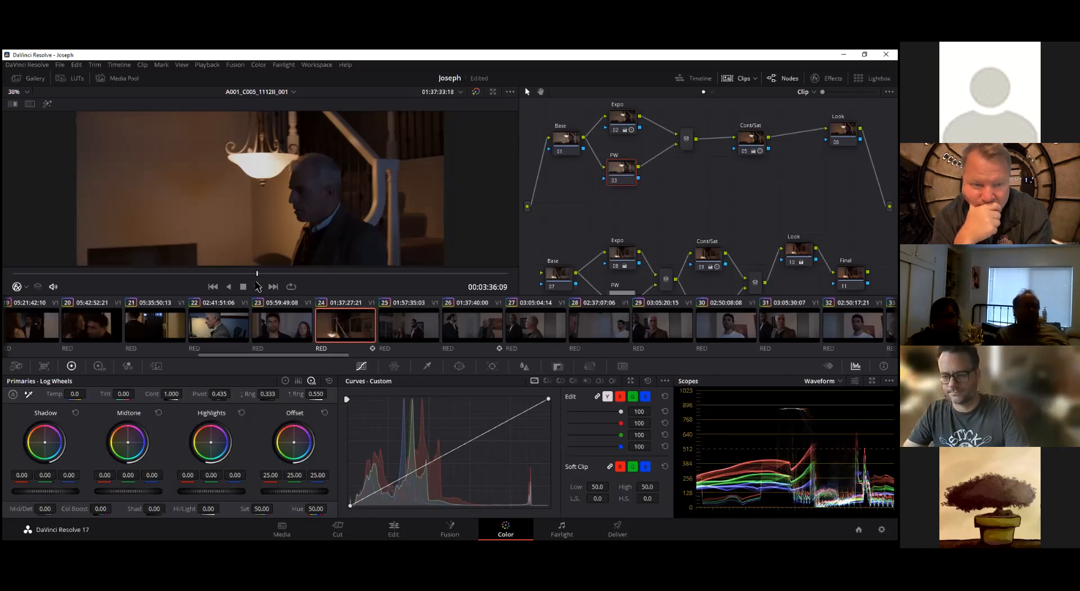
Scrub through the staircase clip to review the movement, ending on its first frame at 00:03:30:12
left_click_drag(257, 277, 11, 277)
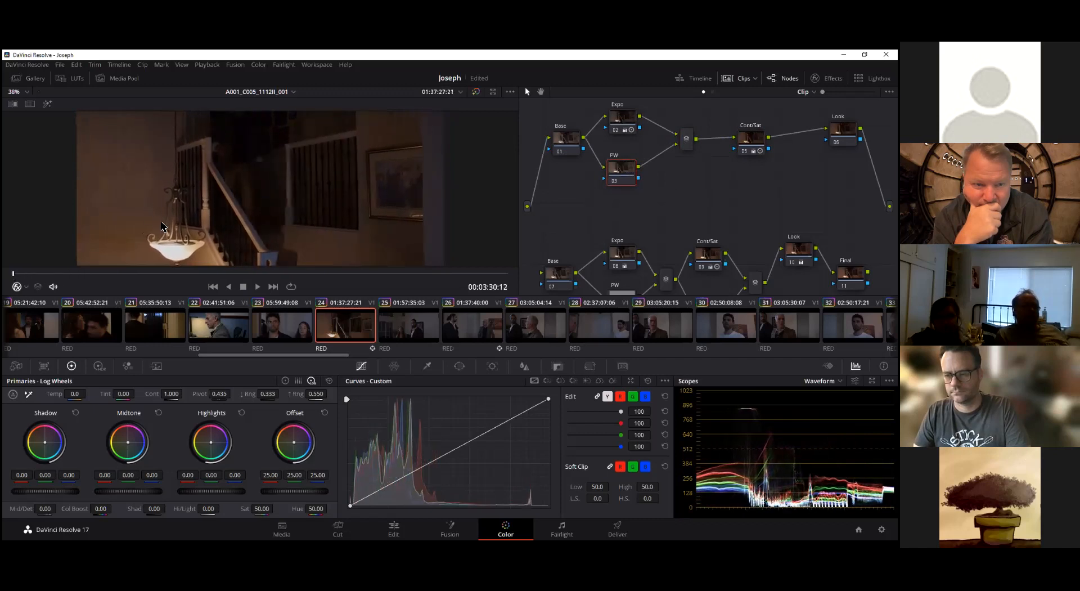
left_click_drag(14, 277, 229, 276)
left_click_drag(302, 272, 5, 272)
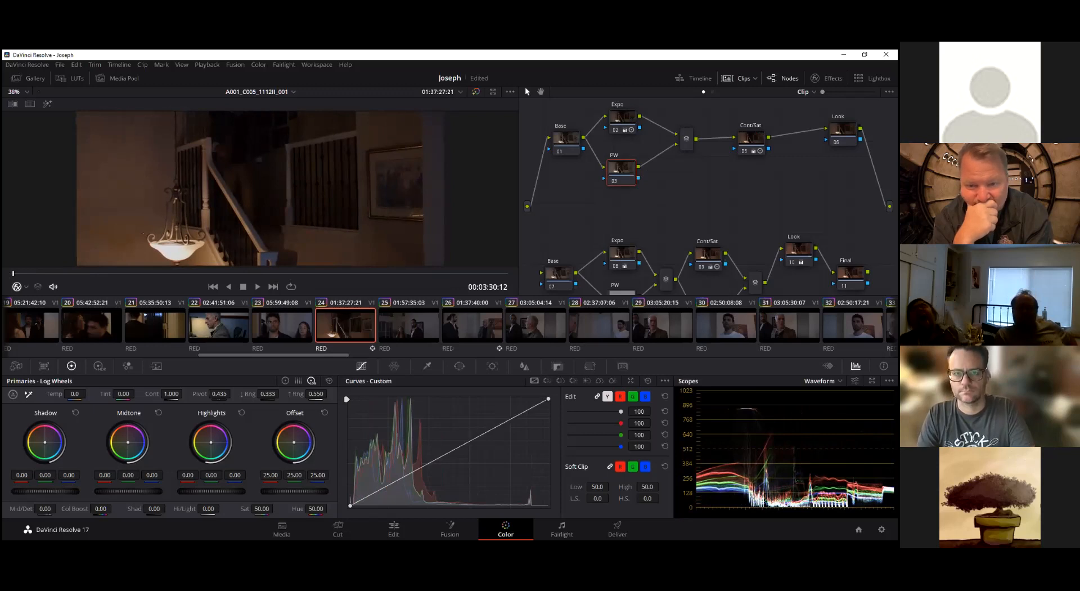
Examine the first frame's color channels in the Parade scope, and return to the Waveform scope
left_click(824, 381)
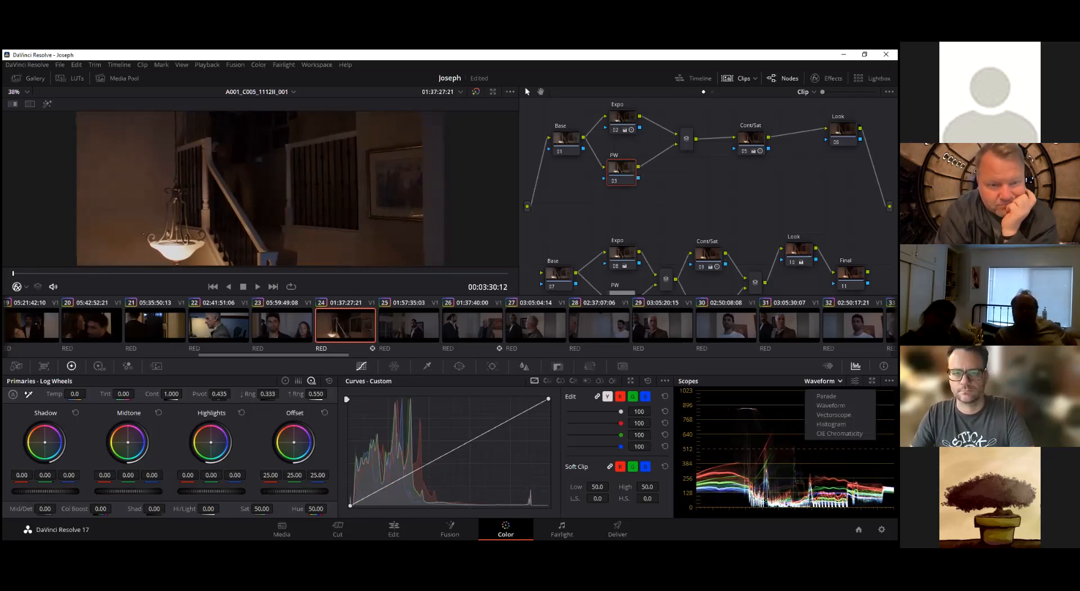
left_click(827, 396)
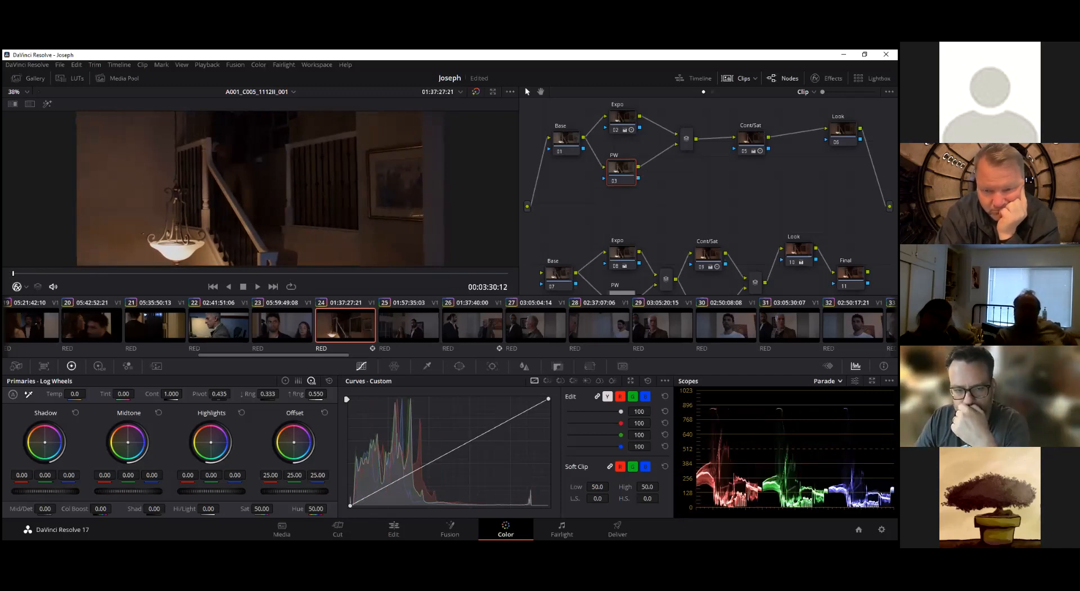
left_click(829, 381)
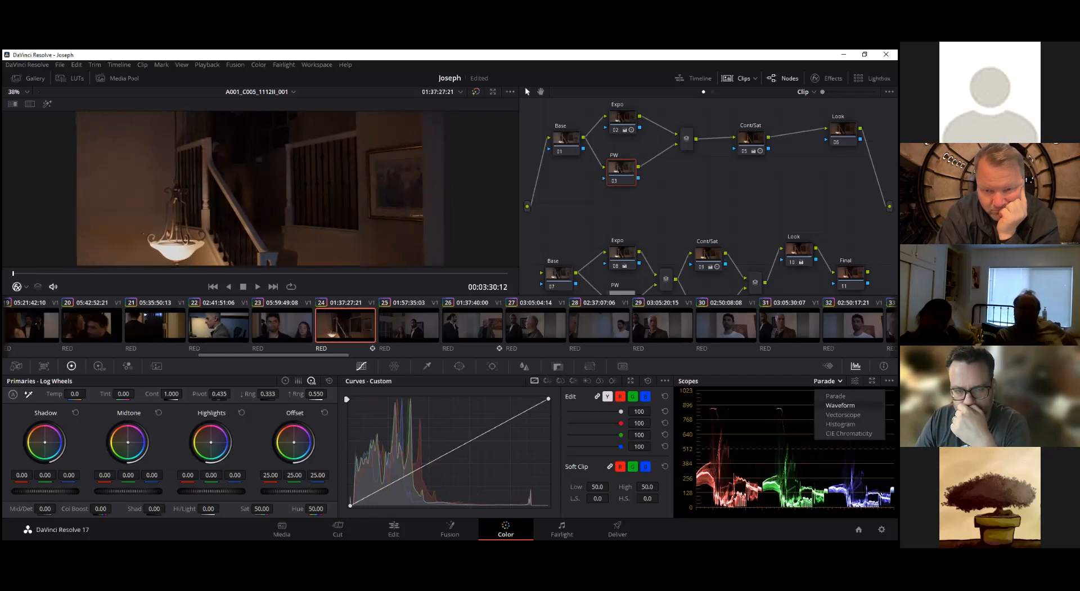
left_click(840, 405)
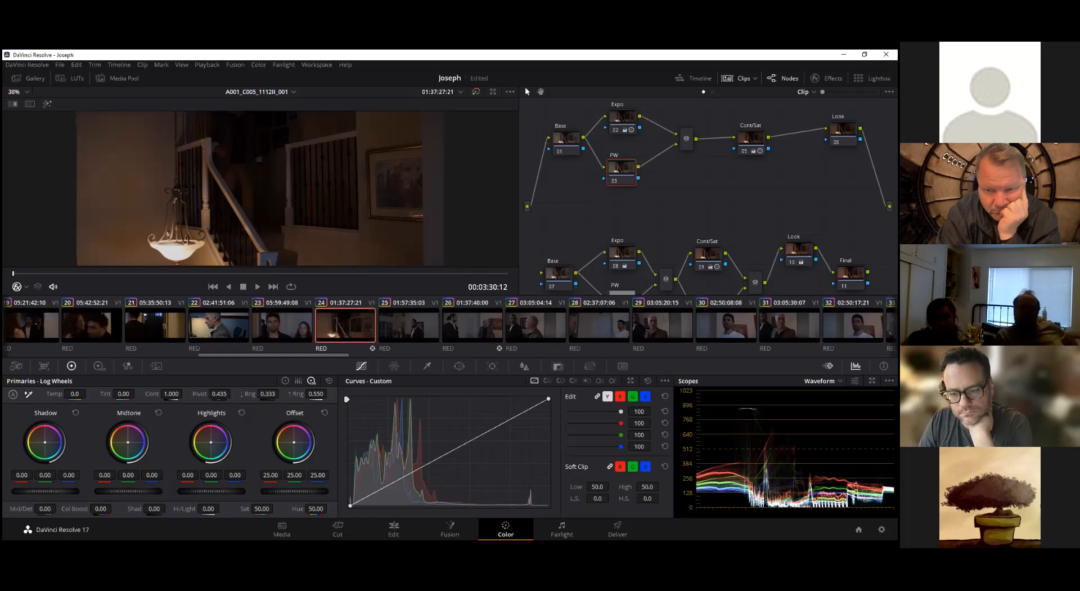
Show the clip's keyframes in place of the scopes and open the Window palette for the PW node
left_click(828, 366)
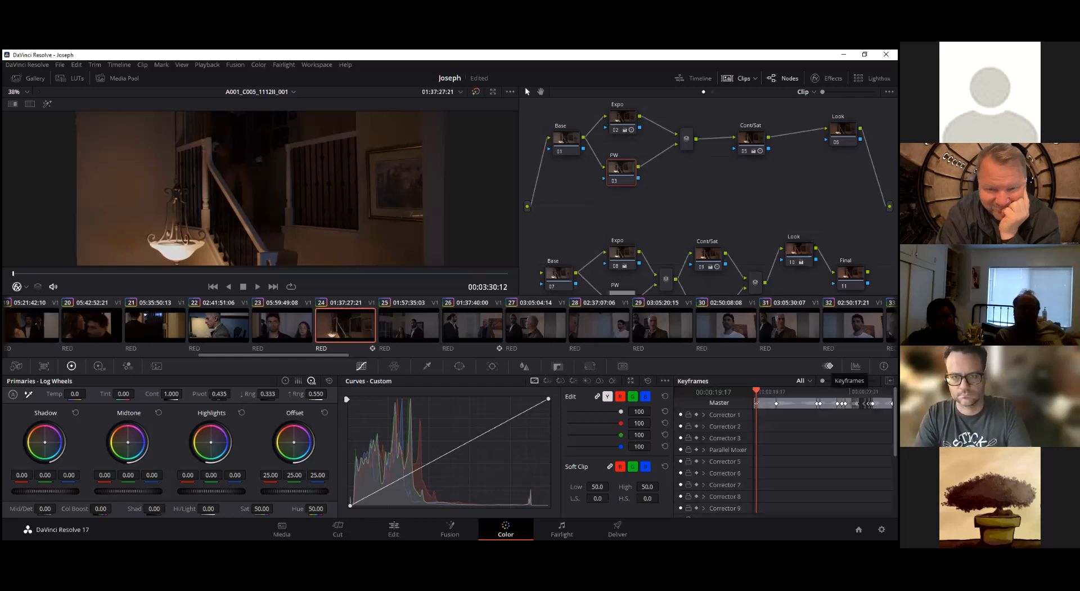
left_click_drag(630, 172, 628, 174)
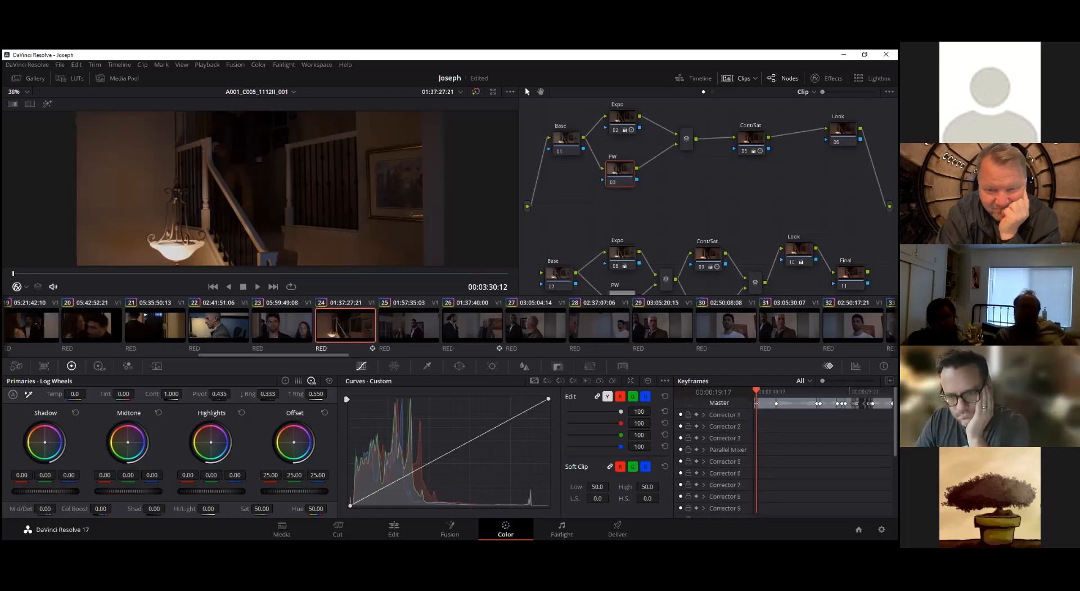
scroll(695, 235, "down", 2)
scroll(668, 268, "up", 3)
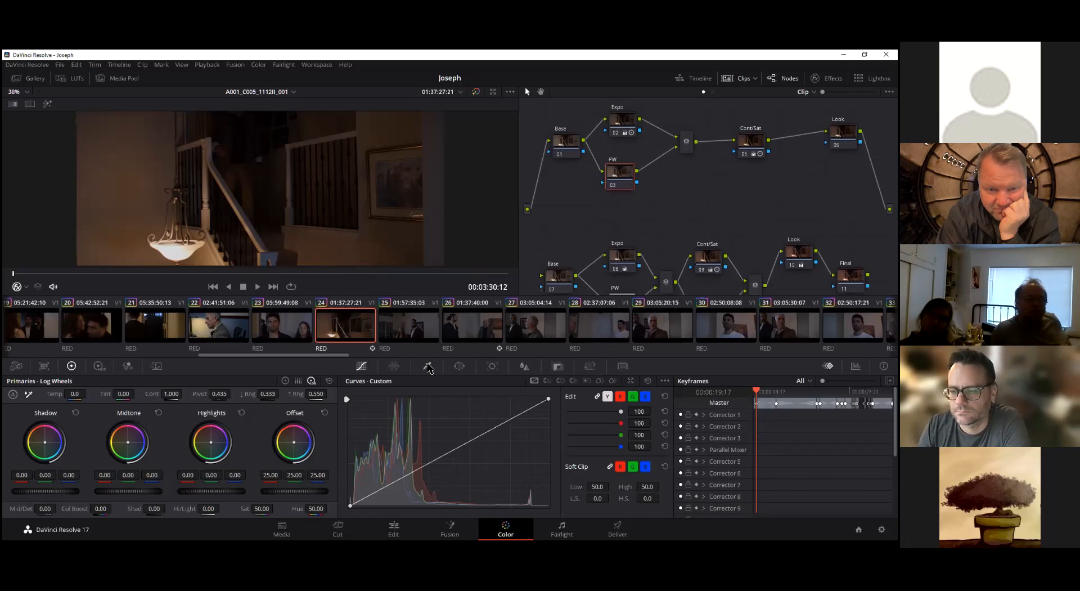
left_click(460, 367)
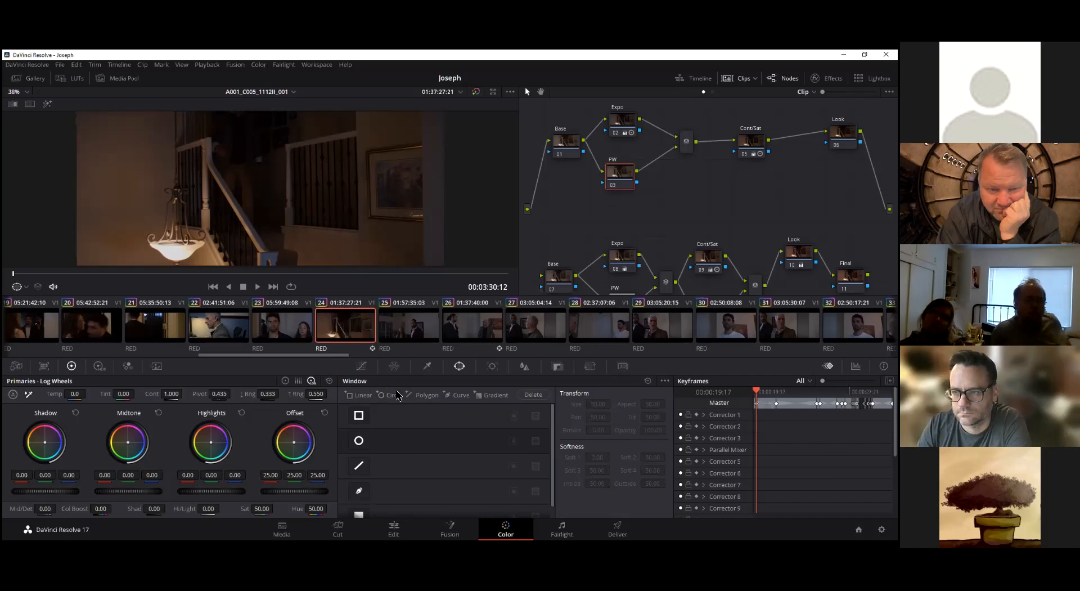
Add a circular window to the PW node and shrink it to a small ellipse, about 27 in size, 73 in aspect and 5.4 in softness
scroll(420, 439, "down", 1)
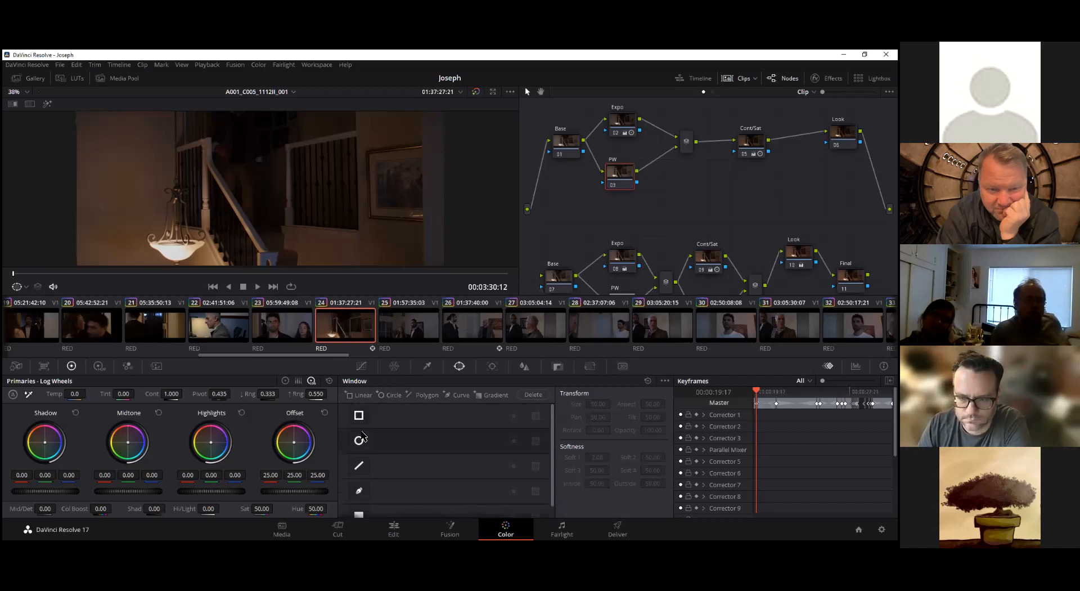
scroll(376, 484, "up", 1)
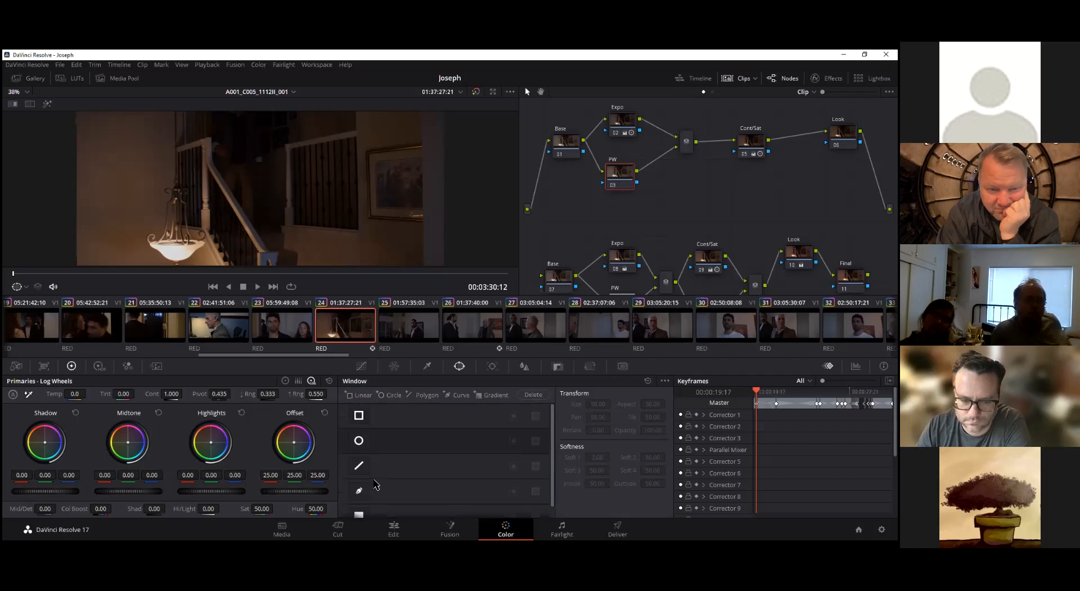
left_click(359, 441)
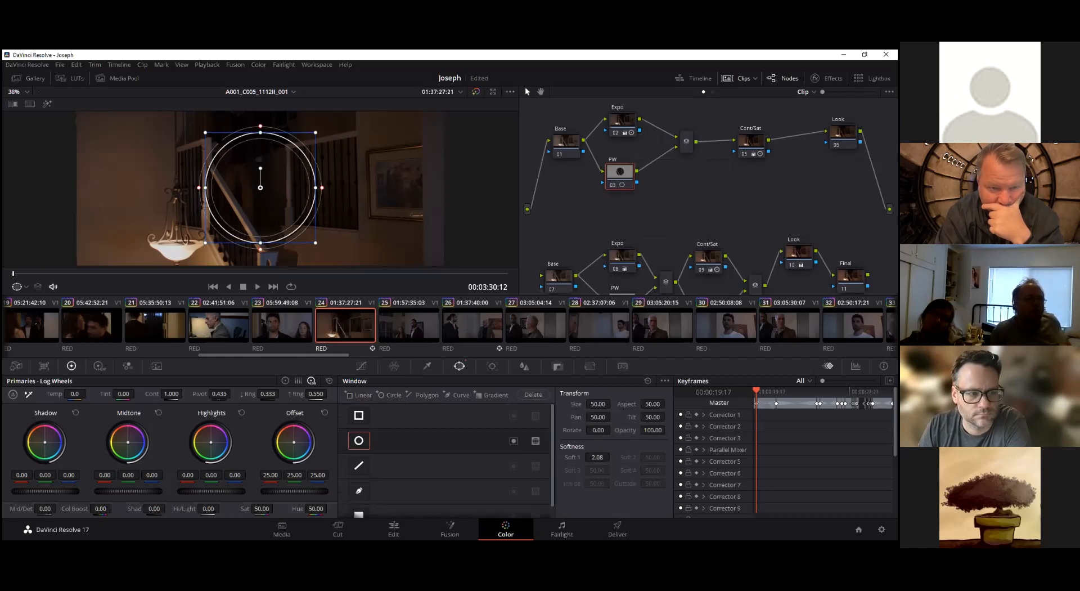
left_click_drag(262, 134, 310, 152)
mouse_move(317, 188)
left_mouse_down()
mouse_move(359, 189)
mouse_move(327, 188)
mouse_move(335, 188)
left_mouse_up()
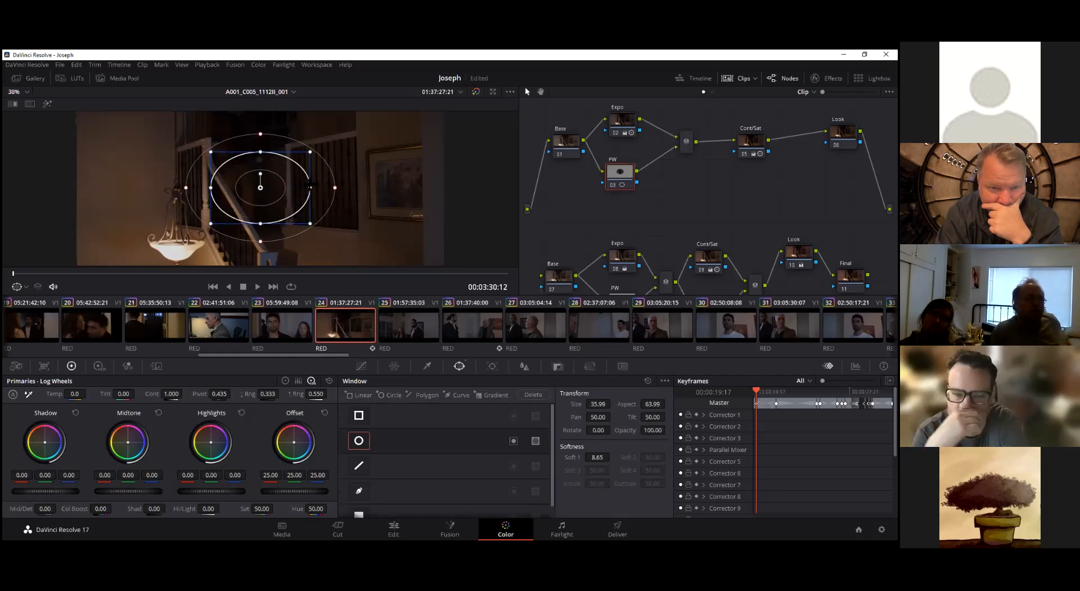
left_click_drag(262, 153, 241, 179)
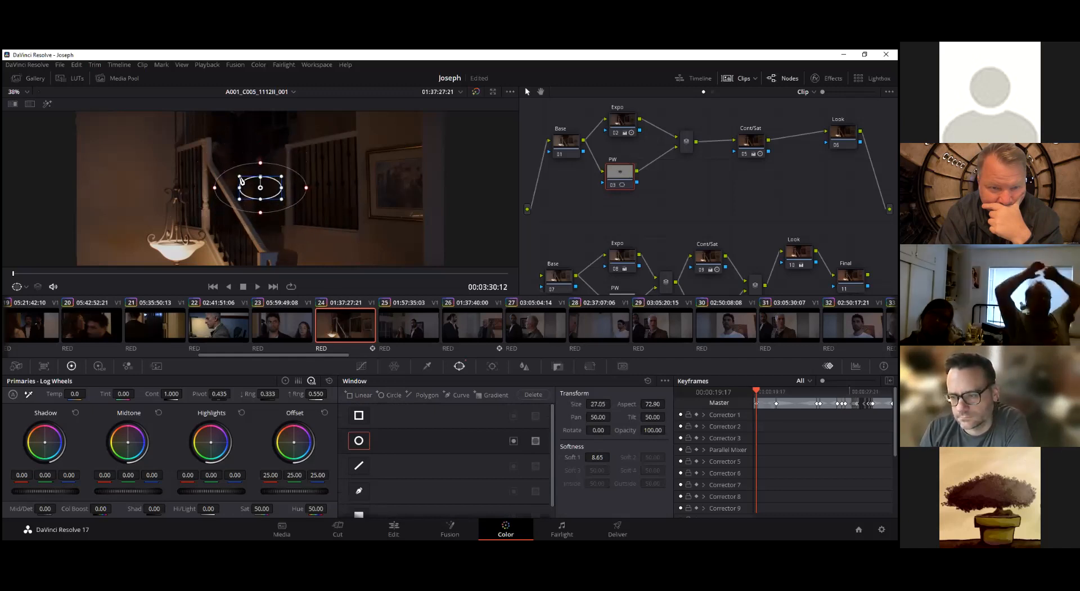
left_click_drag(307, 187, 256, 189)
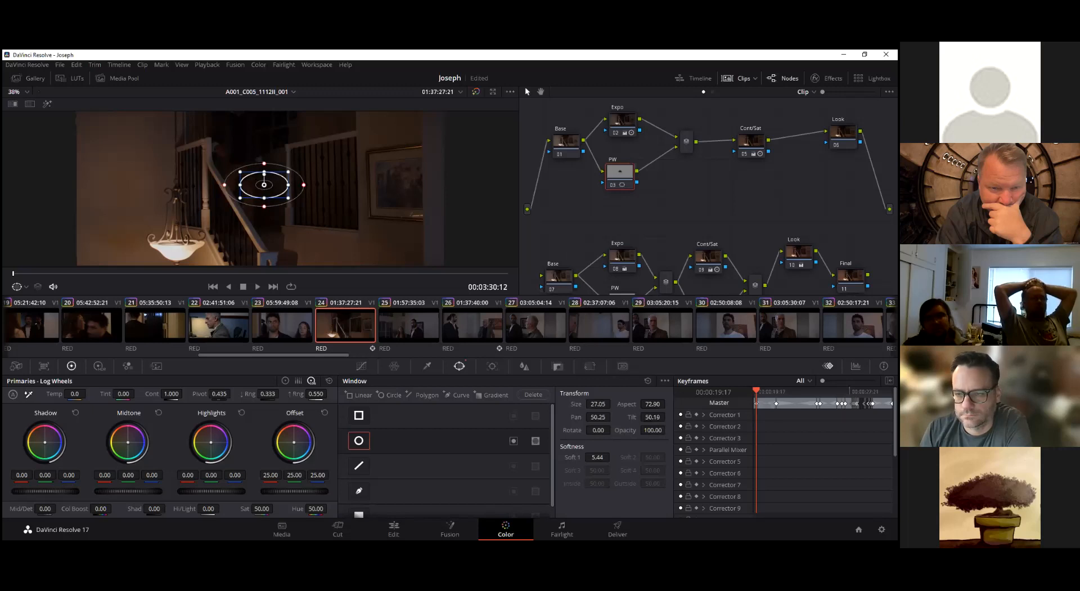
Nudge the PW node under Expo and keyframe its window over the hanging lamp on the first frame, at about pan 44.4 and tilt 45.8
left_click_drag(618, 180, 626, 180)
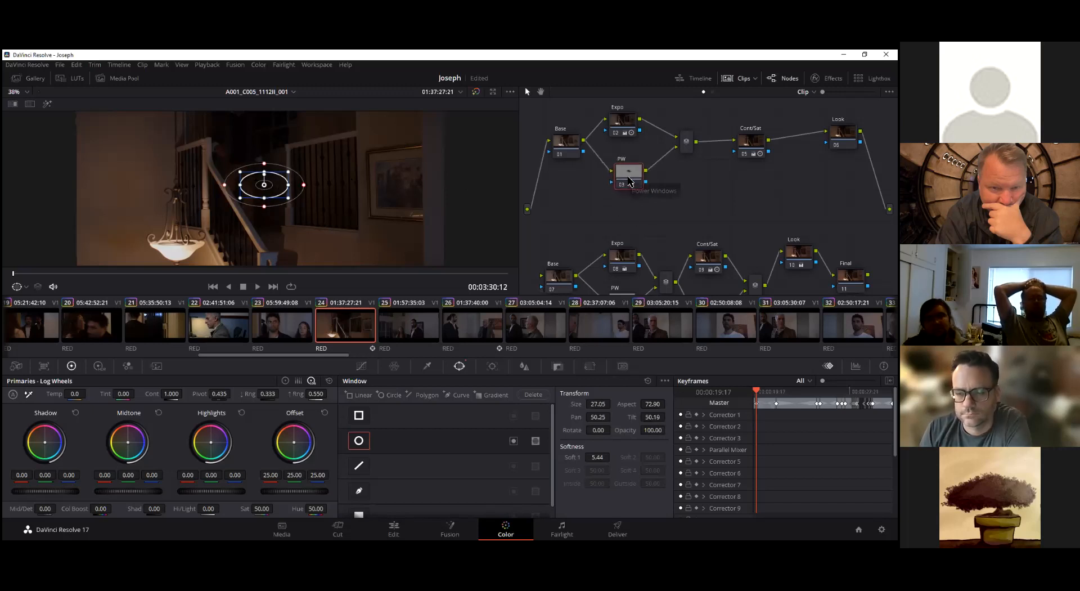
mouse_move(630, 174)
left_mouse_down()
mouse_move(621, 167)
mouse_move(625, 175)
left_mouse_up()
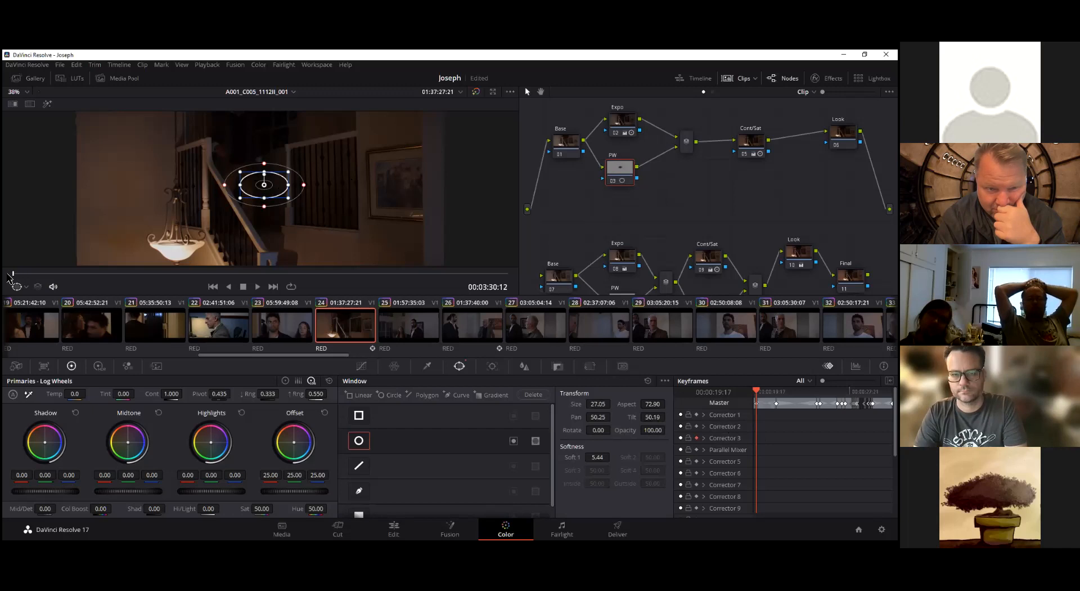
left_click_drag(277, 186, 191, 251)
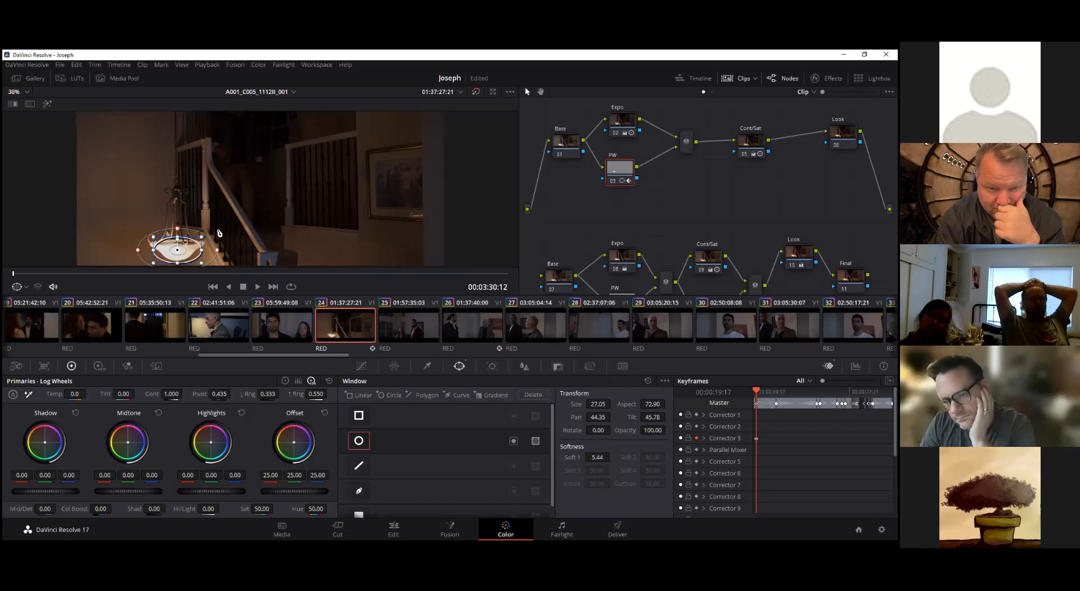
key("Right")
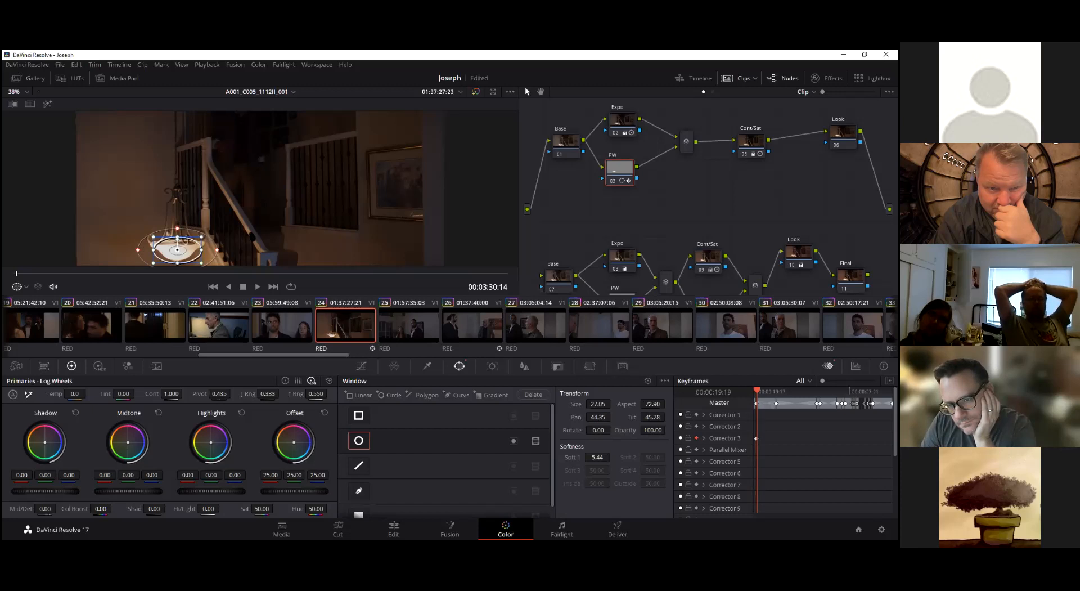
key("Up")
key("Down")
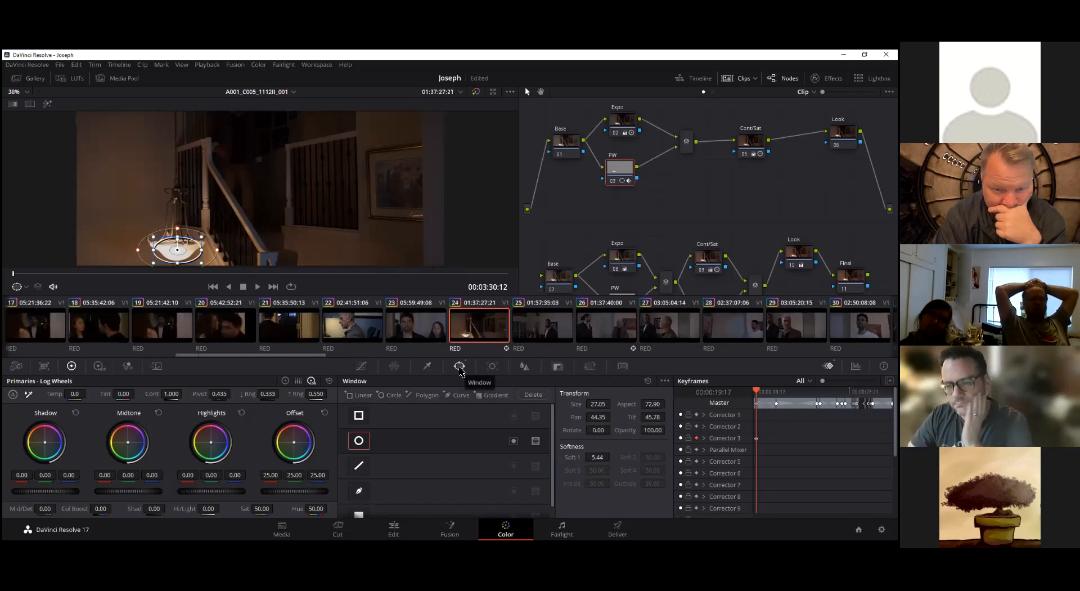
Open the window tracker and review the existing window track on node 04 of clip 02
left_click(497, 366)
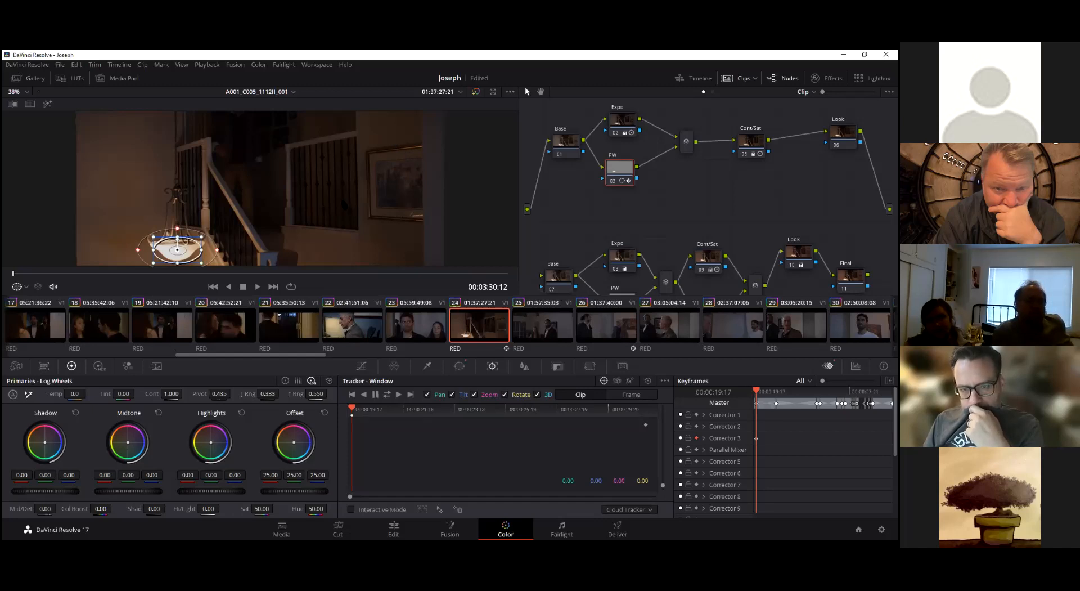
left_click_drag(325, 355, 131, 374)
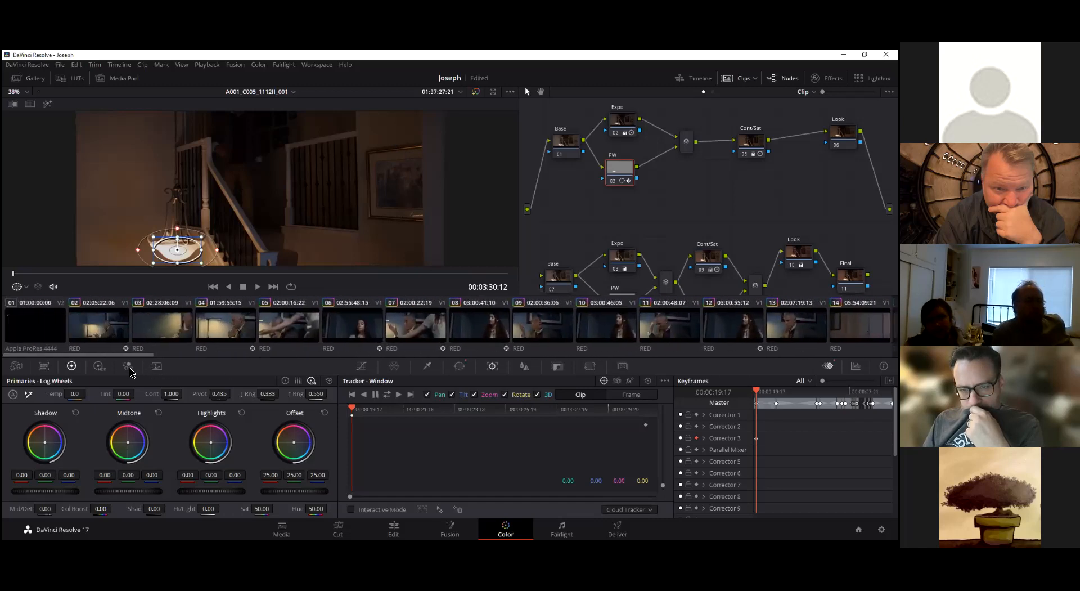
left_click(119, 336)
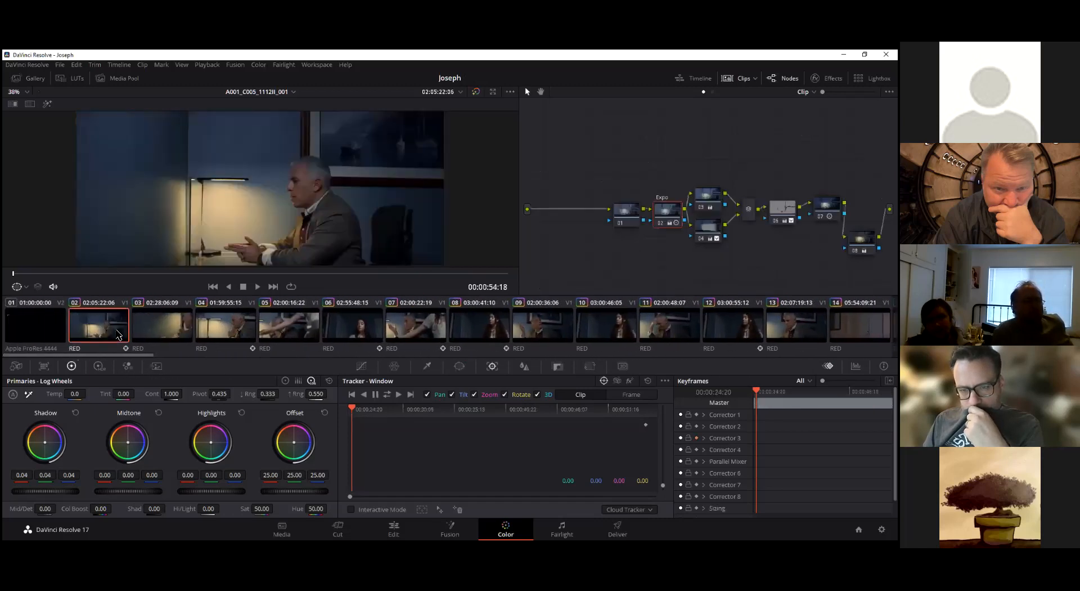
left_click(711, 228)
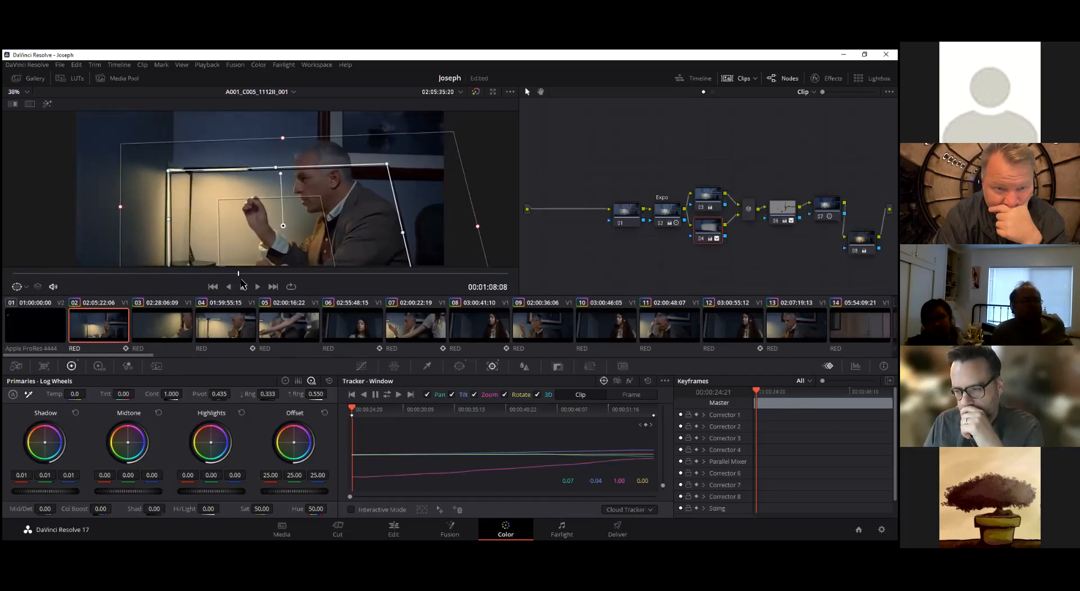
left_click_drag(344, 283, 8, 276)
left_click_drag(116, 354, 279, 358)
Return to the staircase clip 24, track the PW window forward along the lamp's movement, and move on to 00:03:38:00
left_click(565, 325)
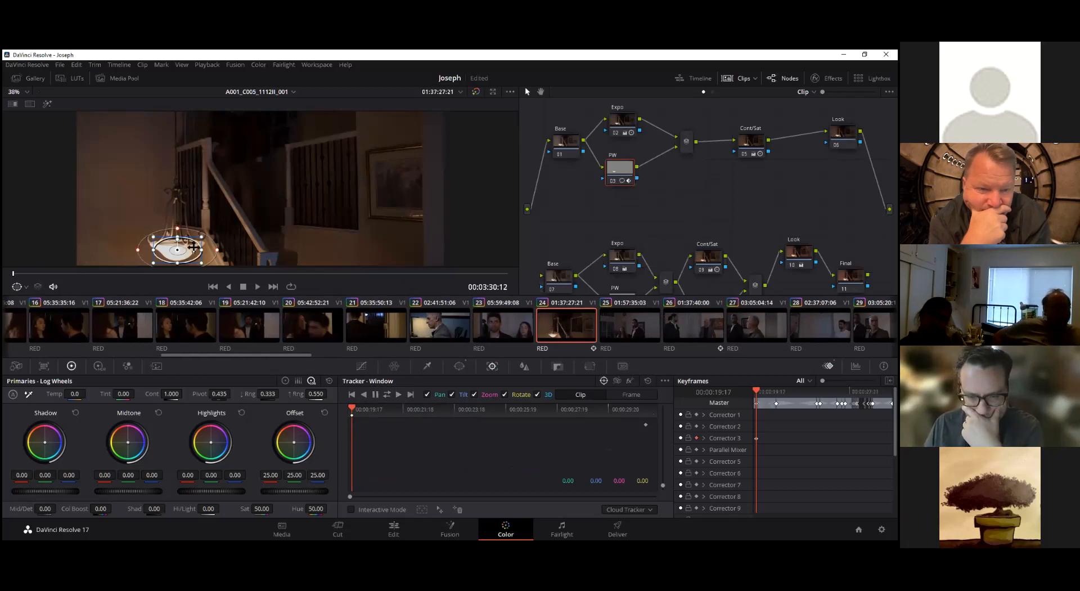
left_click(399, 394)
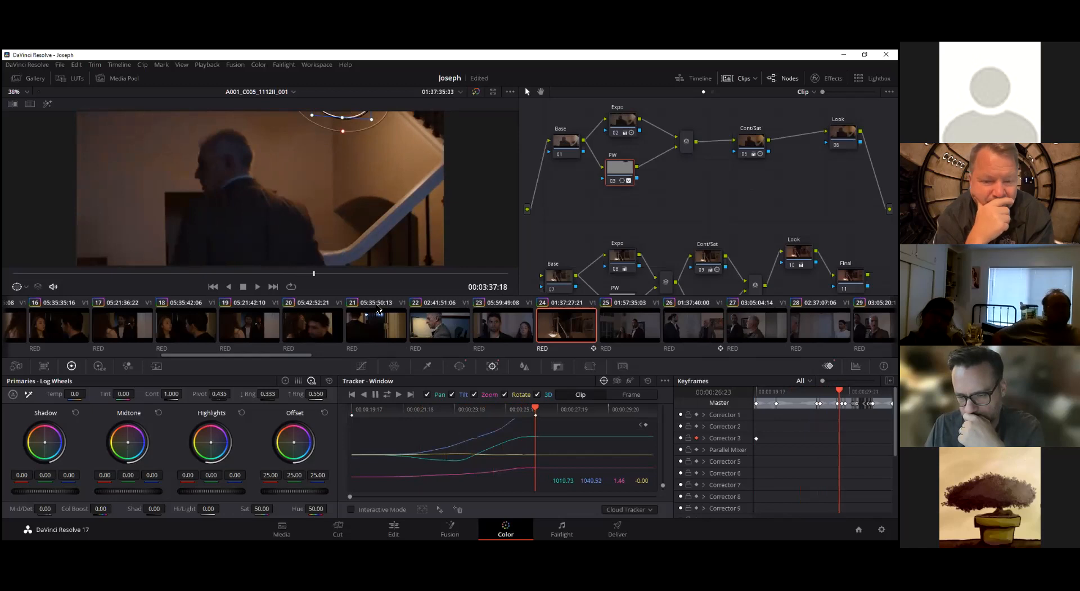
mouse_move(315, 274)
left_mouse_down()
mouse_move(511, 278)
mouse_move(57, 273)
mouse_move(324, 273)
left_mouse_up()
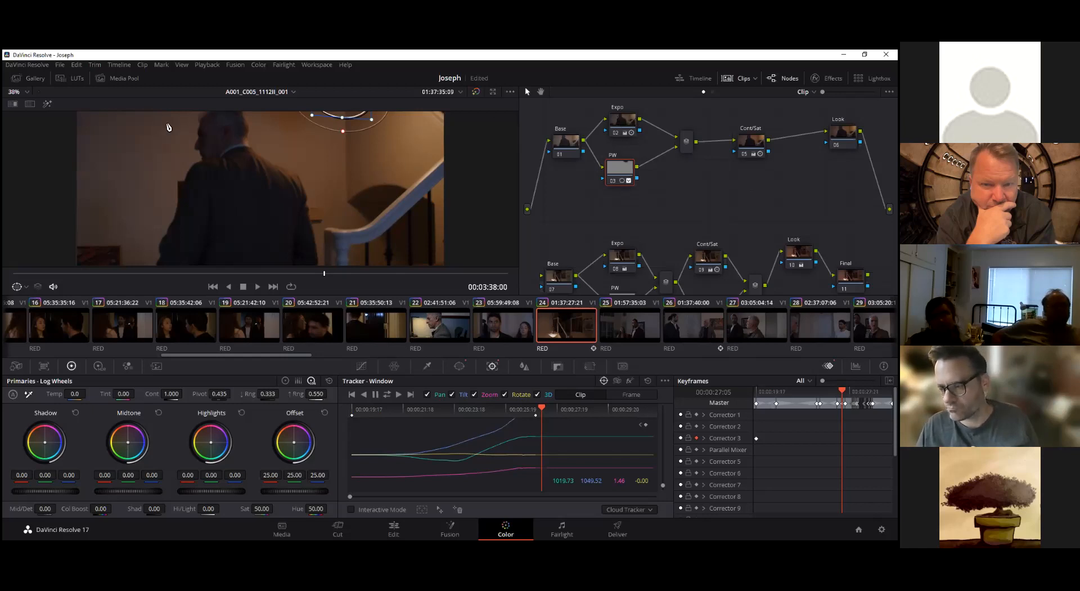
Examine the tracked window in Highlight view around 00:03:37:01 to 00:03:38:00, and turn Highlight off at 00:03:37:08
left_click(48, 105)
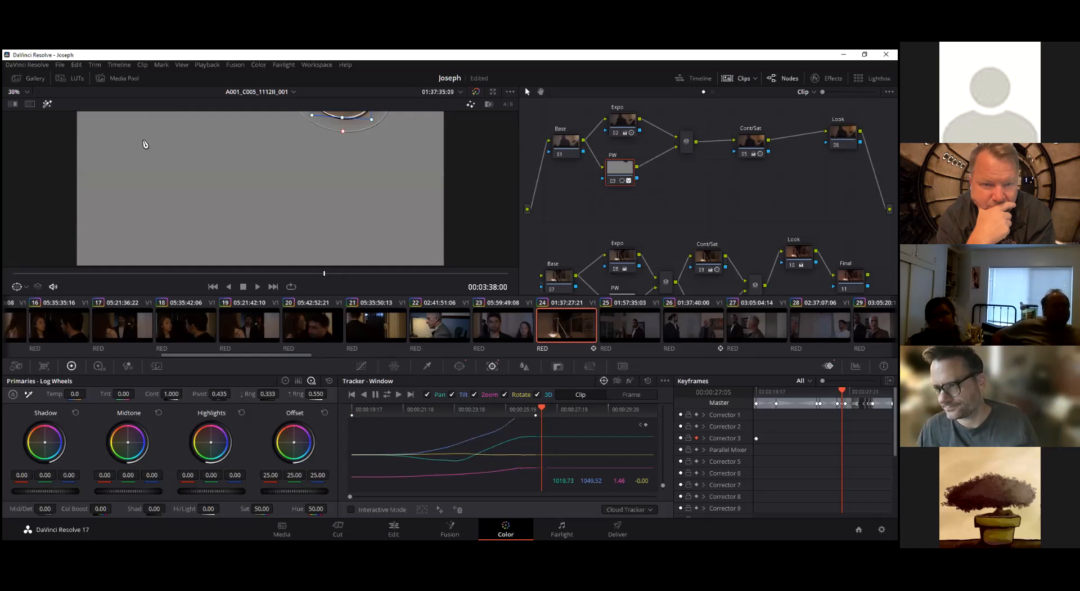
scroll(308, 157, "down", 3)
scroll(324, 160, "up", 4)
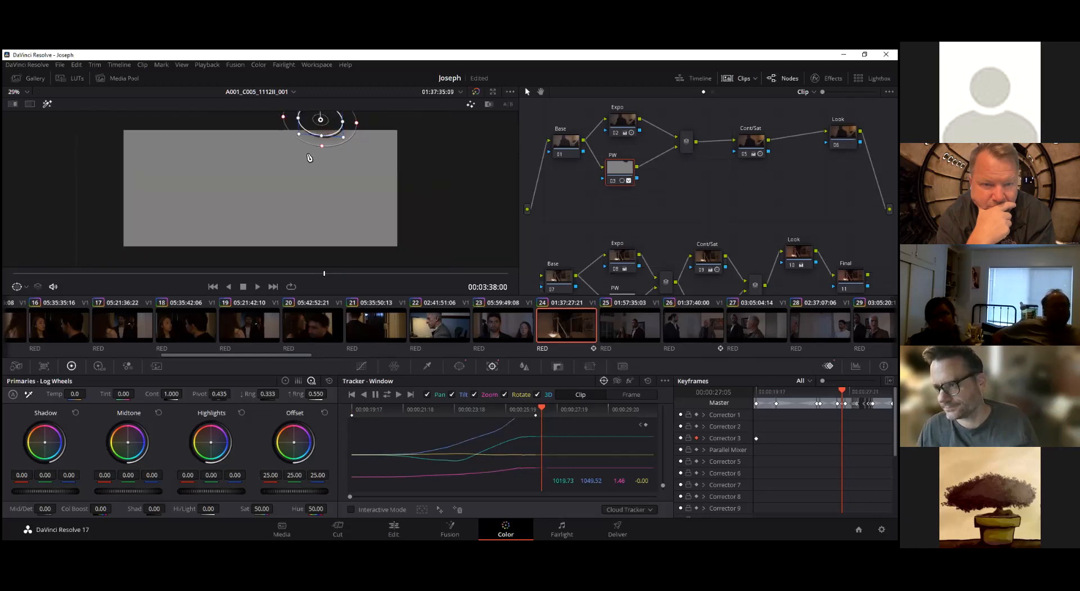
scroll(330, 161, "up", 2)
scroll(329, 160, "down", 5)
left_click_drag(343, 114, 345, 180)
scroll(345, 180, "up", 5)
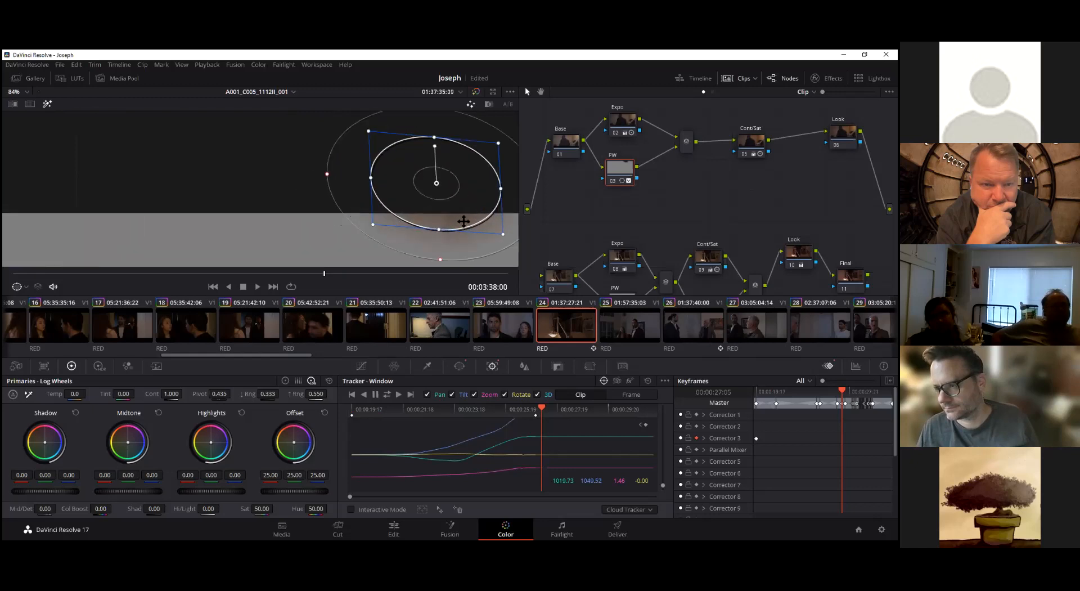
mouse_move(301, 274)
left_mouse_down()
mouse_move(274, 277)
mouse_move(294, 275)
mouse_move(287, 280)
left_mouse_up()
left_click_drag(291, 242, 296, 192)
scroll(296, 193, "down", 3)
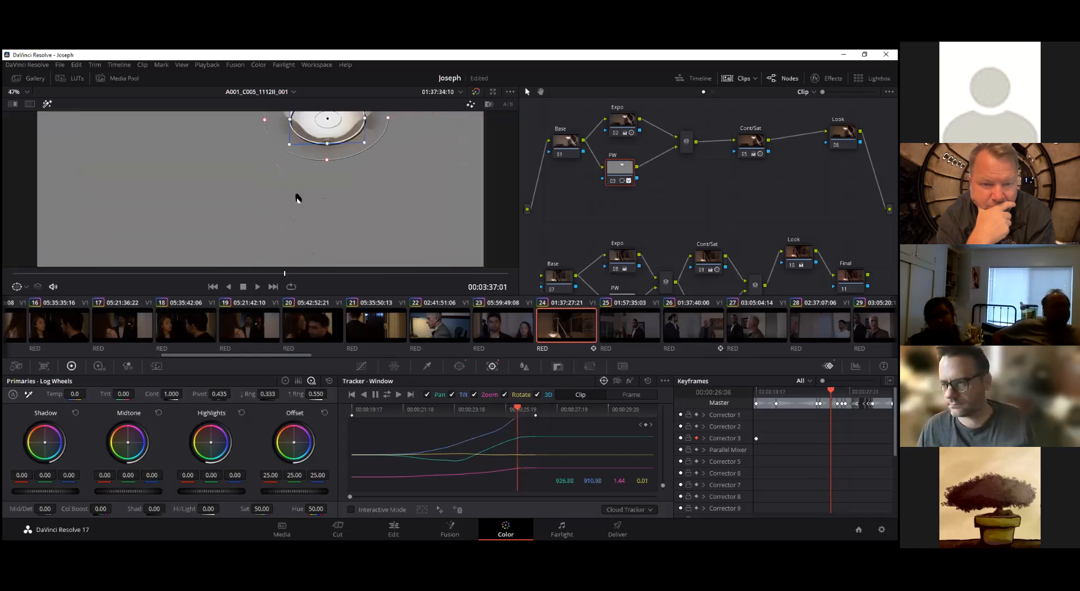
scroll(297, 197, "down", 2)
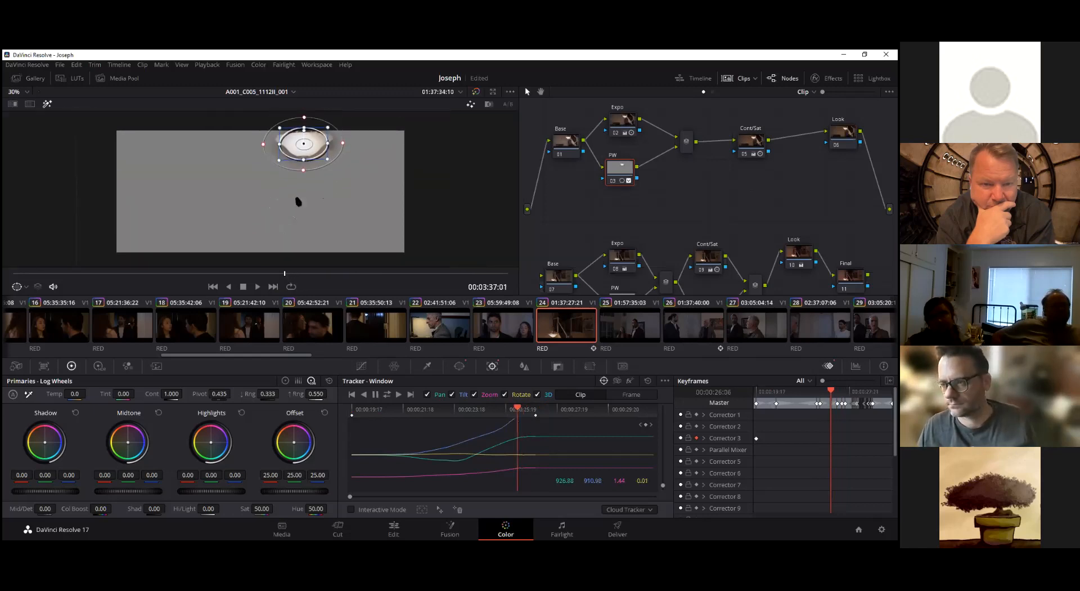
scroll(297, 198, "up", 1)
mouse_move(286, 275)
left_mouse_down()
mouse_move(68, 277)
mouse_move(332, 278)
mouse_move(295, 277)
left_mouse_up()
left_click(48, 104)
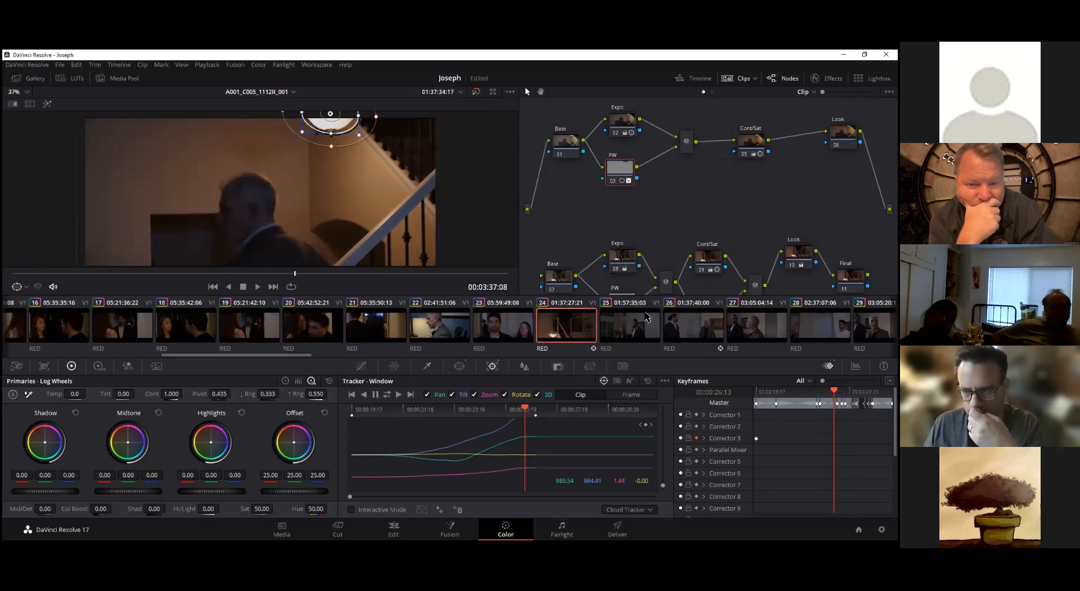
Check frame by frame between 00:03:37:07 and 00:03:37:12 how well the window follows the lamp at the picture's upper edge
key("Left")
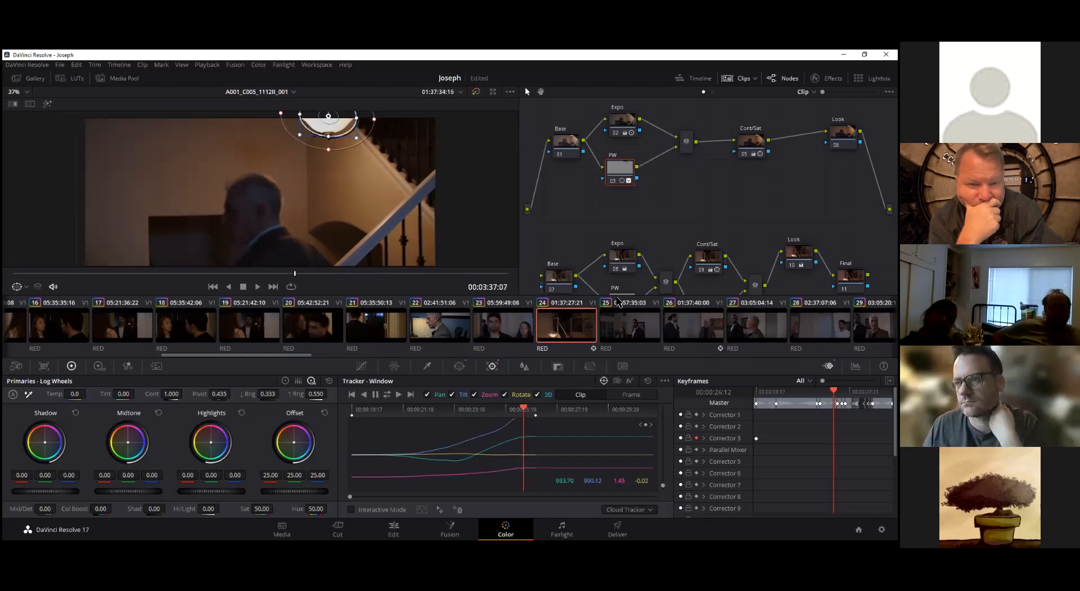
key("Right")
key("Right")
key("Right")
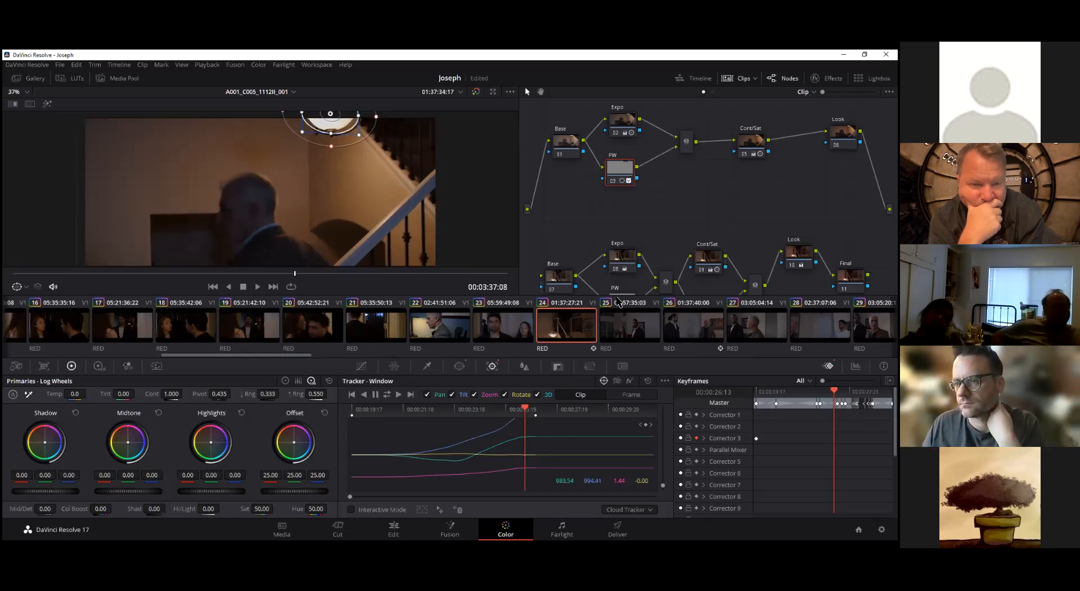
key("Right")
key("Right")
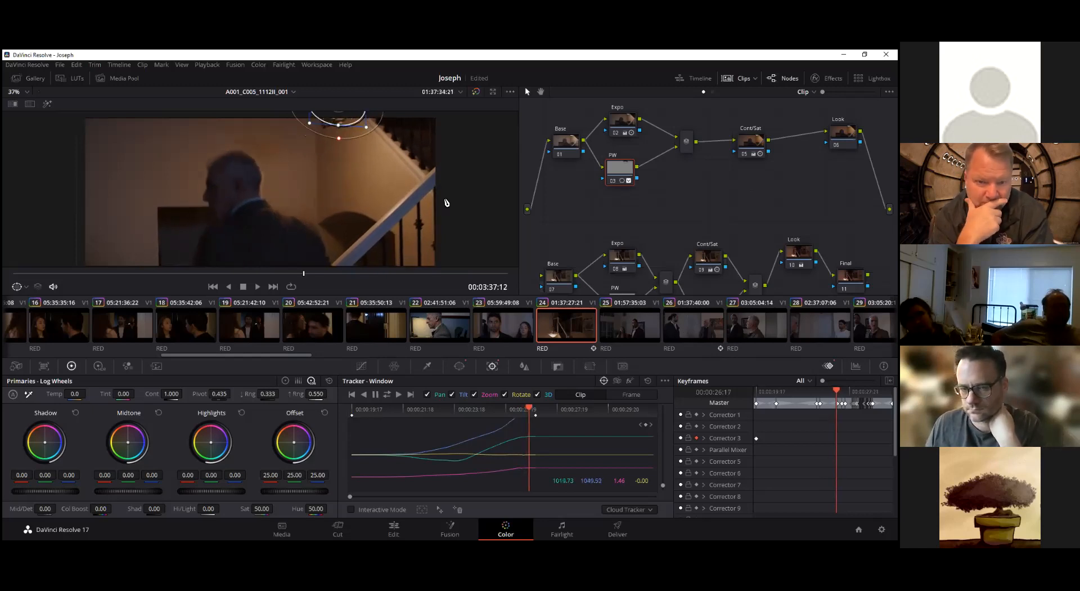
key("Left")
key("Right")
key("Left")
scroll(365, 147, "down", 1)
scroll(363, 147, "down", 1)
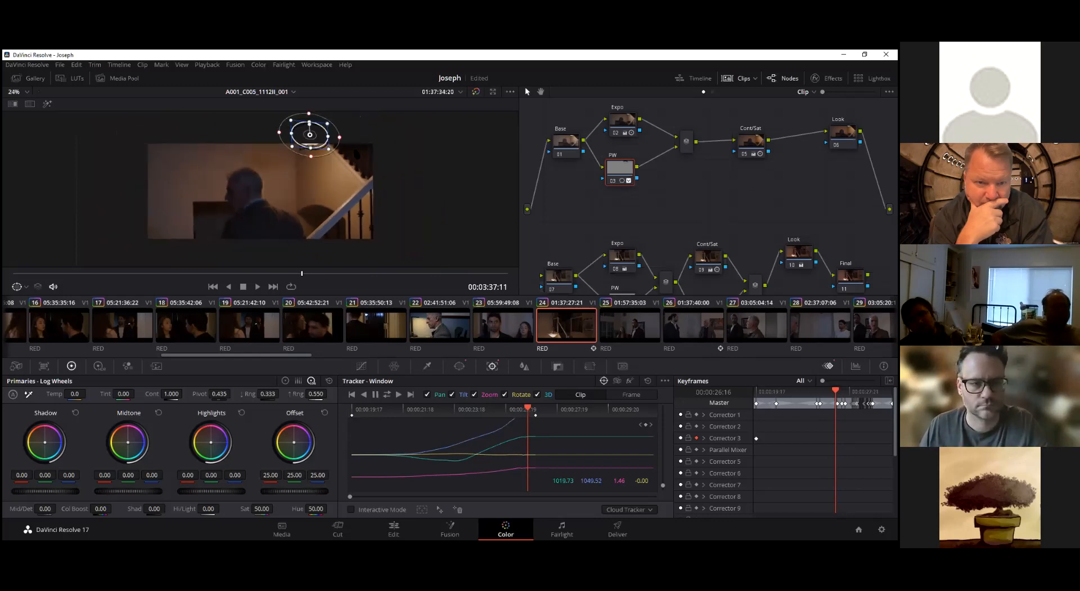
Try to shift the PW window up and out of the picture at 00:03:37:11, and check the preceding frames against the lamp
left_click_drag(319, 139, 333, 125)
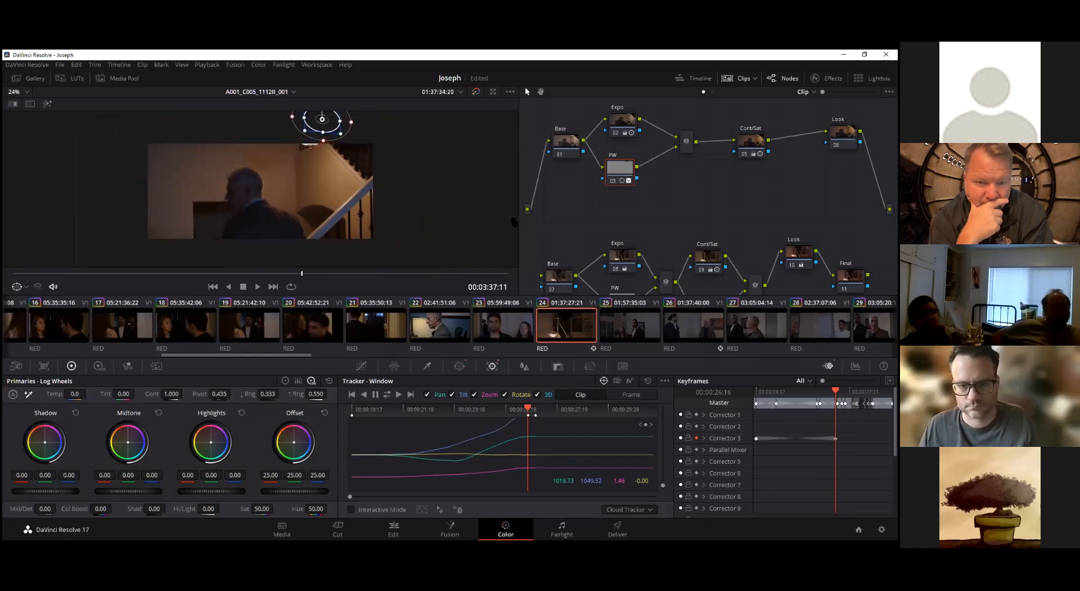
key("Left")
key("Left")
key("Left")
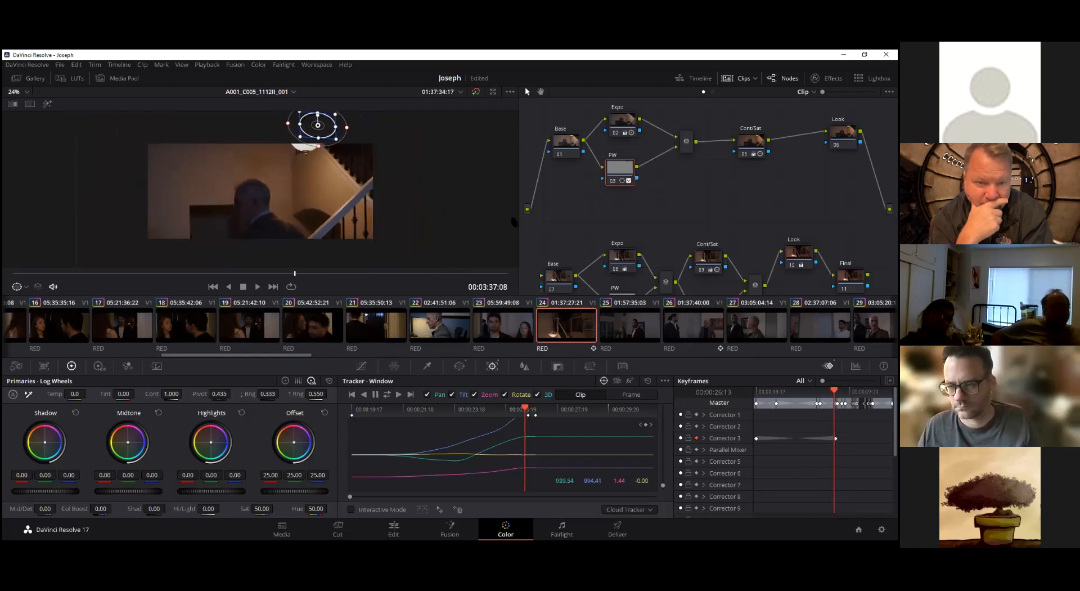
key("Left")
key("Left")
key("Left")
key("Left")
key("Left")
key("Left")
key("Right")
key("Right")
key("Right")
key("Right")
key("Right")
key("Right")
key("Left")
key("Left")
key("Left")
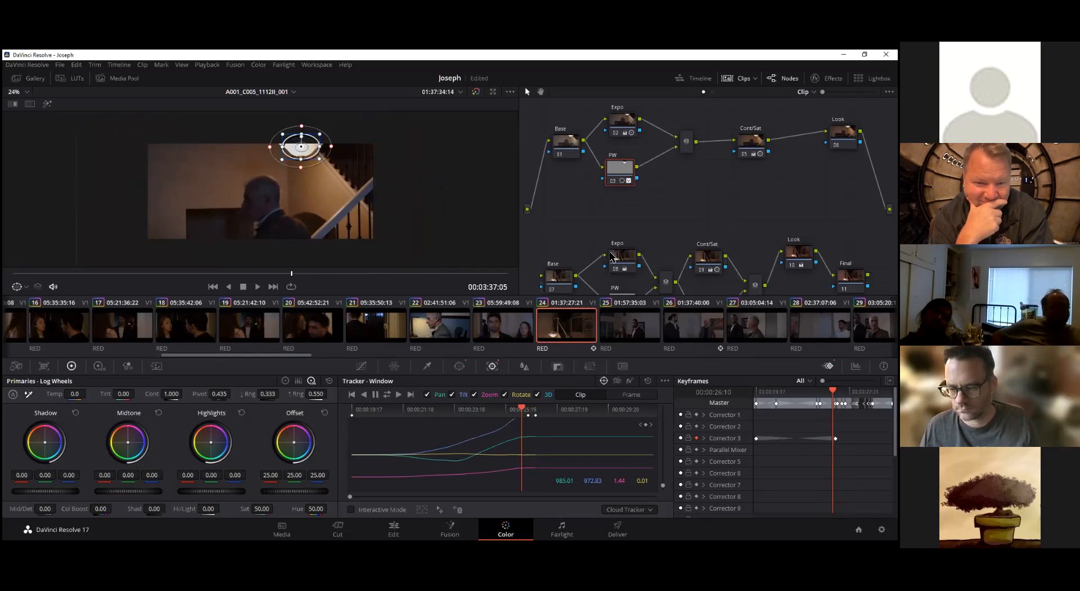
Step frame by frame from 00:03:37:05 to 00:03:37:16 and nudge the PW window up and rightward as the lamp leaves the picture
key("Right")
key("Right")
key("Right")
key("Right")
key("Right")
key("Right")
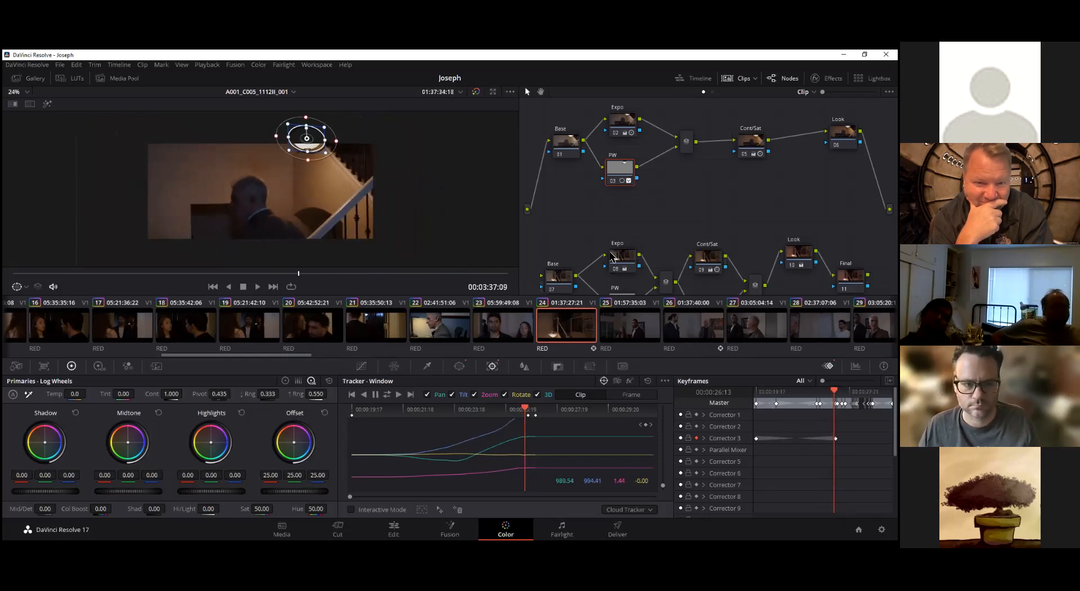
key("Right")
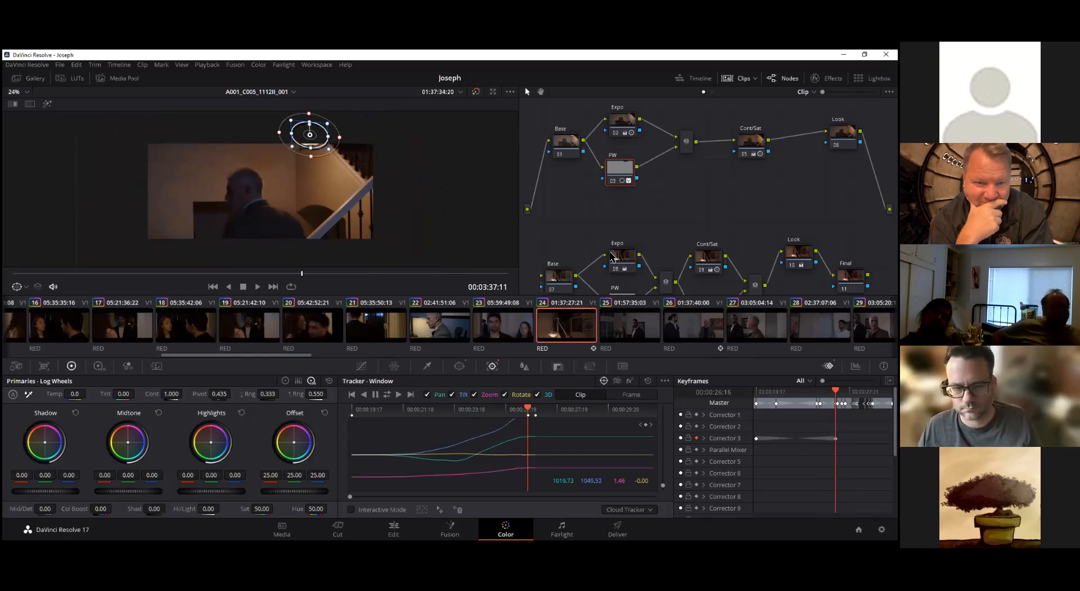
key("Right")
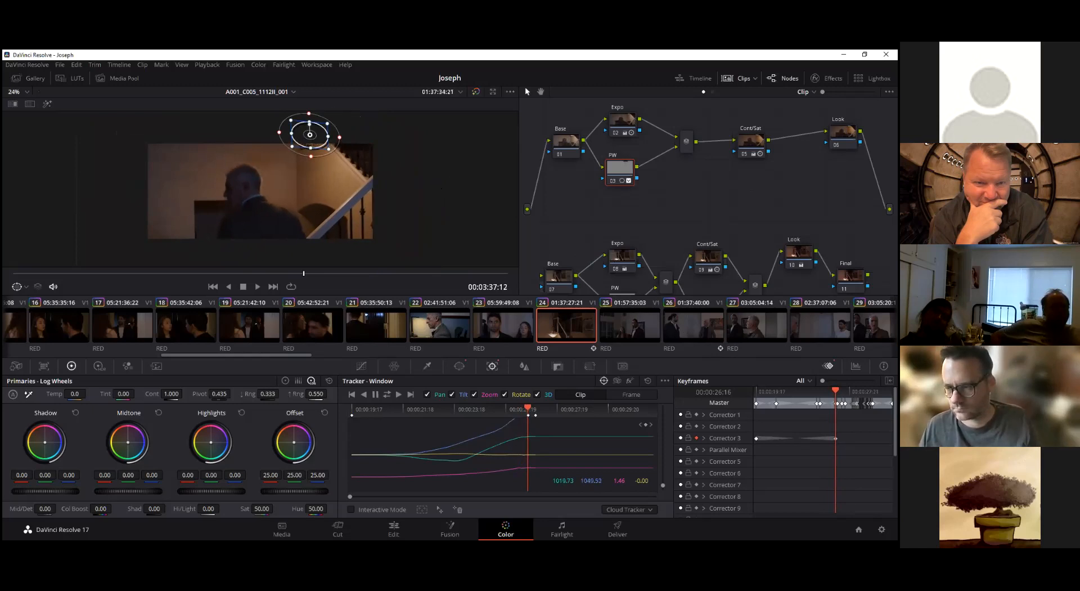
left_click_drag(319, 139, 322, 135)
key("Right")
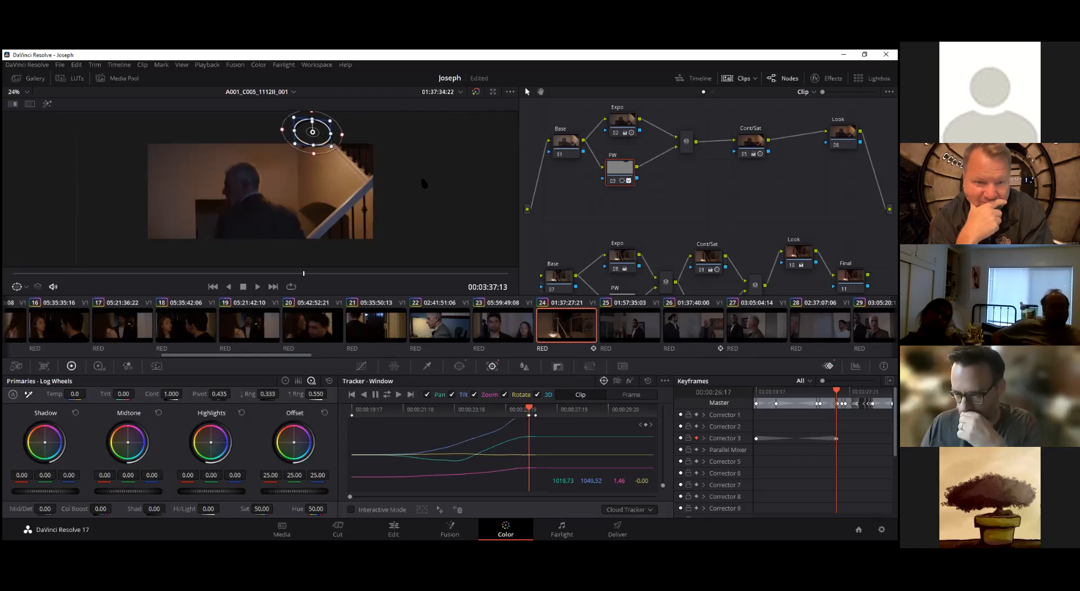
key("Right")
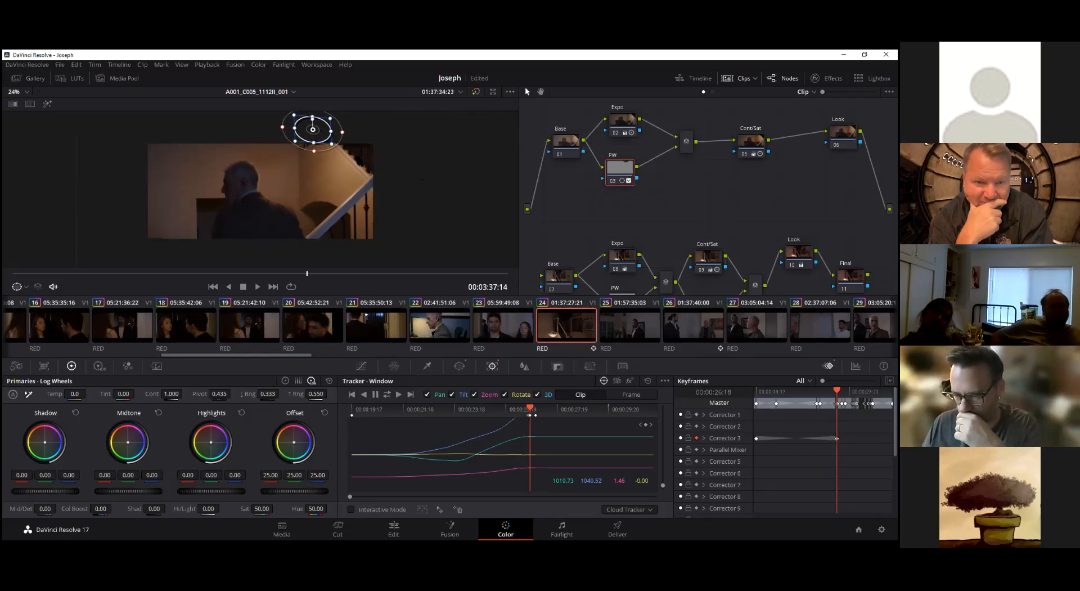
key("Right")
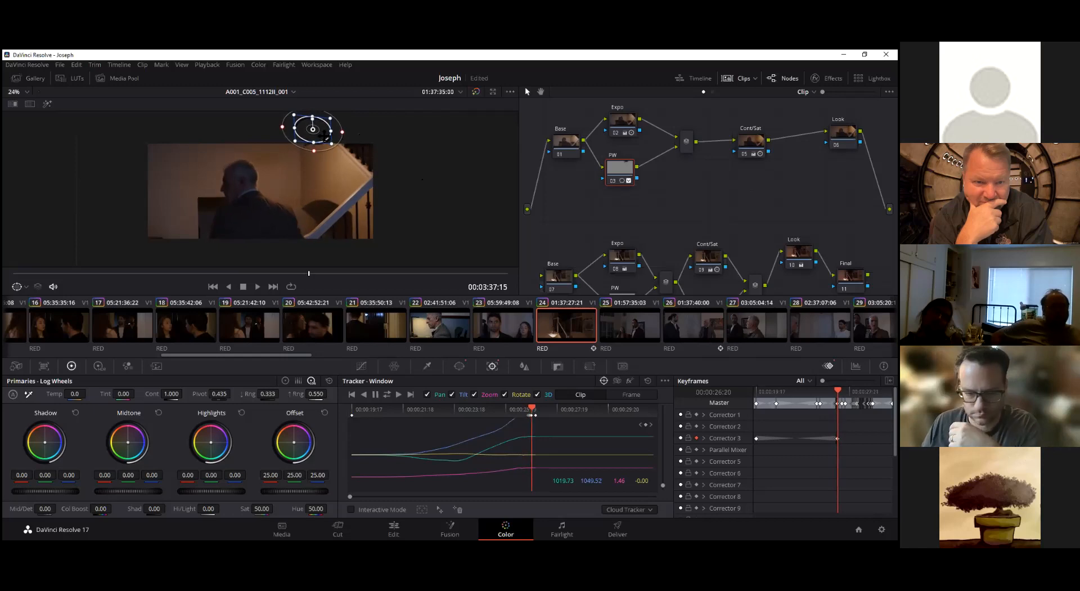
key("Right")
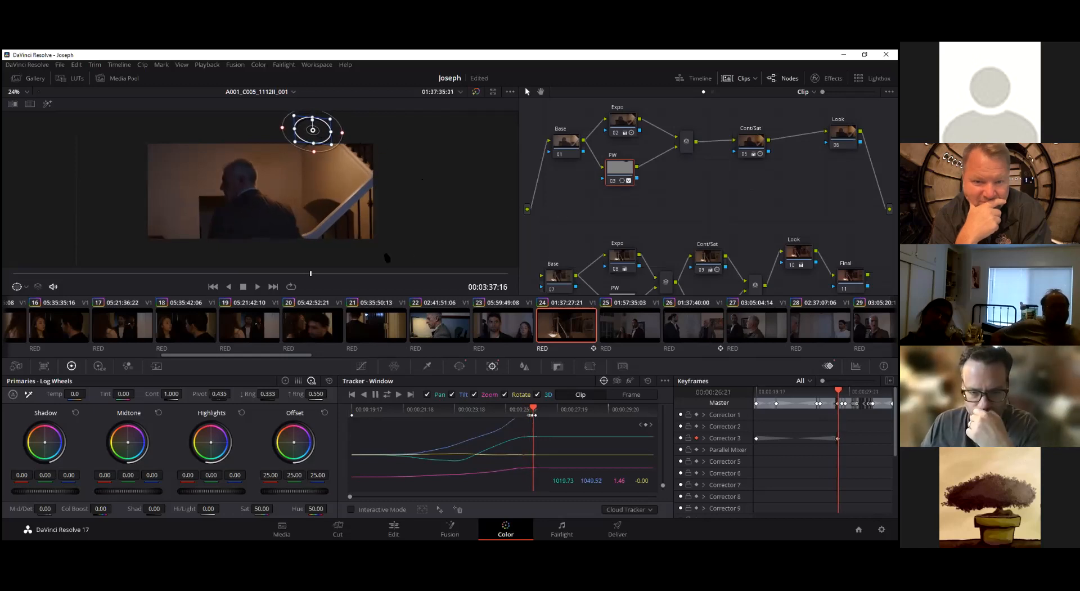
Check the PW window's isolated area without its outline in Highlight view between 00:03:36:20 and 00:03:37:13, ending in normal view at 00:03:36:03
left_click_drag(313, 277, 276, 284)
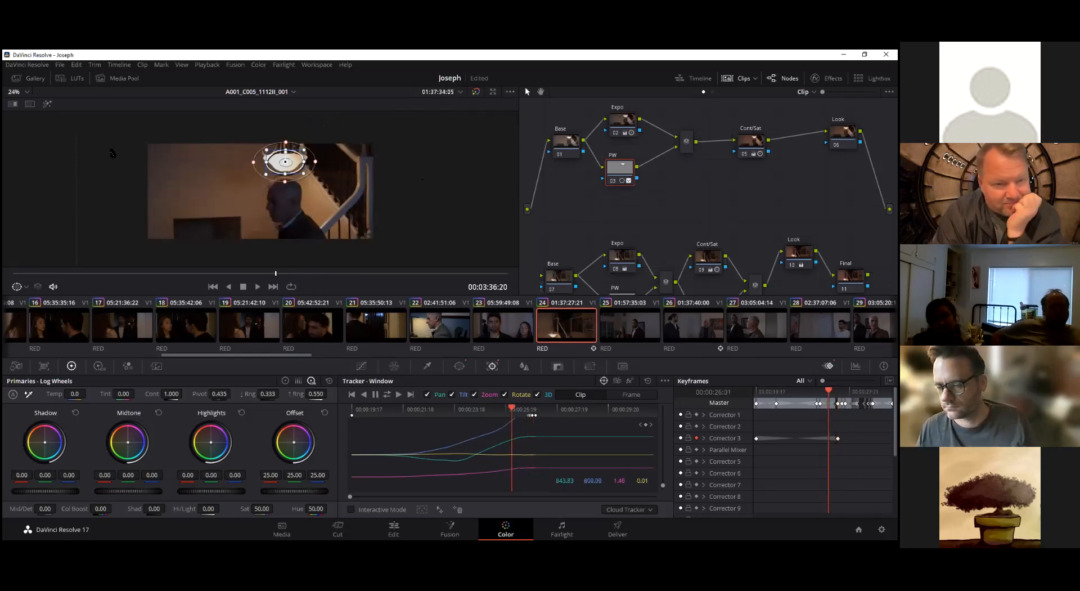
left_click(47, 104)
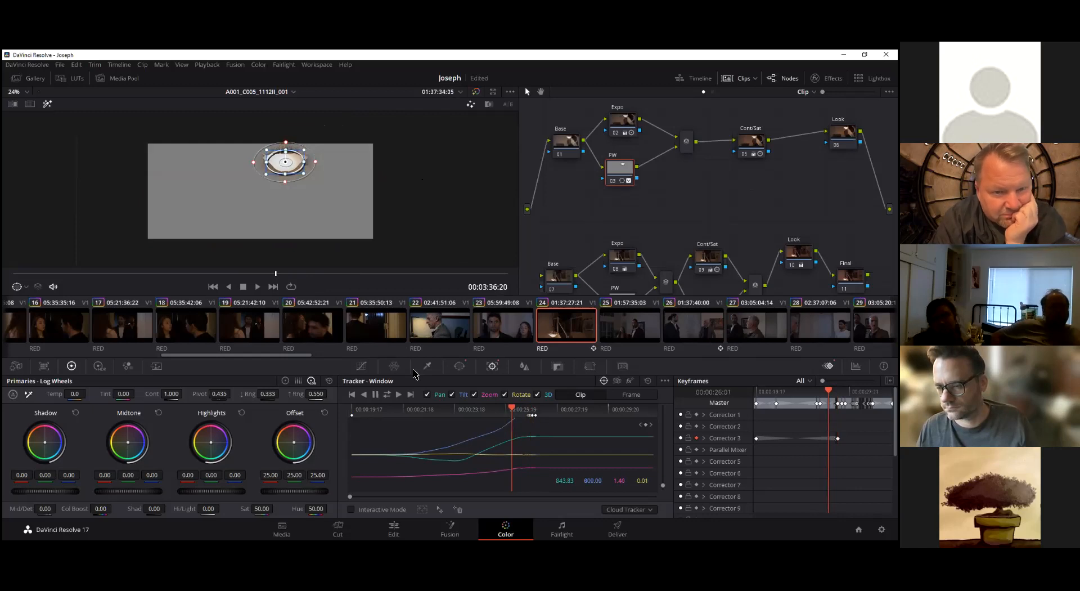
left_click(362, 366)
left_click_drag(276, 274, 399, 260)
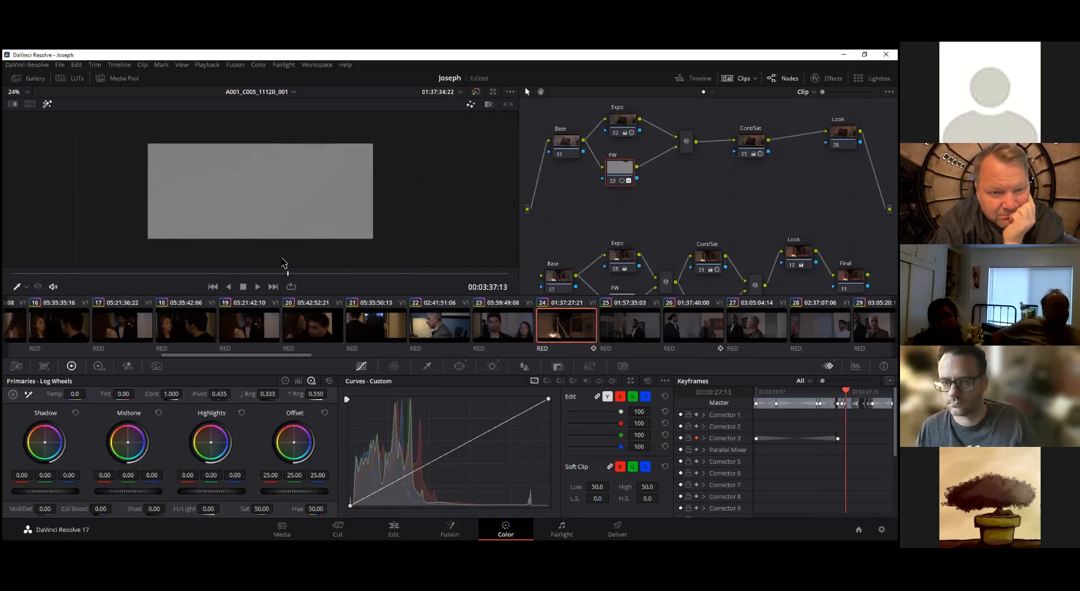
left_click_drag(285, 263, 248, 262)
left_click(48, 104)
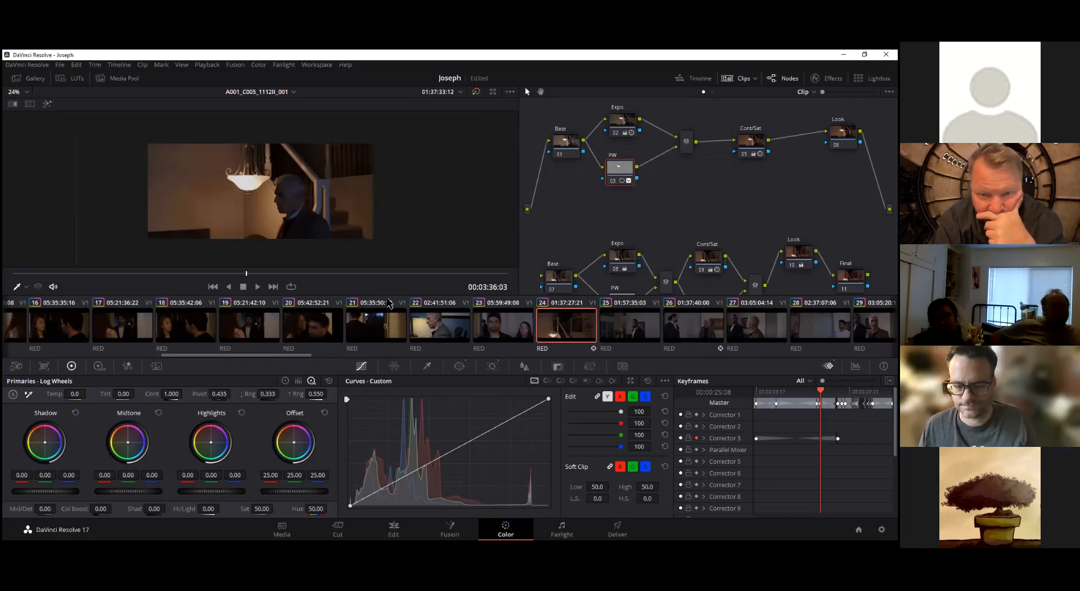
Switch the primaries to Color Wheels and push the PW node's Gain to red 2.23, green 0.70, blue 0.36, then view 00:03:36:07 without Highlight
left_click_drag(620, 176, 627, 170)
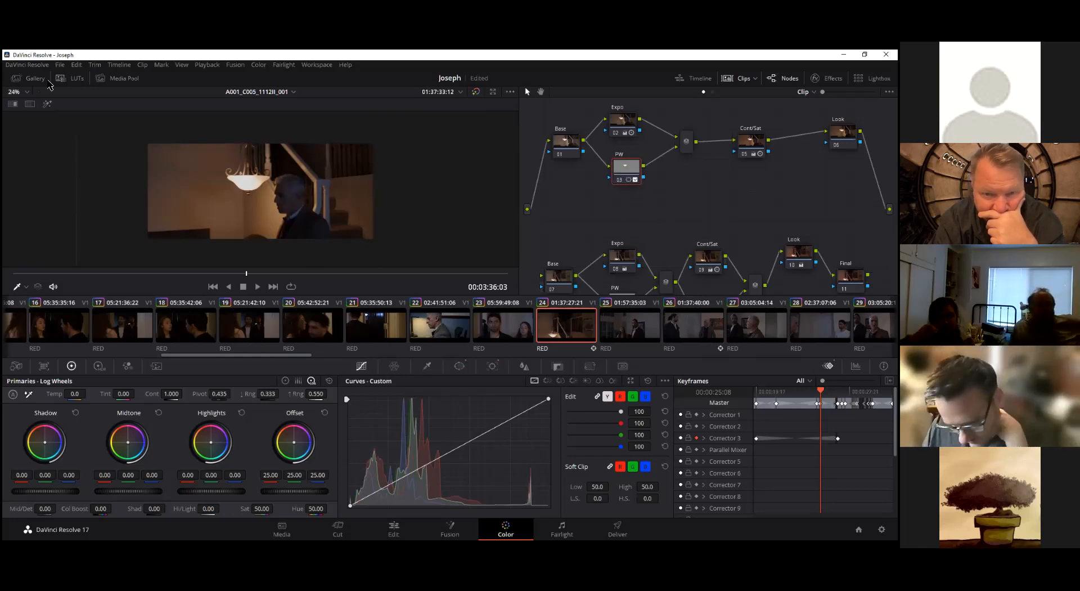
left_click(47, 104)
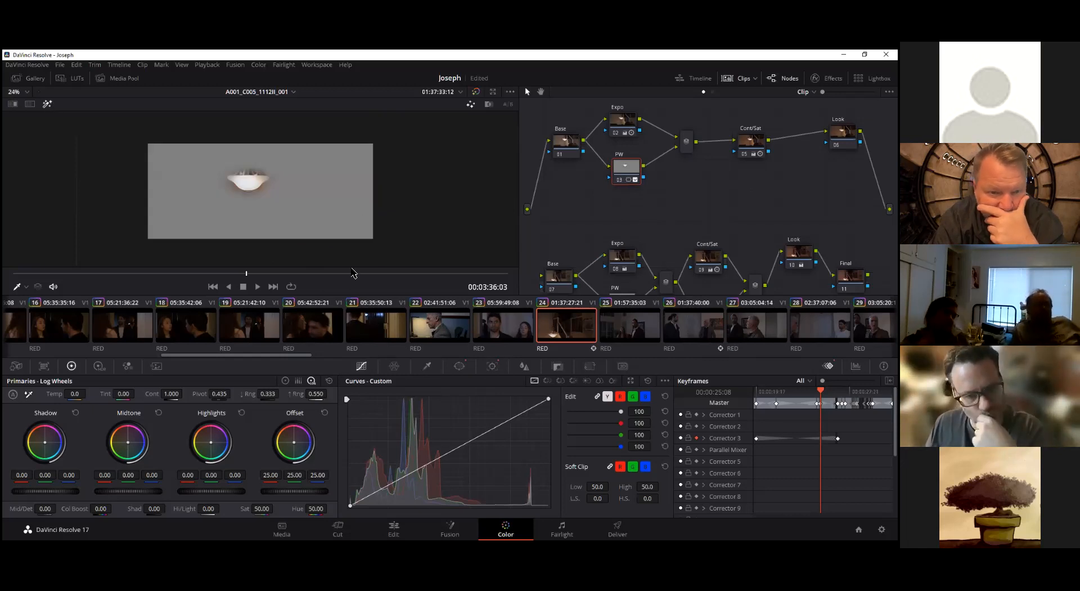
left_click(288, 380)
left_click(299, 380)
left_click(312, 381)
left_click(300, 380)
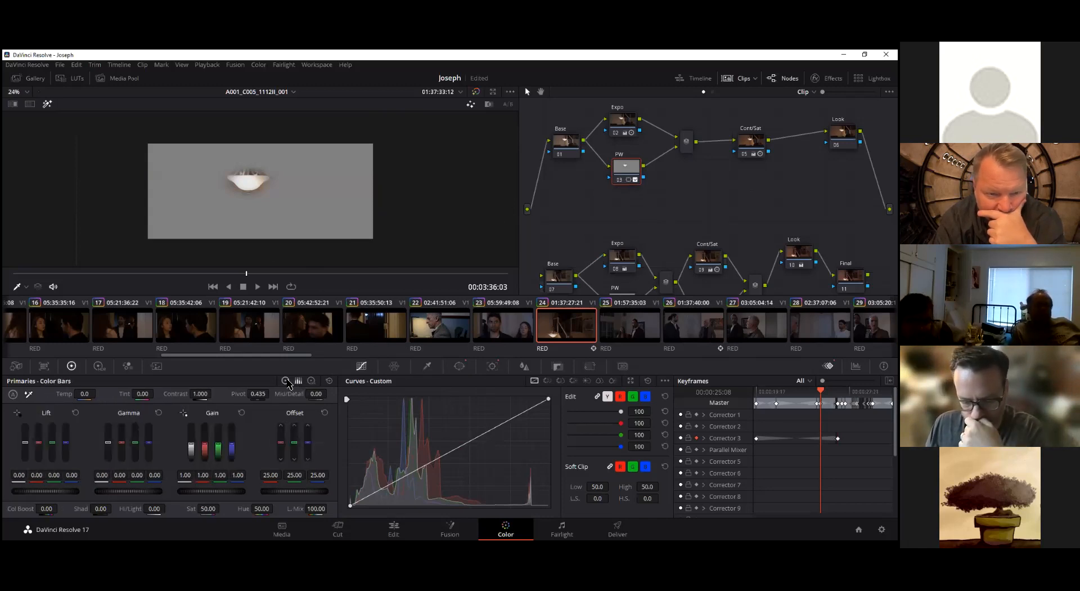
left_click(287, 381)
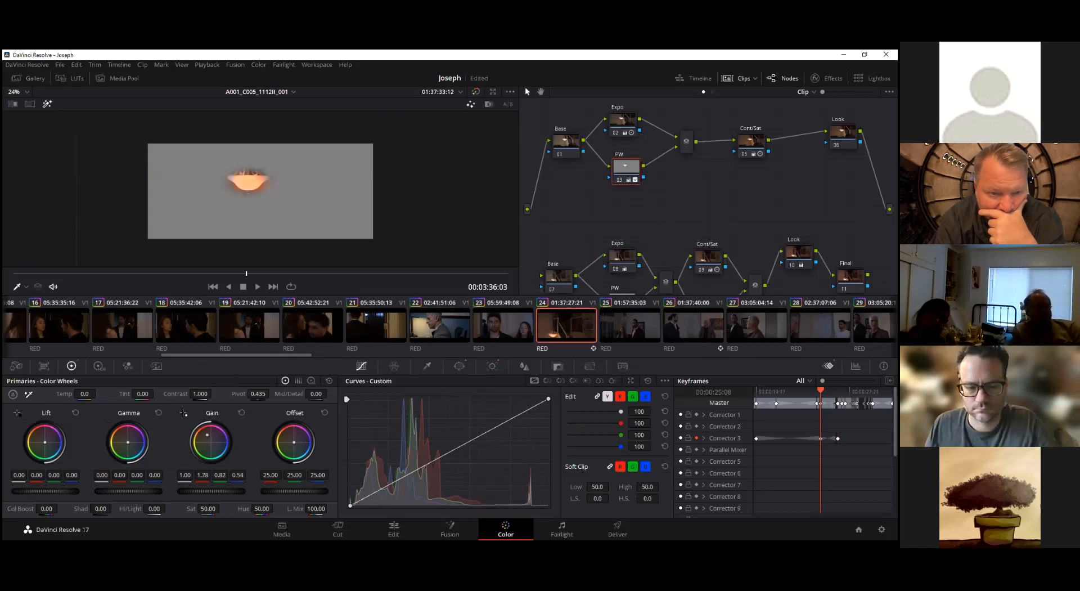
left_click(48, 104)
mouse_move(249, 274)
left_mouse_down()
mouse_move(360, 270)
mouse_move(143, 269)
mouse_move(253, 275)
left_mouse_up()
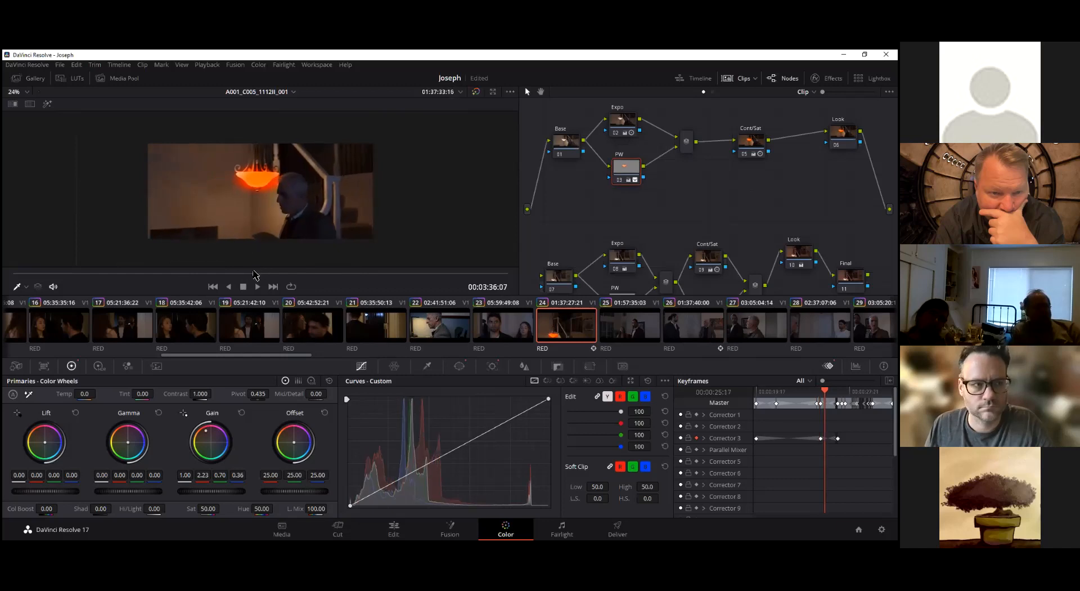
Ease the PW node's Gain at 00:03:36:07 to a pinkish red 1.17, green 0.94, blue 1.09
left_click_drag(207, 436, 210, 441)
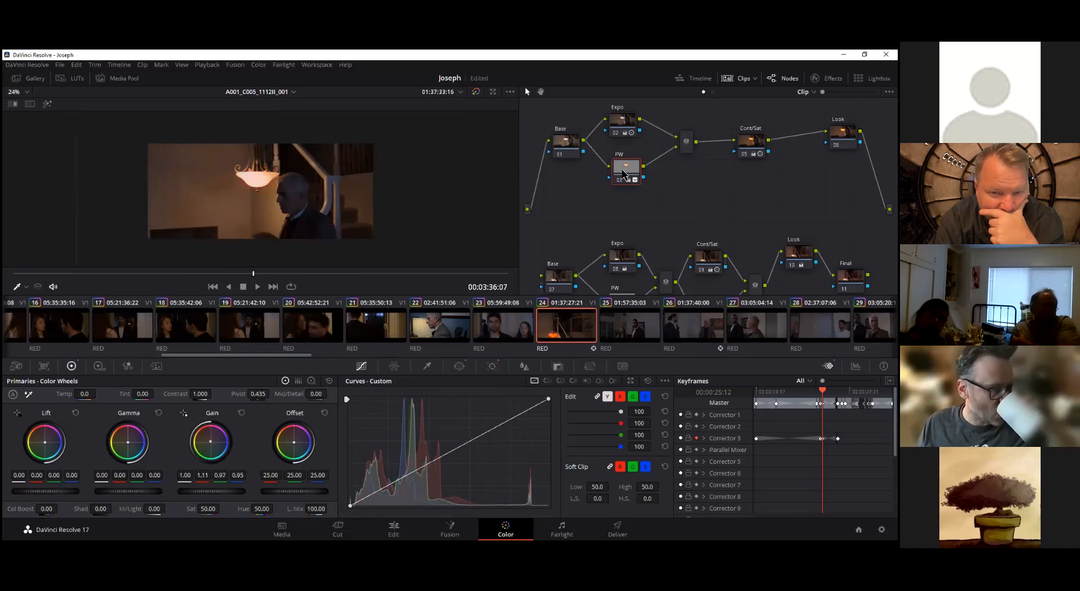
left_click_drag(212, 446, 216, 449)
mouse_move(628, 171)
left_mouse_down()
mouse_move(646, 179)
mouse_move(623, 173)
left_mouse_up()
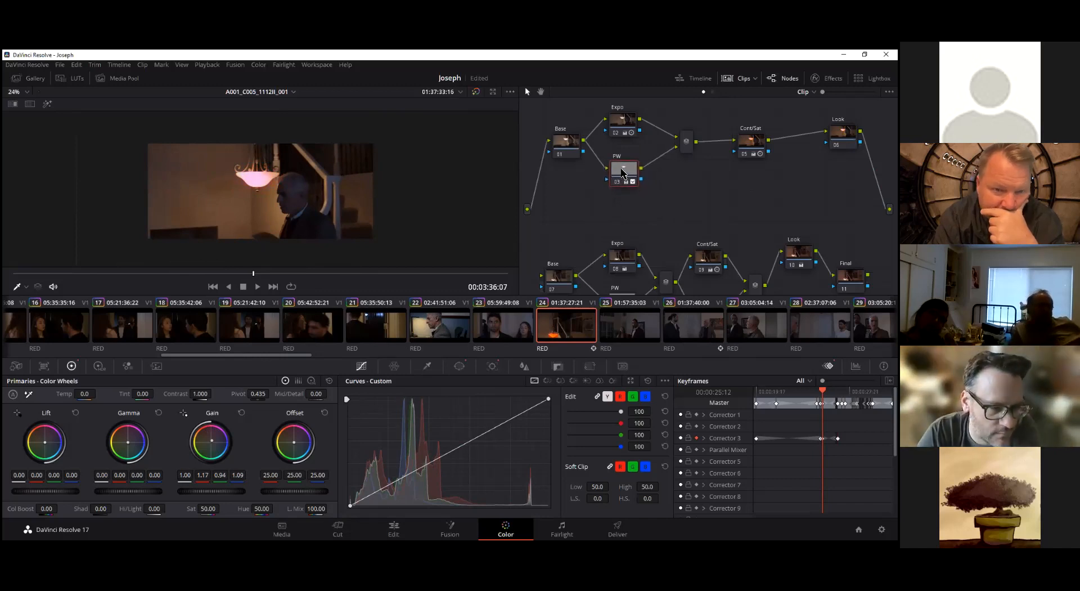
Compare the lamp's tint with the PW node repeatedly switched off and on, and with all nodes bypassed
left_click(624, 182)
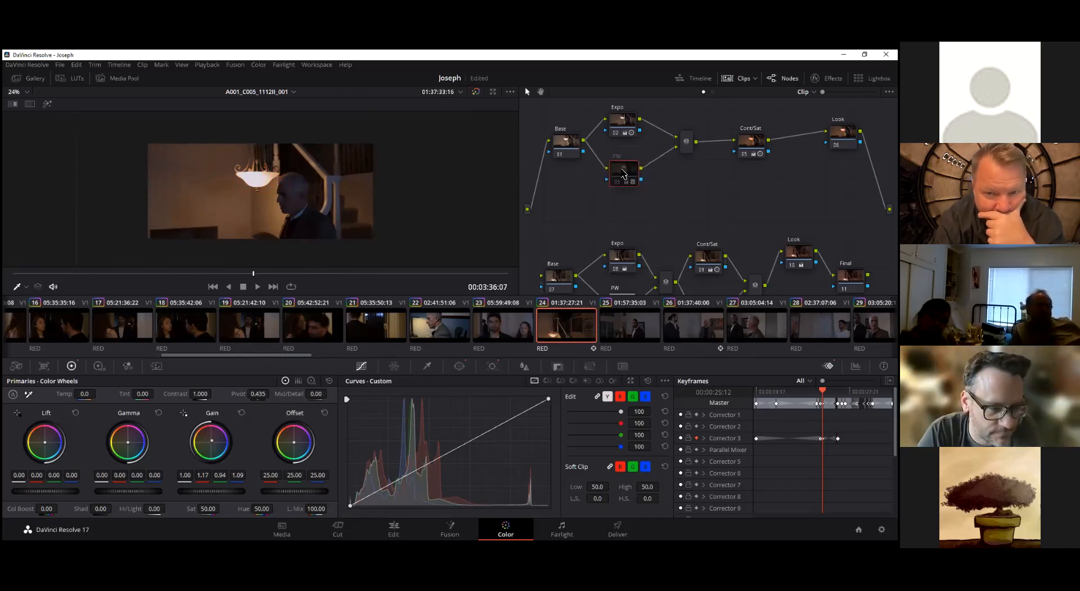
left_click_drag(624, 182, 621, 181)
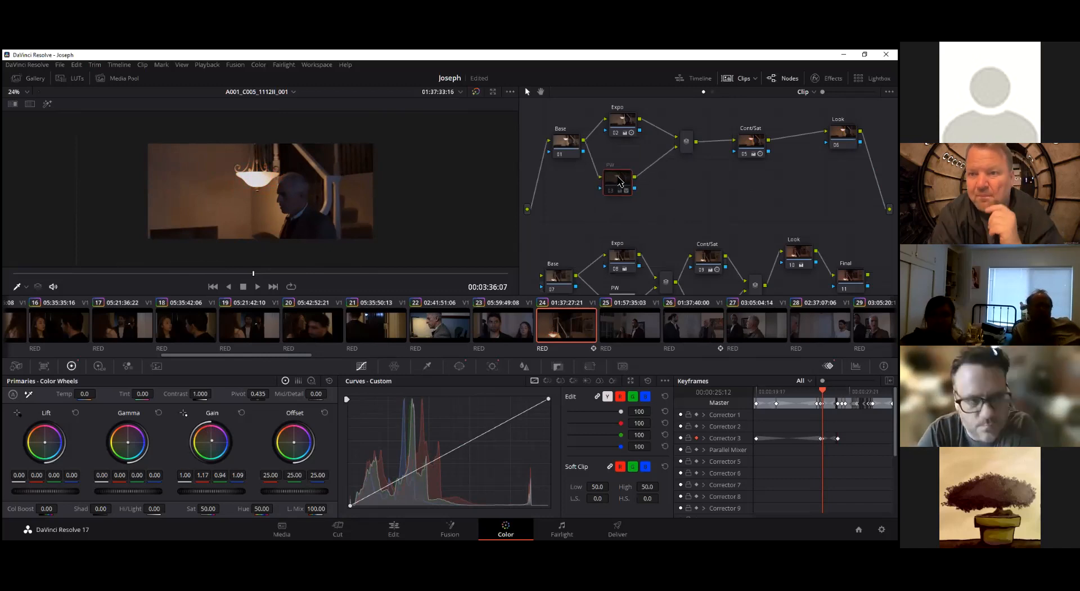
key("ctrl+d")
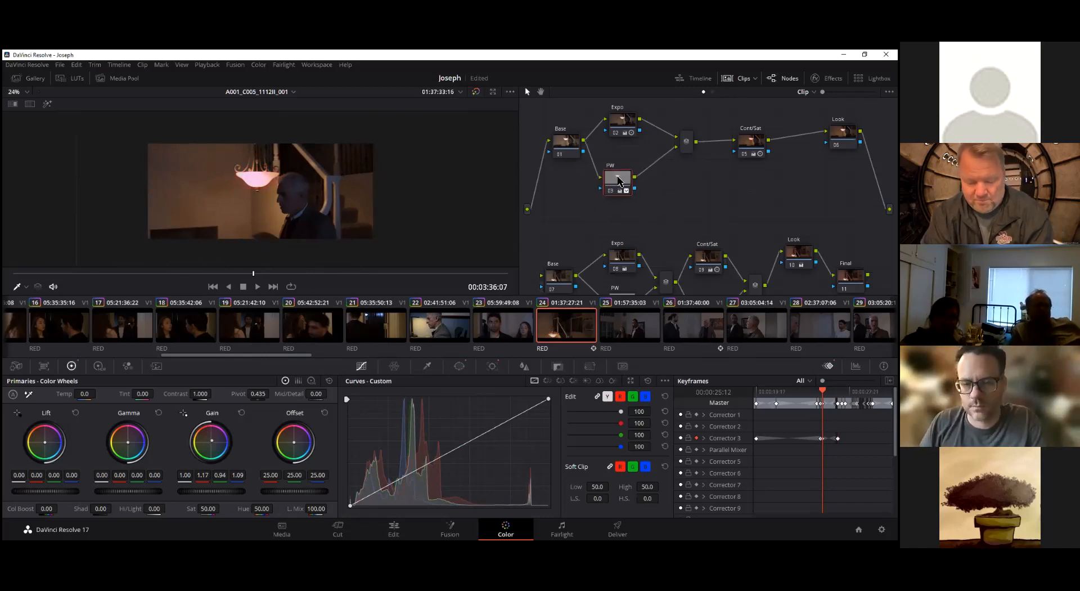
key("ctrl+d")
key("ctrl+d")
key("ctrl+d")
key("ctrl+d")
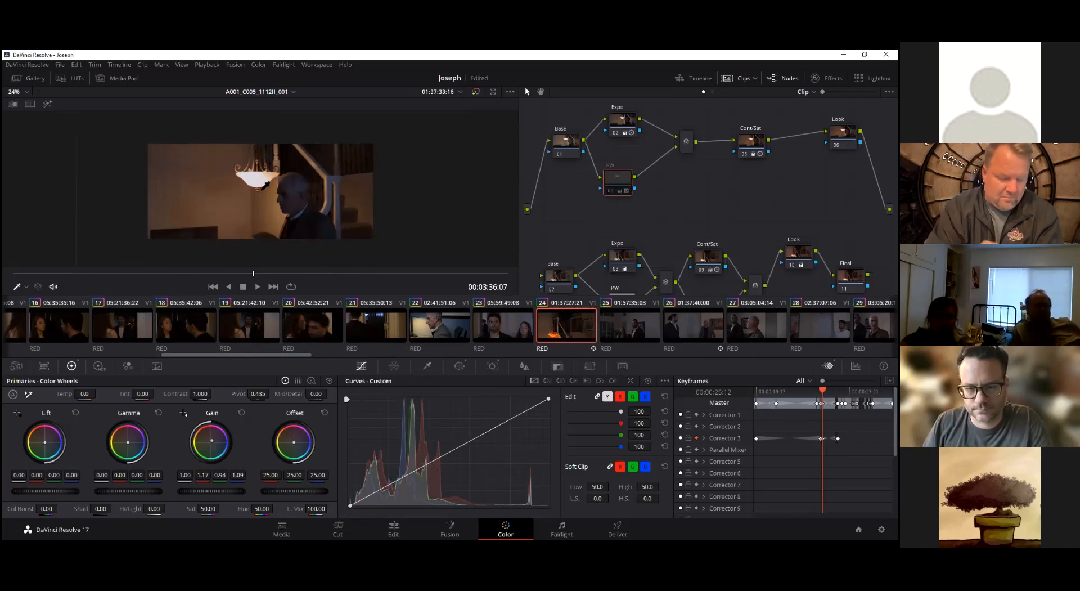
key("ctrl+d")
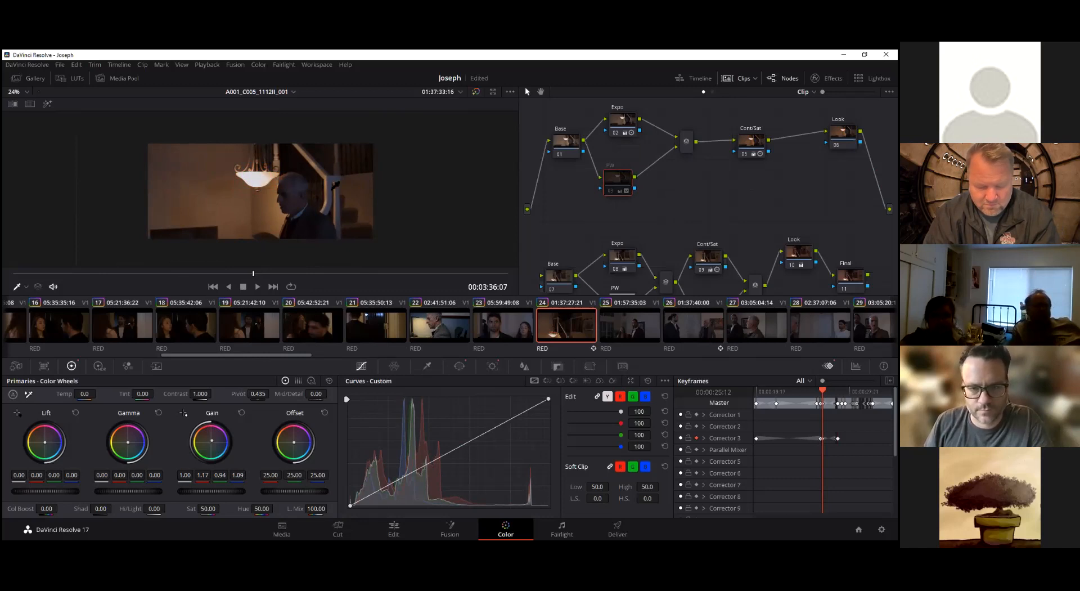
key("shift+d")
key("shift+d")
key("shift+d")
key("shift+d")
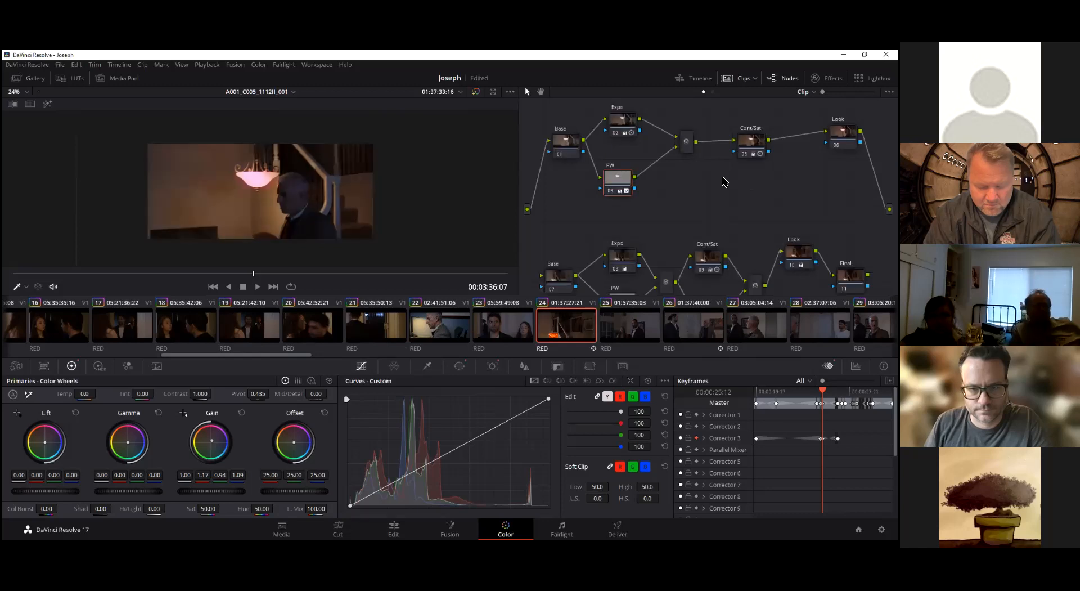
Shift the PW and Cont/Sat nodes slightly in the graph and disable the PW node
left_click_drag(618, 181, 622, 178)
left_click_drag(752, 143, 750, 142)
left_click(622, 180)
key("ctrl+d")
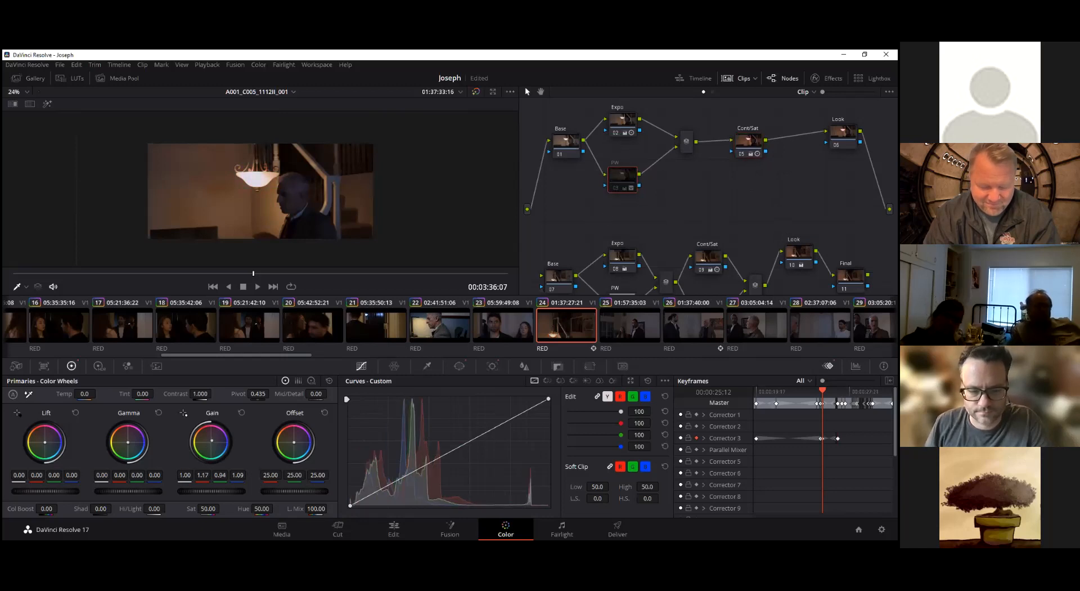
Rearrange the clip's node graph so Base, Expo, PW, the parallel mixer, Cont/Sat and Look sit closer together in an even layout
left_click_drag(750, 141, 743, 141)
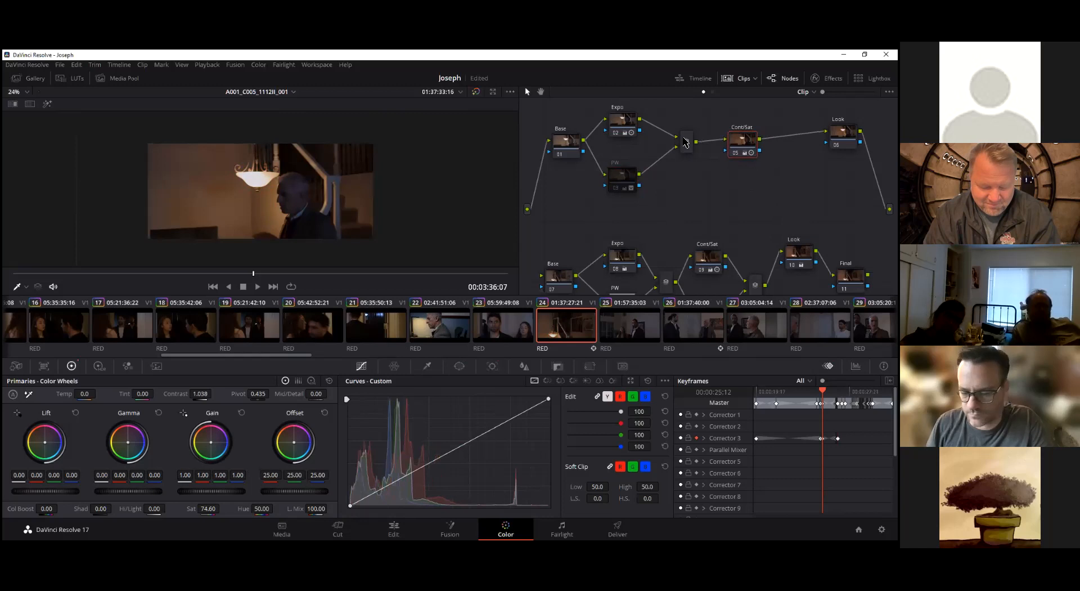
left_click_drag(573, 148, 560, 167)
left_click_drag(619, 121, 630, 135)
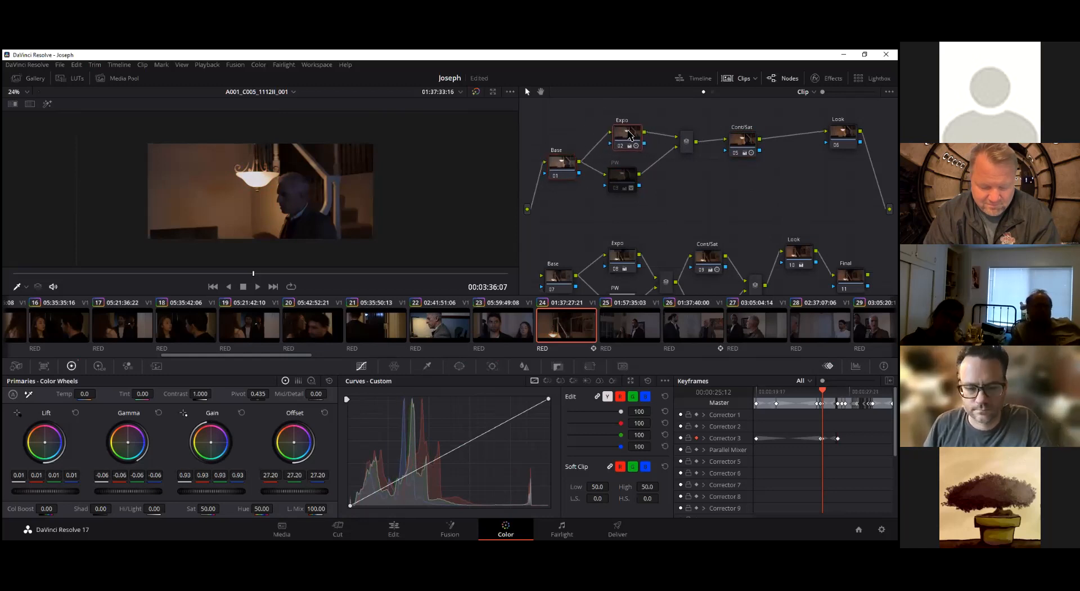
left_click_drag(631, 137, 627, 136)
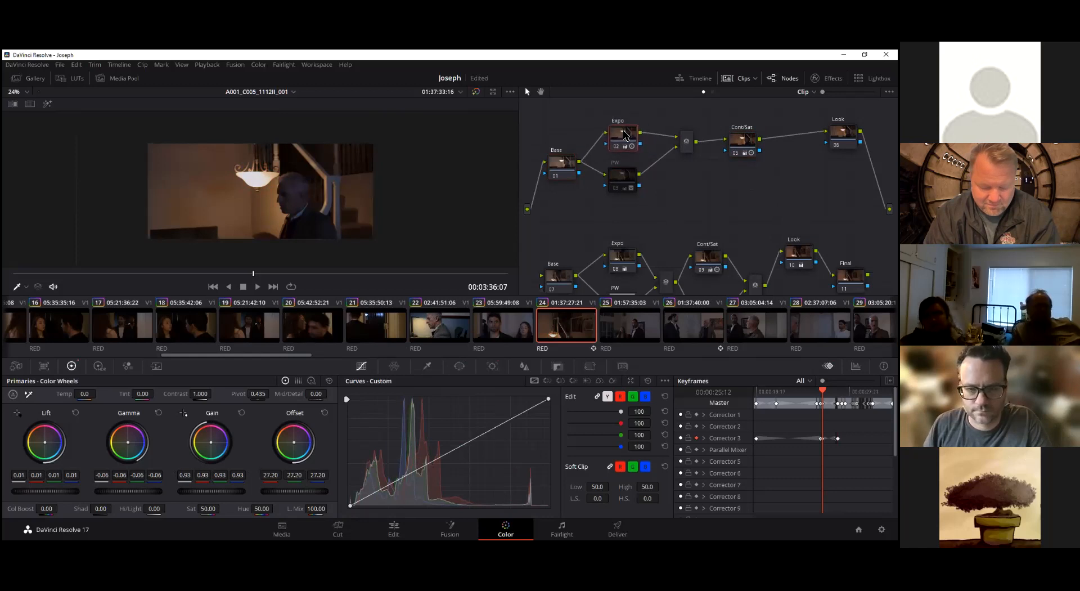
left_click_drag(630, 182, 622, 191)
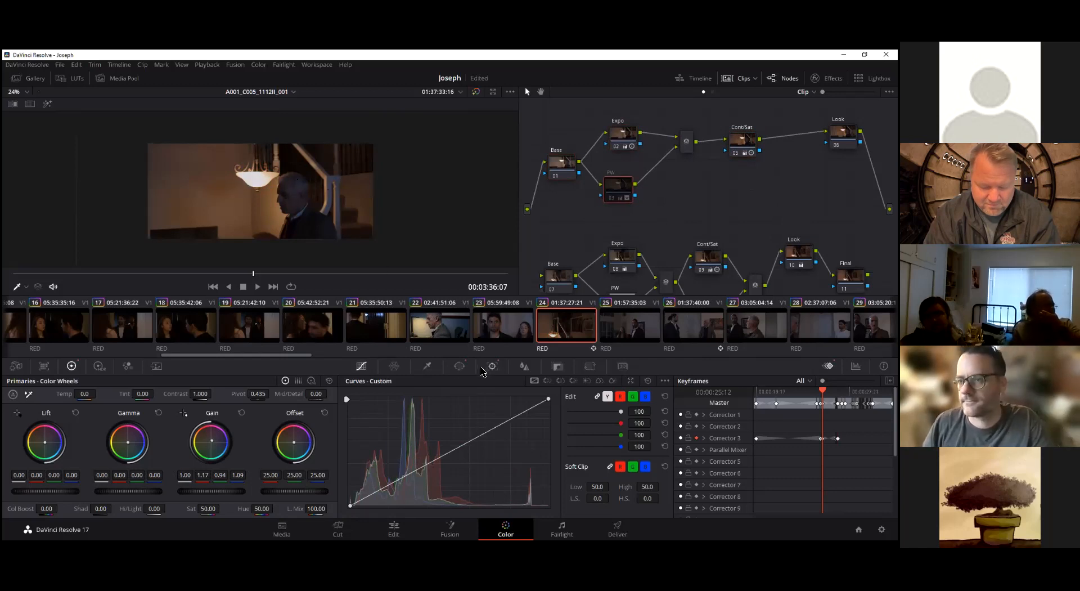
left_click(742, 137)
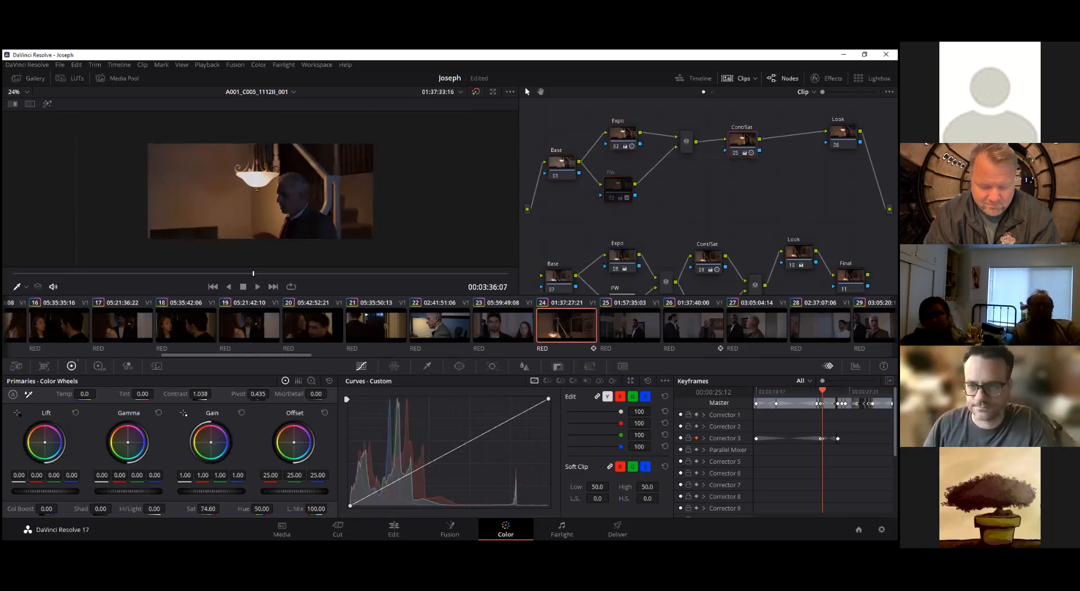
left_click_drag(690, 145, 675, 166)
mouse_move(745, 142)
left_mouse_down()
mouse_move(721, 145)
mouse_move(731, 148)
left_mouse_up()
left_click_drag(843, 132, 812, 150)
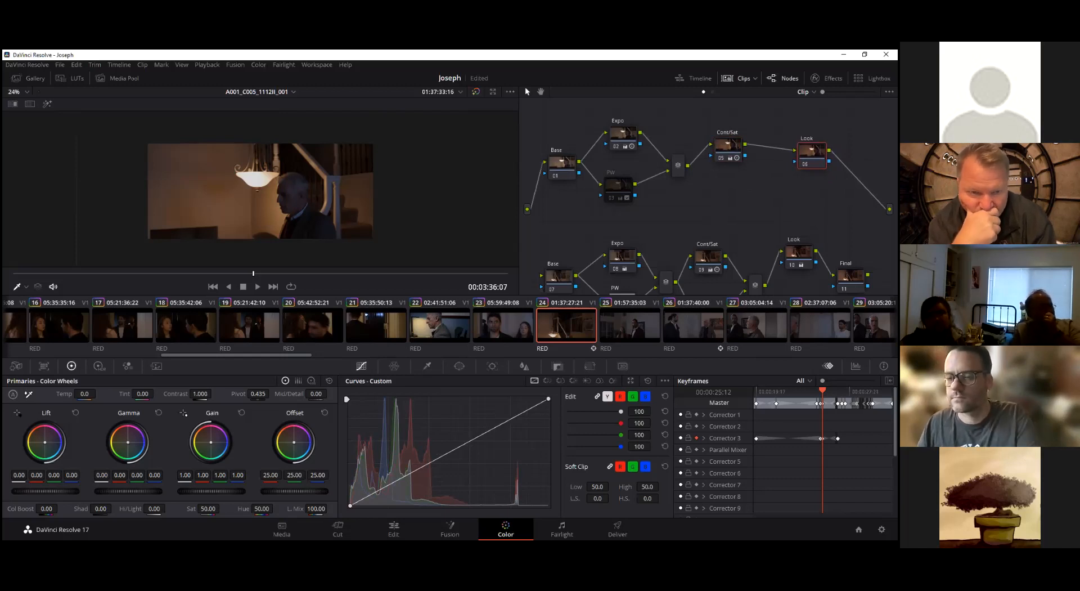
Go back to 00:03:35:20 and enlarge the picture to 42% to examine the lamp and the man beside it
left_click_drag(254, 274, 234, 274)
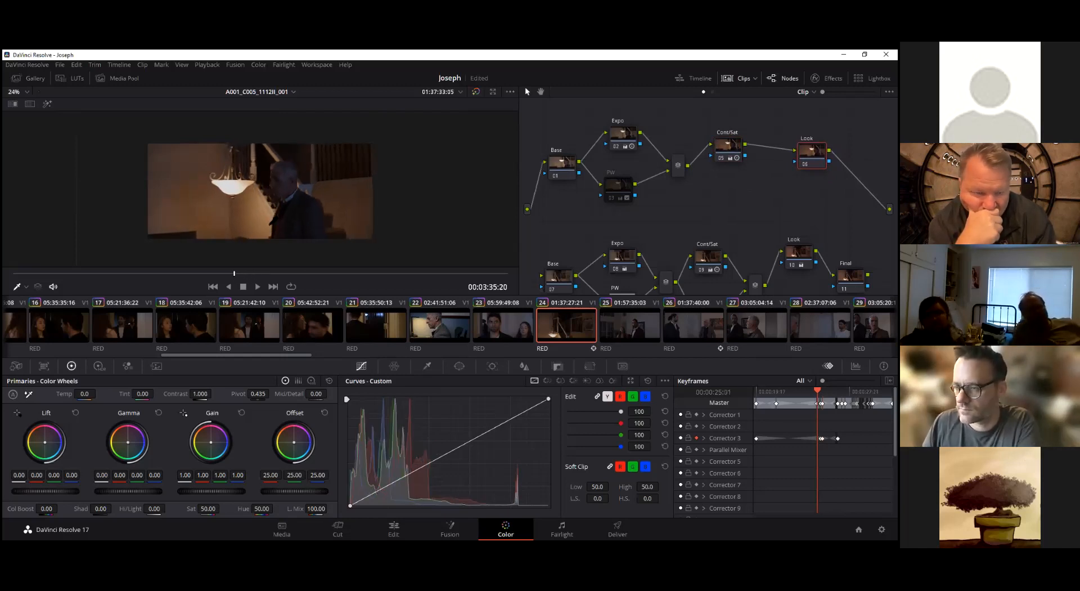
scroll(273, 216, "up", 5)
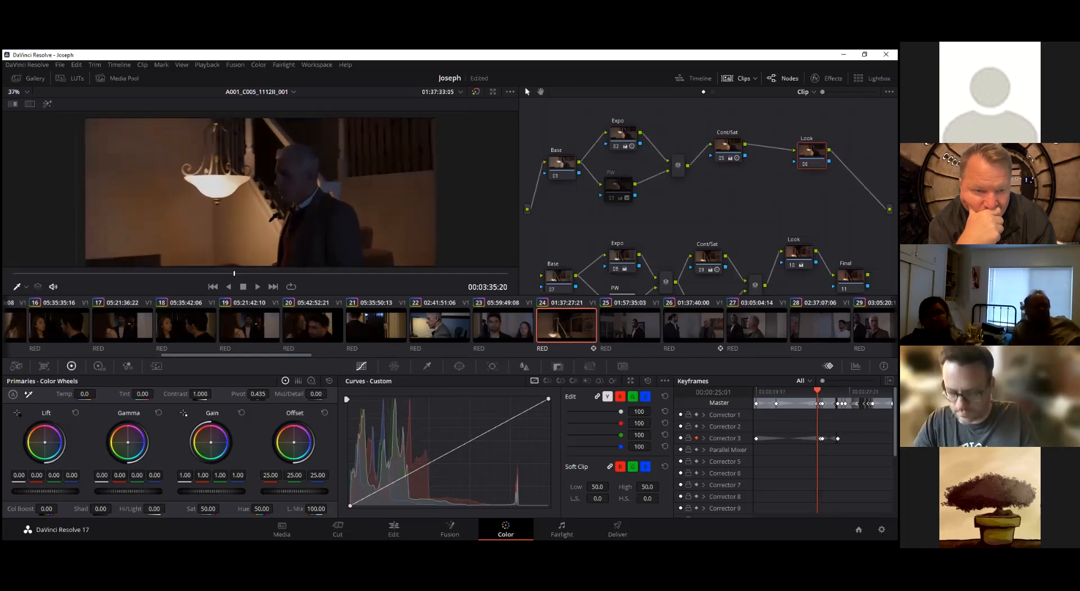
left_click_drag(324, 198, 324, 187)
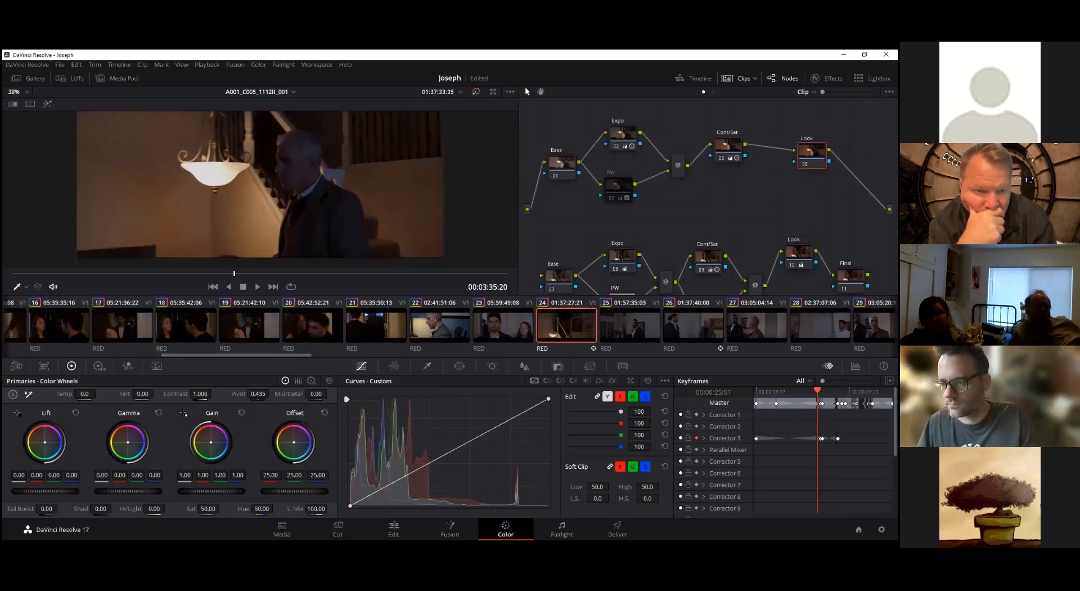
scroll(325, 196, "up", 2)
scroll(324, 196, "down", 1)
scroll(325, 197, "up", 1)
scroll(324, 196, "up", 3)
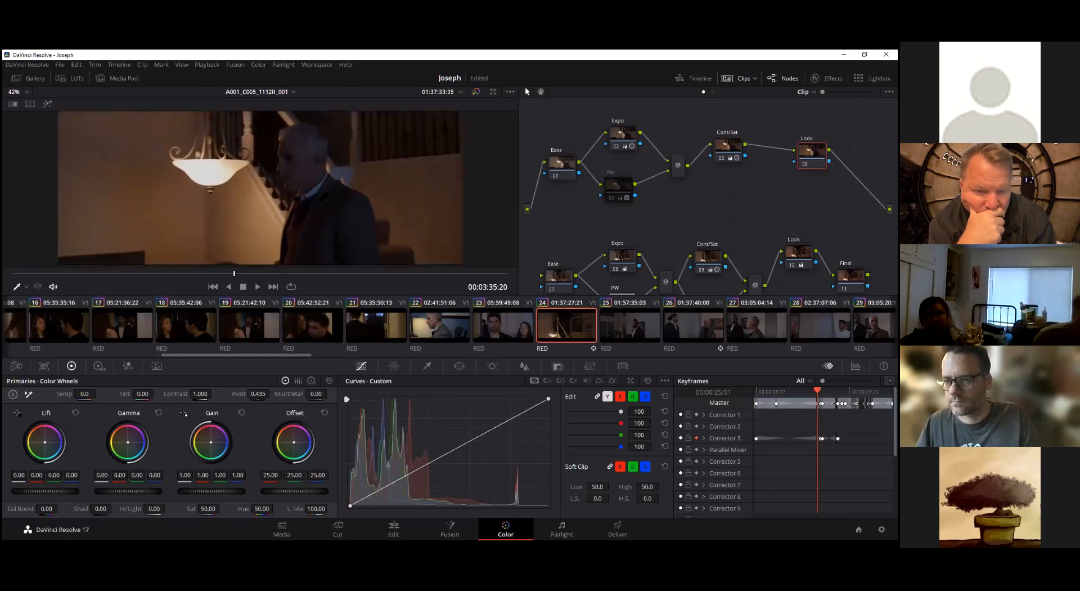
Examine the lamp and the man at 00:03:35:20 at magnifications between 29% and 52%
scroll(323, 196, "down", 1)
scroll(324, 196, "up", 3)
scroll(324, 197, "down", 1)
scroll(323, 197, "up", 1)
scroll(324, 197, "down", 3)
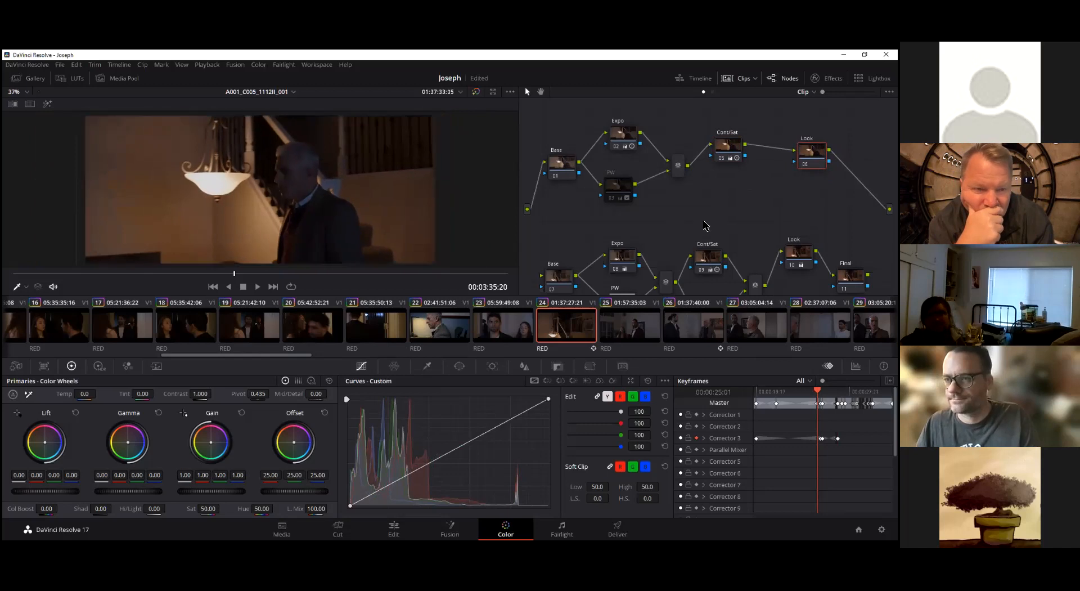
left_click_drag(812, 151, 820, 153)
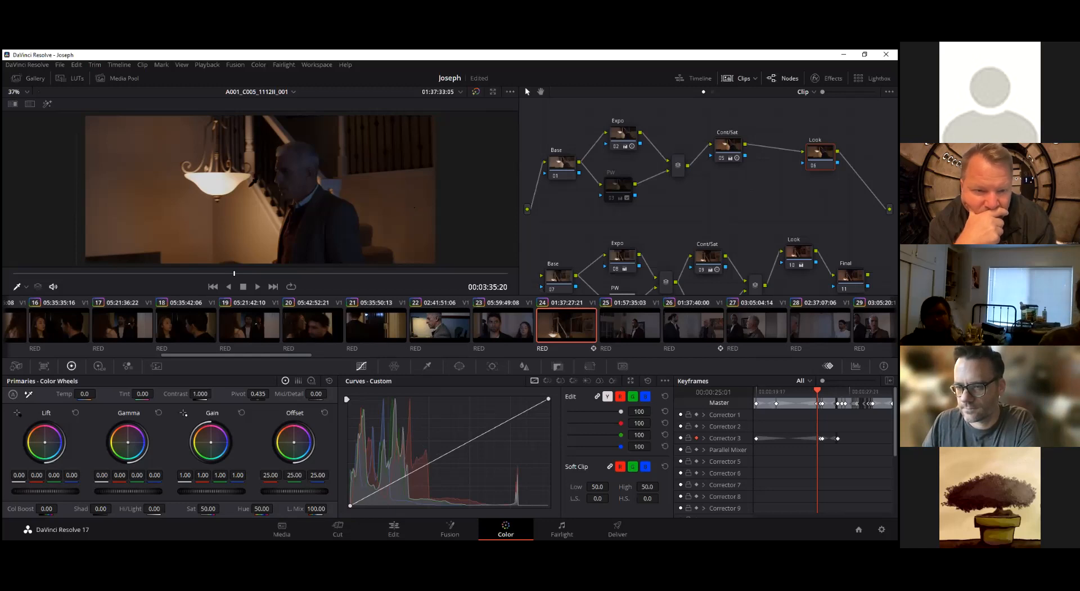
scroll(254, 183, "down", 3)
scroll(253, 182, "up", 4)
scroll(253, 182, "down", 3)
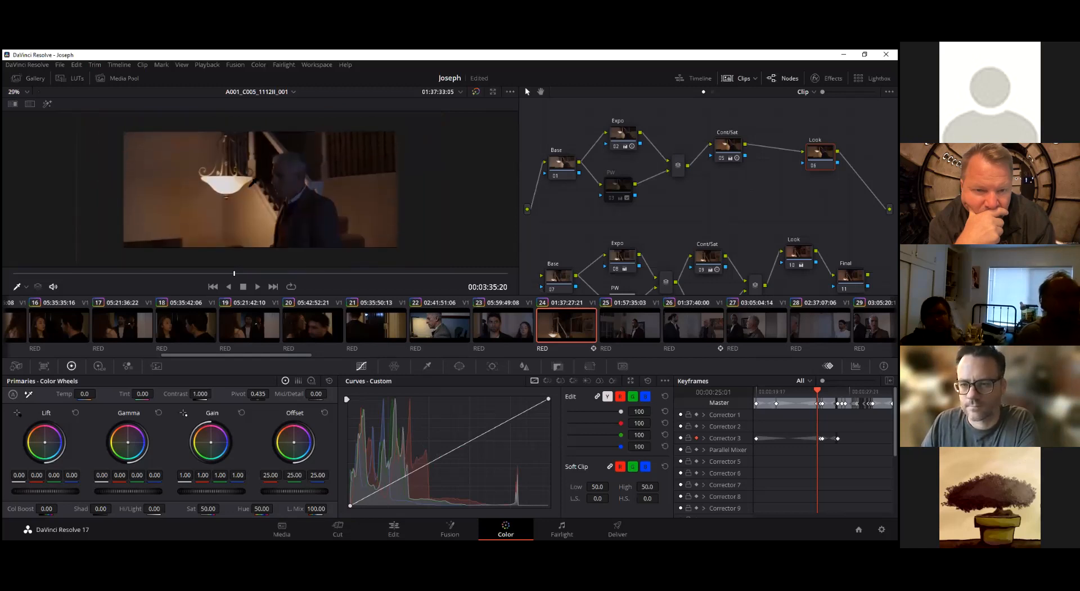
scroll(252, 182, "up", 3)
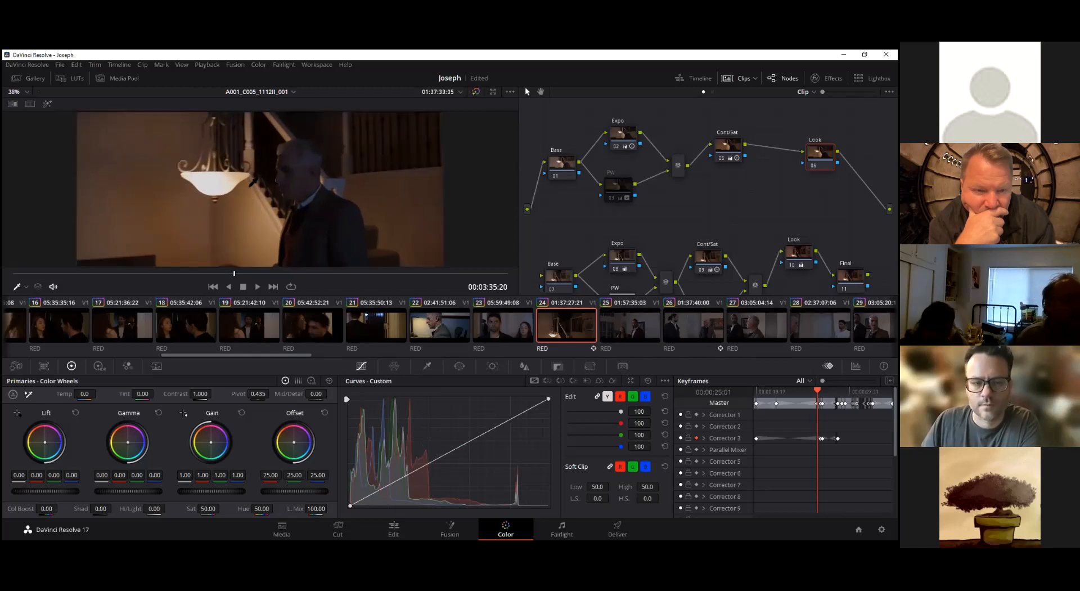
scroll(252, 182, "down", 2)
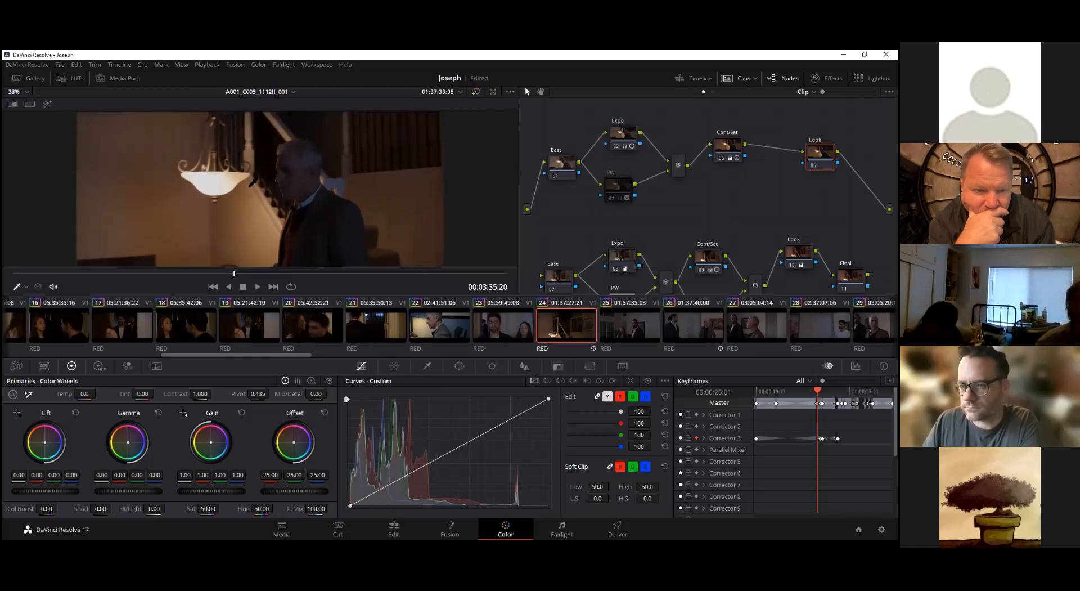
scroll(252, 182, "up", 1)
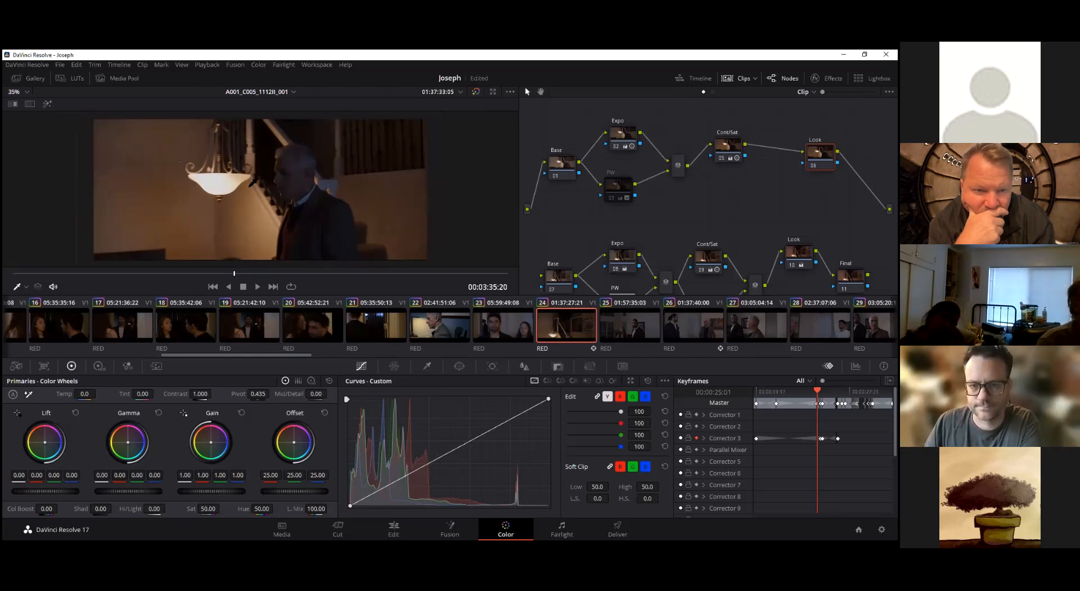
scroll(252, 183, "up", 3)
scroll(252, 183, "down", 3)
scroll(252, 183, "up", 2)
scroll(252, 183, "down", 2)
scroll(252, 183, "up", 1)
scroll(252, 183, "up", 5)
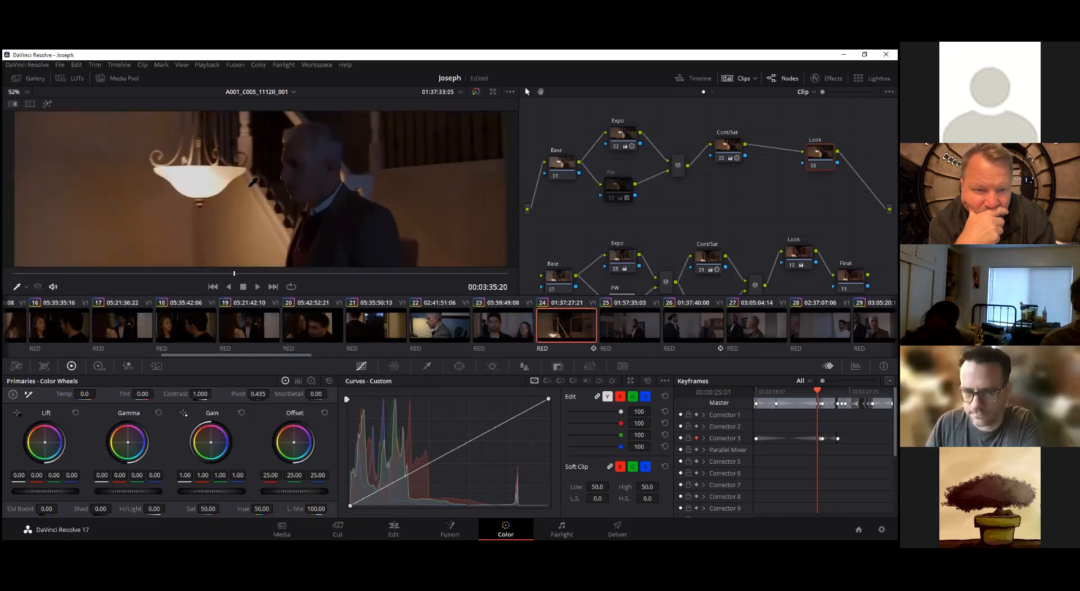
scroll(252, 183, "down", 3)
scroll(252, 183, "up", 1)
scroll(254, 183, "down", 3)
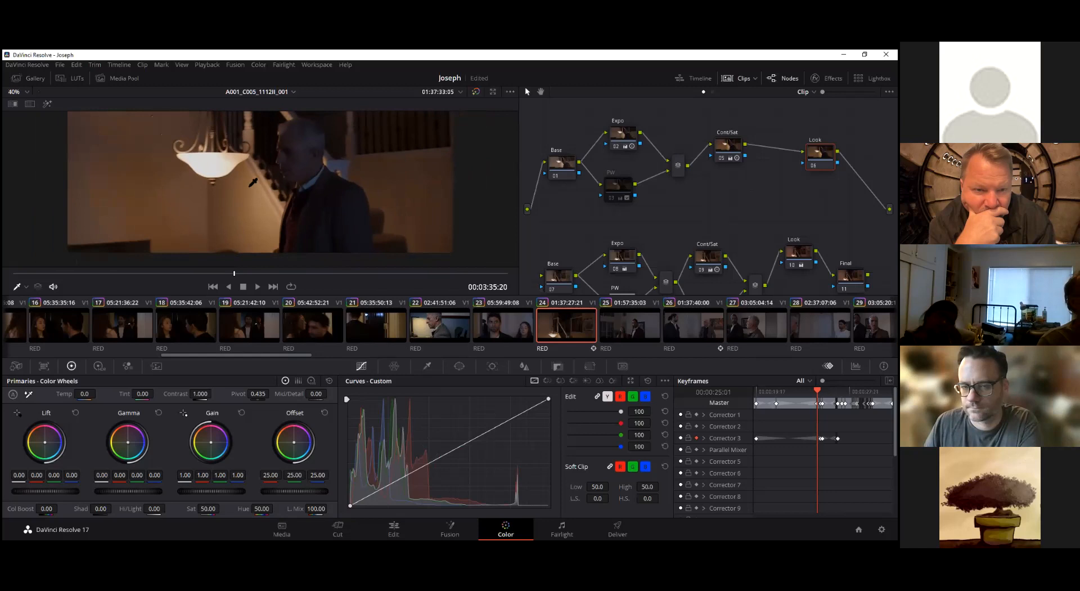
scroll(254, 183, "up", 1)
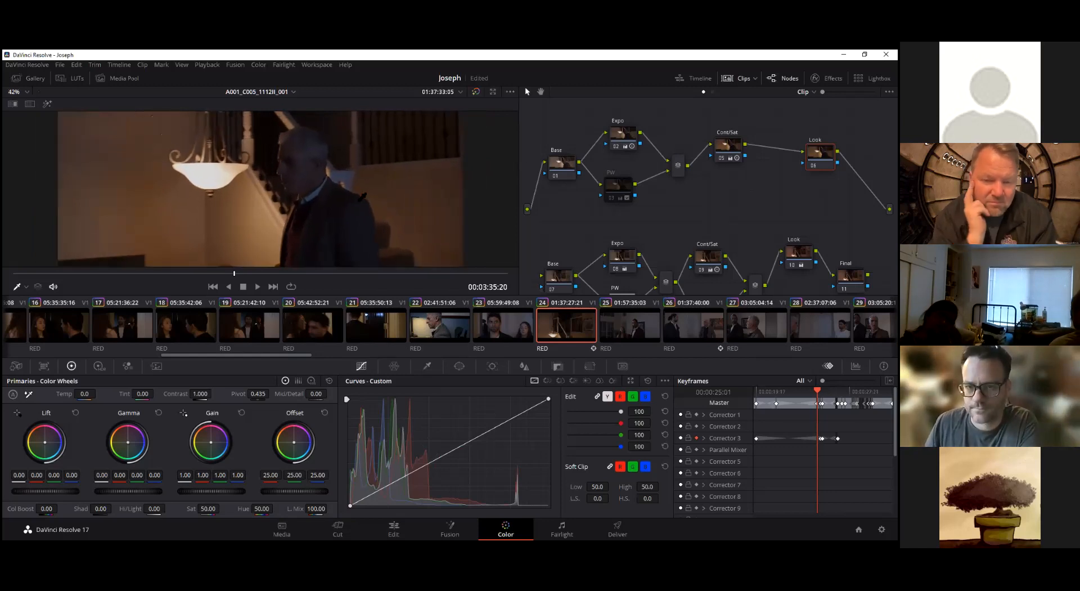
left_click_drag(359, 170, 359, 181)
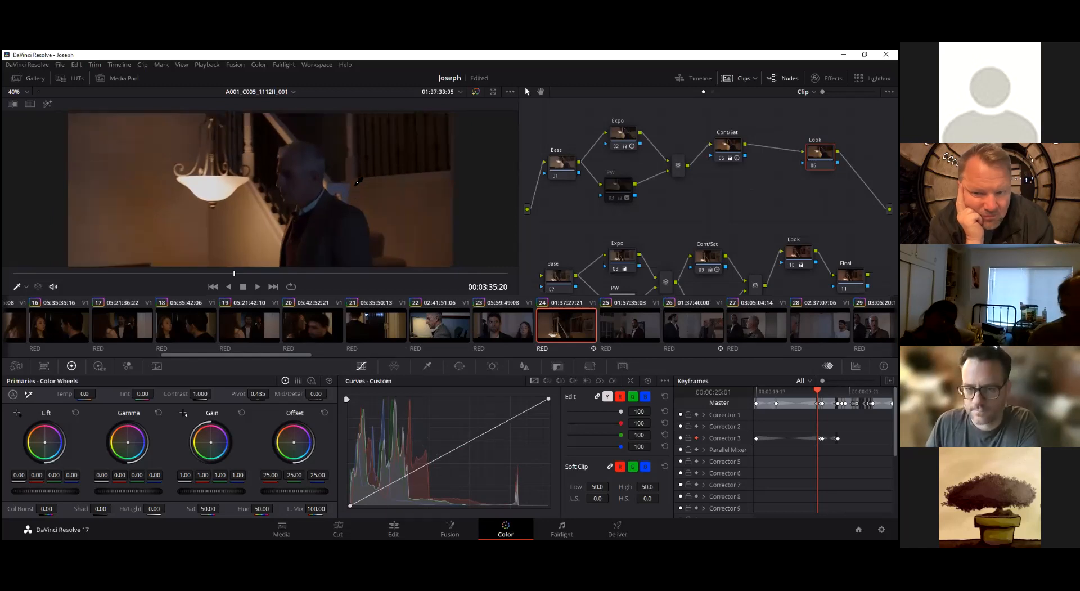
scroll(359, 181, "down", 1)
scroll(359, 181, "down", 1)
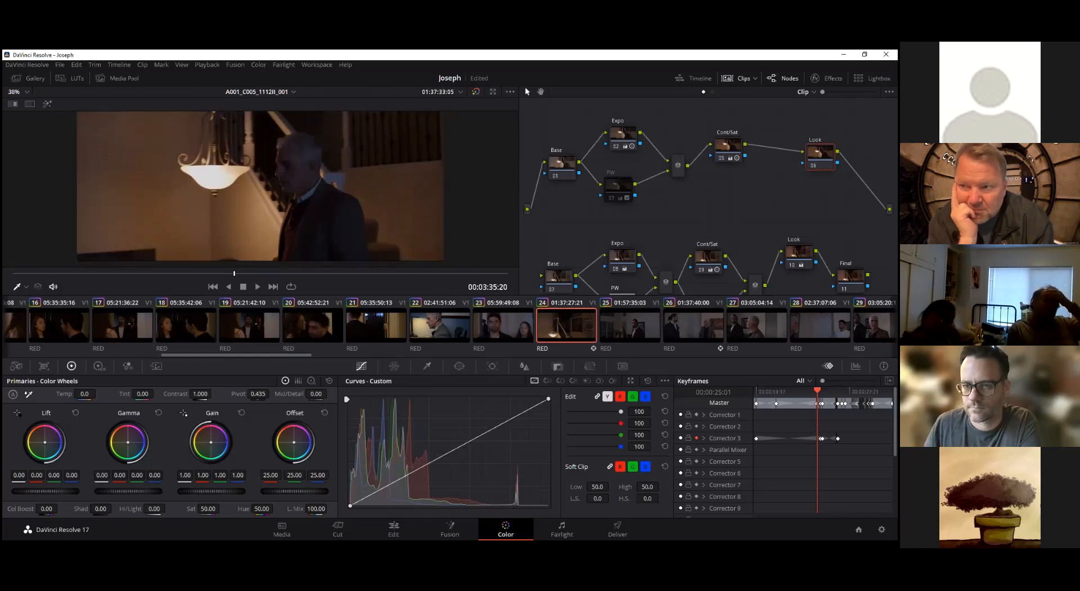
Move the Look node slightly back toward Cont/Sat and save the project
mouse_move(821, 155)
left_mouse_down()
mouse_move(785, 162)
mouse_move(803, 155)
mouse_move(811, 164)
mouse_move(791, 169)
mouse_move(805, 160)
mouse_move(803, 186)
mouse_move(813, 162)
left_mouse_up()
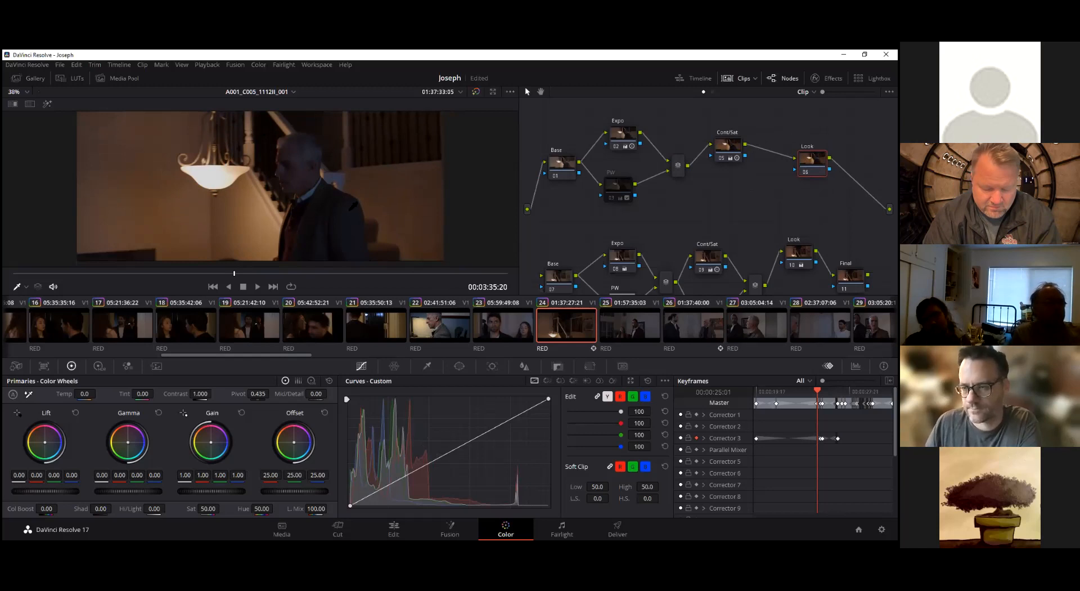
key("ctrl+s")
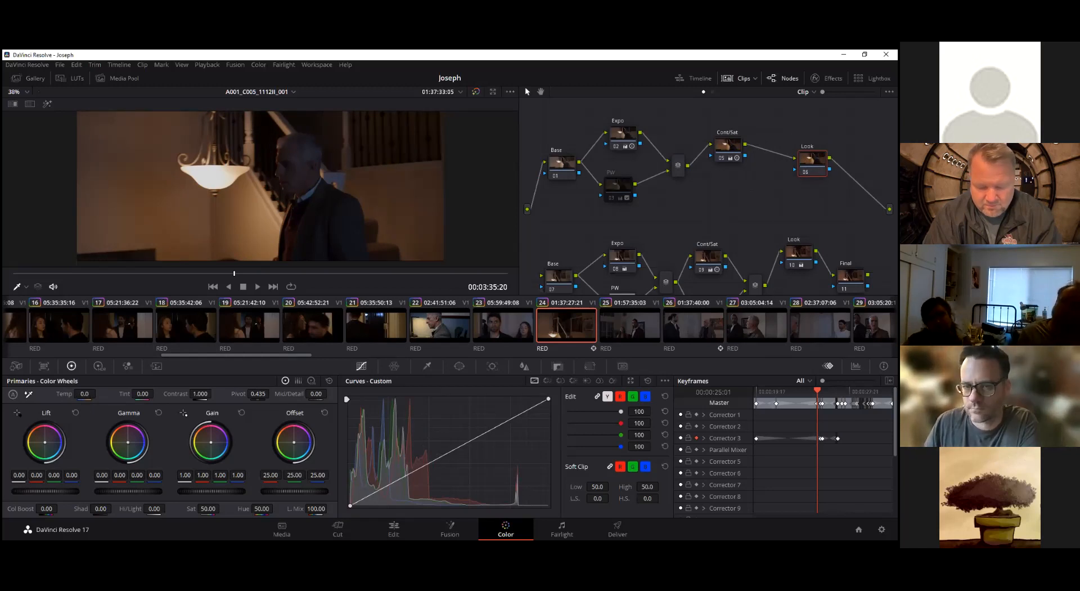
Try warming the picture on the Look node with a colour temperature of 350
left_click_drag(84, 394, 98, 394)
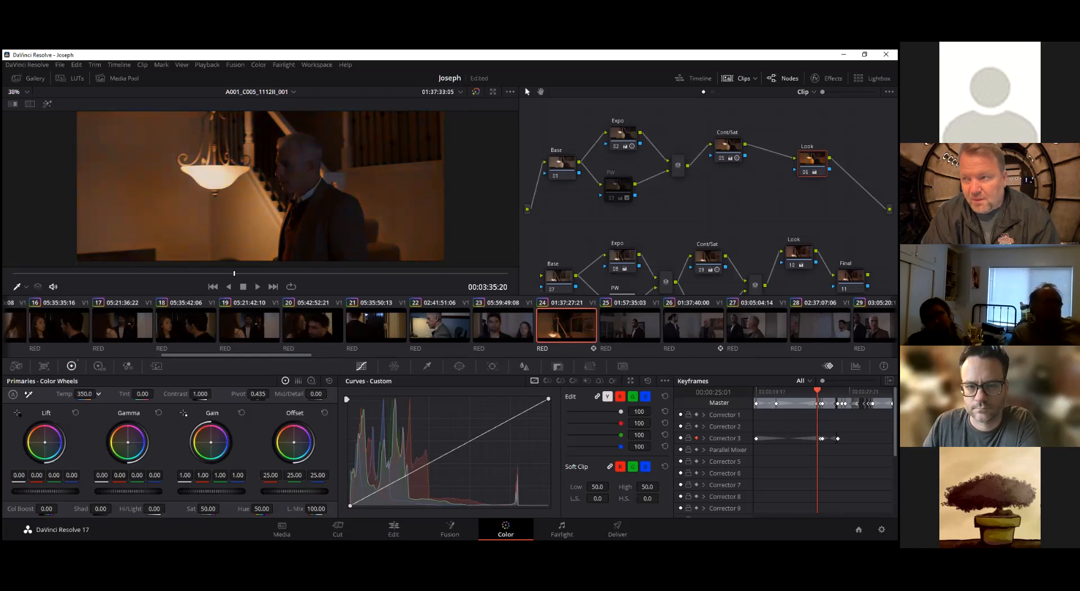
left_click_drag(98, 393, 99, 393)
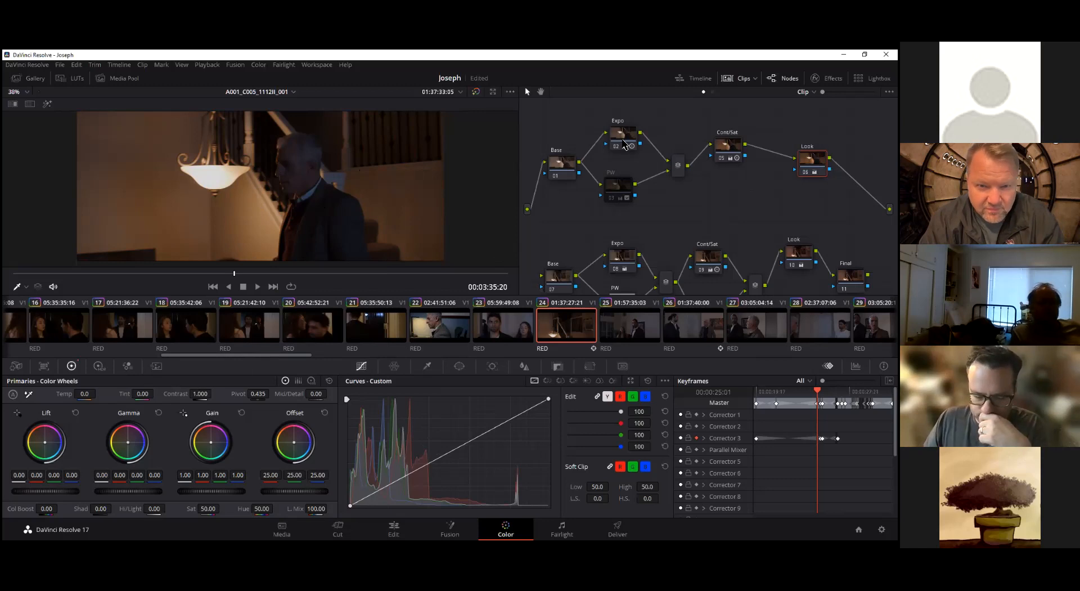
Shift the parallel mixer outward and bring the Expo and PW nodes closer together in the graph
left_click_drag(709, 186, 687, 165)
left_click_drag(630, 142, 635, 139)
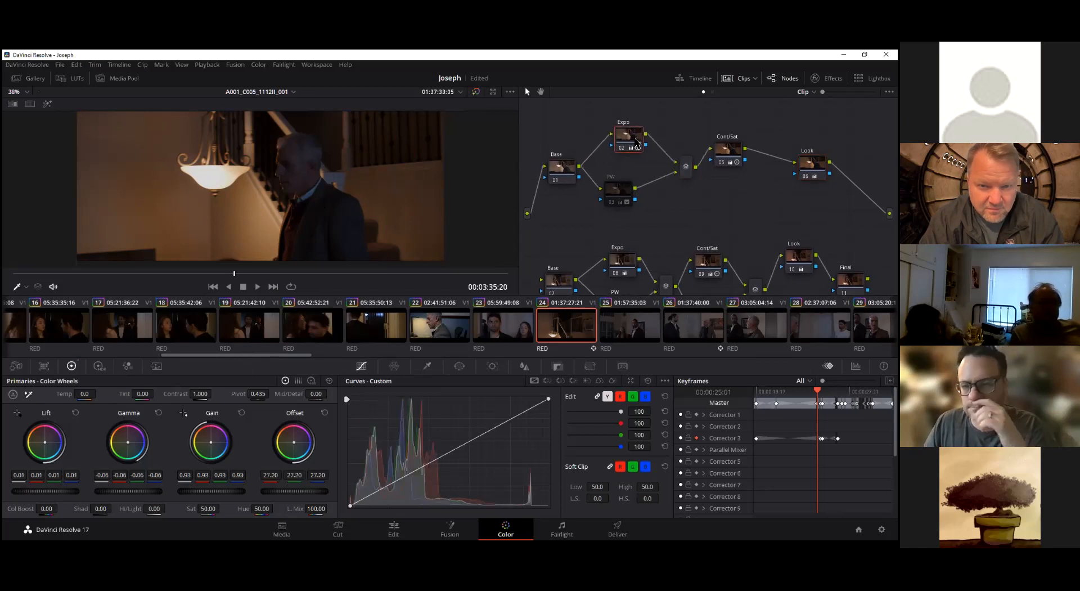
left_click_drag(624, 188, 626, 179)
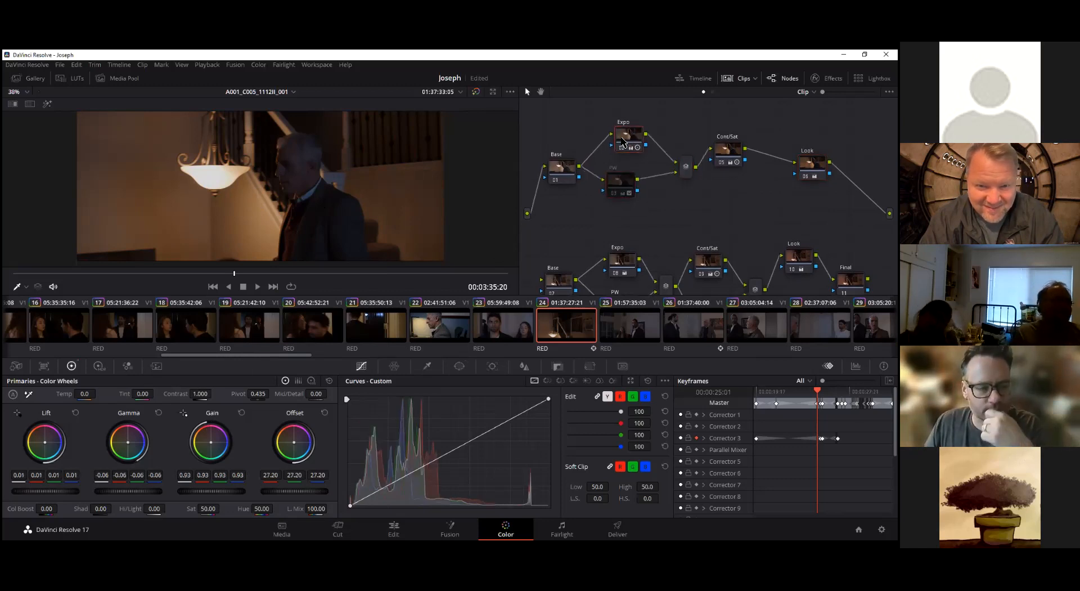
left_click_drag(631, 143, 625, 143)
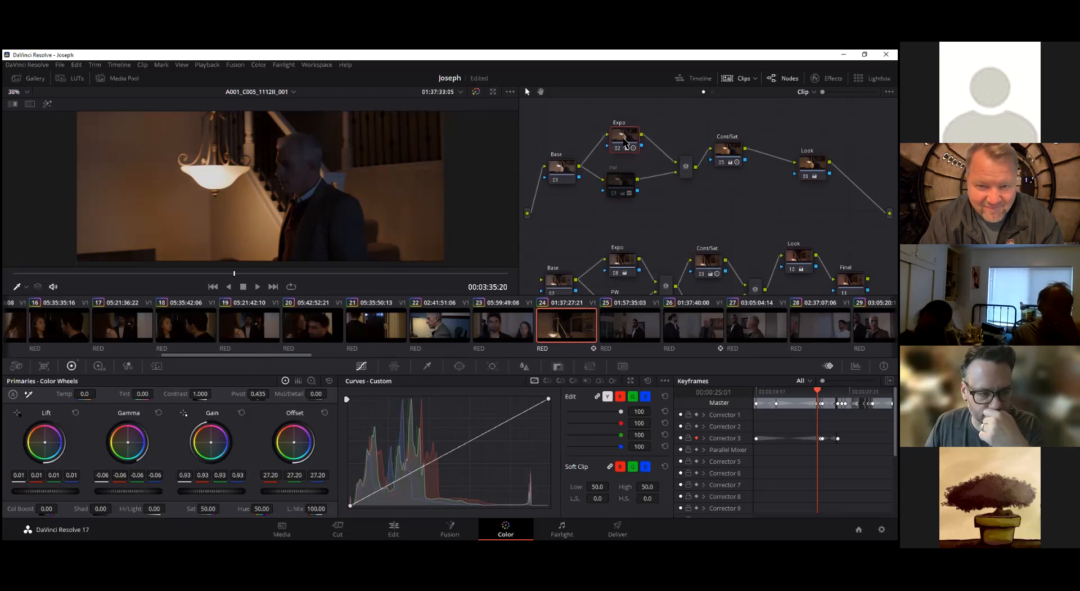
Add a parallel node alongside Expo and PW, label it Face, and space the three branches evenly
key("alt+p")
left_click(625, 180)
left_click_drag(626, 180, 627, 172)
right_click(625, 214)
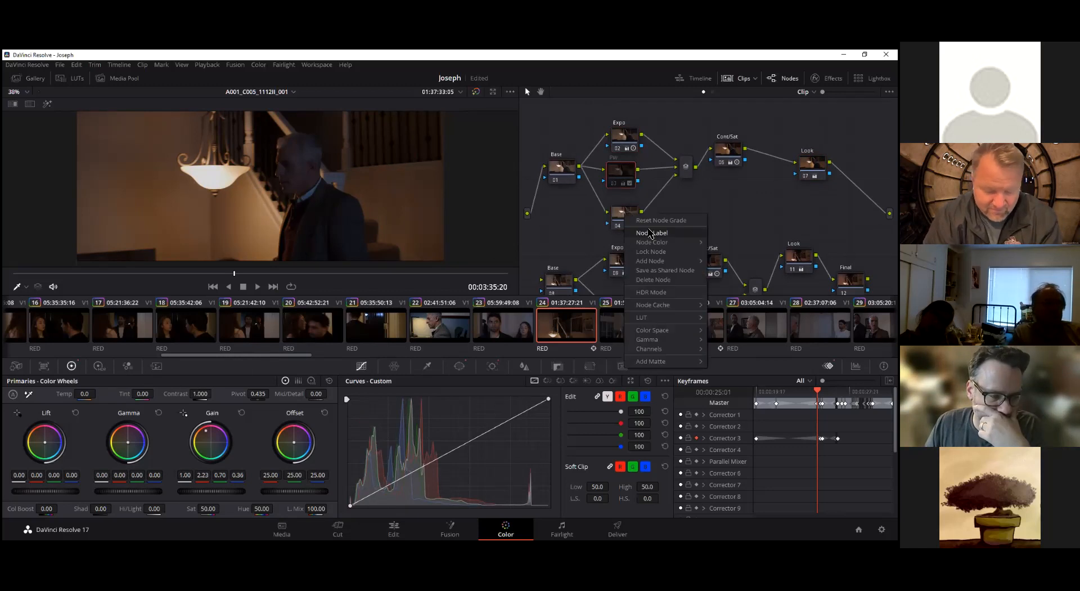
left_click(651, 233)
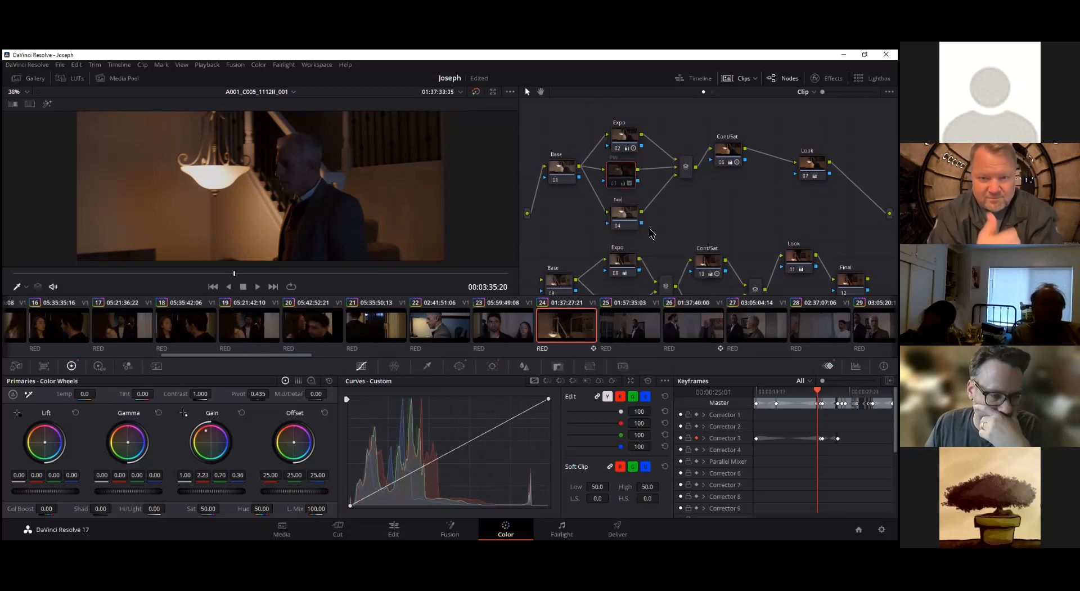
key("alt+space")
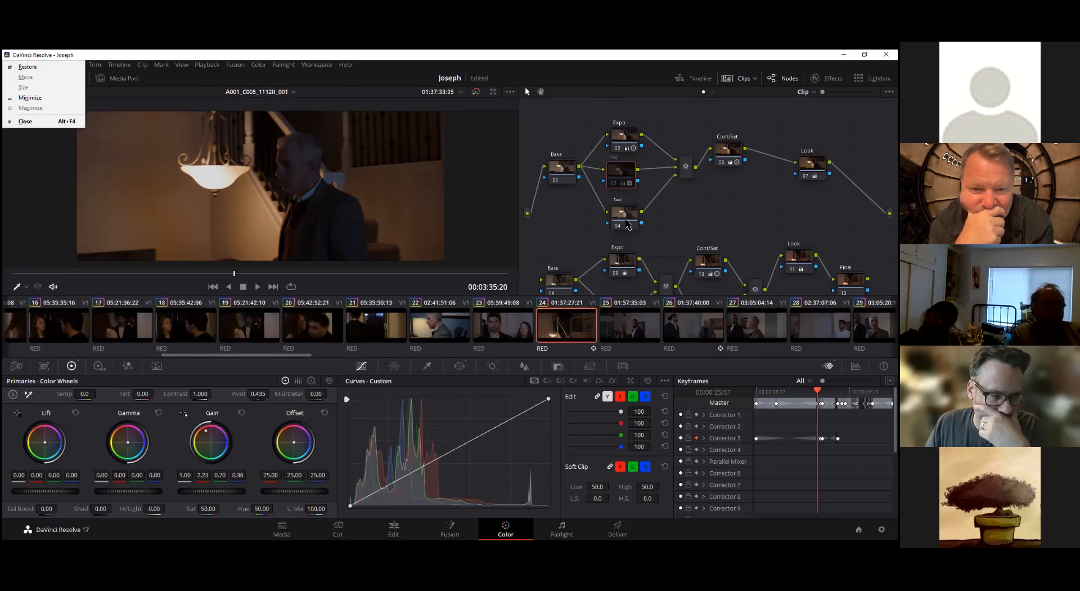
left_click(628, 214)
right_click(627, 214)
left_click(623, 213)
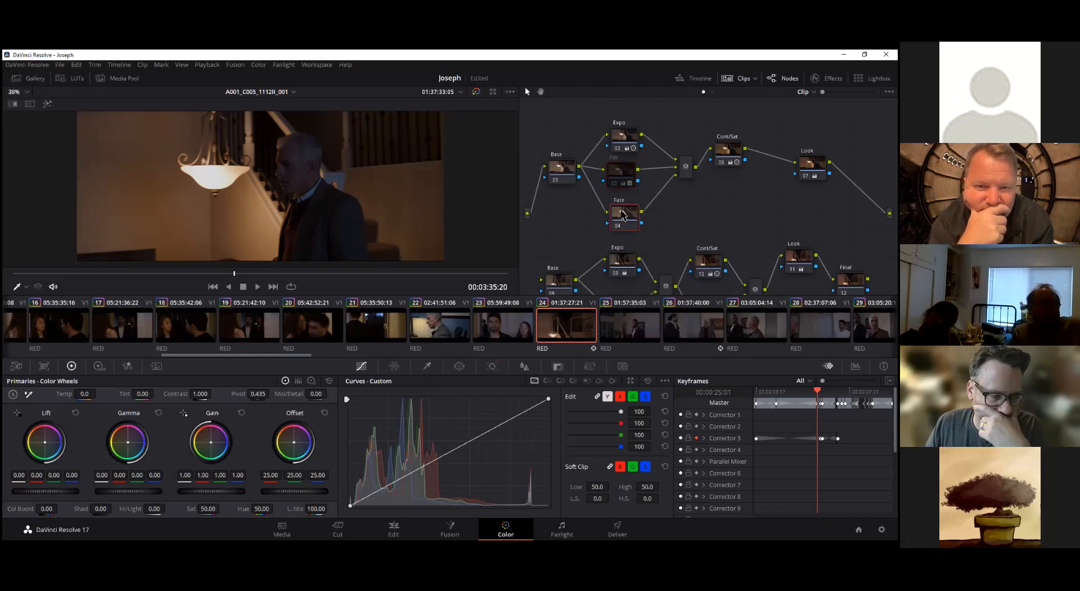
left_click_drag(633, 217, 631, 211)
At the clip's end, 00:03:42:10, give the Face node a small circular window over the grey-haired man's face, size 37.47 and aspect 37.49
left_click_drag(235, 274, 515, 275)
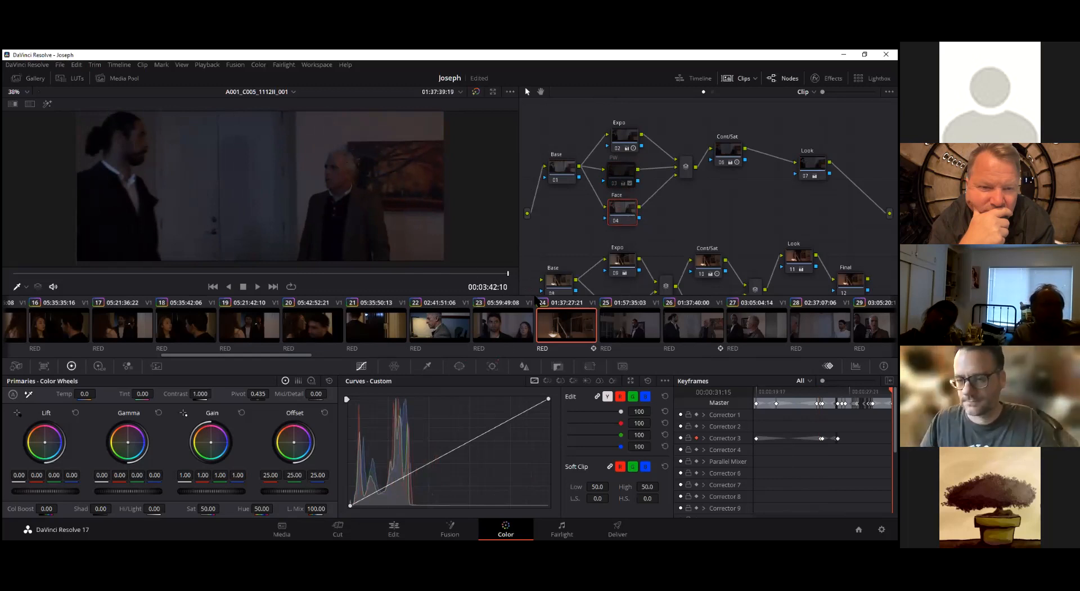
left_click(461, 366)
left_click(359, 440)
left_click_drag(207, 184, 221, 184)
left_click_drag(220, 129, 338, 177)
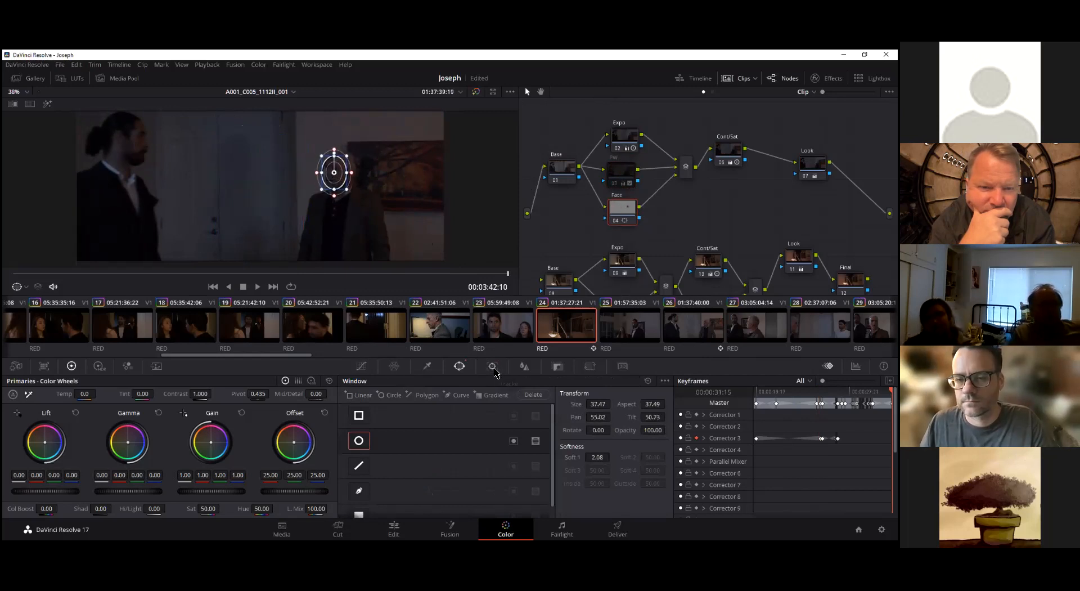
Track the Face window in reverse from the clip's end to 00:03:40:10 and nudge the Face node up slightly
left_click(494, 367)
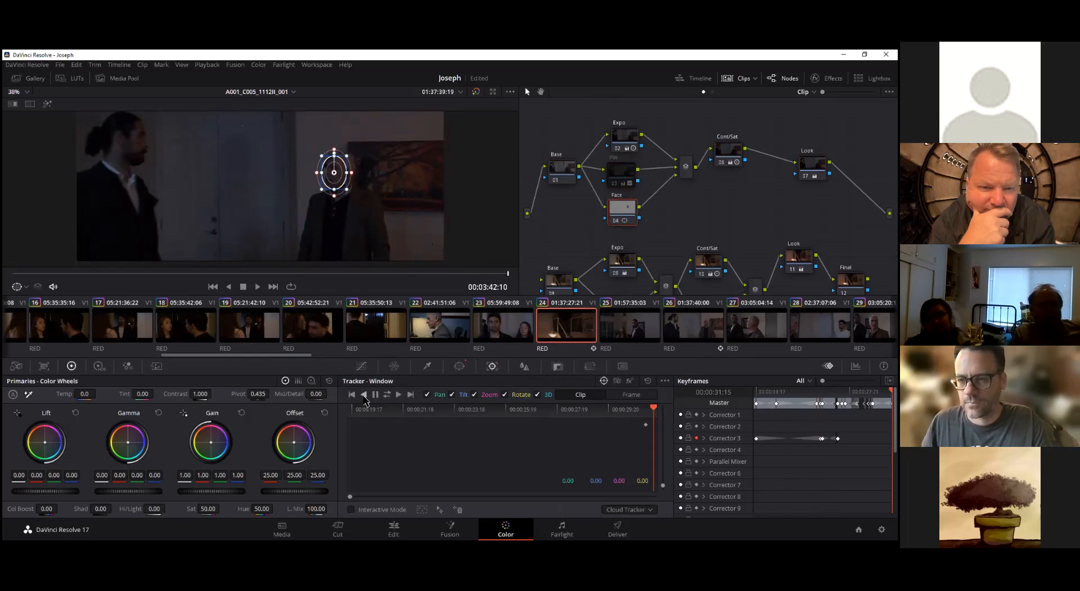
left_click(364, 396)
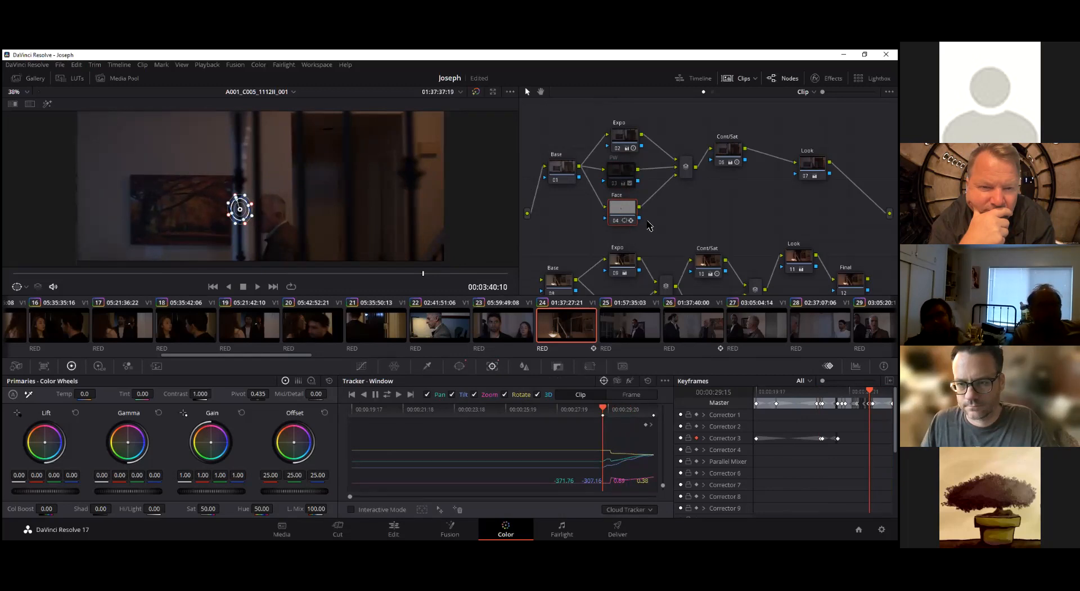
left_click_drag(619, 217, 620, 212)
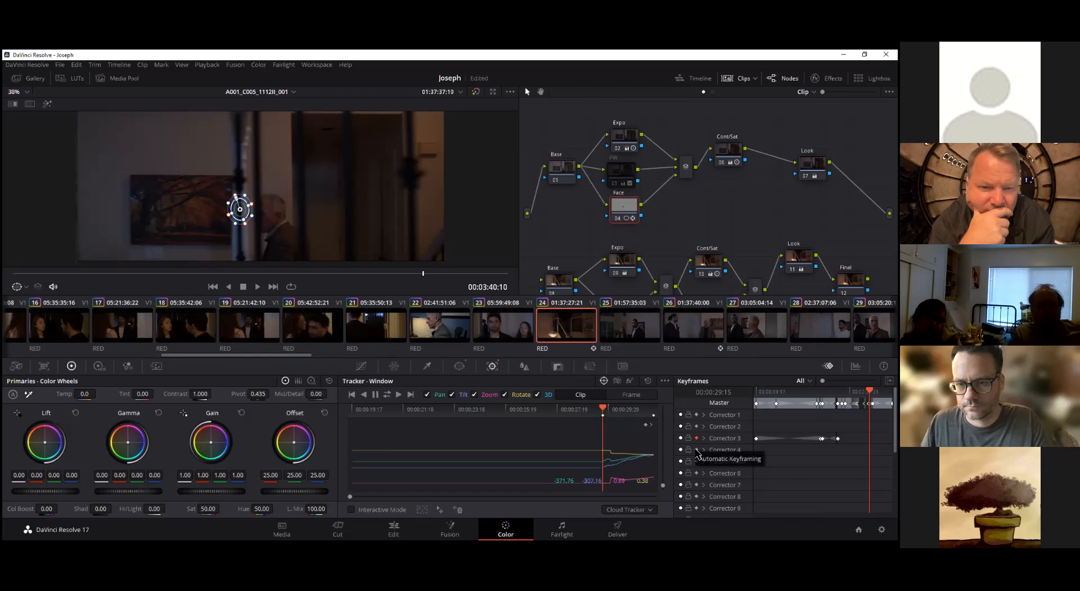
Enable automatic keyframing for Corrector 4 and step between 00:03:40:08 and 00:03:40:19 to check the window against the man's face
left_click(697, 449)
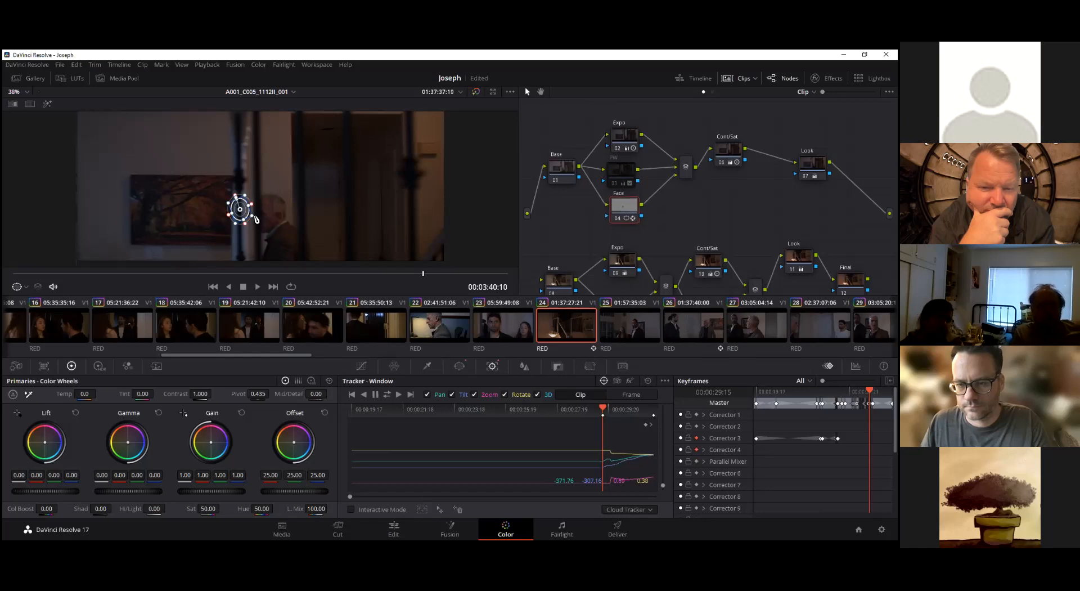
key("Left")
key("Left")
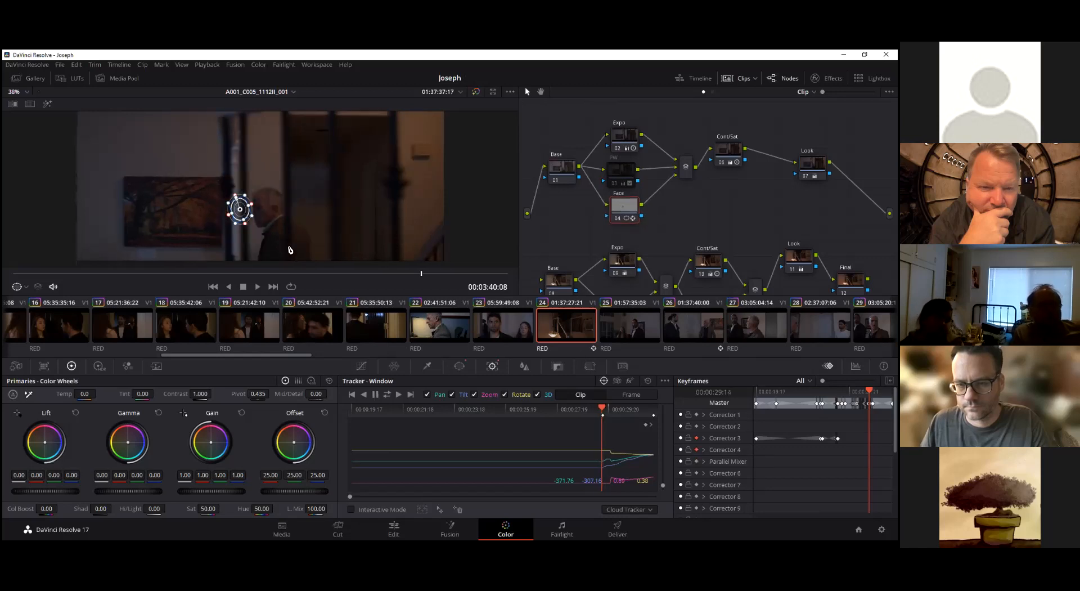
key("Right")
key("Right")
key("Right")
key("Right")
key("Right")
key("Right")
key("Right")
key("Right")
key("Right")
key("Right")
key("Right")
key("Right")
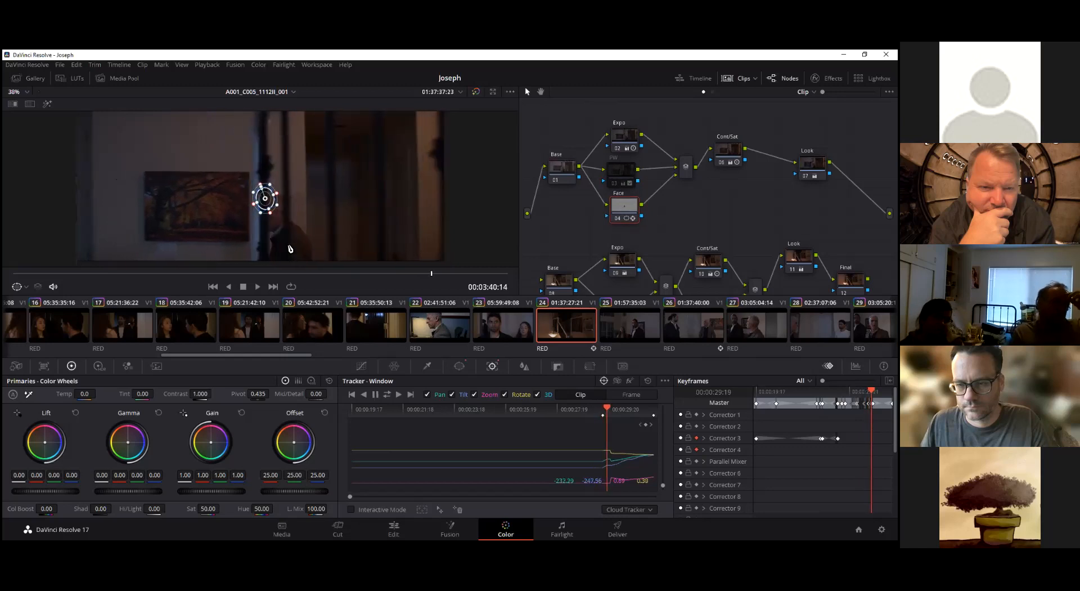
key("Left")
key("Left")
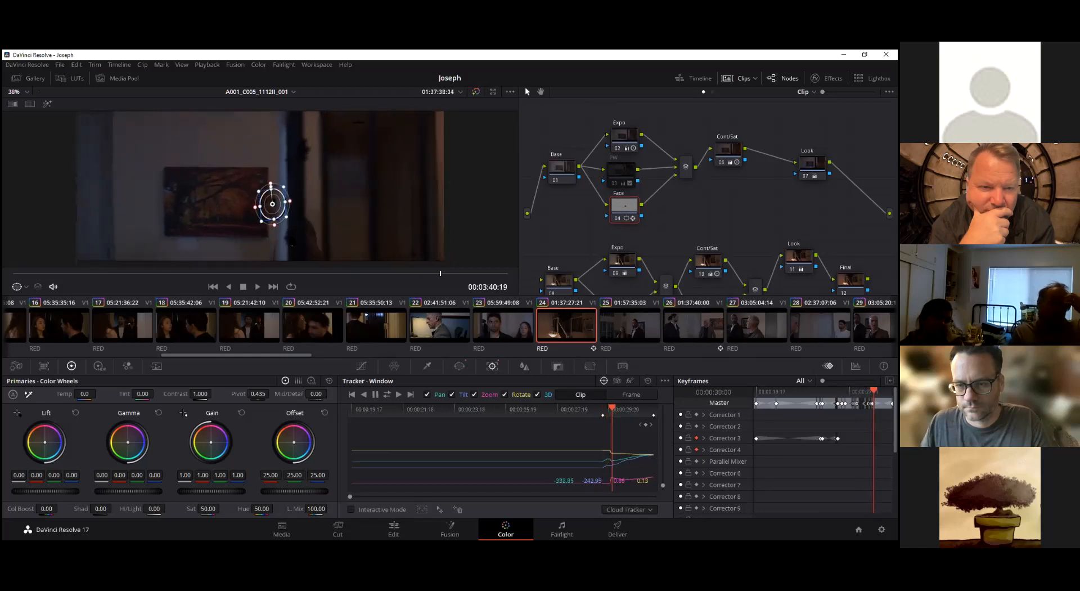
Reposition the Face window over the grey-haired man's face frame by frame from 00:03:40:19 back to 00:03:40:13
left_click_drag(278, 211, 284, 210)
key("Left")
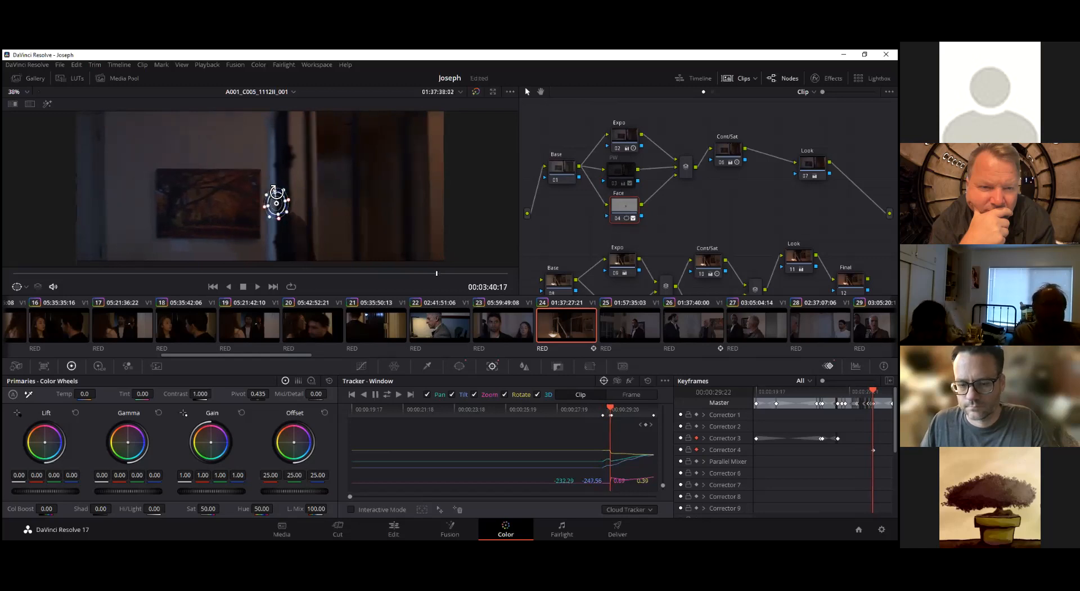
key("Left")
key("Left")
left_click_drag(282, 209, 273, 215)
key("Left")
key("Left")
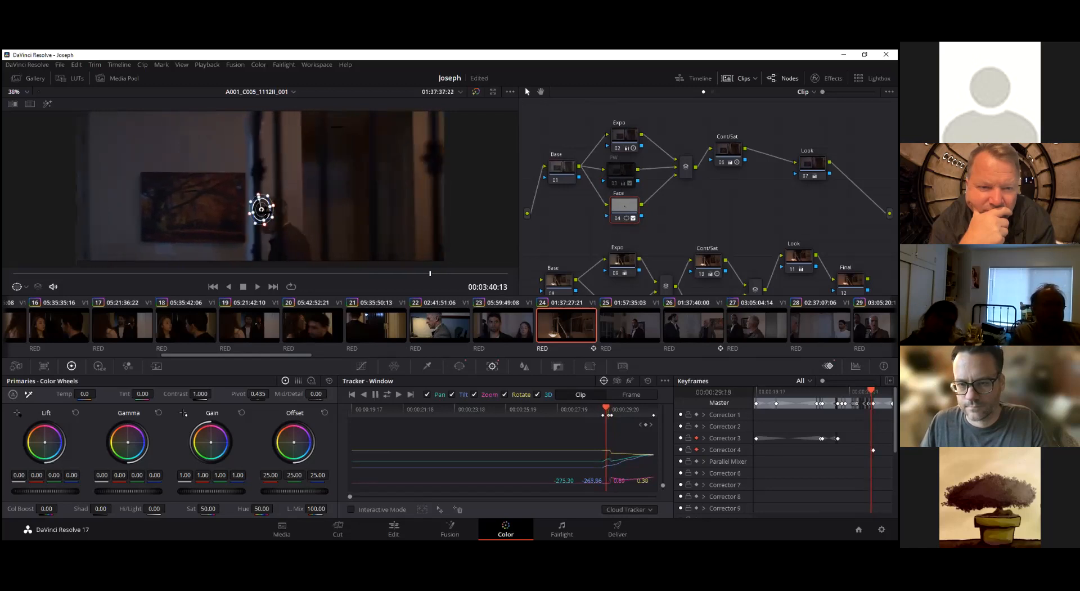
Continue keyframing the Face window's position on the man's face back from 00:03:40:13 to 00:03:40:08
key("Left")
key("Left")
left_click_drag(249, 212, 264, 220)
key("Left")
key("Left")
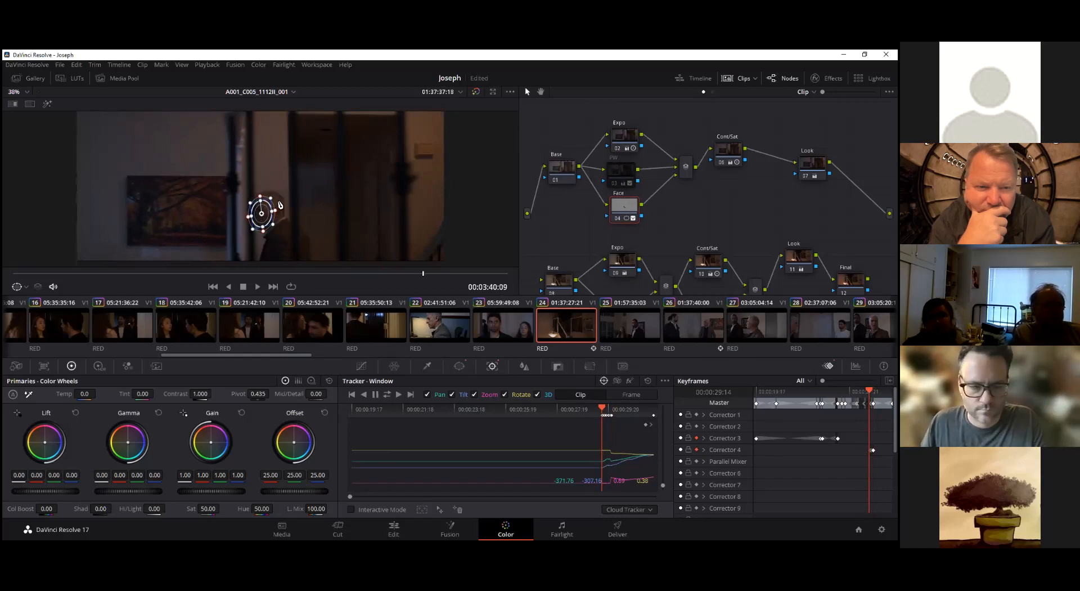
key("Left")
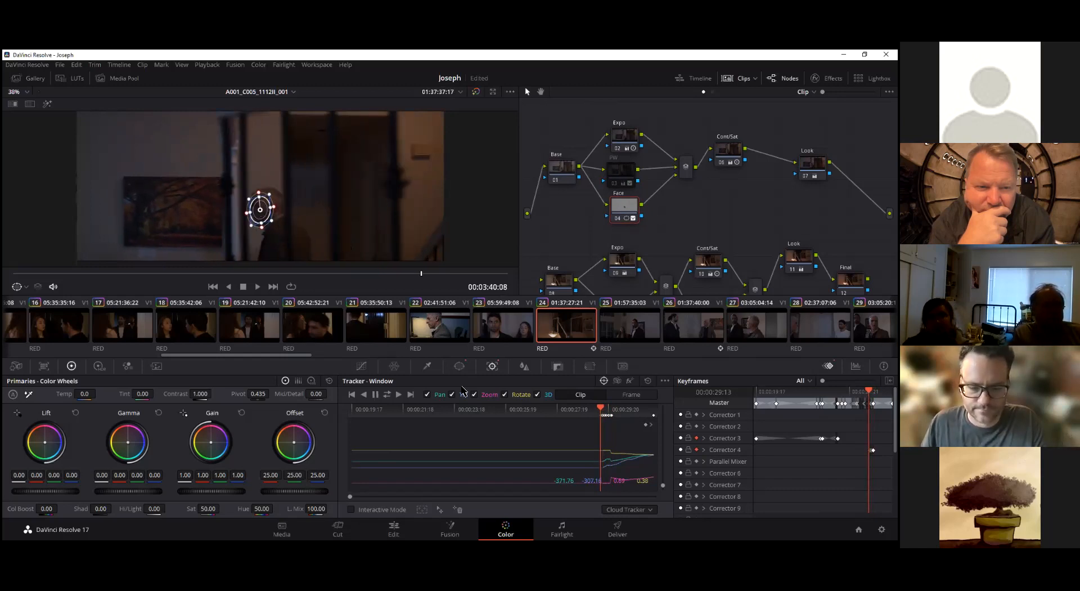
Track the Face window in reverse from 00:03:40:08 and check around 00:03:39:13 where it leaves the man's face
left_click(365, 394)
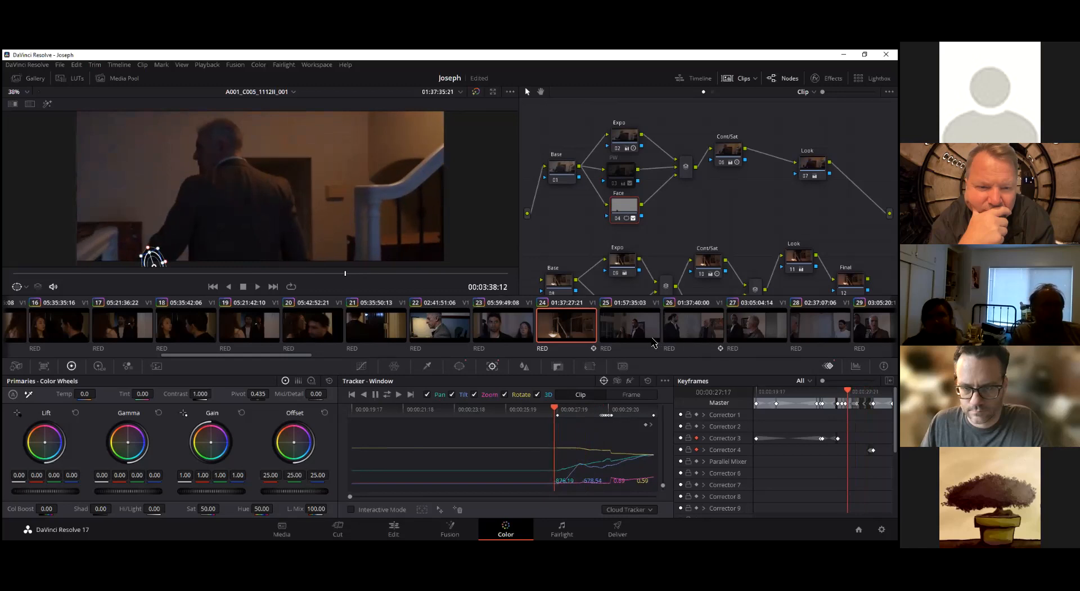
key("Right")
key("Right")
key("Right")
key("Right")
key("Right")
key("Right")
key("Right")
key("Right")
key("Right")
key("Right")
key("Right")
key("Right")
key("Right")
key("Right")
key("Right")
key("Right")
key("Right")
key("Right")
key("Right")
key("Right")
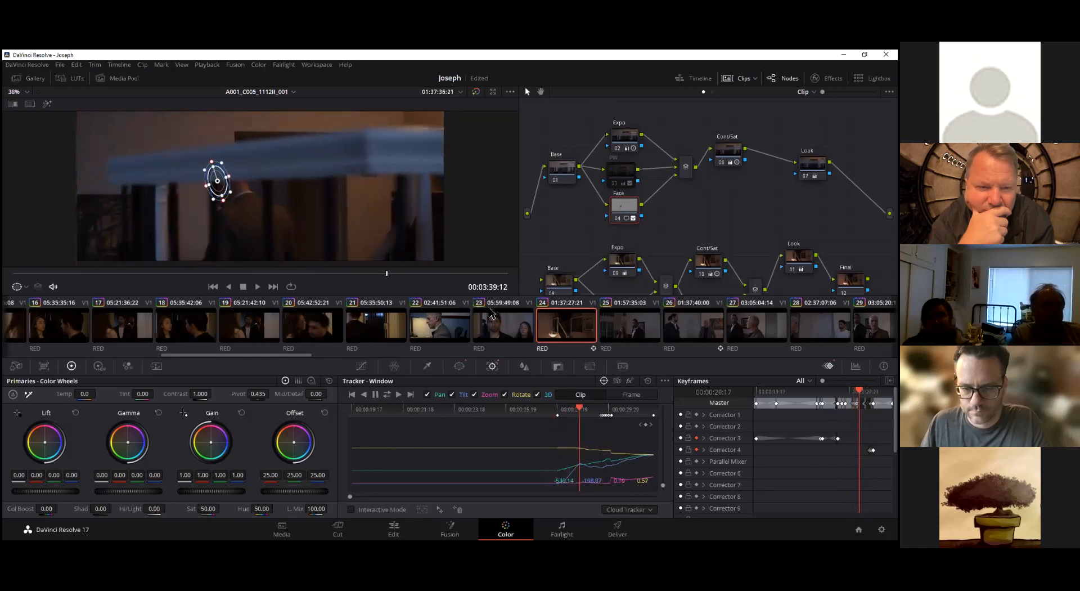
key("Right")
key("Right")
key("Right")
key("Left")
key("Left")
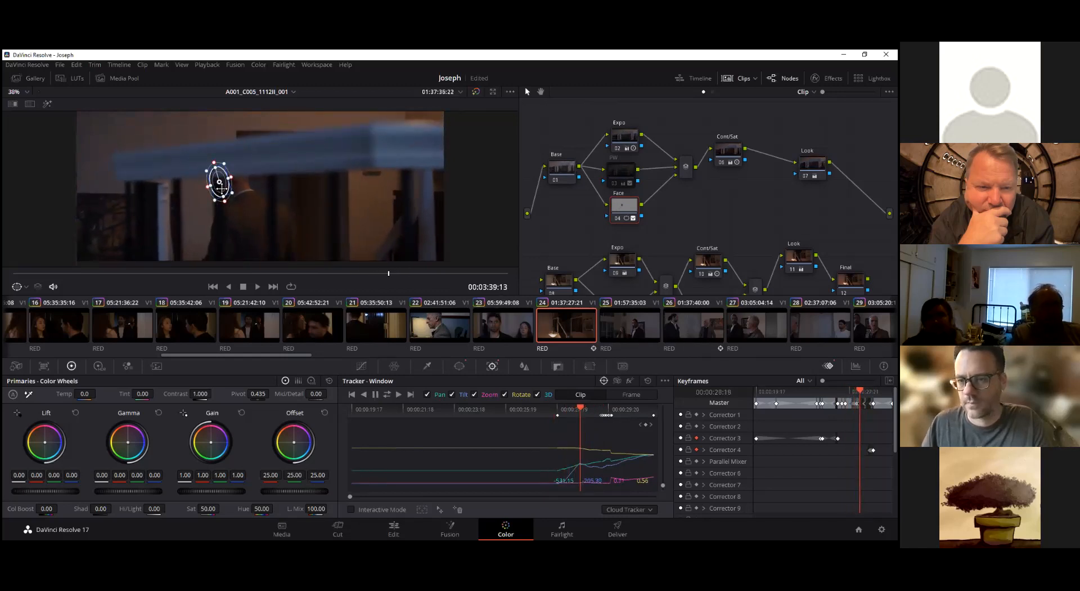
Correct the Face window's position frame by frame from 00:03:39:12 back to 00:03:39:06 as the railing crosses the man's face
key("Left")
key("Left")
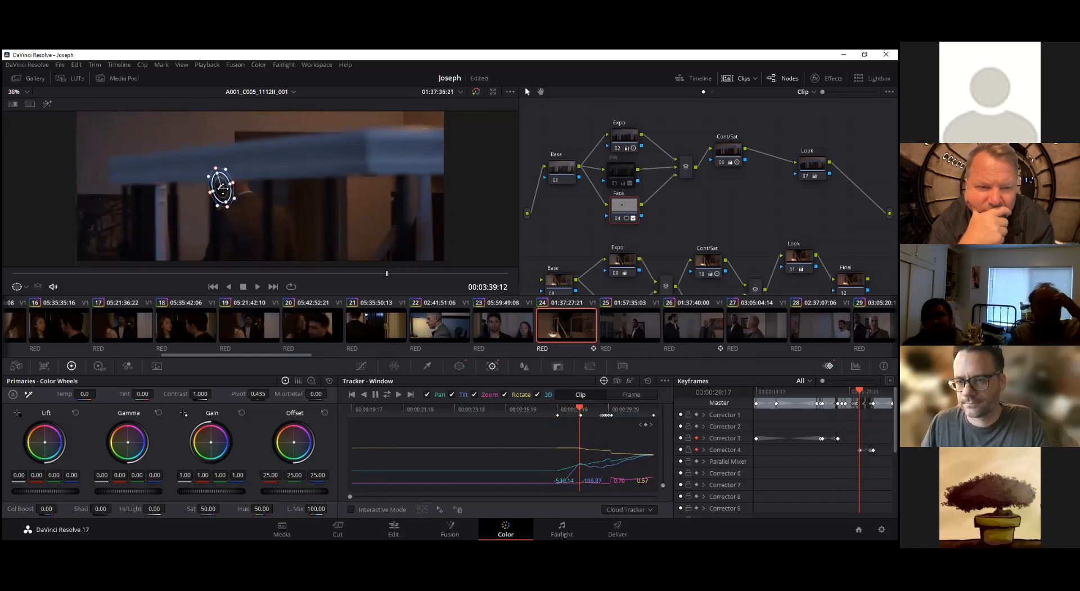
key("Left")
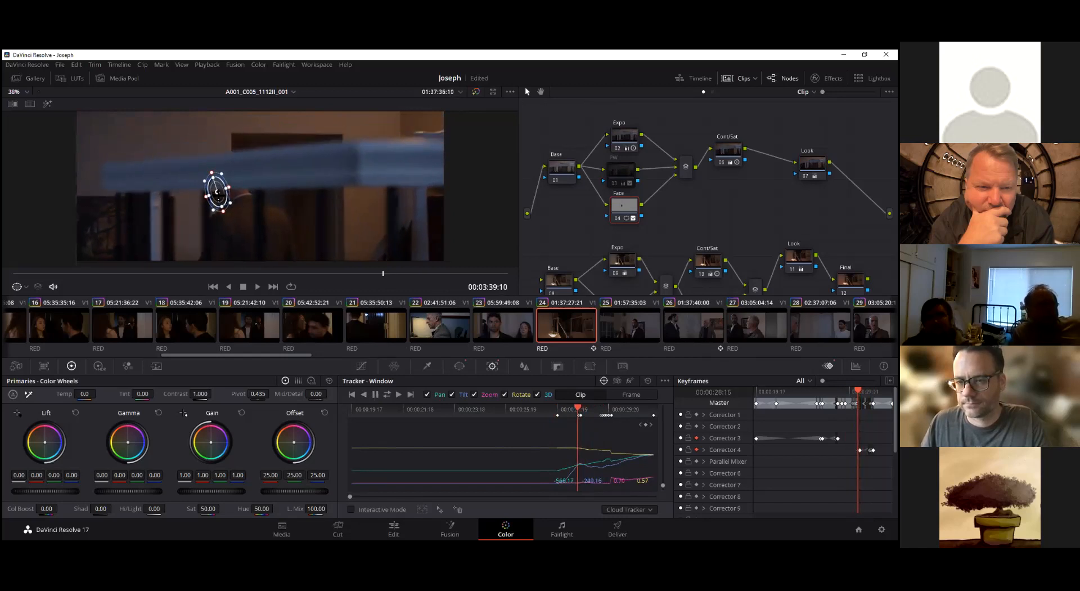
key("Left")
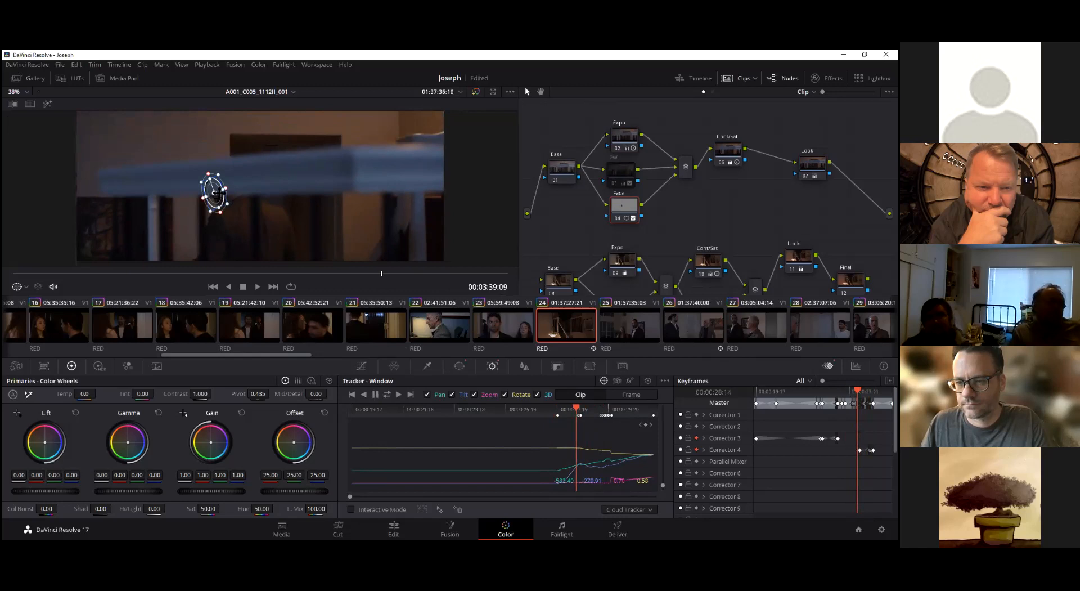
key("Left")
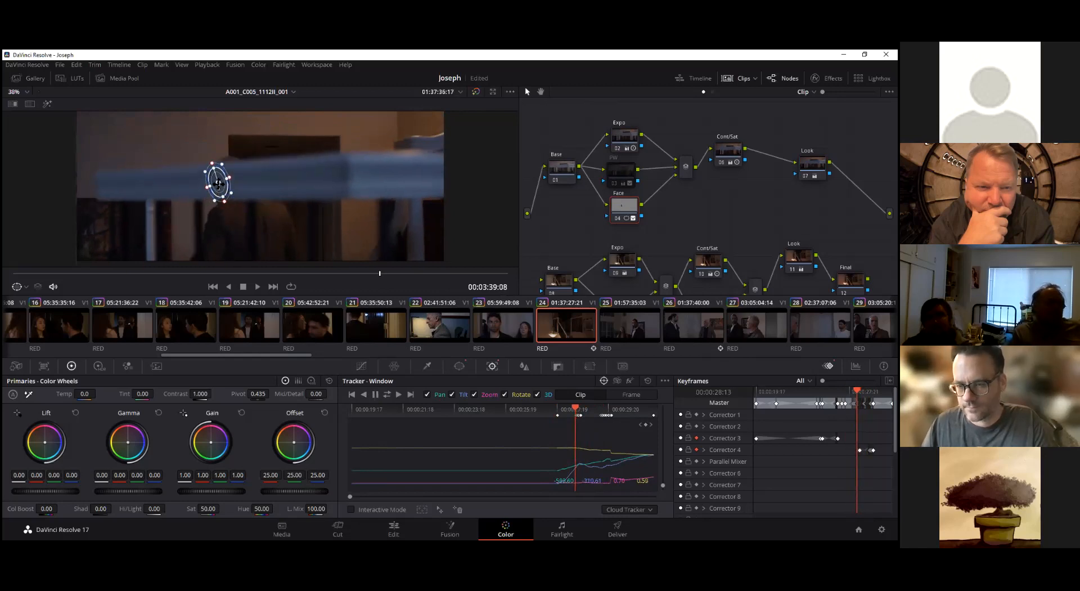
key("Left")
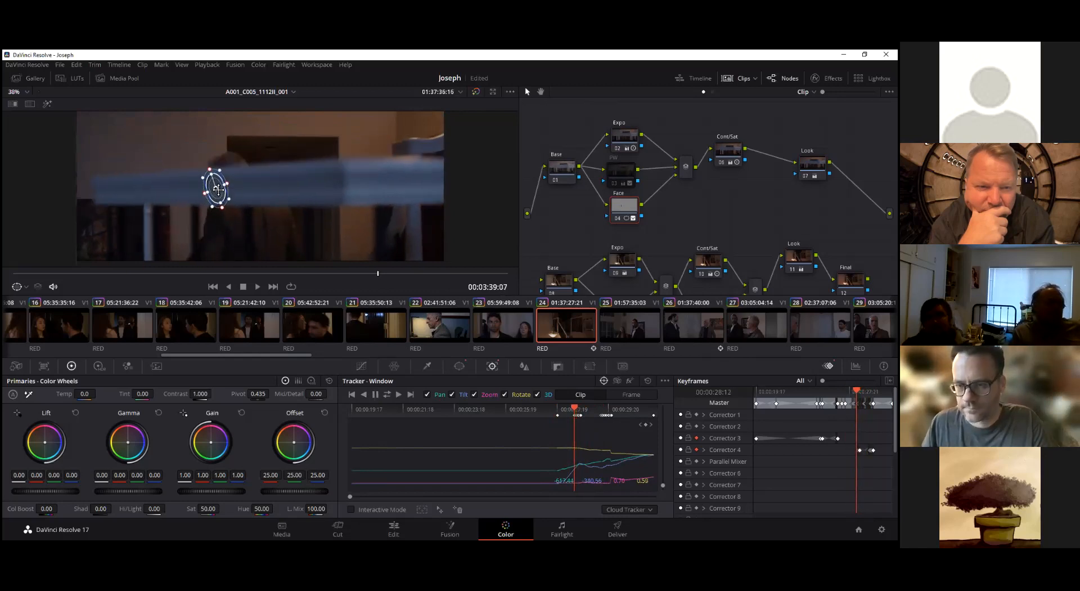
key("Left")
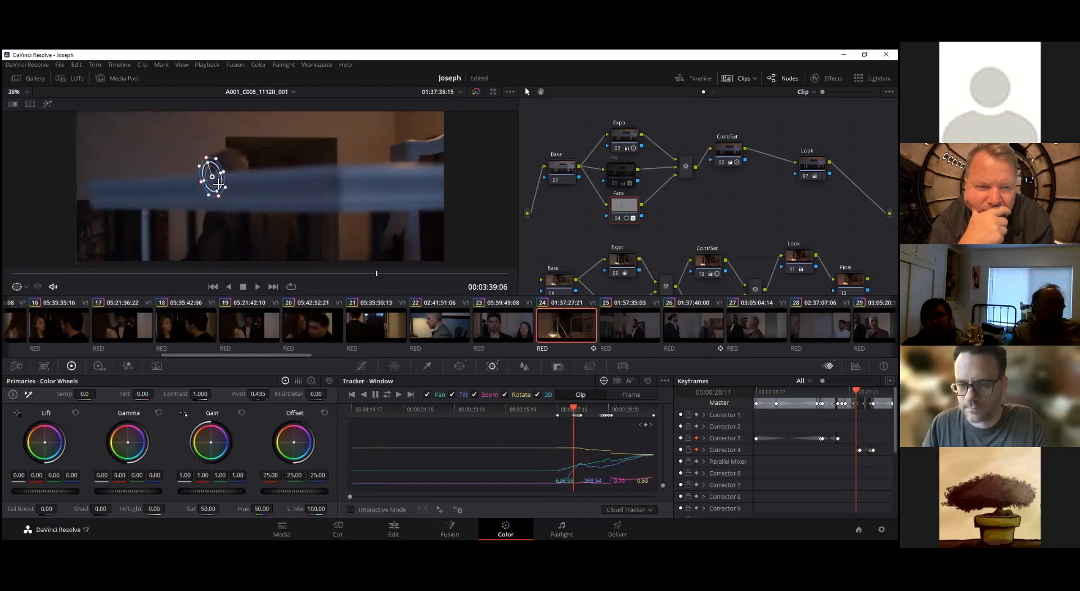
Align the Face window with the man's face frame by frame from 00:03:39:05 back to 00:03:38:22
key("Left")
mouse_move(218, 185)
left_mouse_down()
mouse_move(215, 161)
mouse_move(231, 191)
left_mouse_up()
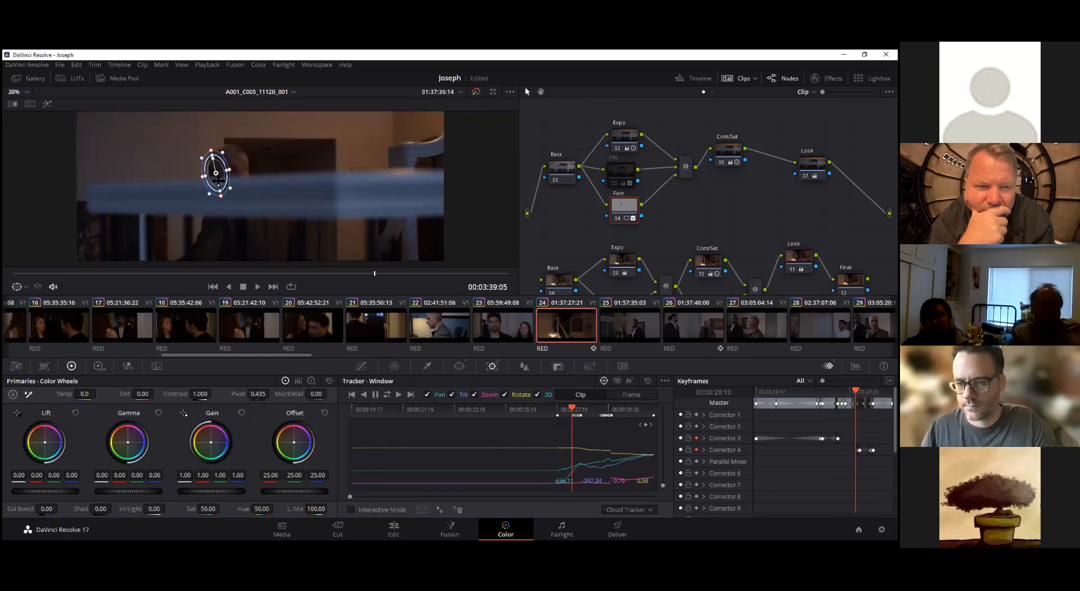
key("Left")
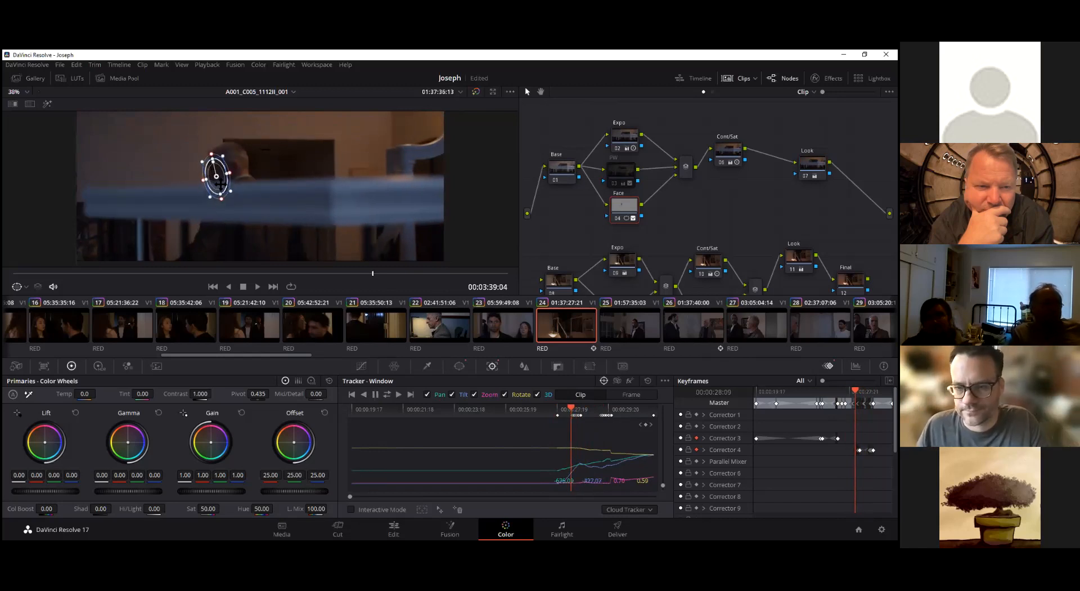
key("Left")
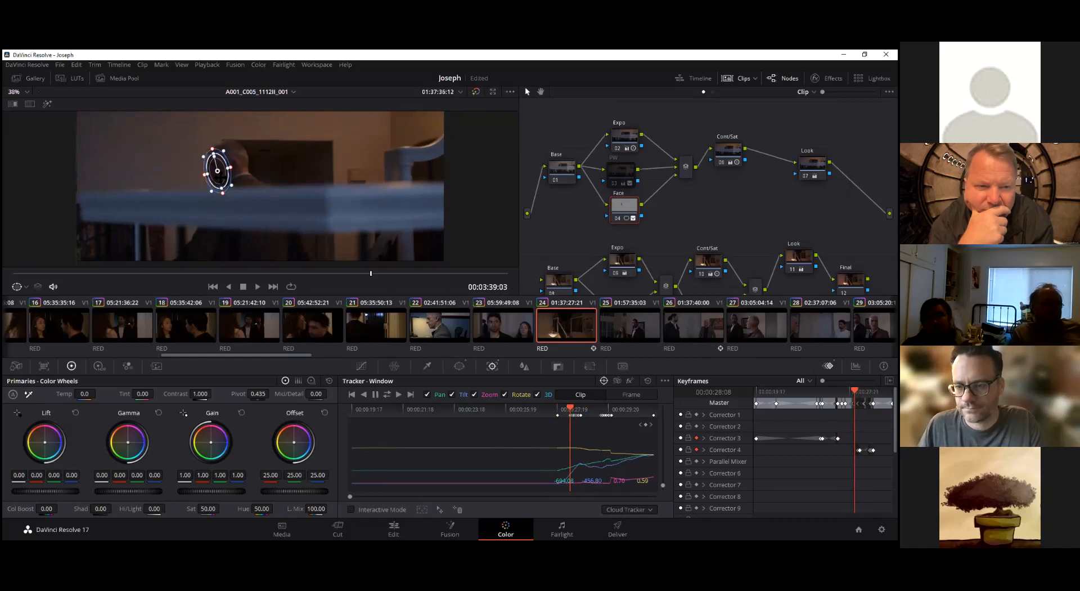
key("Left")
key("Left")
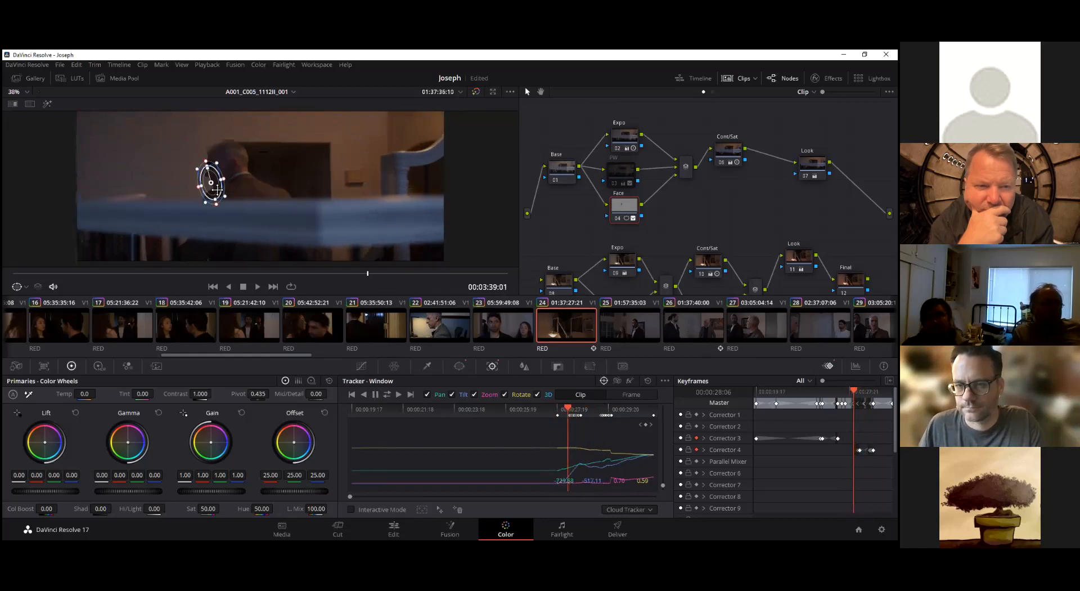
key("Left")
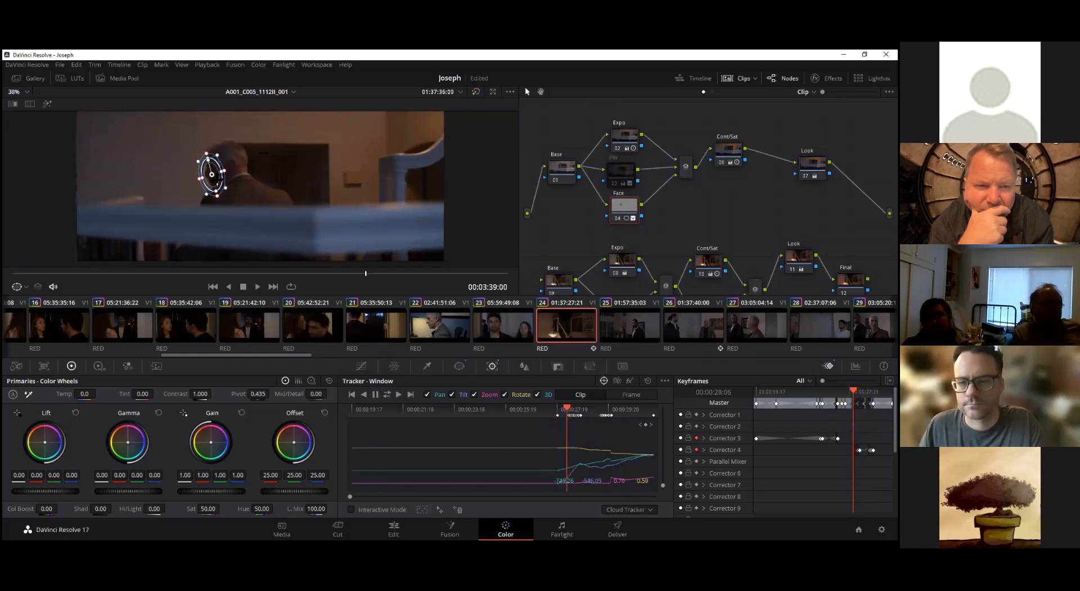
key("Left")
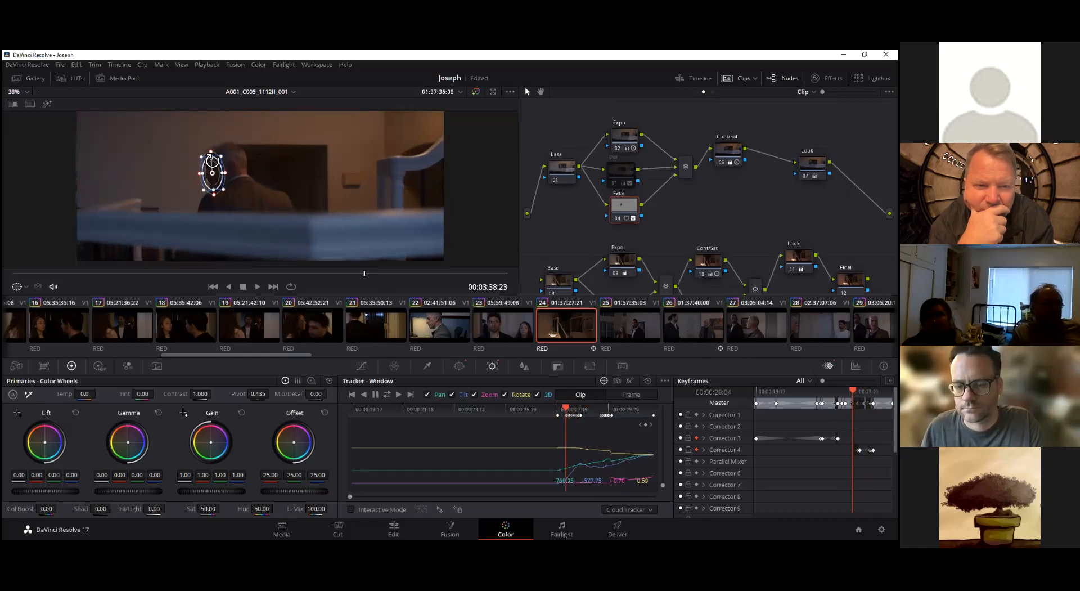
key("Left")
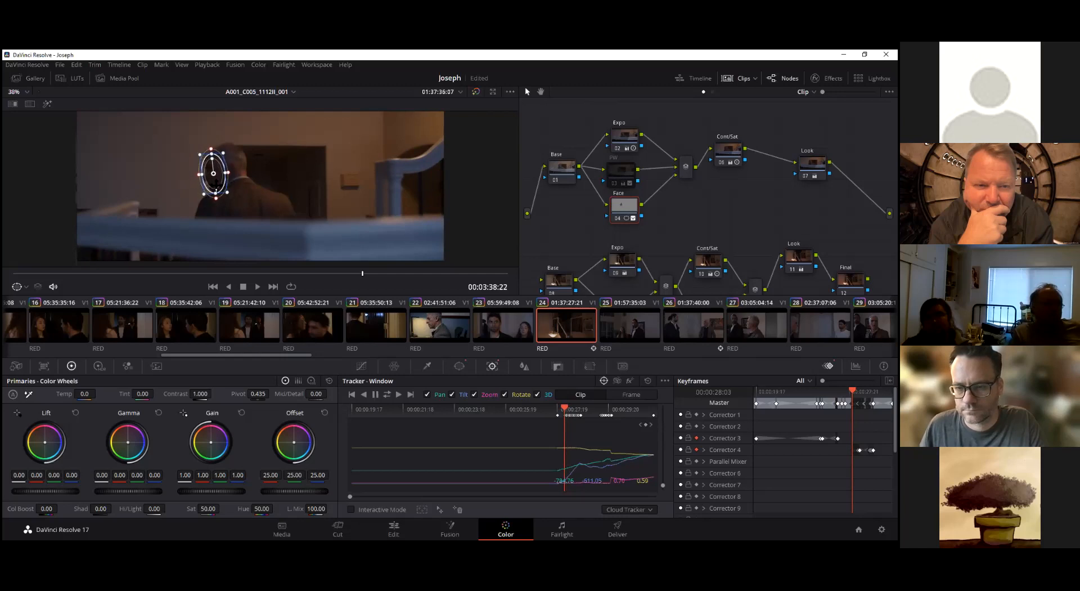
Track the Face window in reverse from 00:03:38:22 to the clip's start and check its coverage there with the highlight view
left_click(364, 395)
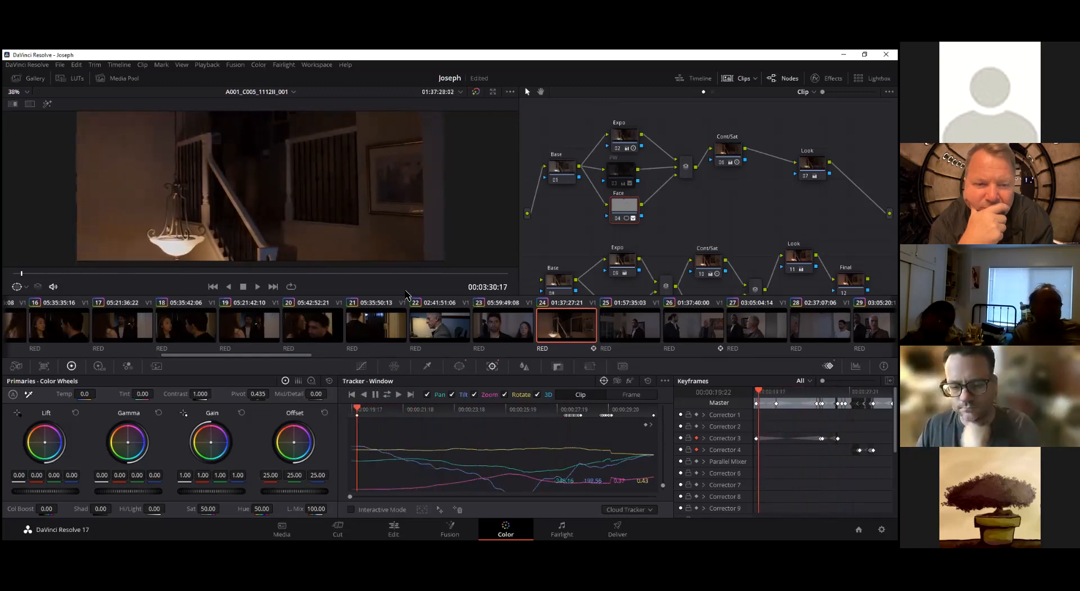
left_click(47, 104)
mouse_move(23, 273)
left_mouse_down()
mouse_move(349, 294)
mouse_move(239, 304)
mouse_move(493, 290)
mouse_move(13, 275)
left_mouse_up()
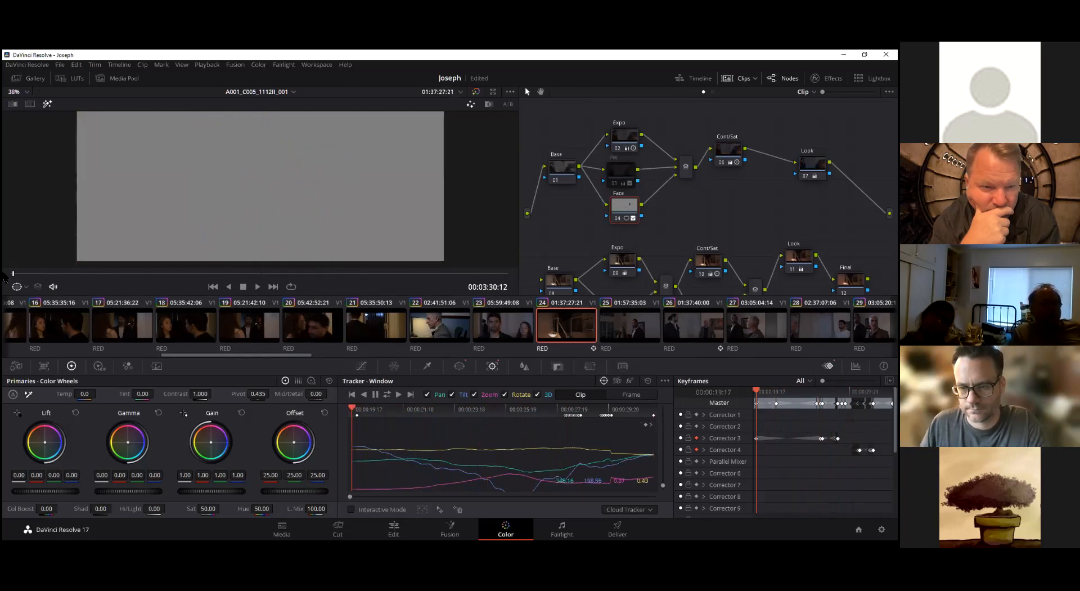
left_click(47, 104)
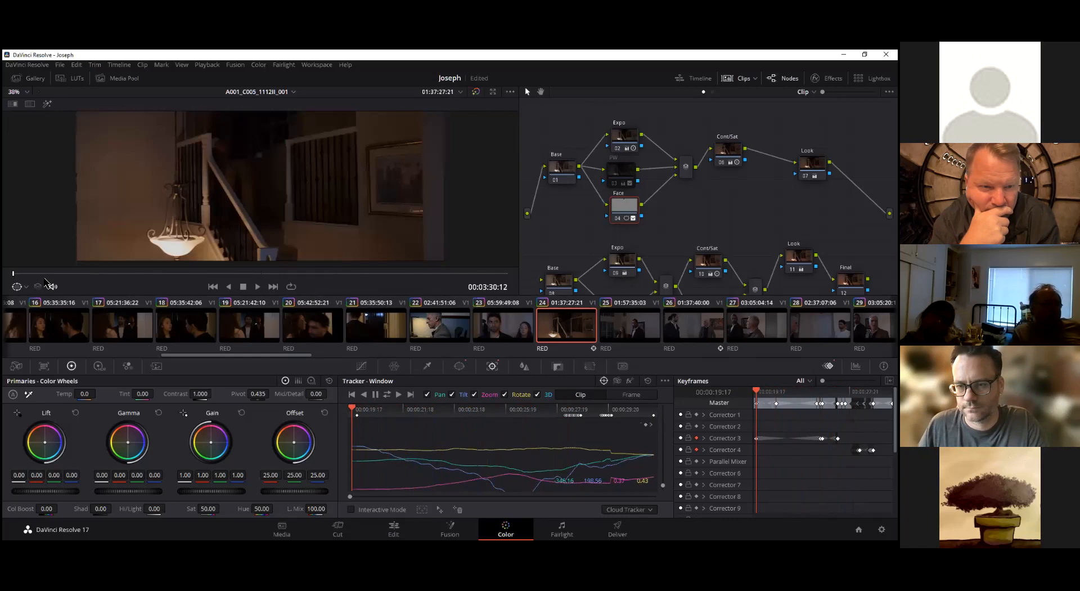
left_click_drag(56, 275, 248, 275)
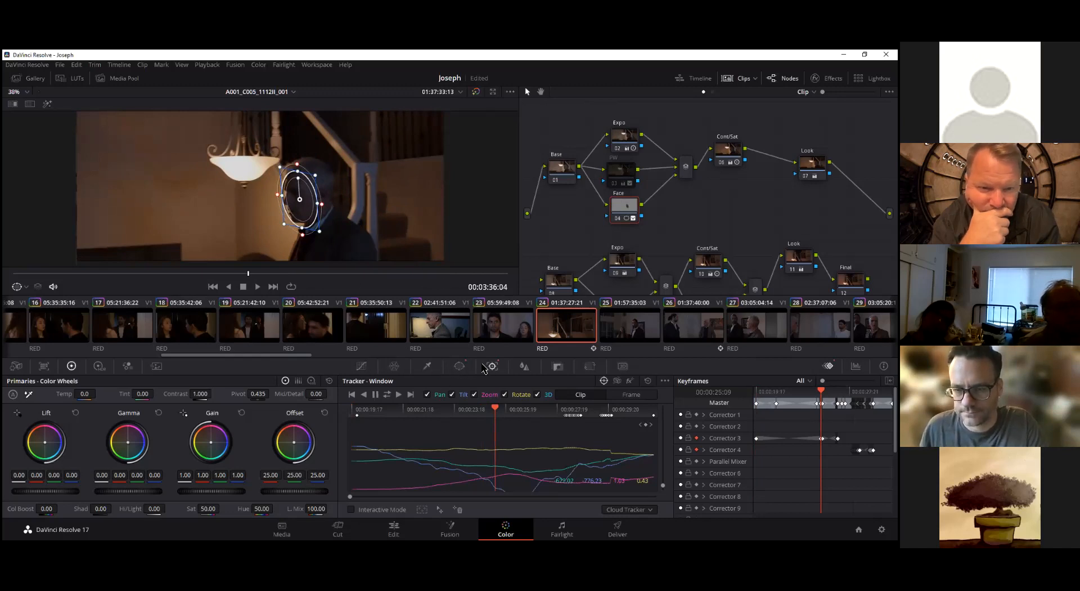
Using the primaries color bars, test the Face window with gain 3.68 at 00:03:36:04, and reset the gain at 00:03:35:21
left_click(428, 367)
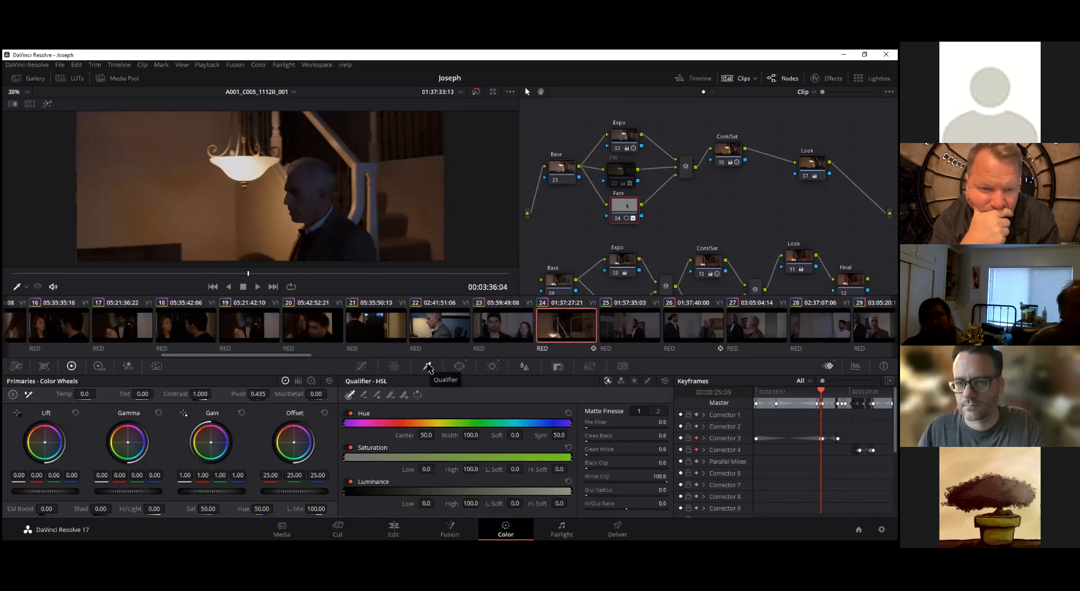
left_click(299, 381)
scroll(213, 493, "up", 13)
left_click_drag(206, 492, 335, 493)
mouse_move(248, 274)
left_mouse_down()
mouse_move(168, 275)
mouse_move(319, 285)
mouse_move(235, 279)
left_mouse_up()
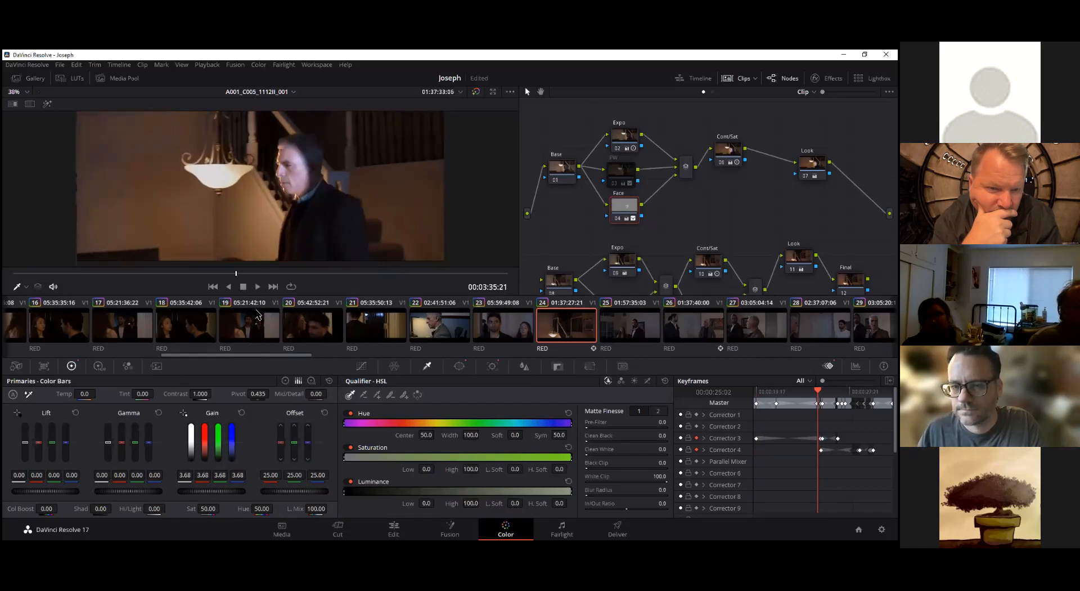
left_click(242, 413)
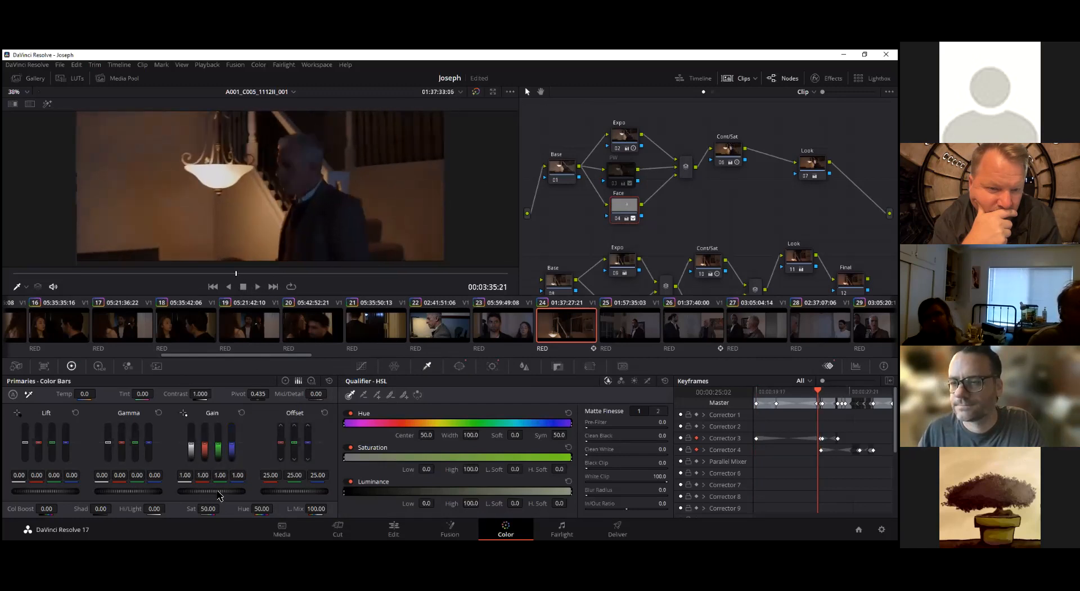
Brighten the man's face on the Face node at 00:03:35:21 with gain about 1.13 and offset 27.00
left_click_drag(219, 493, 220, 493)
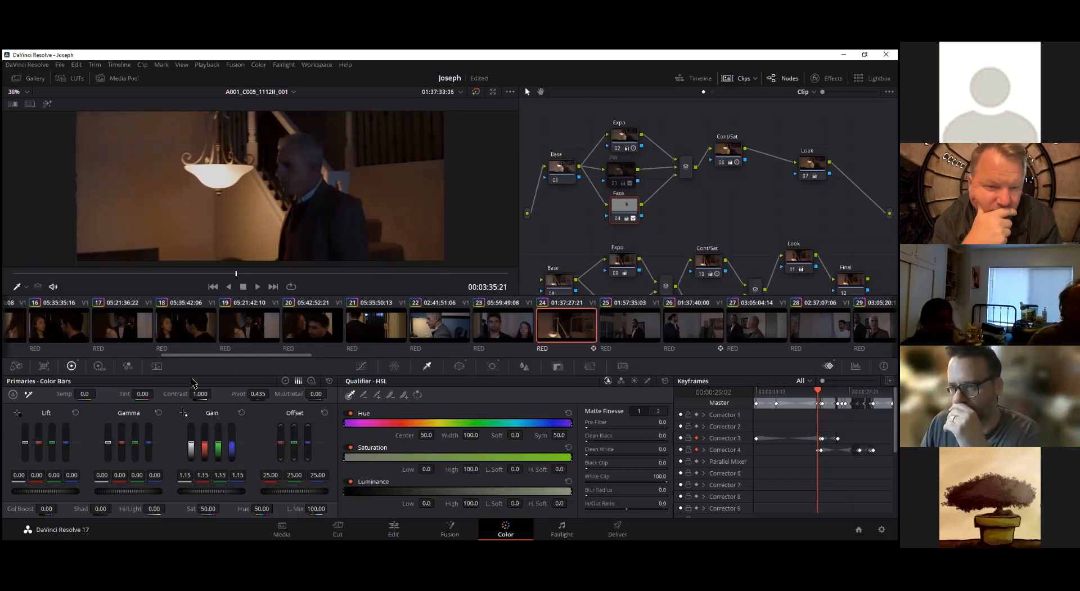
left_click_drag(134, 493, 136, 496)
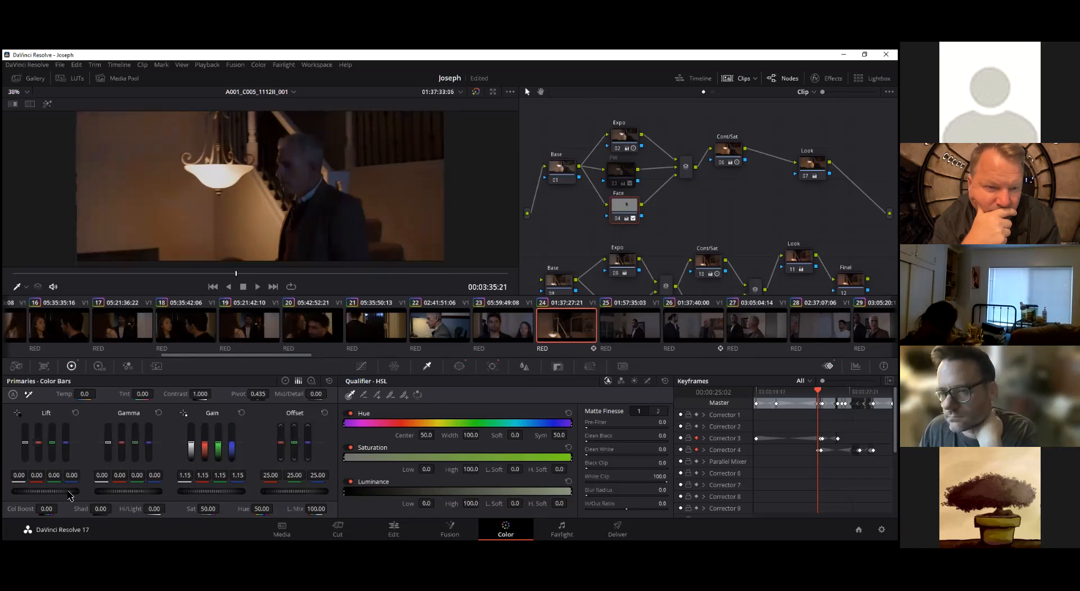
mouse_move(62, 491)
left_mouse_down()
mouse_move(101, 491)
mouse_move(61, 490)
left_mouse_up()
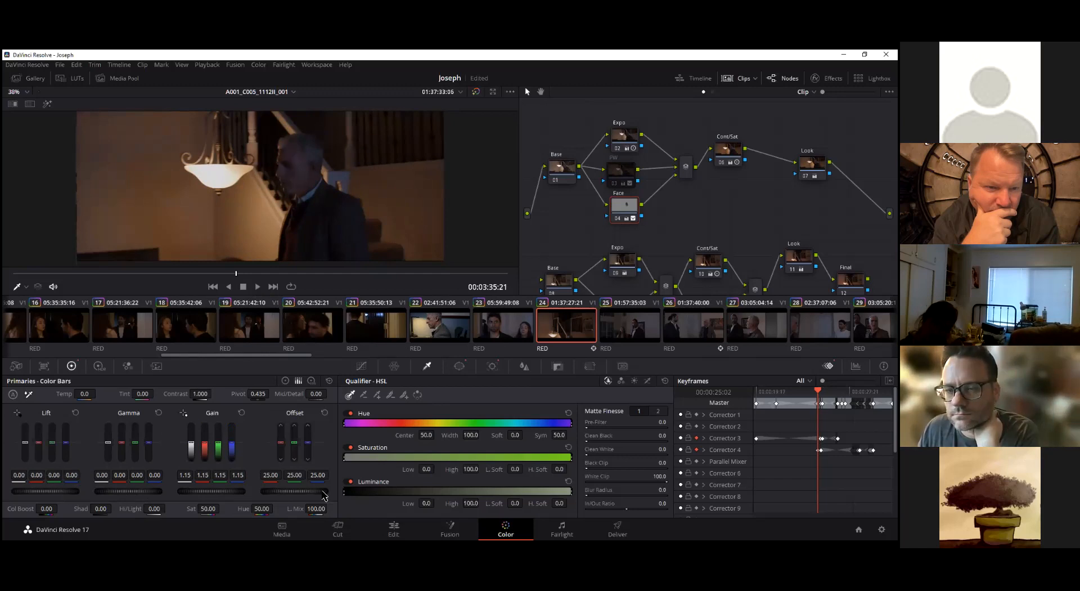
left_click_drag(305, 490, 306, 490)
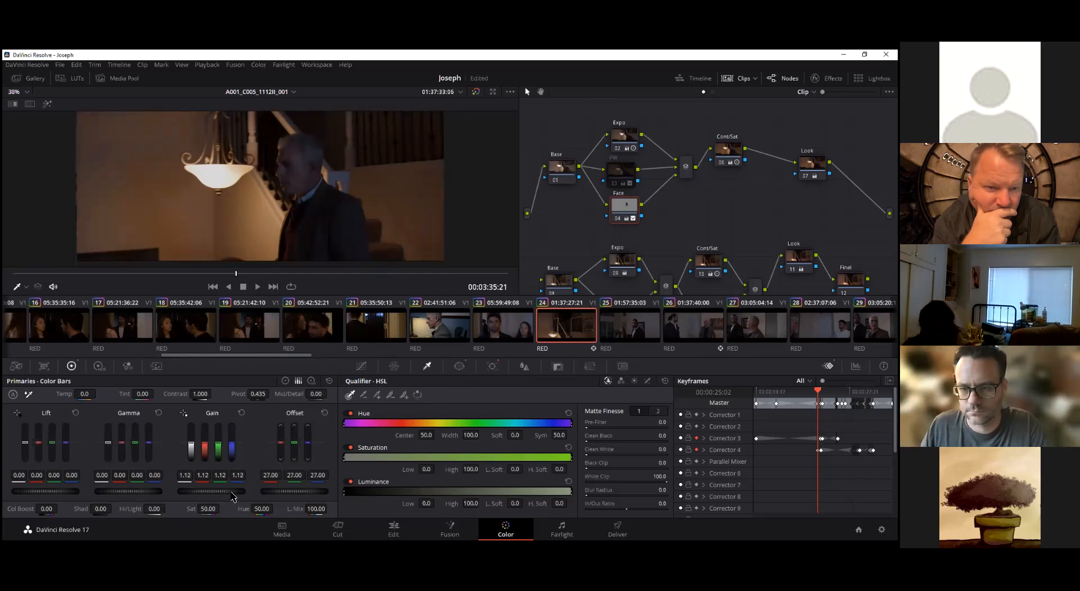
Compare the man's face in close-up with the Face node disabled and enabled
scroll(301, 166, "up", 4)
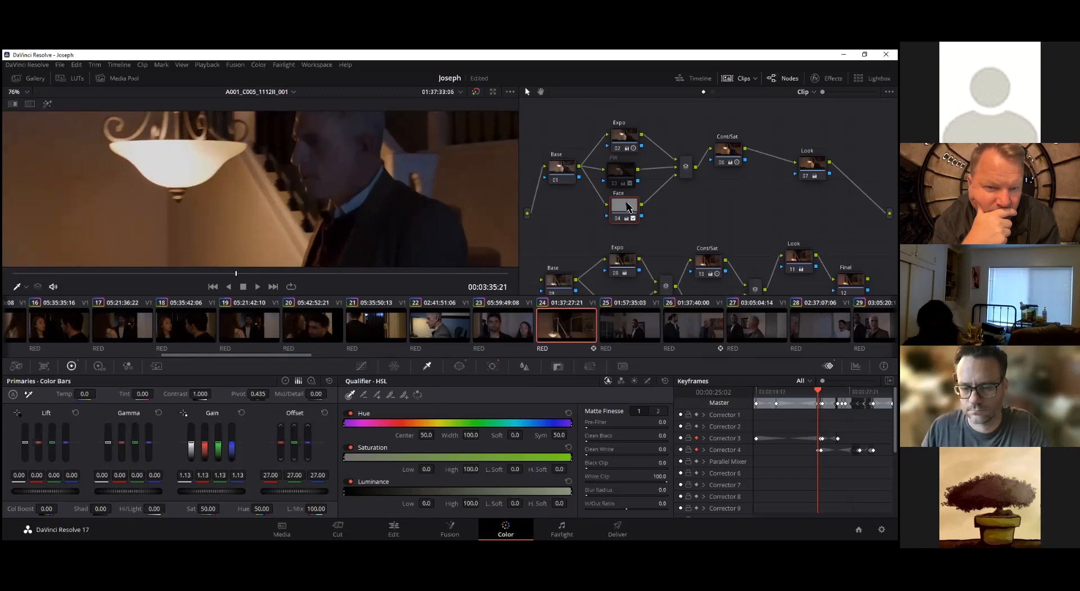
key("ctrl+d")
key("ctrl+d")
key("ctrl+d")
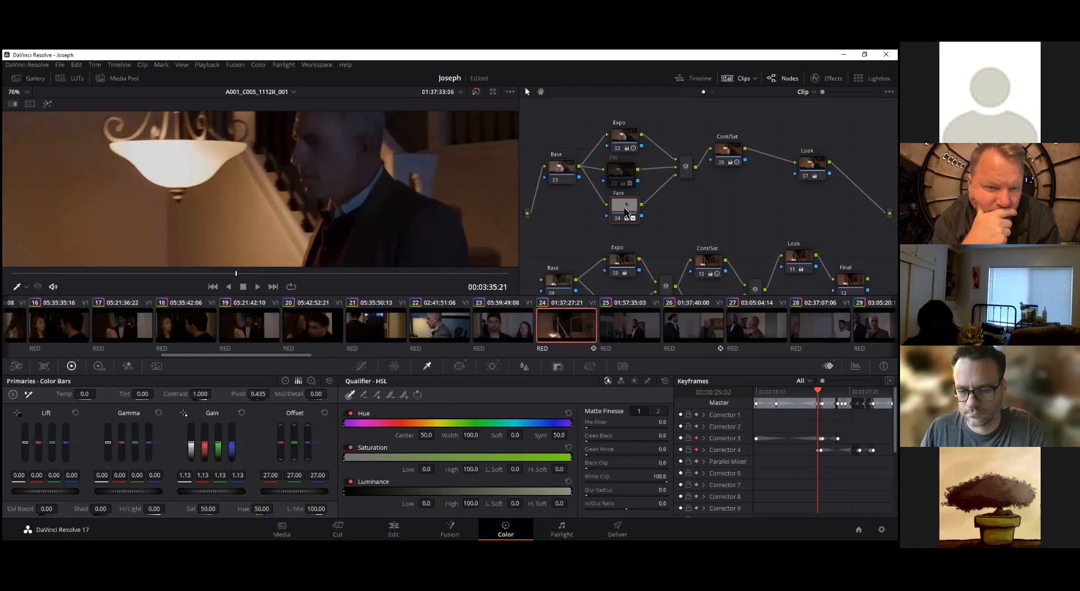
key("ctrl+d")
key("ctrl+d")
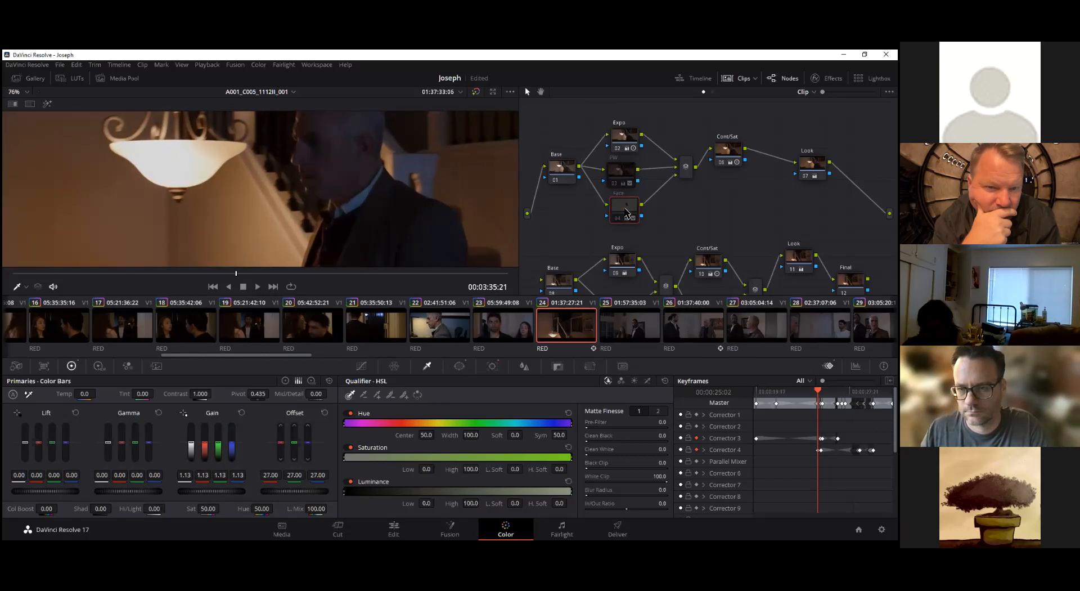
key("ctrl+d")
key("ctrl+d")
key("ctrl+d")
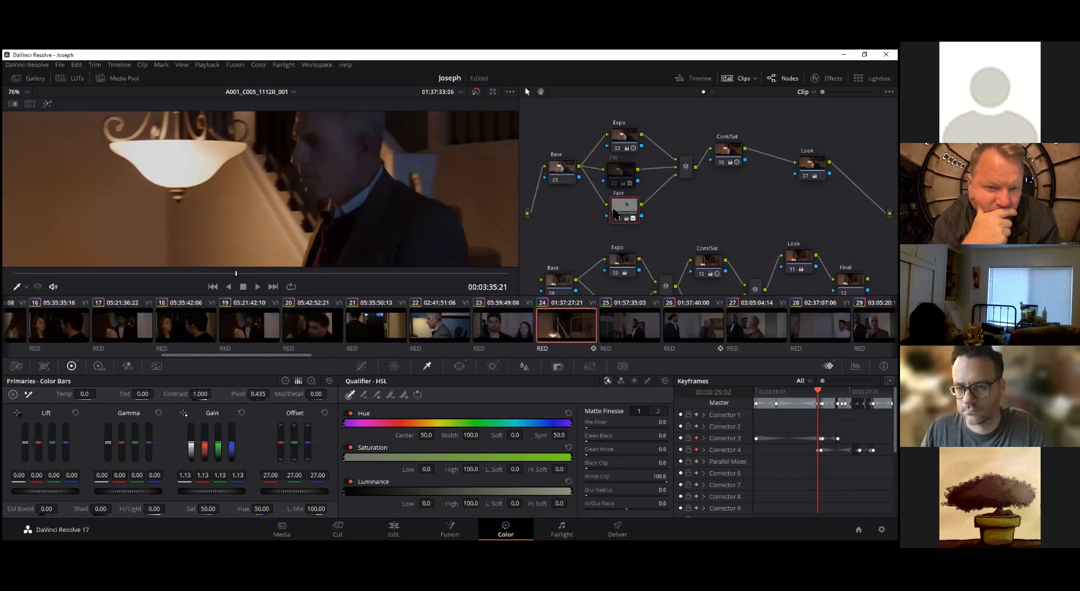
Compare the full frame with the Face node off and on, and move the enabled node slightly down in the graph
scroll(261, 189, "down", 1)
scroll(260, 188, "down", 2)
key("ctrl+d")
key("ctrl+d")
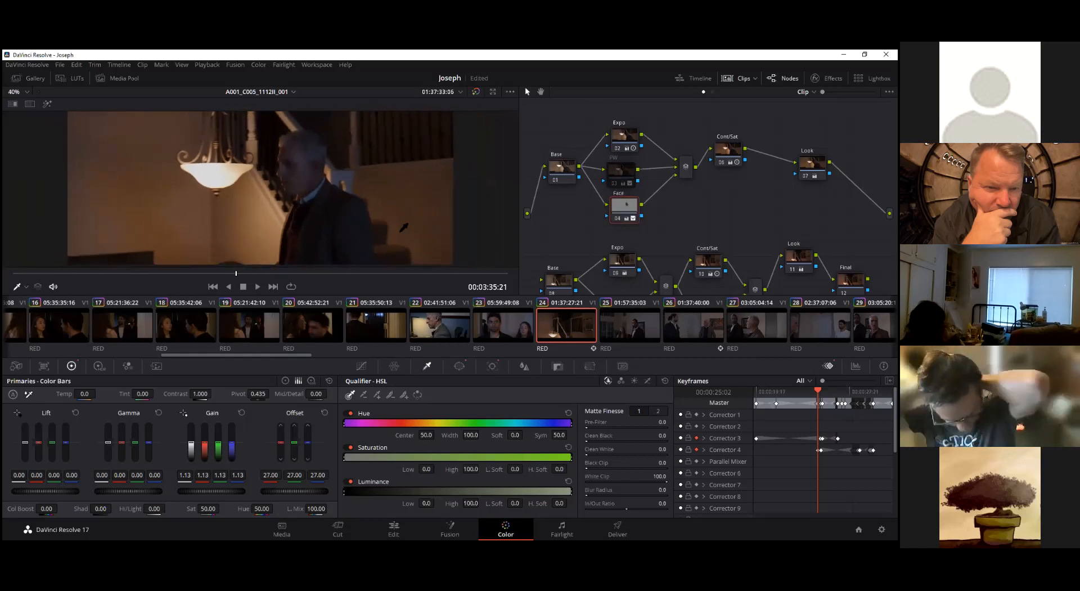
left_click_drag(627, 204, 623, 212)
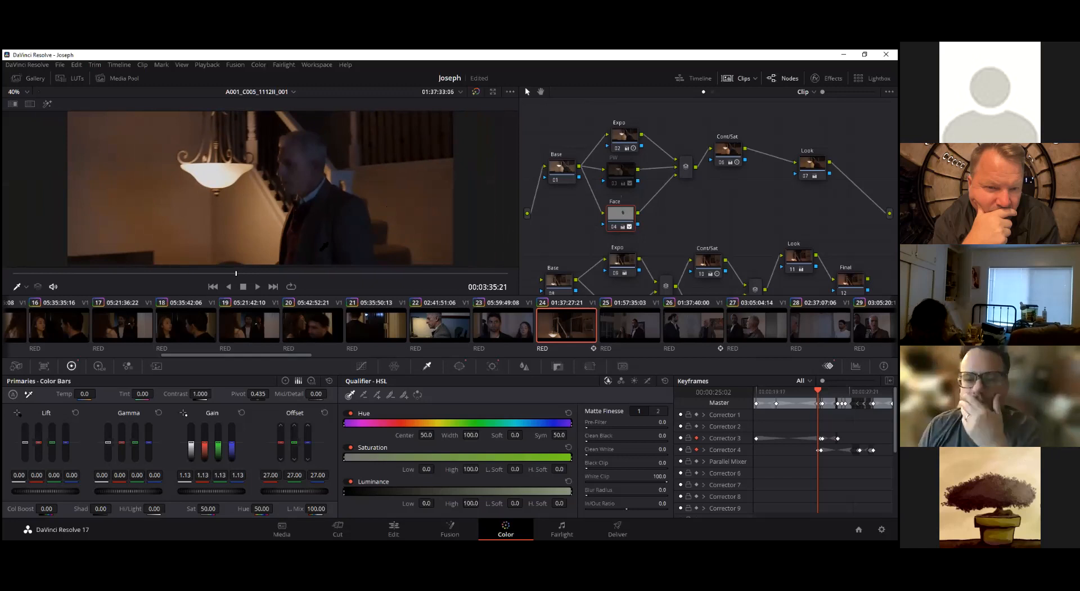
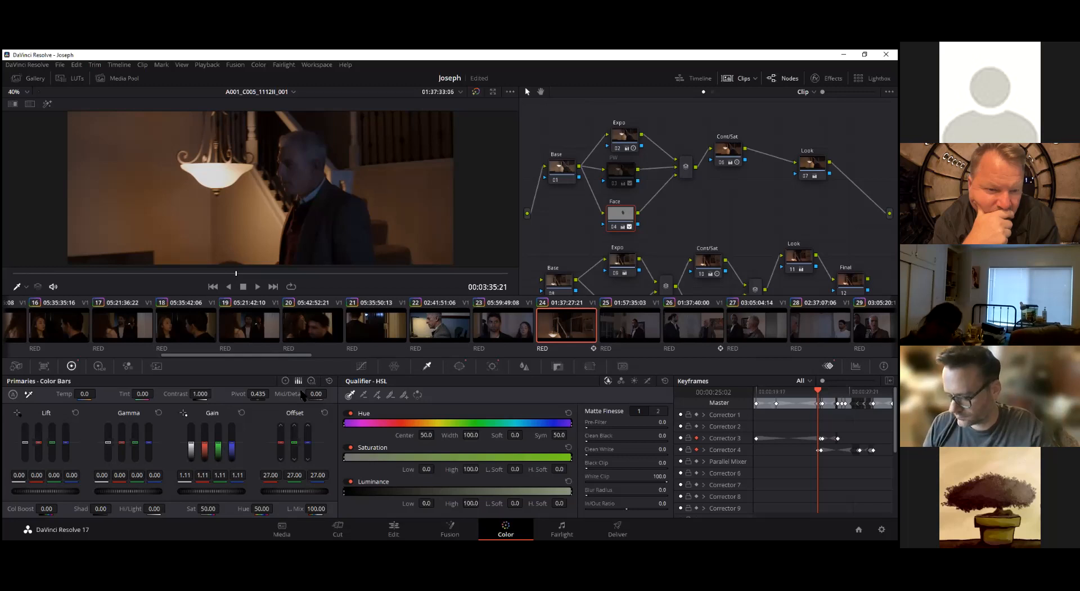
Switch the primaries to log wheels and set the Face node's saturation to 50.00
left_click(311, 381)
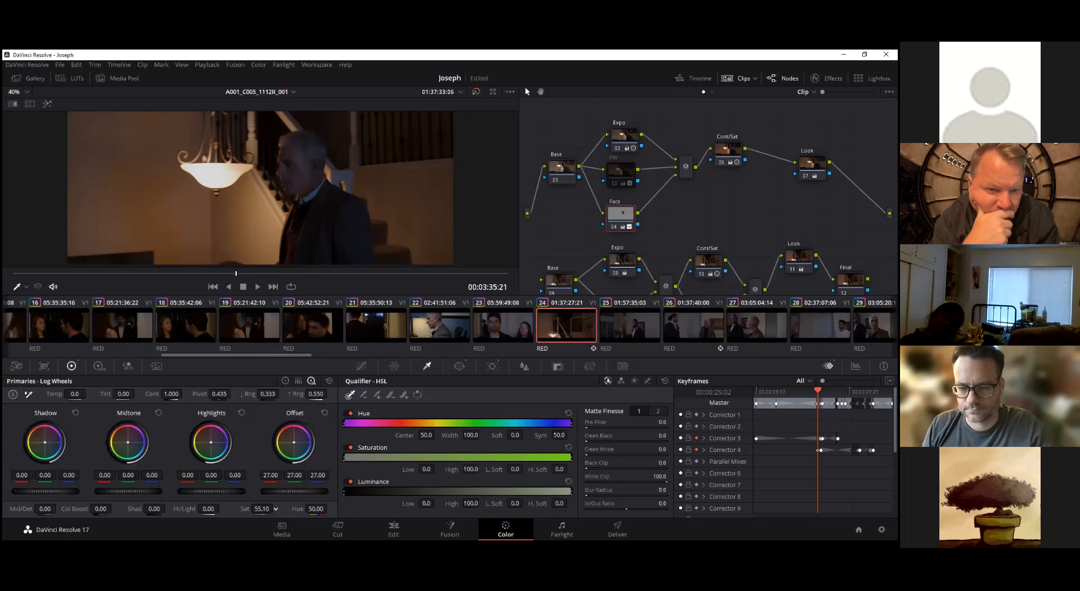
mouse_move(275, 508)
left_mouse_down()
mouse_move(242, 509)
mouse_move(263, 509)
left_mouse_up()
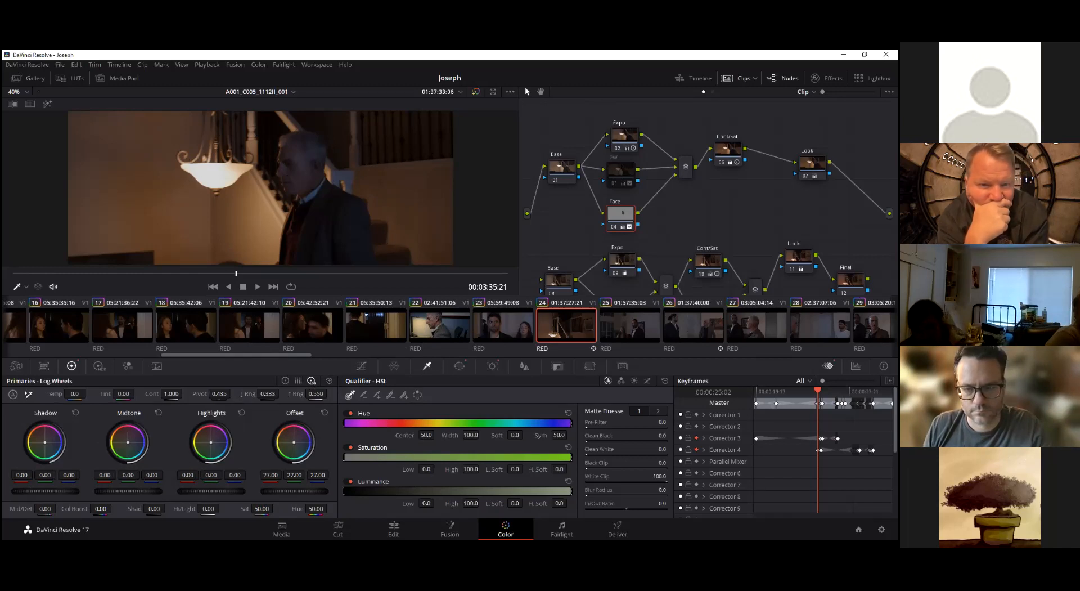
Qualify the hanging lamp's bright glass on the Look node and check the selection in highlight view
left_click(813, 164)
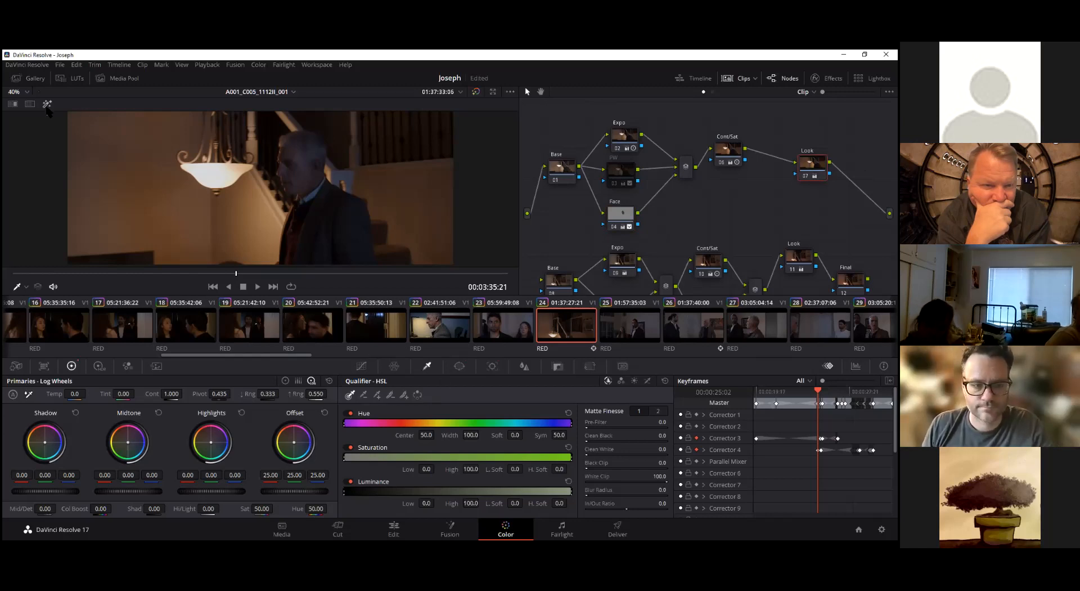
left_click(48, 104)
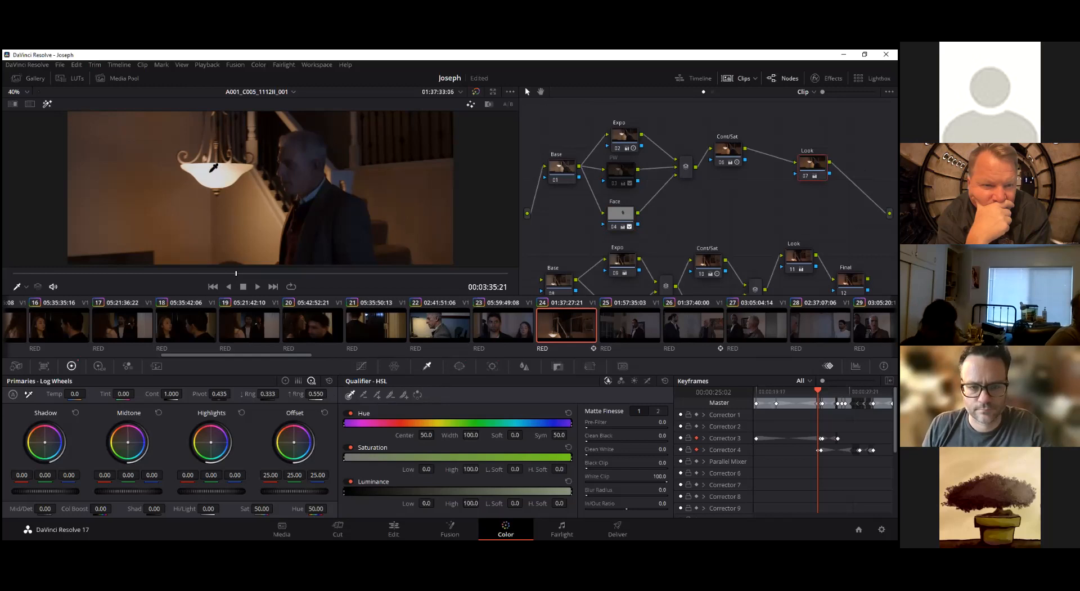
left_click(213, 168)
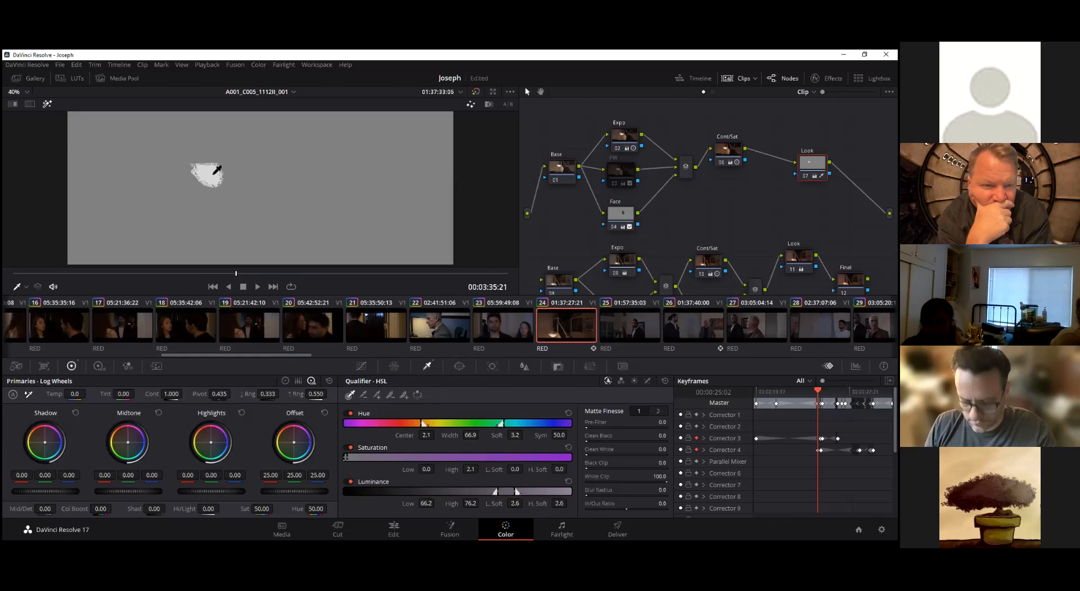
left_click(48, 104)
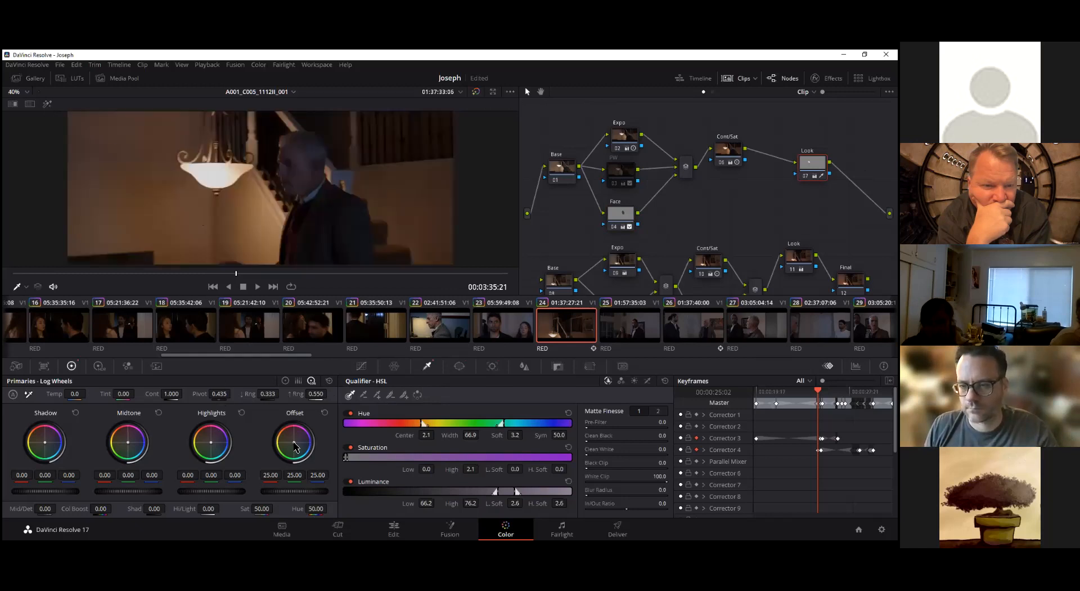
Test a magenta offset of 54.96, 14.07 and 44.78 on the qualified lamp, and reset the offset
mouse_move(292, 440)
left_mouse_down()
mouse_move(280, 437)
mouse_move(303, 437)
left_mouse_up()
mouse_move(302, 428)
left_mouse_down()
mouse_move(306, 452)
mouse_move(278, 447)
mouse_move(303, 456)
mouse_move(300, 426)
mouse_move(299, 436)
left_mouse_up()
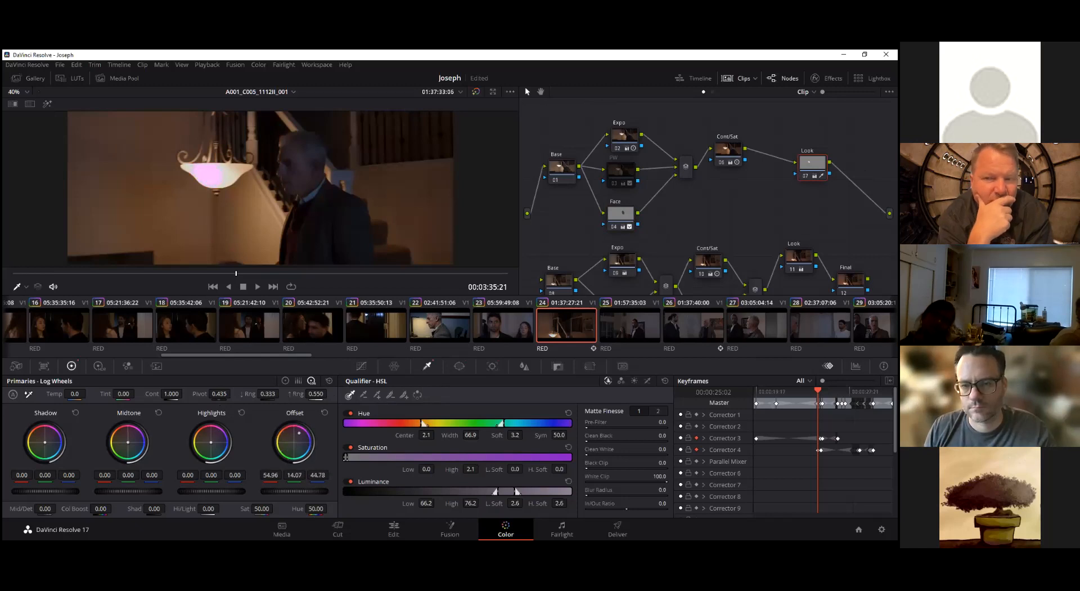
left_click(325, 413)
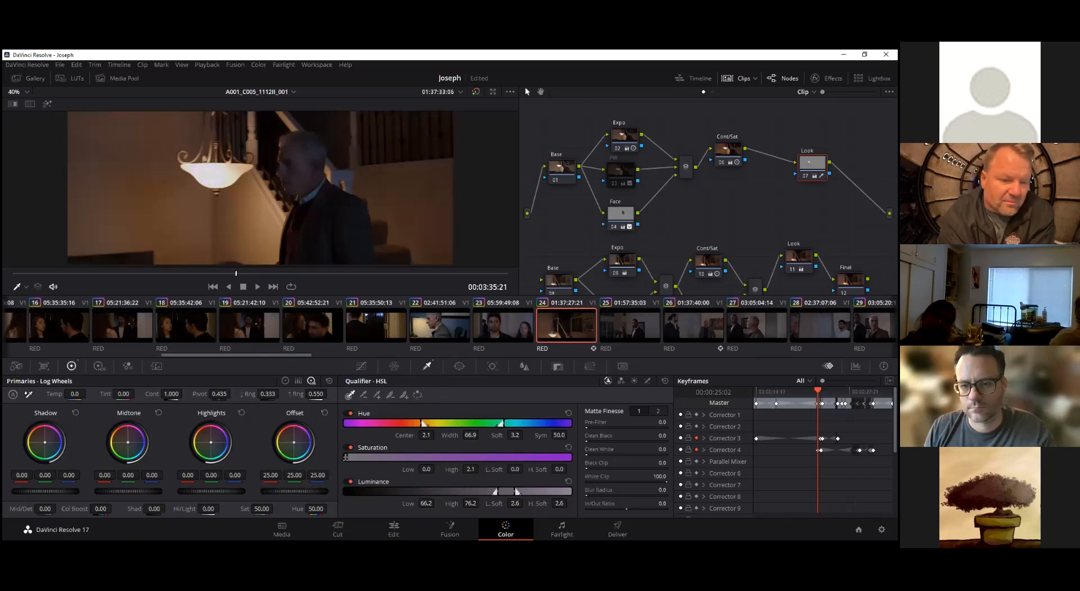
In highlight view, resample the Look node's HSL qualifier on the lamp, the background walls and the man's jacket
right_click(813, 161)
left_click(48, 105)
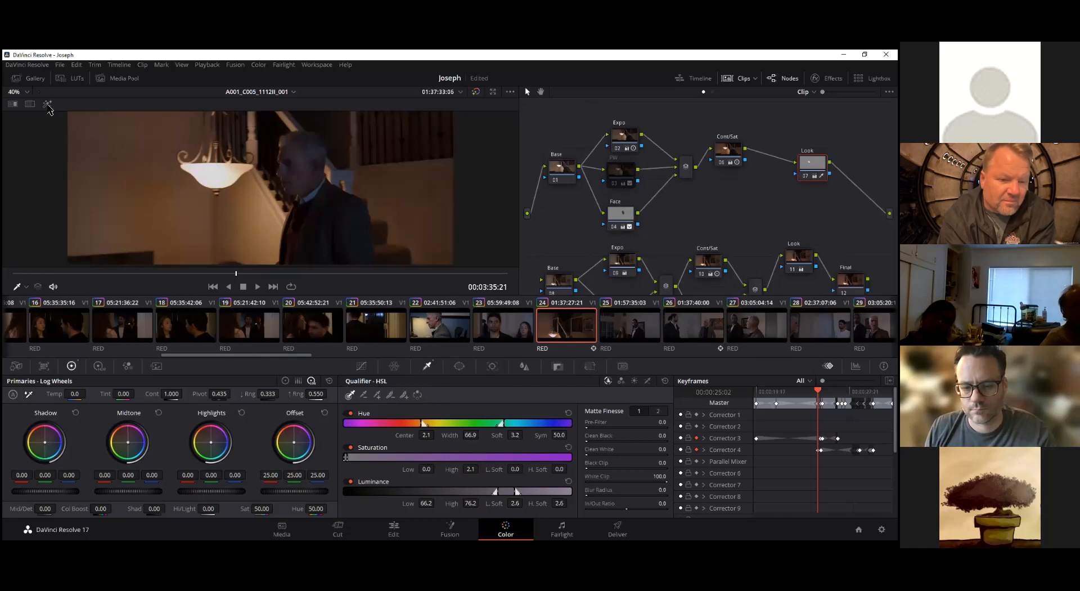
left_click(48, 105)
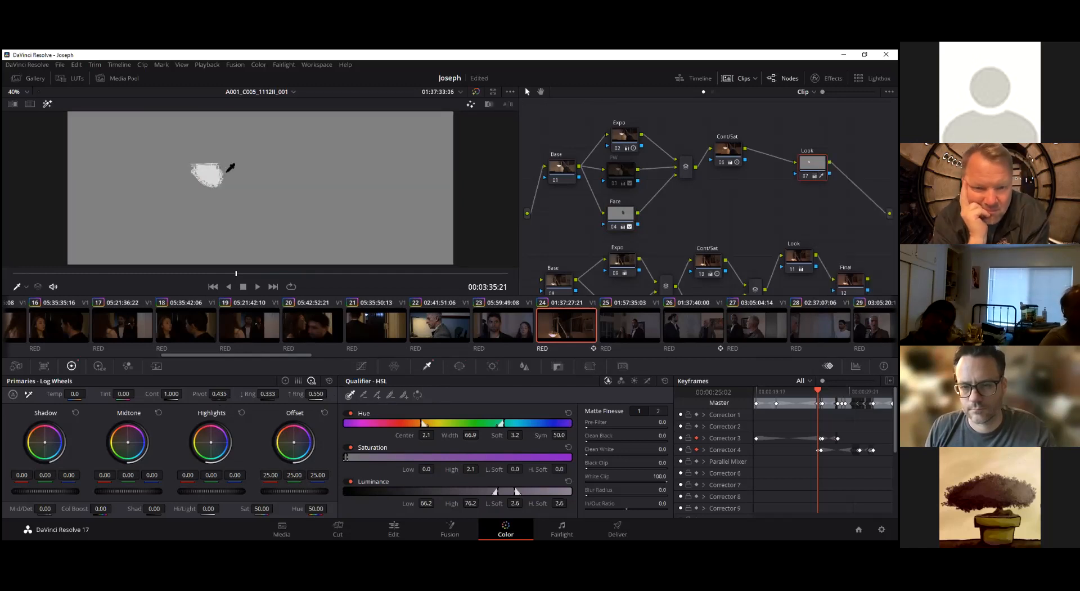
left_click(232, 167)
left_click(287, 160)
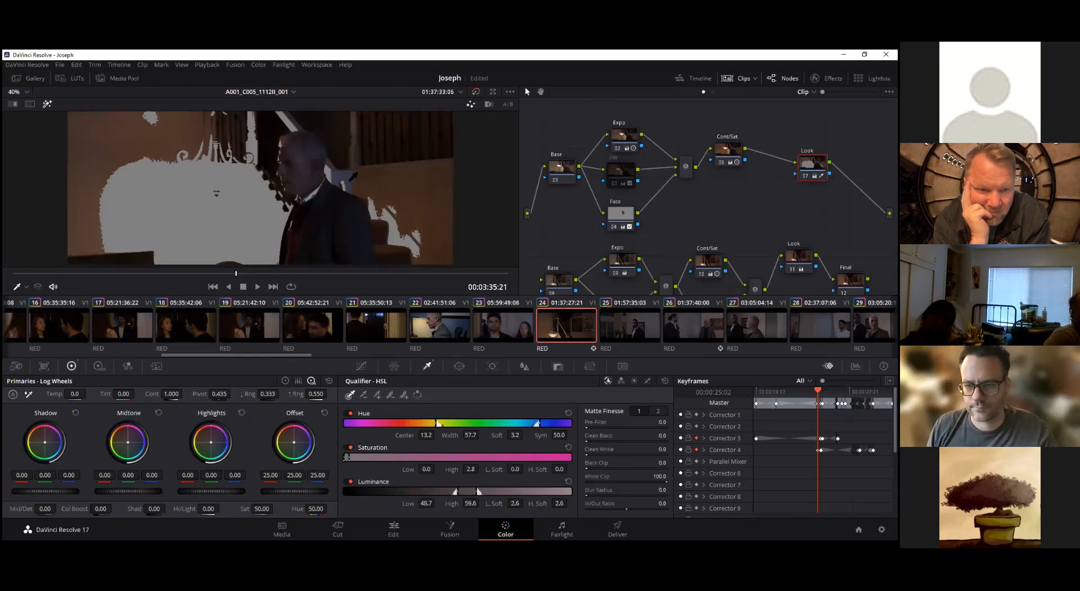
left_click(425, 212)
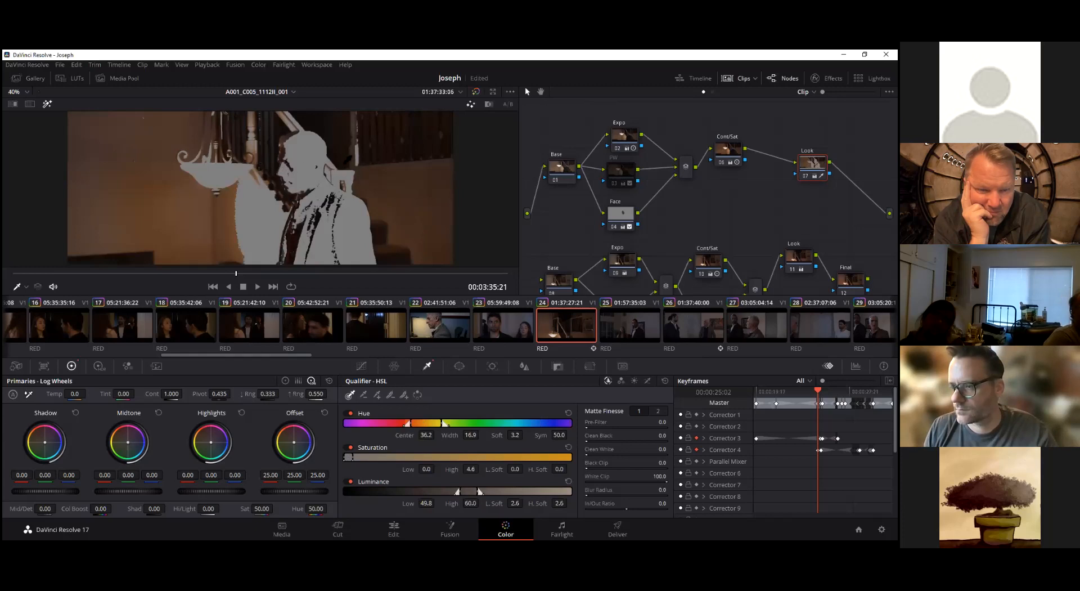
left_click(415, 189)
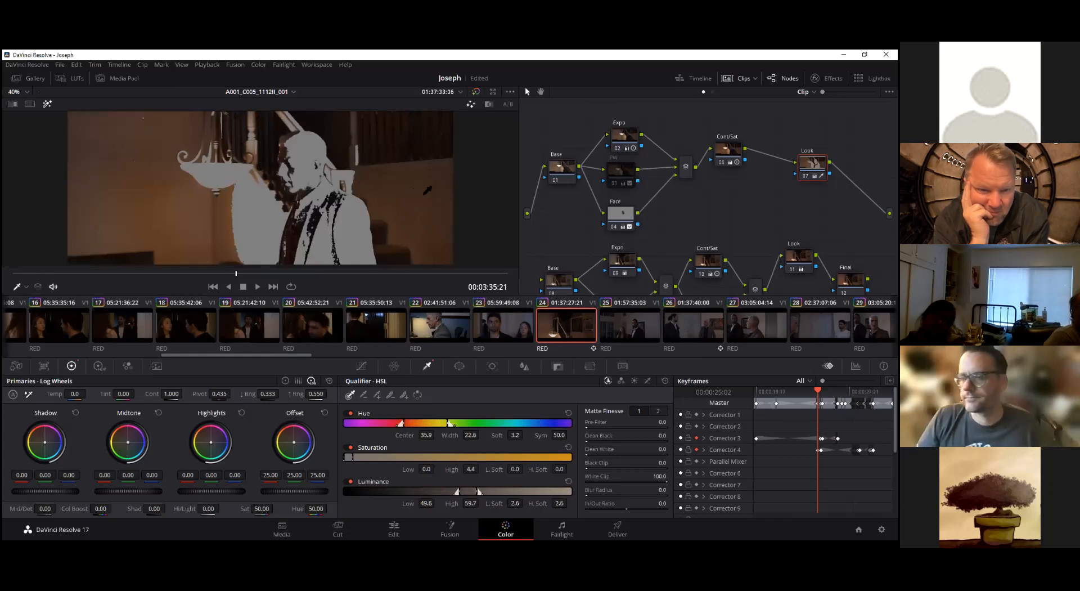
left_click(387, 217)
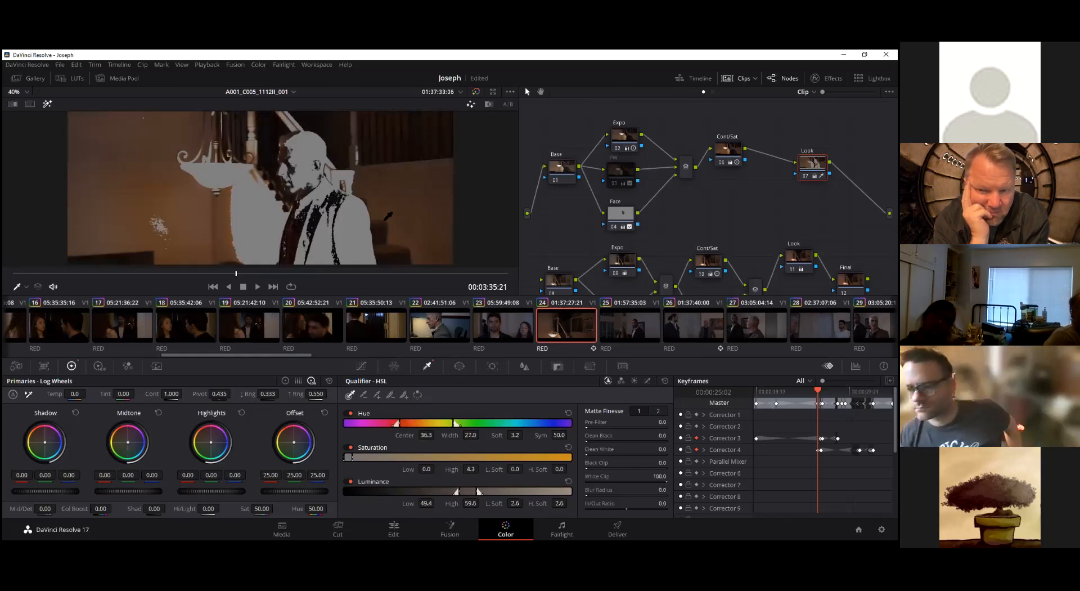
left_click(314, 224)
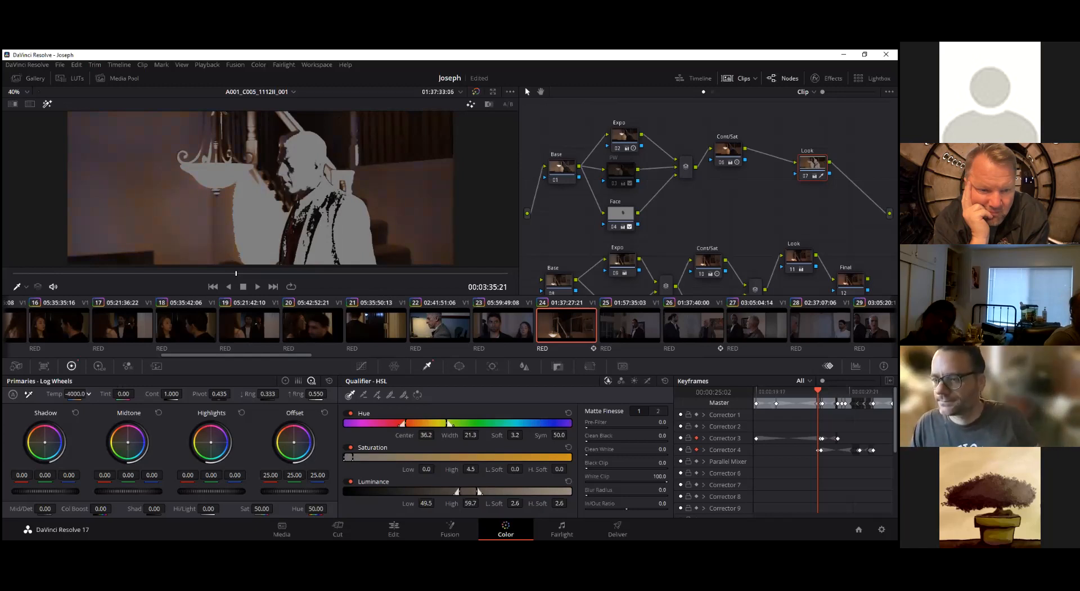
Test a temperature of 3700 on the Look node's qualified area in the normal view, and reset the node's grade
left_click_drag(75, 394, 112, 394)
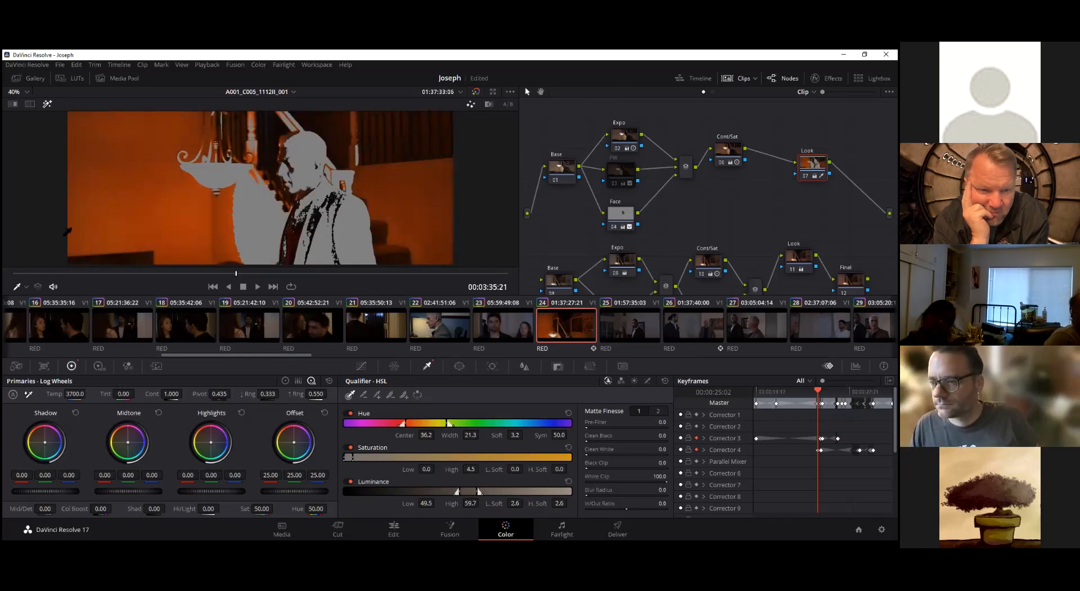
left_click(47, 105)
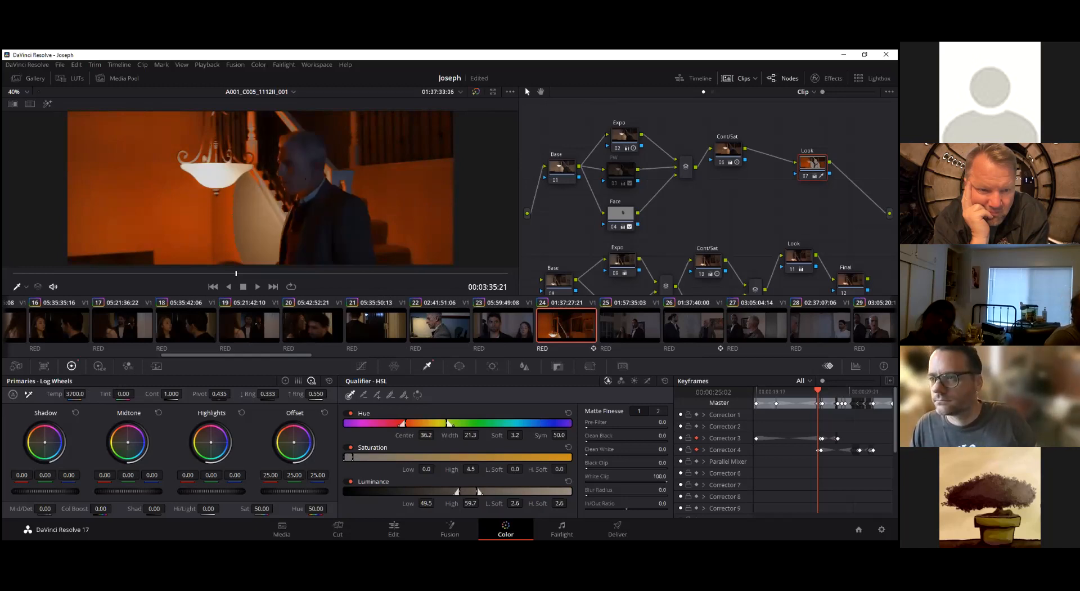
right_click(813, 163)
left_click(822, 173)
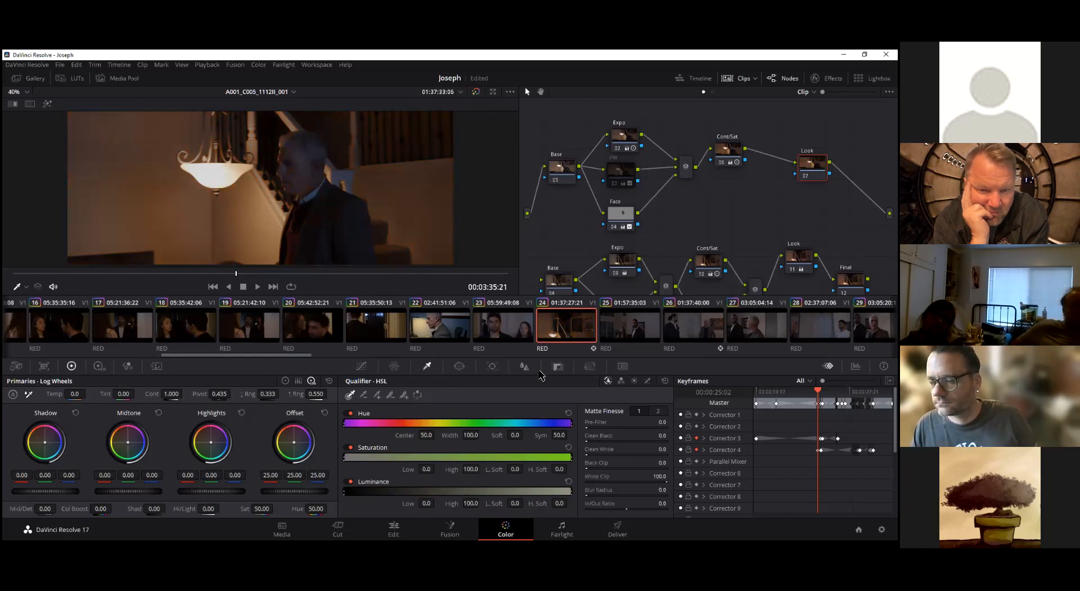
On the Face node, sample the man's face with the HSL qualifier in a highlighted close-up
left_click(612, 219)
mouse_move(612, 219)
left_mouse_down()
mouse_move(621, 210)
mouse_move(613, 219)
left_mouse_up()
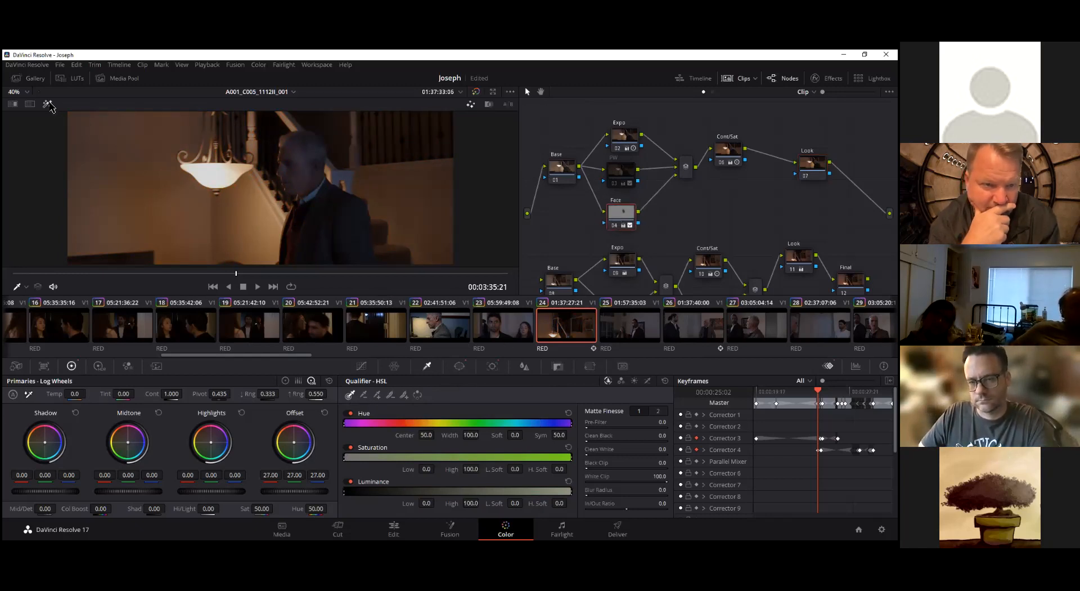
left_click(49, 104)
left_click(303, 170)
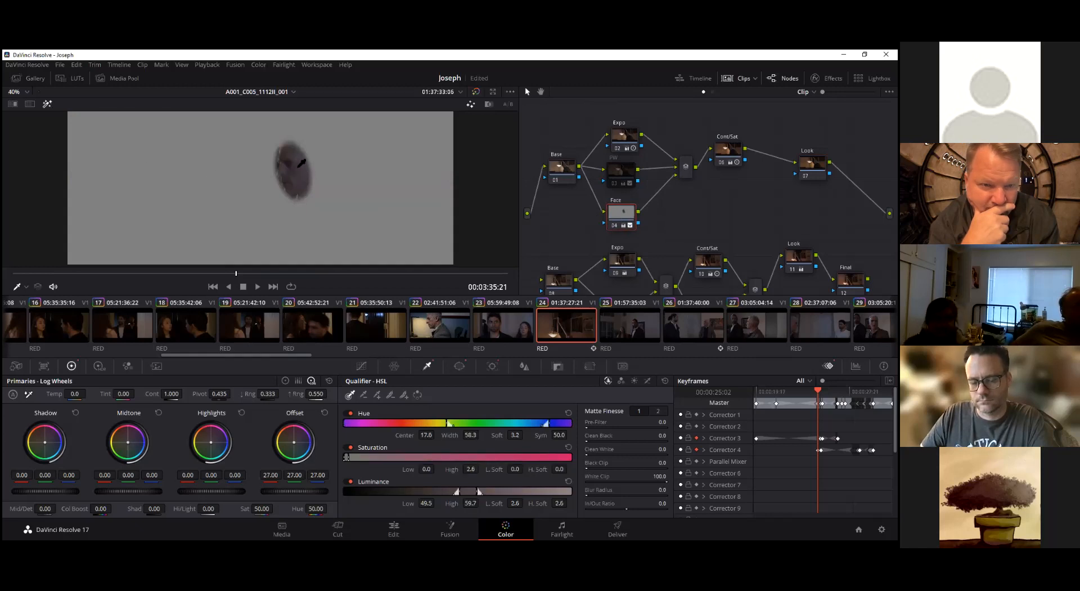
scroll(297, 167, "up", 1)
scroll(297, 168, "up", 5)
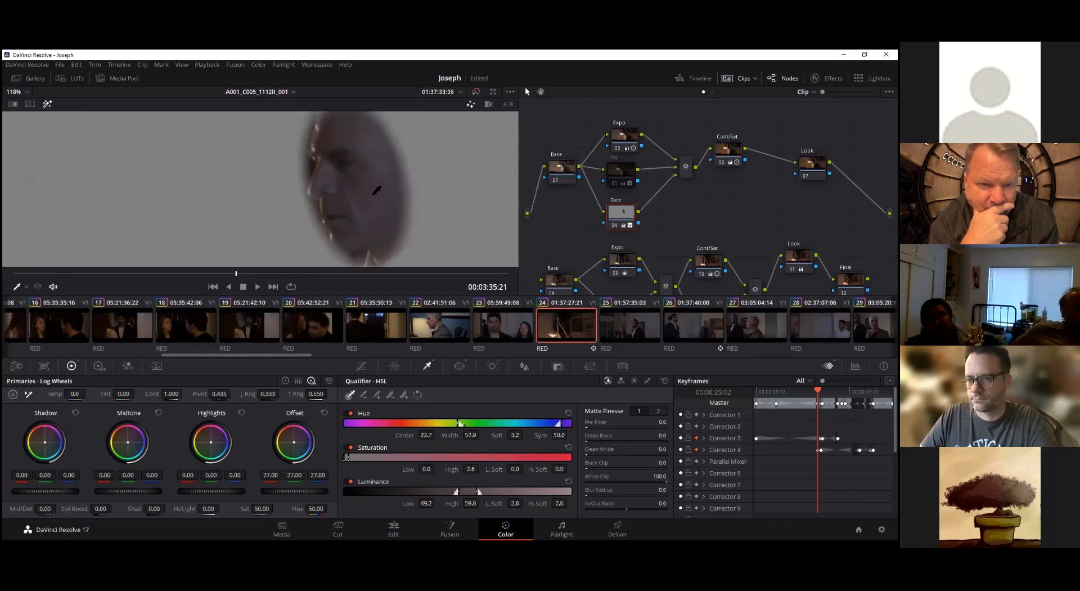
Resample the Face node's qualifier across the man's nose, forehead, jaw and cheek to key the skin within the window
left_click(345, 187)
left_click(323, 176)
left_click(323, 152)
left_click(323, 135)
mouse_move(357, 143)
left_mouse_down()
mouse_move(391, 224)
mouse_move(390, 244)
mouse_move(377, 244)
mouse_move(392, 244)
mouse_move(362, 241)
left_mouse_up()
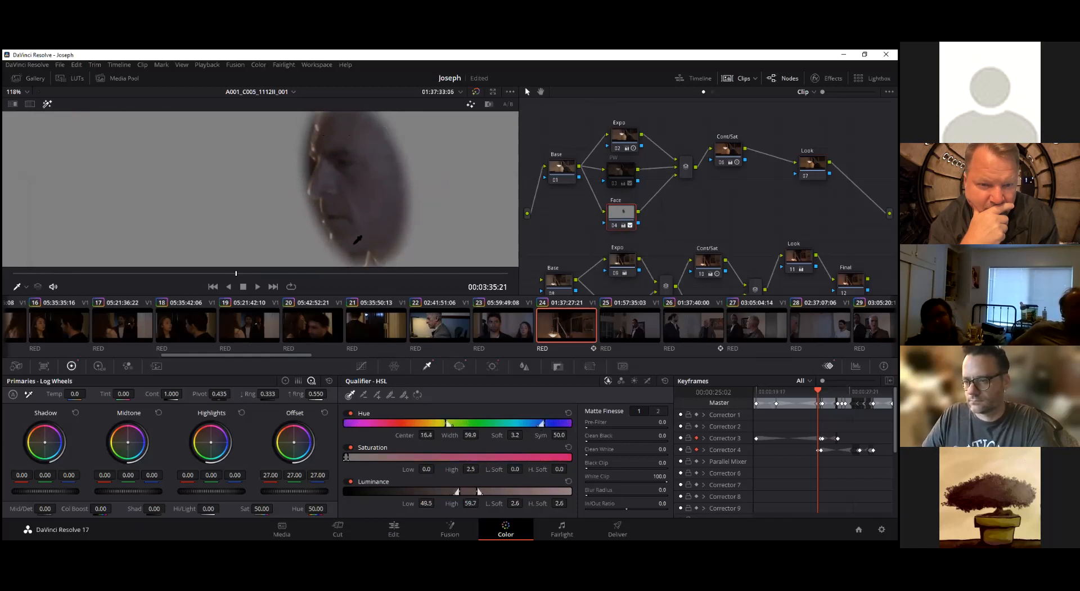
left_click(336, 230)
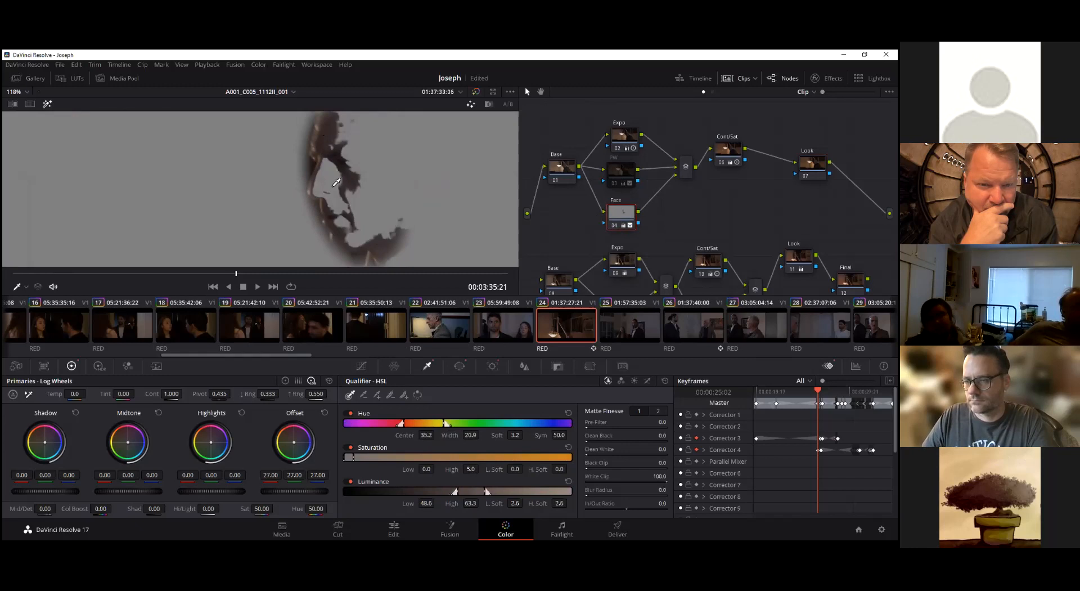
mouse_move(355, 176)
left_mouse_down()
mouse_move(327, 137)
mouse_move(334, 129)
mouse_move(372, 163)
mouse_move(390, 231)
mouse_move(374, 235)
mouse_move(350, 204)
left_mouse_up()
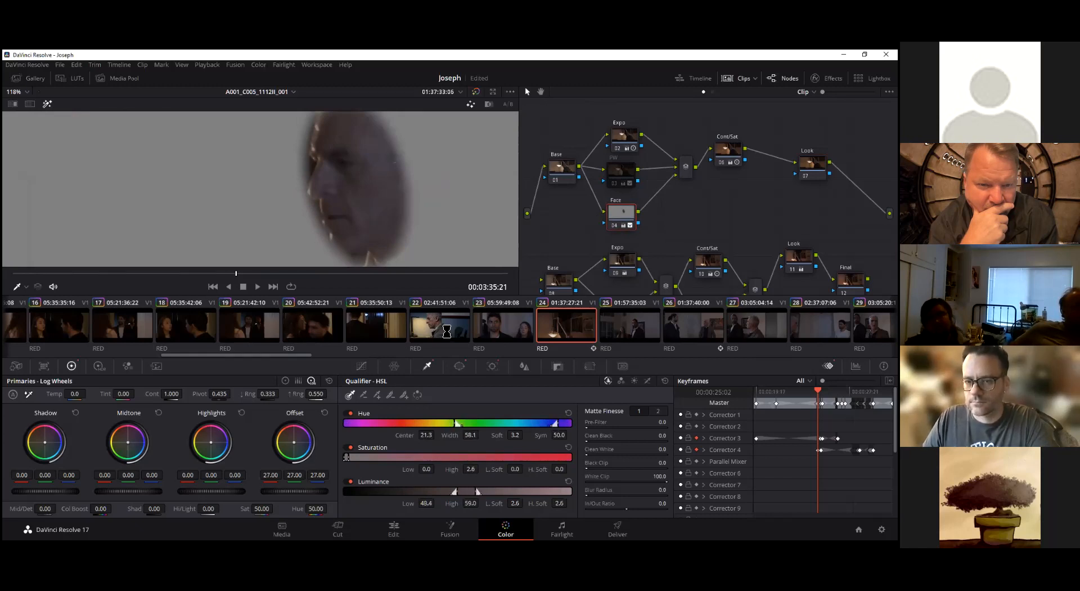
On clip 22, turn off the highlight view for node 06 and move that node above the others in the graph
left_click(447, 332)
scroll(270, 191, "down", 5)
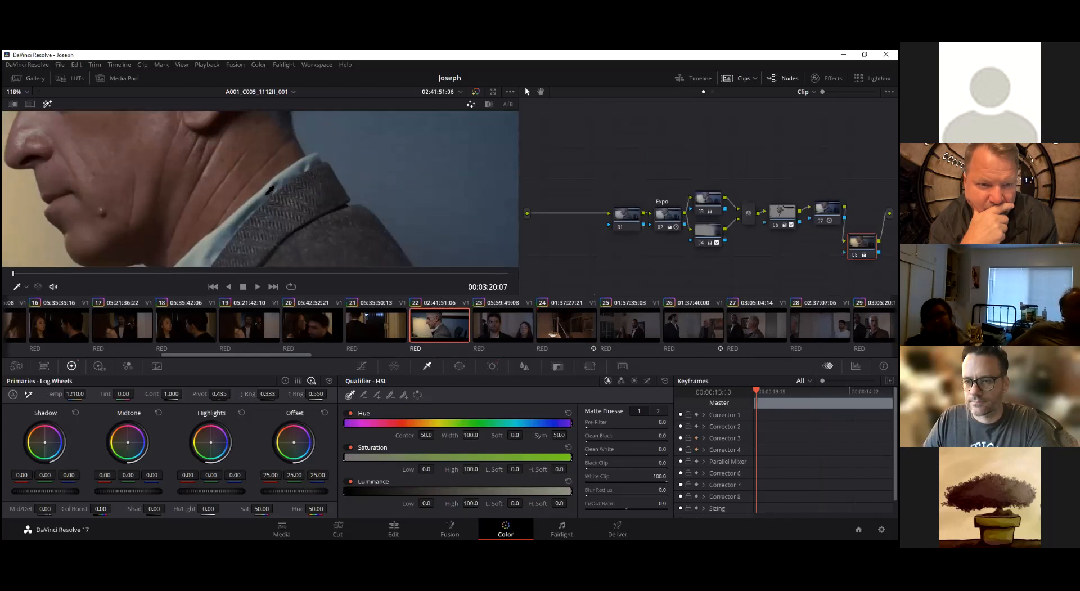
scroll(270, 190, "down", 2)
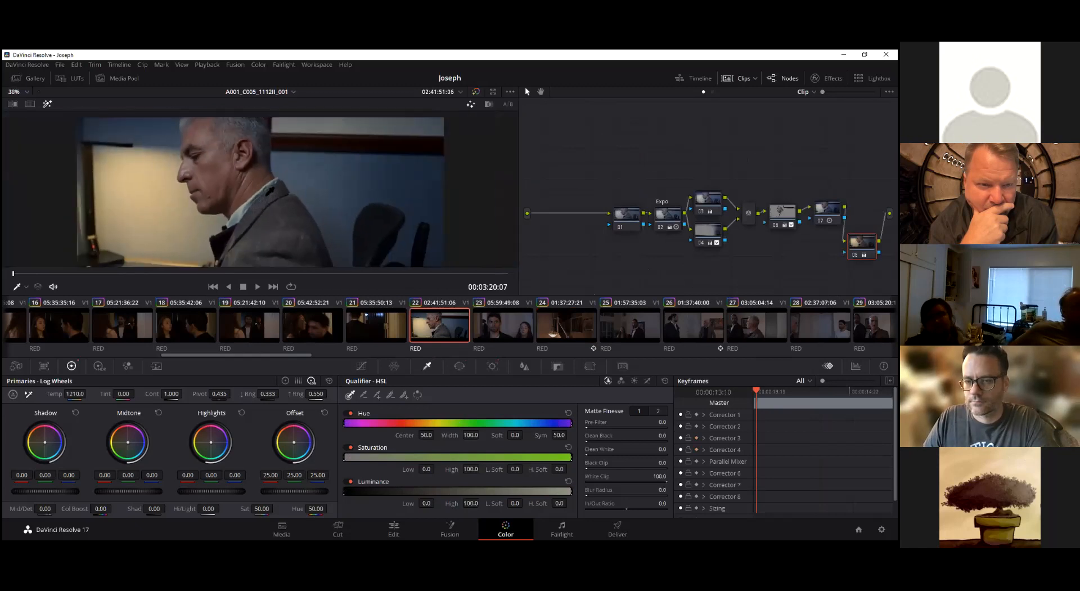
scroll(269, 192, "down", 1)
left_click(783, 213)
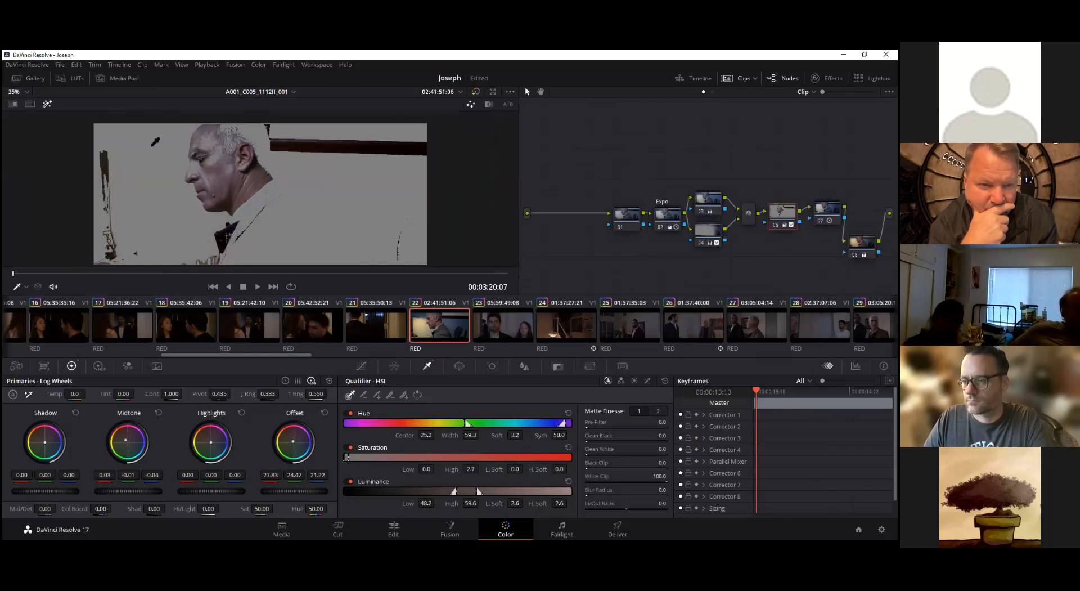
left_click(47, 105)
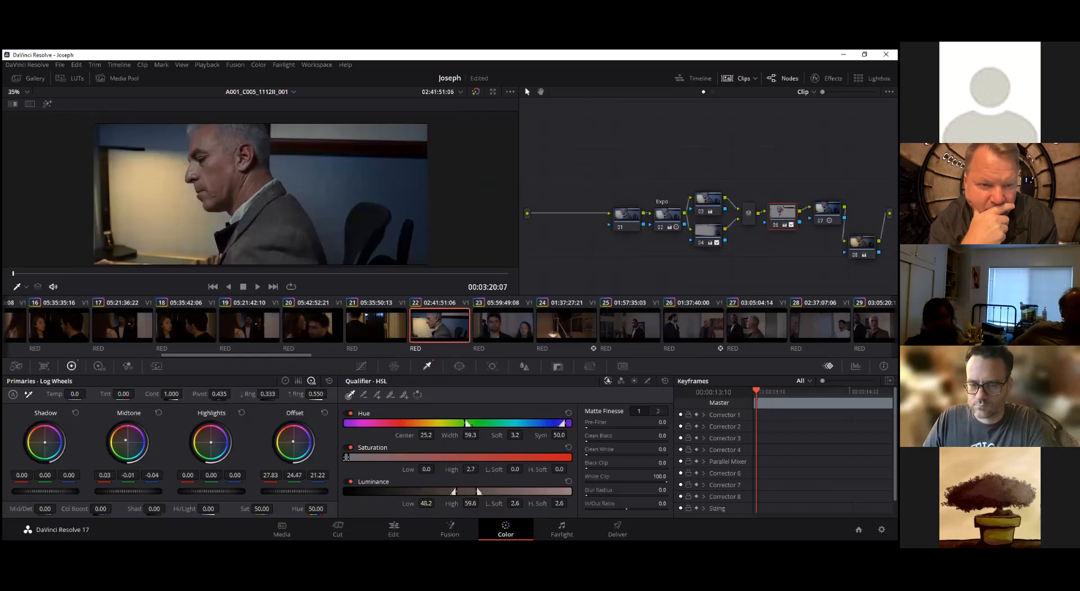
left_click_drag(782, 213, 785, 168)
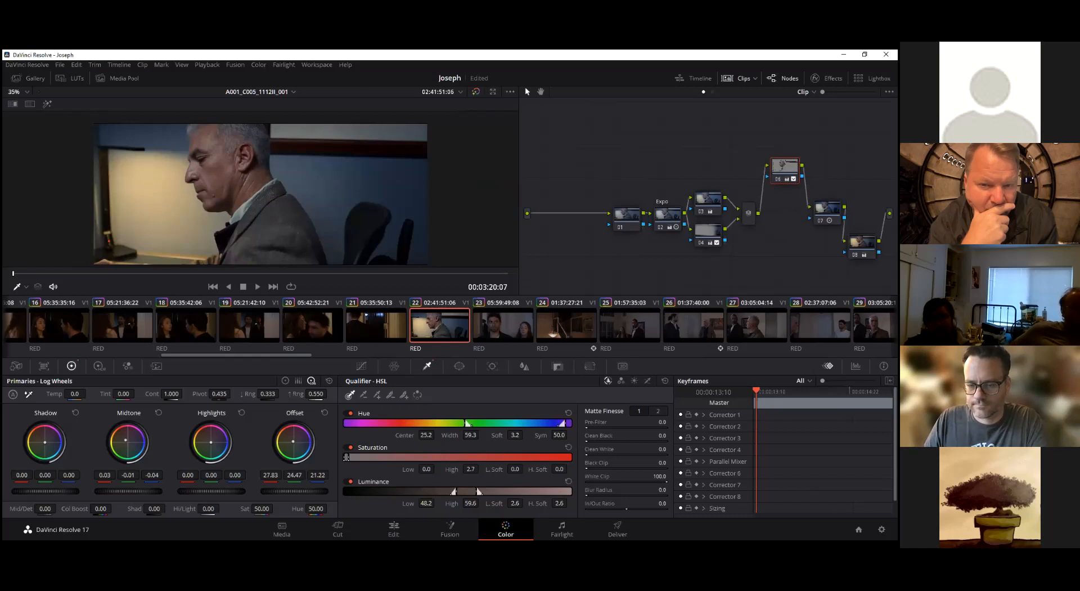
Compare clip 22's full frame with node 06 disabled and enabled
key("ctrl+d")
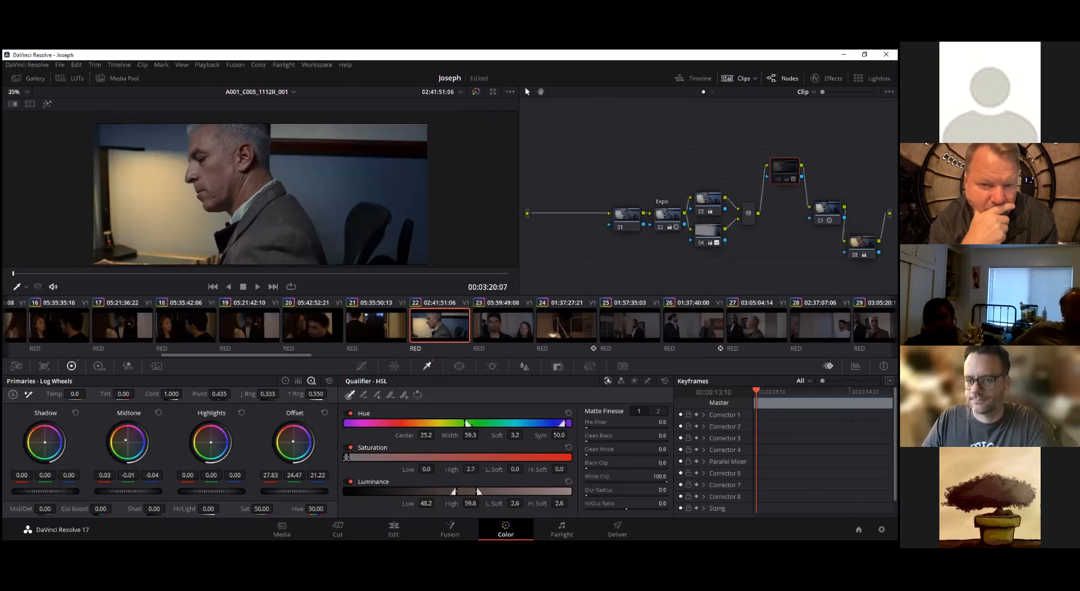
key("ctrl+d")
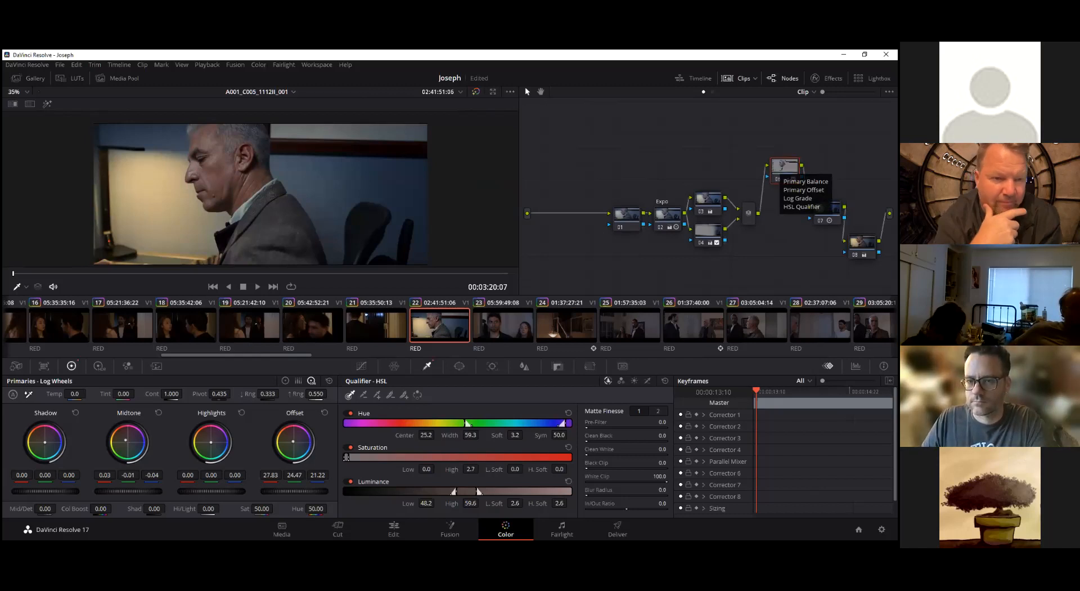
key("ctrl+d")
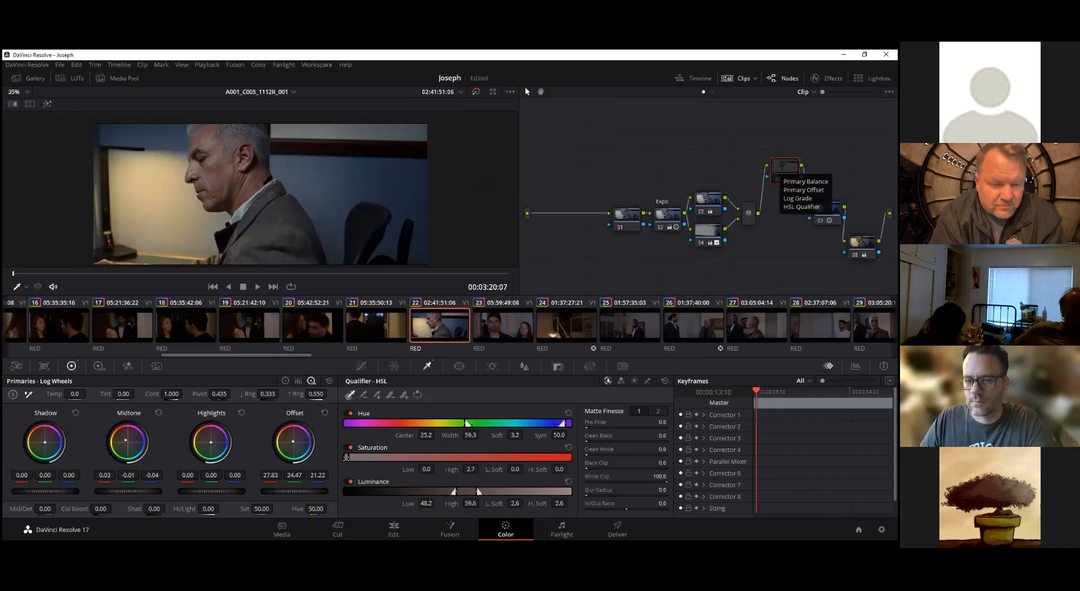
key("ctrl+d")
key("ctrl+d")
key("ctrl+d")
key("ctrl+d")
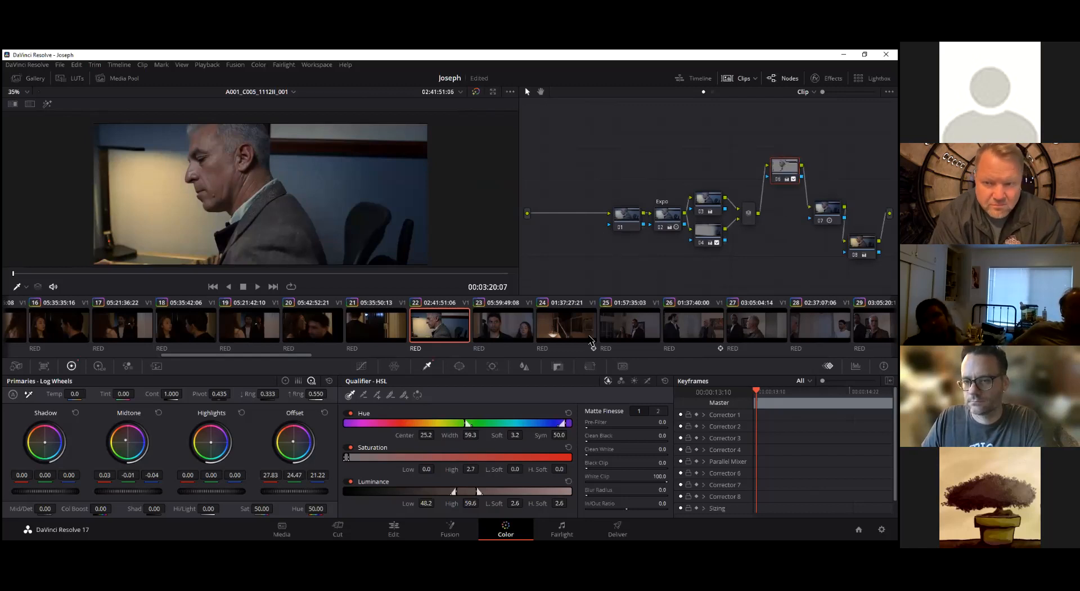
Return to clip 24 and review the man's movement up to 00:03:37:14 and back at 00:03:35:13
left_click(571, 330)
left_click_drag(184, 280, 319, 281)
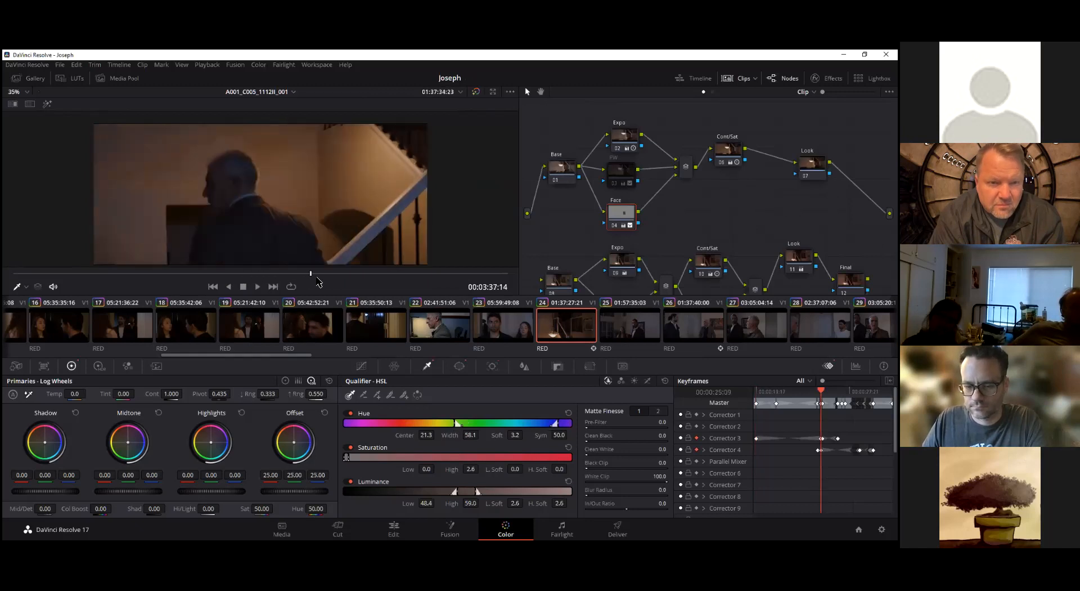
left_click(227, 274)
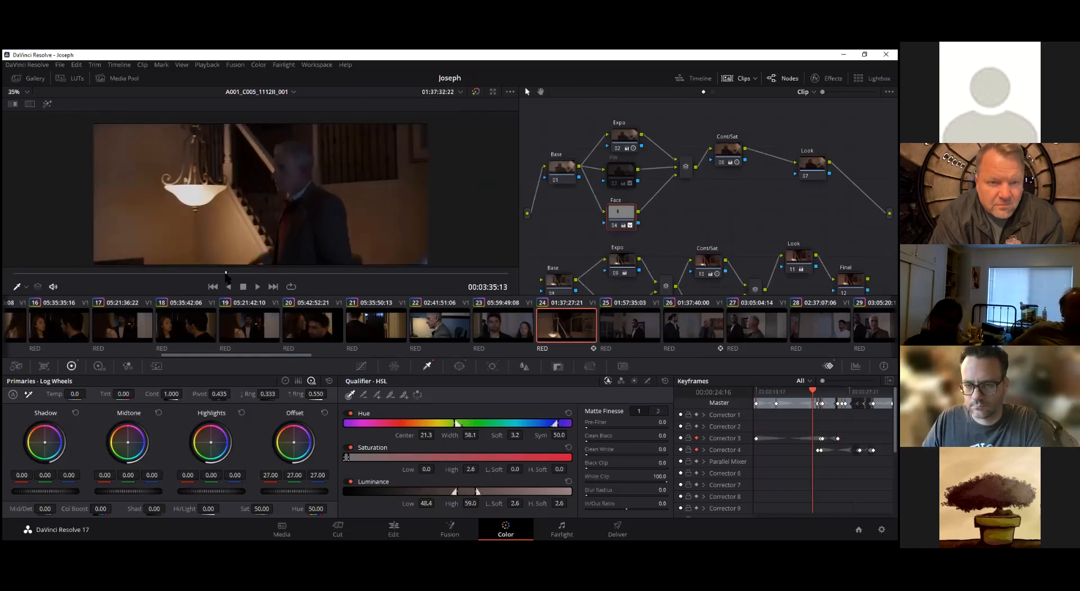
At 00:03:35:19, shift the Face node's offset to 27.86, 26.84, 25.35 while judging the man's face close up
left_click_drag(226, 274, 232, 274)
scroll(360, 150, "up", 5)
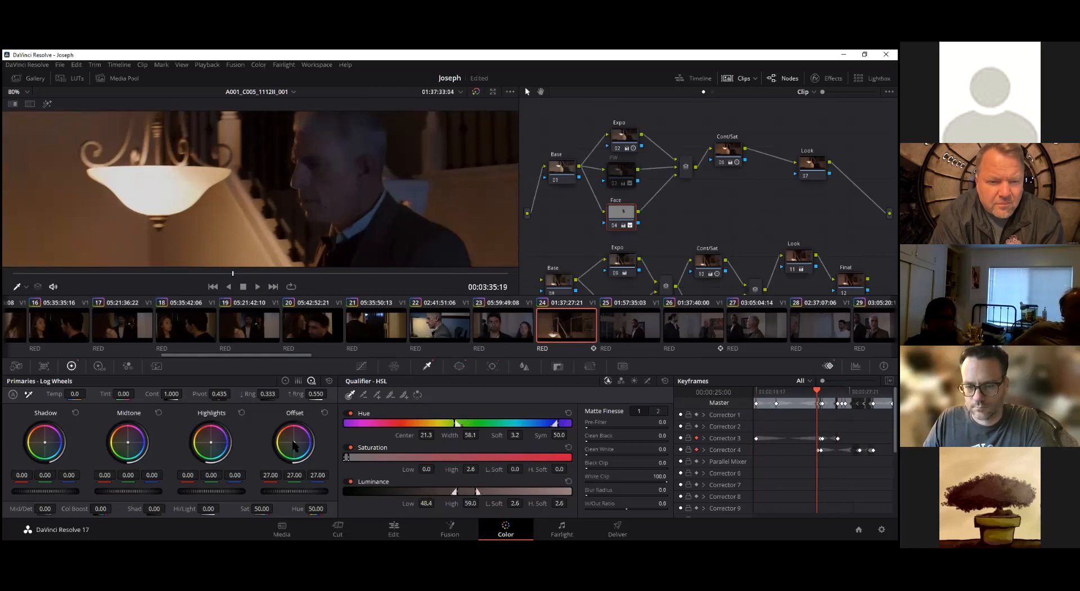
left_click_drag(294, 443, 293, 441)
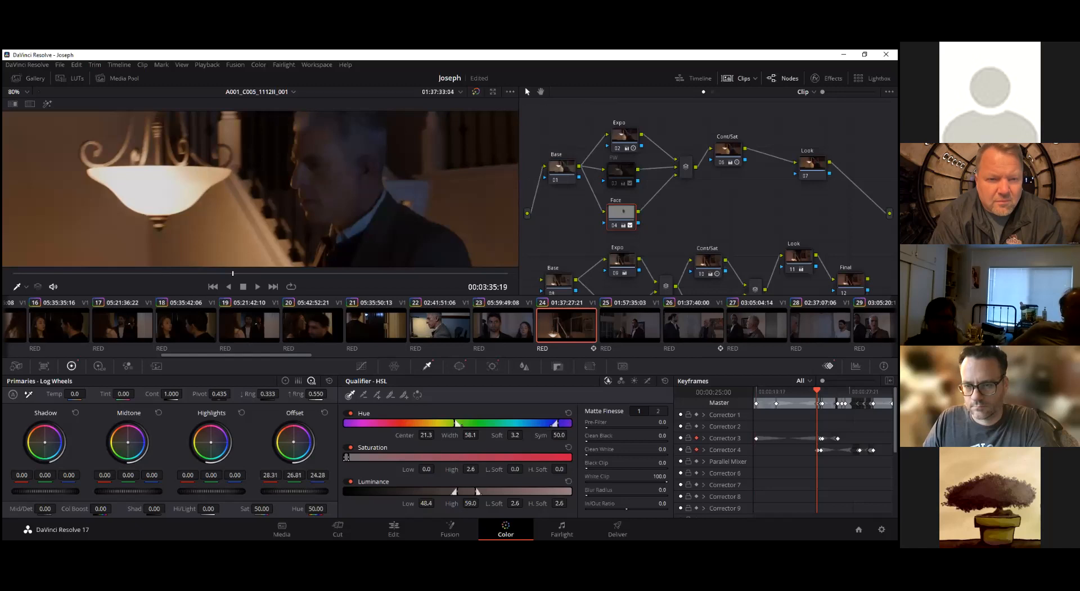
left_click_drag(293, 442, 294, 442)
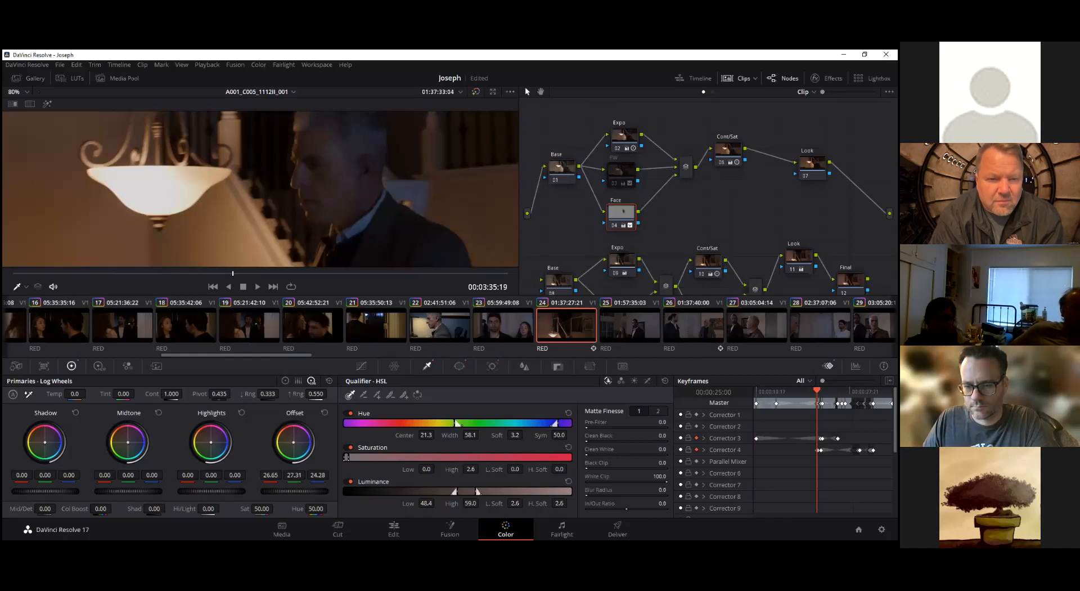
left_click_drag(294, 443, 293, 441)
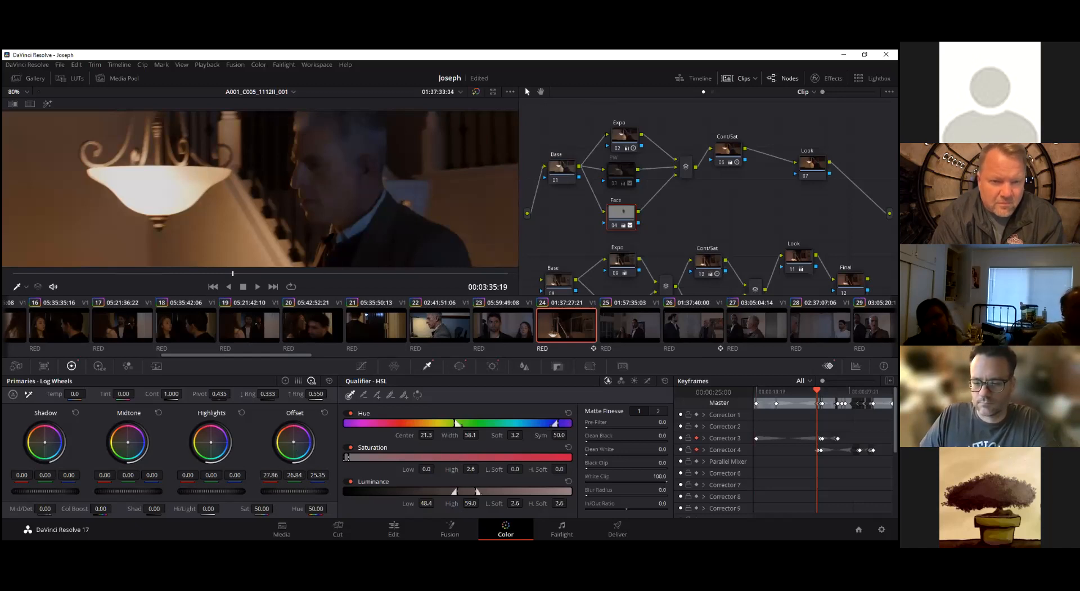
scroll(242, 256, "down", 5)
At 00:03:33:03, set the temperature of the upper graph's Look node to 1830 and reposition the node
left_click_drag(237, 276, 122, 276)
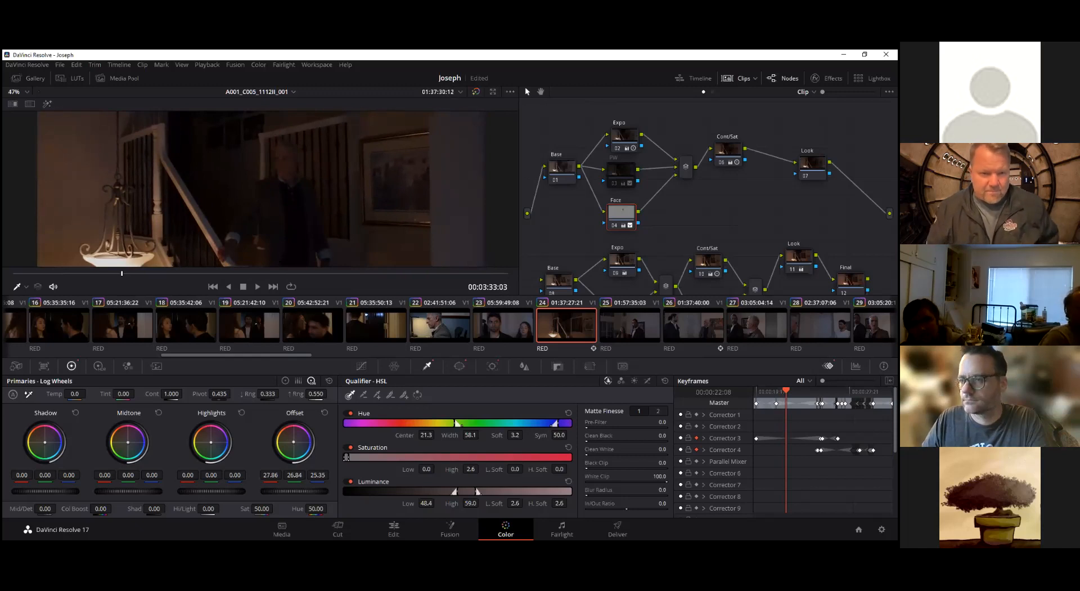
left_click(813, 166)
left_click_drag(812, 166, 807, 151)
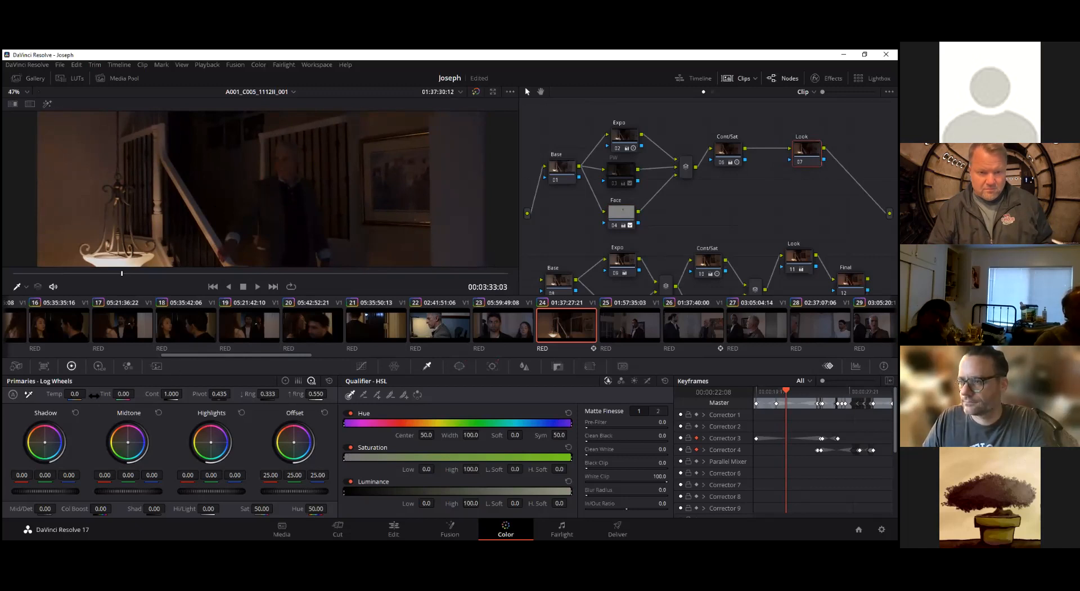
left_click_drag(75, 394, 88, 393)
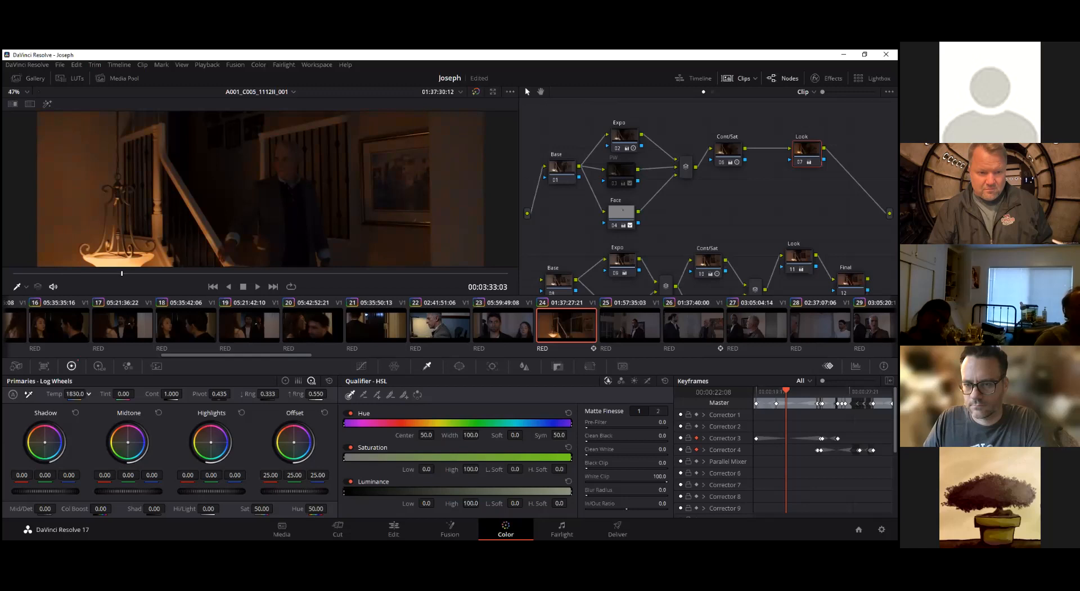
On the clip's last frame, set the Look node's temperature to -260 and tint to -31
left_click_drag(121, 272, 508, 273)
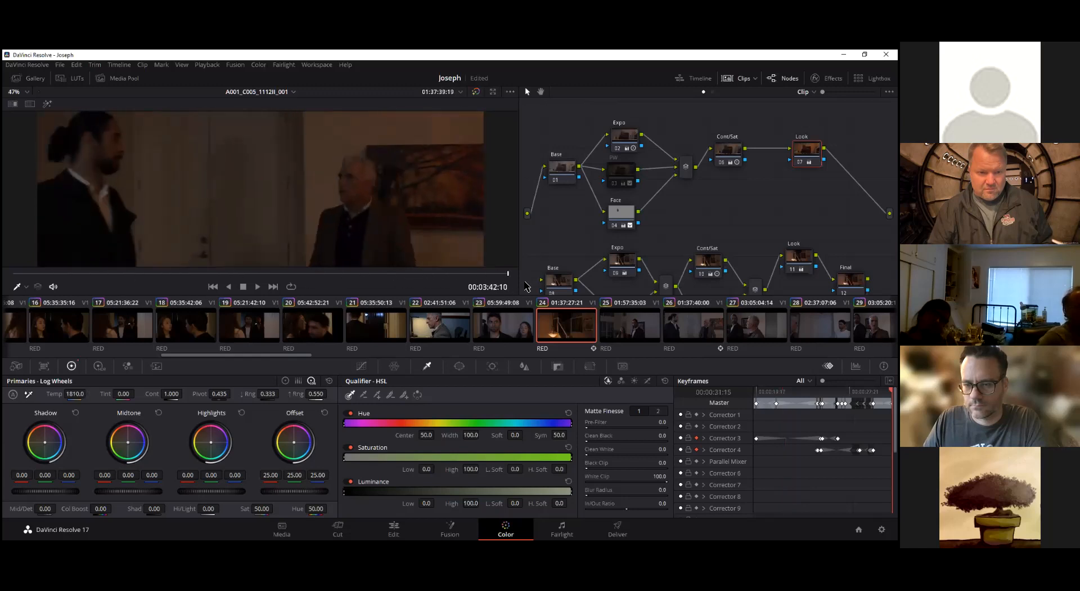
left_click_drag(75, 394, 2, 393)
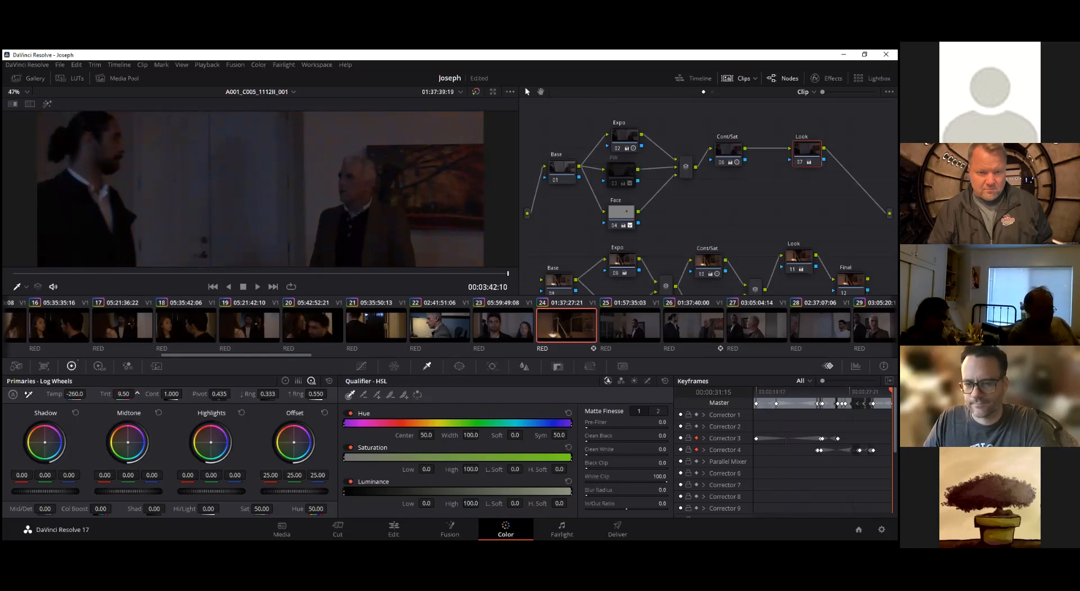
left_click_drag(125, 394, 68, 394)
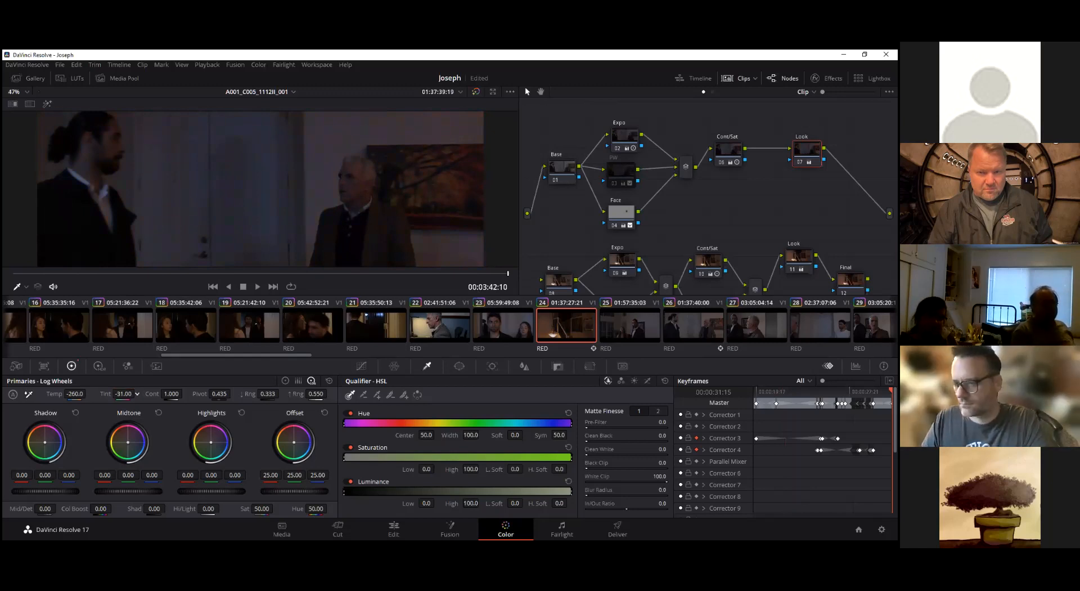
At 00:03:32:14, balance the Look node's log highlights to 0.05, 0.00, -0.12 and its offset to 27.40, 24.22, 25.33
left_click_drag(43, 274, 100, 276)
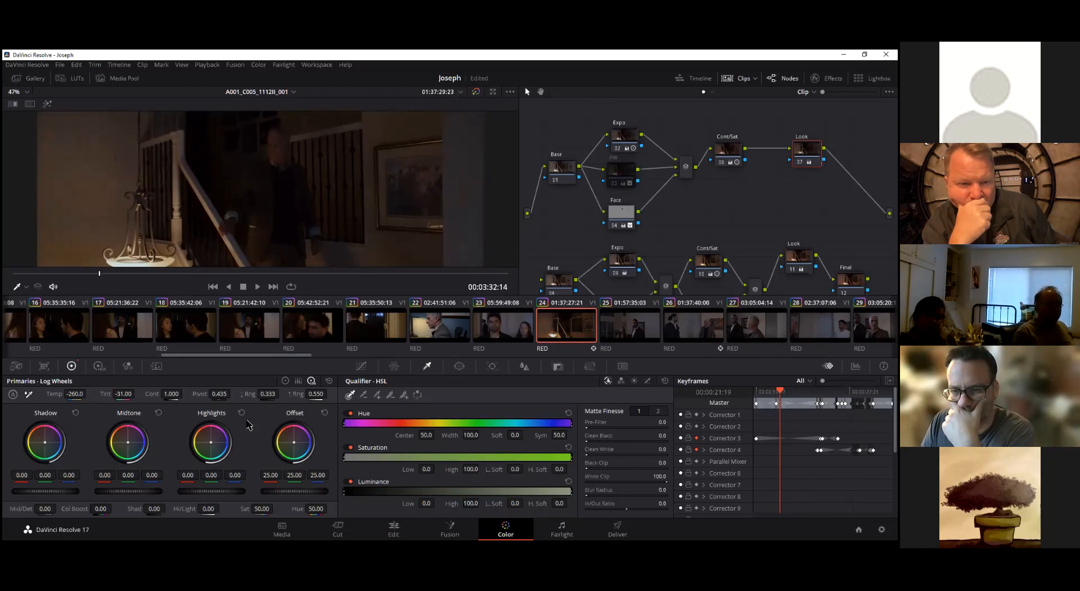
left_click(286, 381)
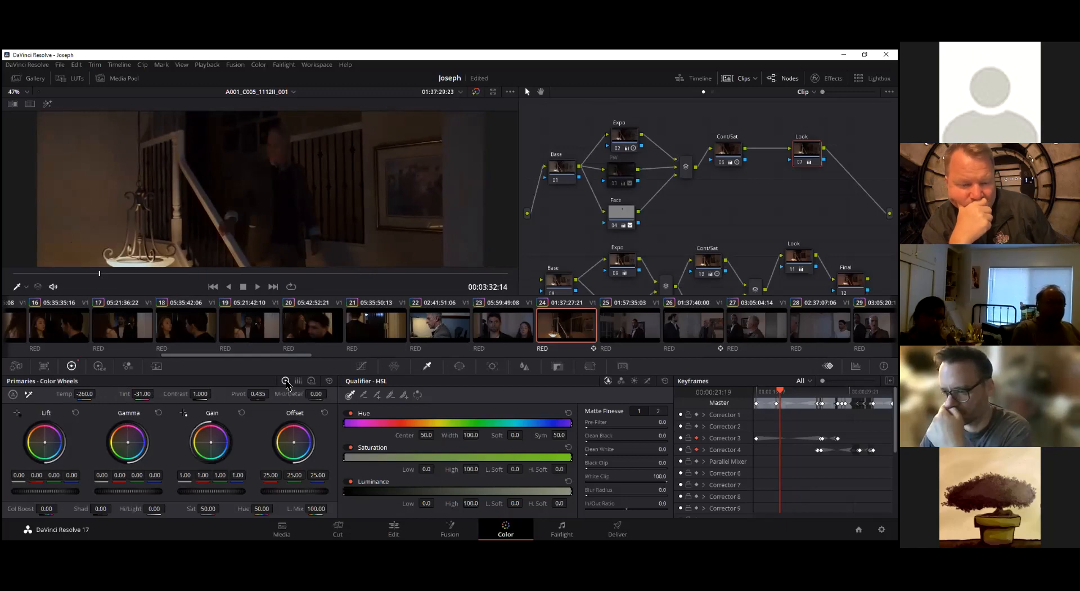
left_click(312, 381)
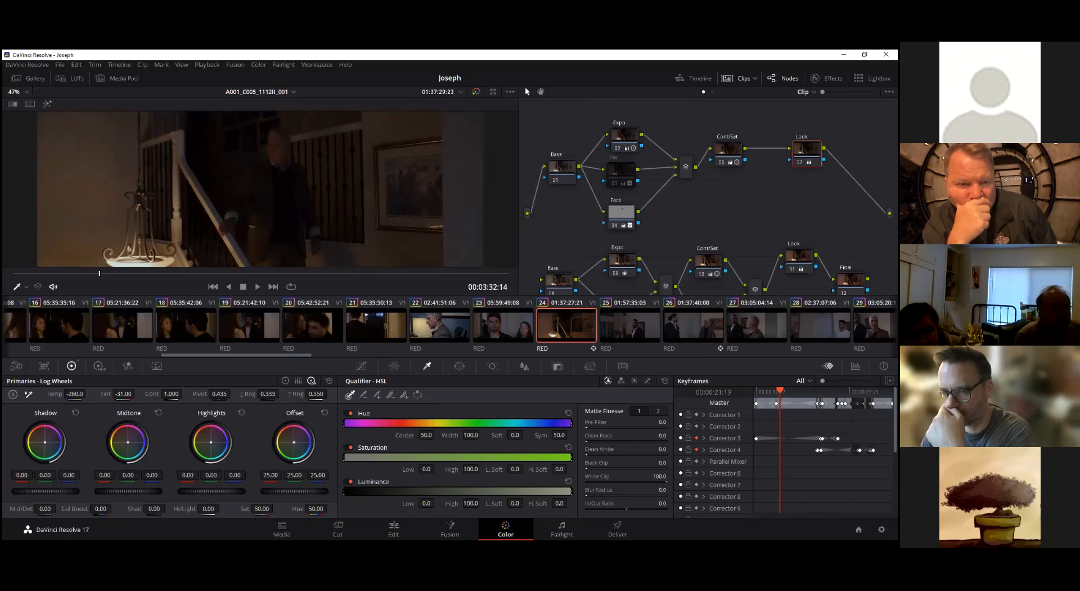
left_click_drag(294, 442, 295, 442)
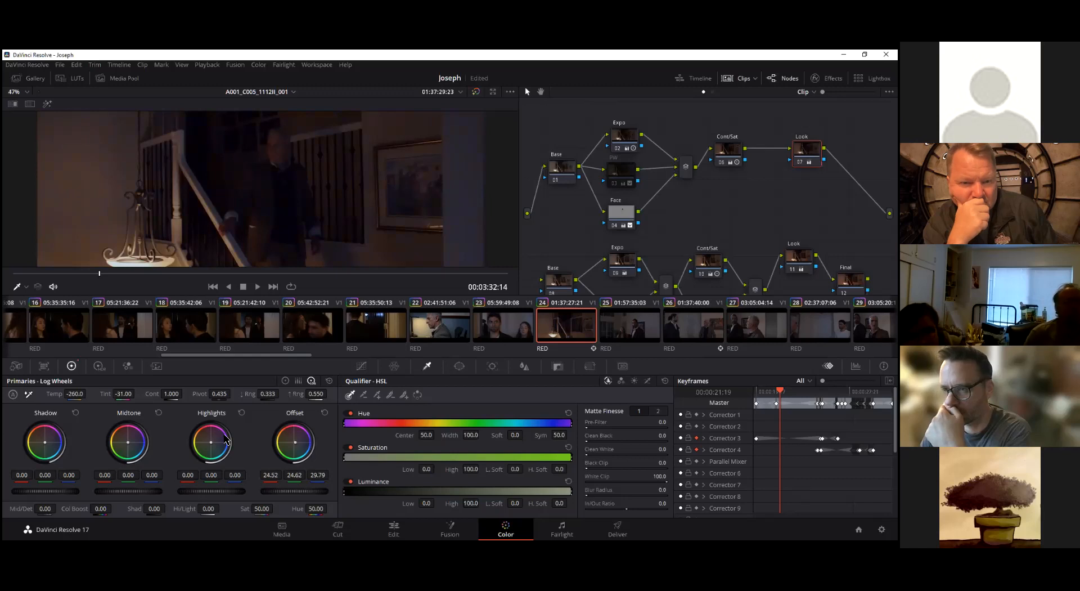
left_click_drag(212, 443, 209, 438)
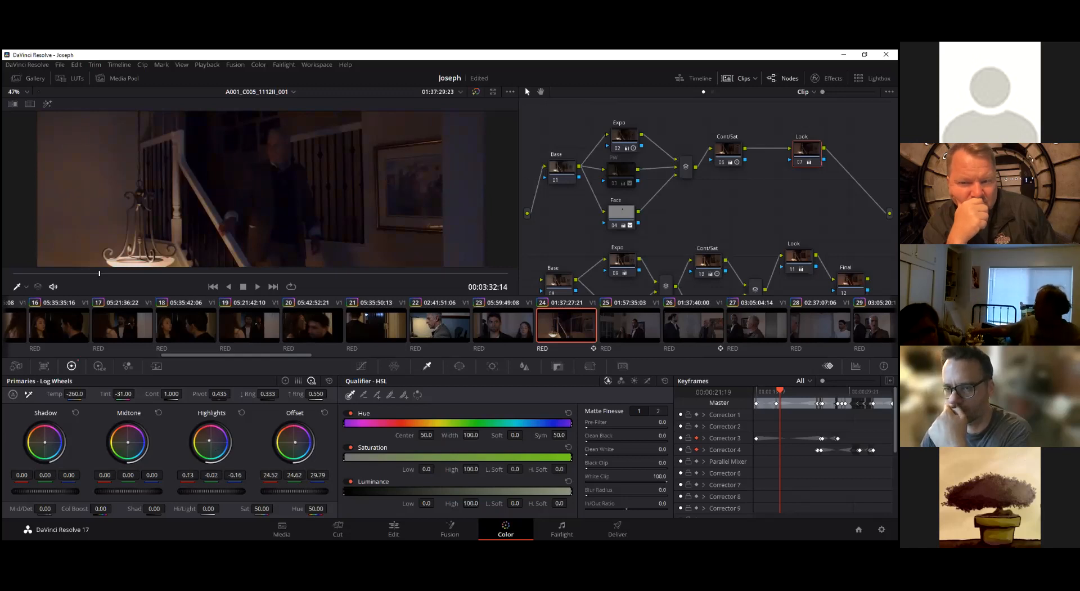
left_click_drag(209, 436, 210, 442)
left_click_drag(309, 446, 311, 443)
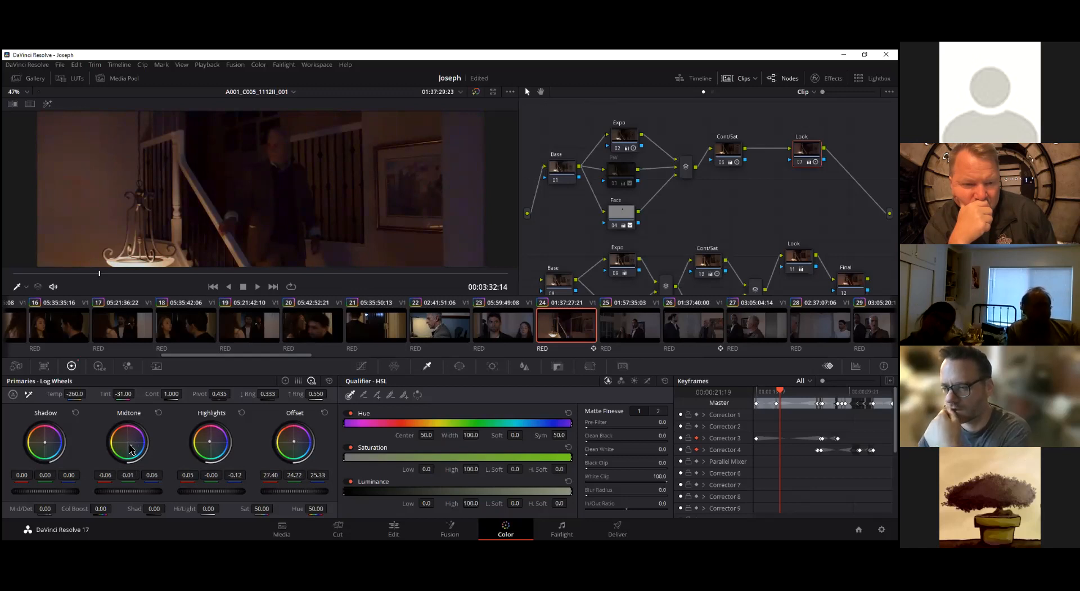
Cool the Look node with shadows at -0.18, 0.05, 0.08, midtones at -0.04, 0.00, 0.11, temperature 980 and tint -54
left_click_drag(130, 445, 129, 441)
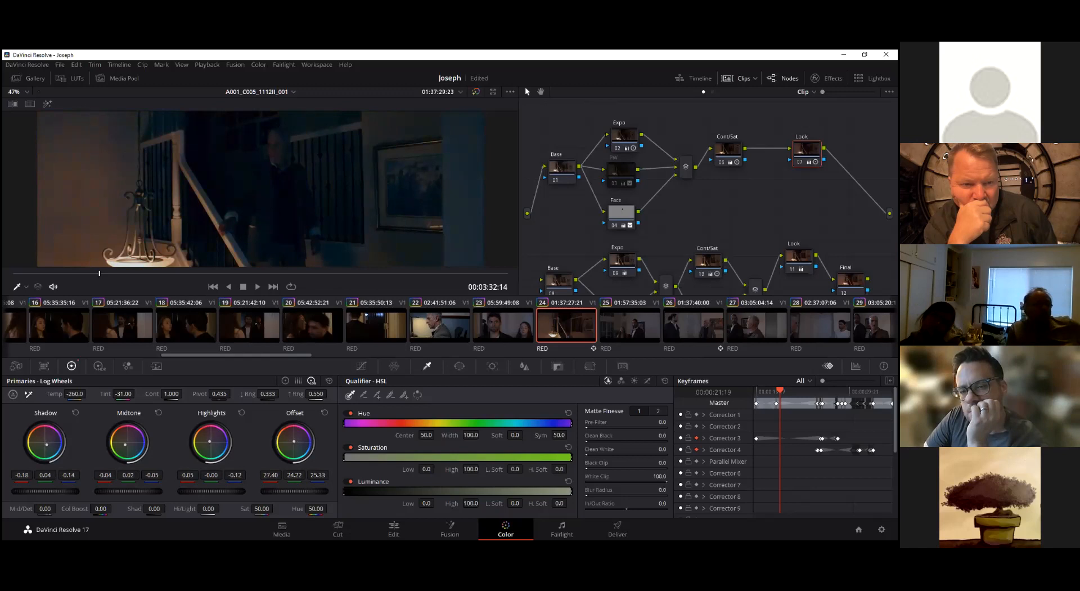
left_click_drag(48, 444, 47, 443)
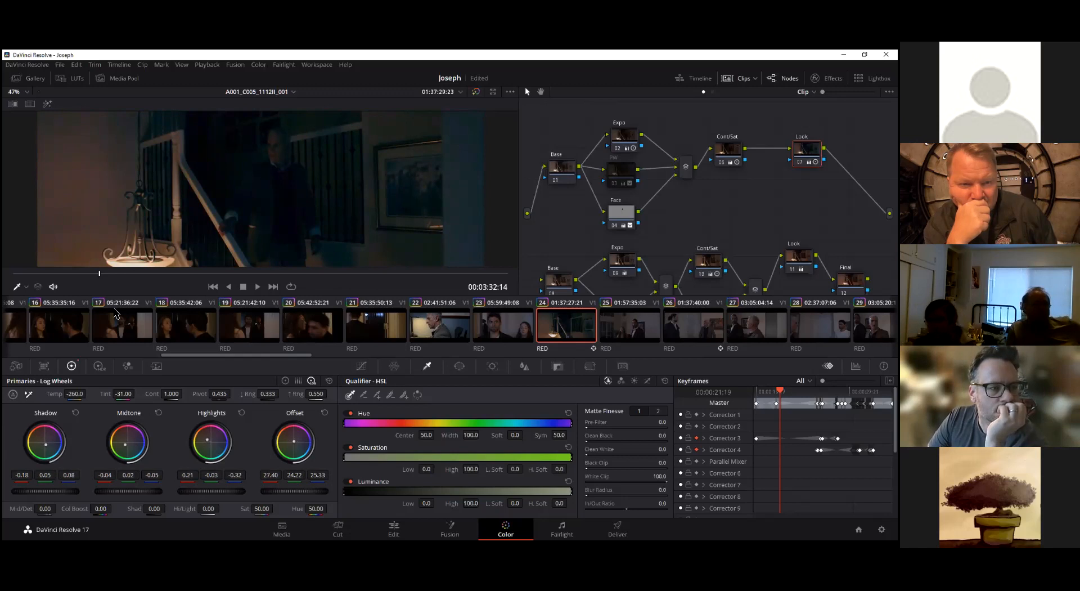
left_click_drag(132, 447, 129, 446)
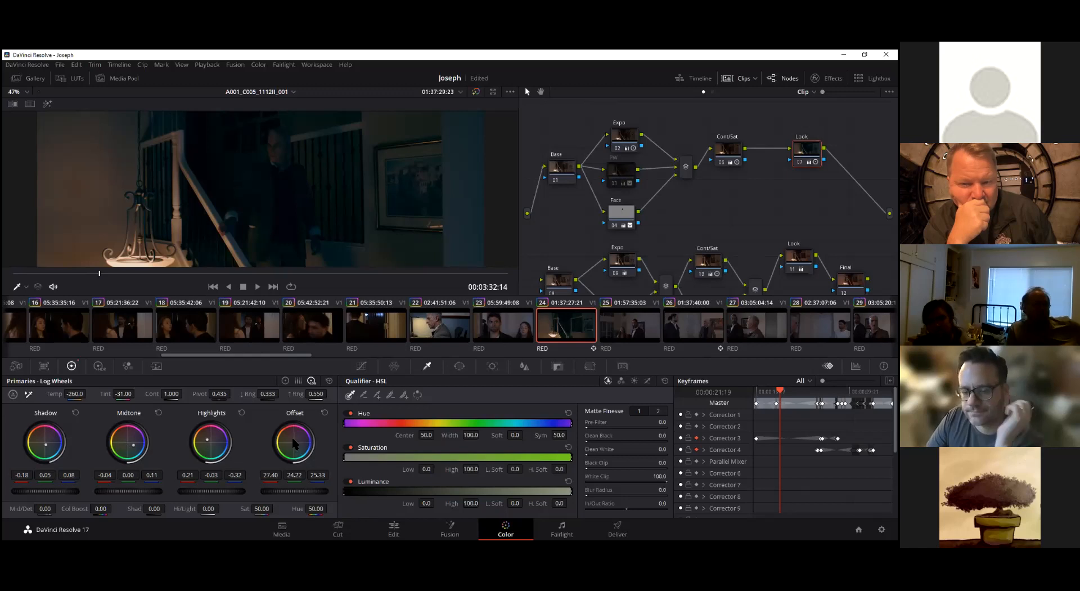
left_click_drag(293, 441, 295, 441)
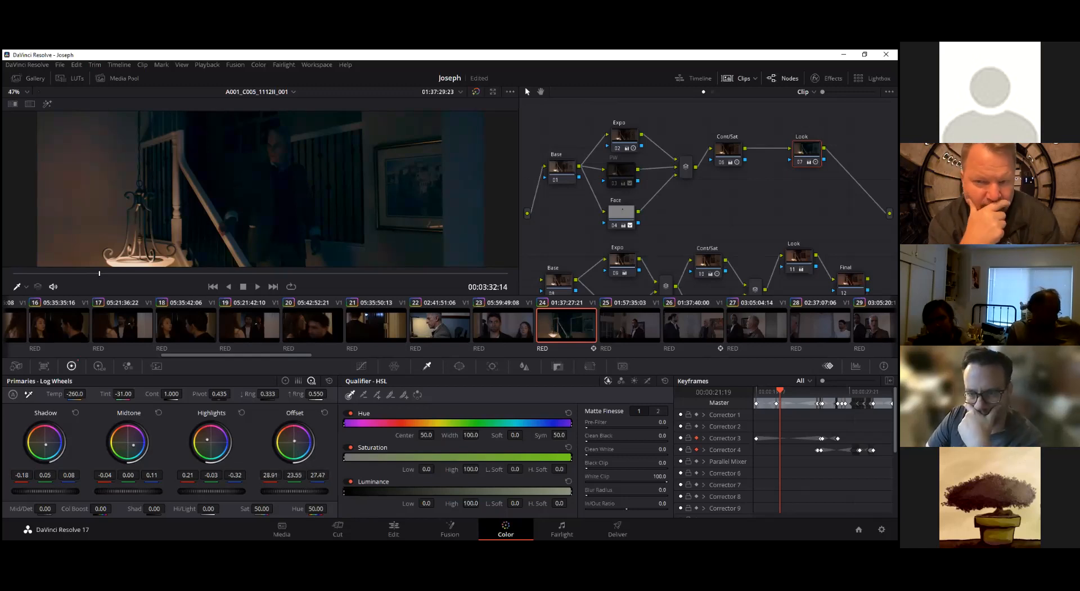
mouse_move(123, 394)
left_mouse_down()
mouse_move(65, 394)
mouse_move(117, 394)
left_mouse_up()
On the last frame, display the waveform scope and set the Look node's temperature to 1310 and tint to 18
left_click_drag(92, 276, 512, 284)
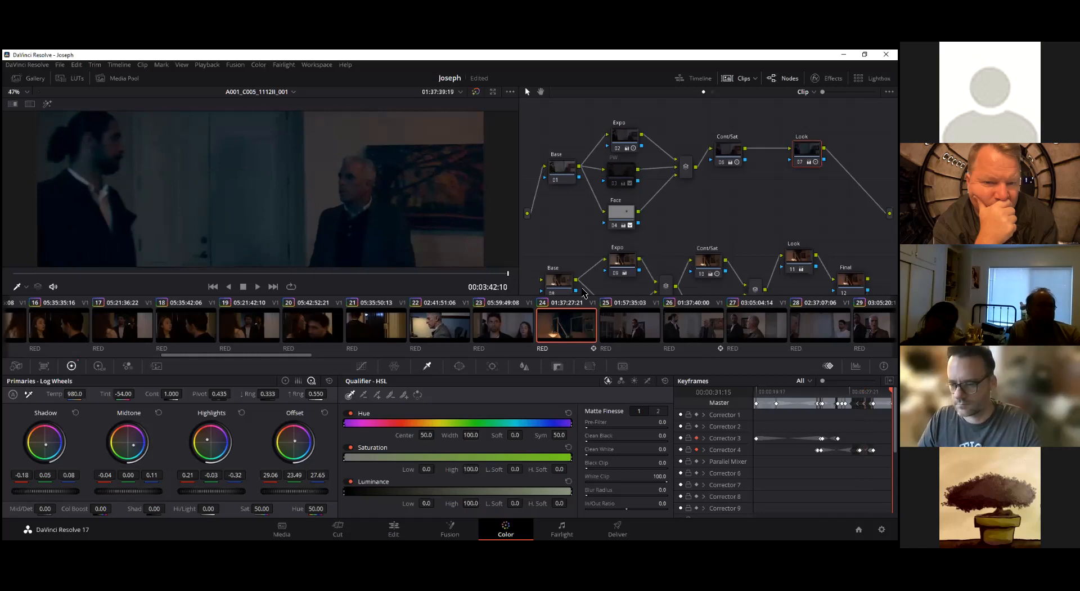
left_click_drag(806, 149, 801, 144)
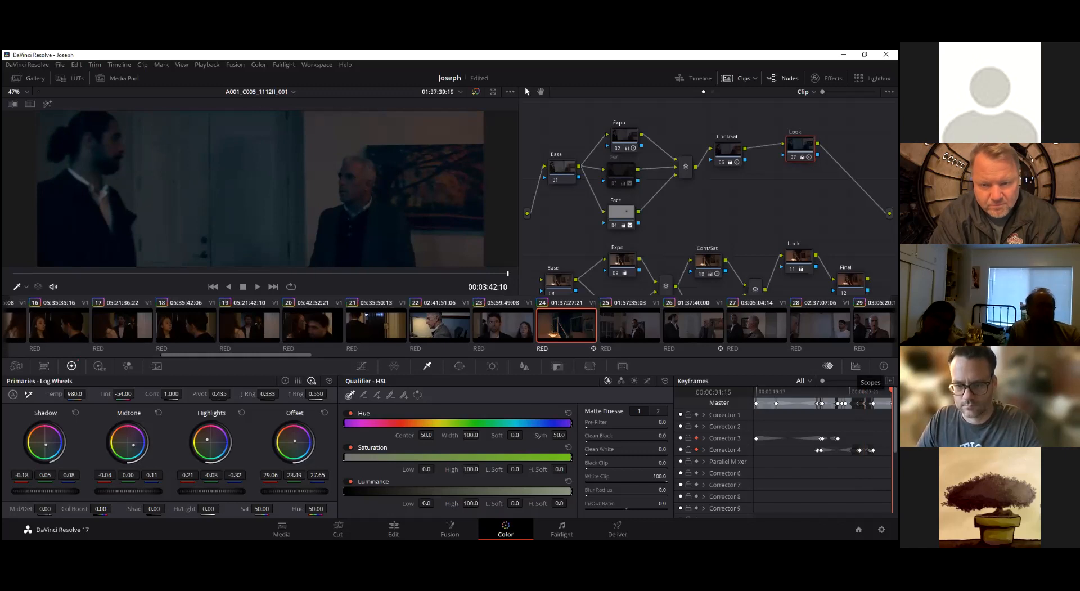
left_click(855, 366)
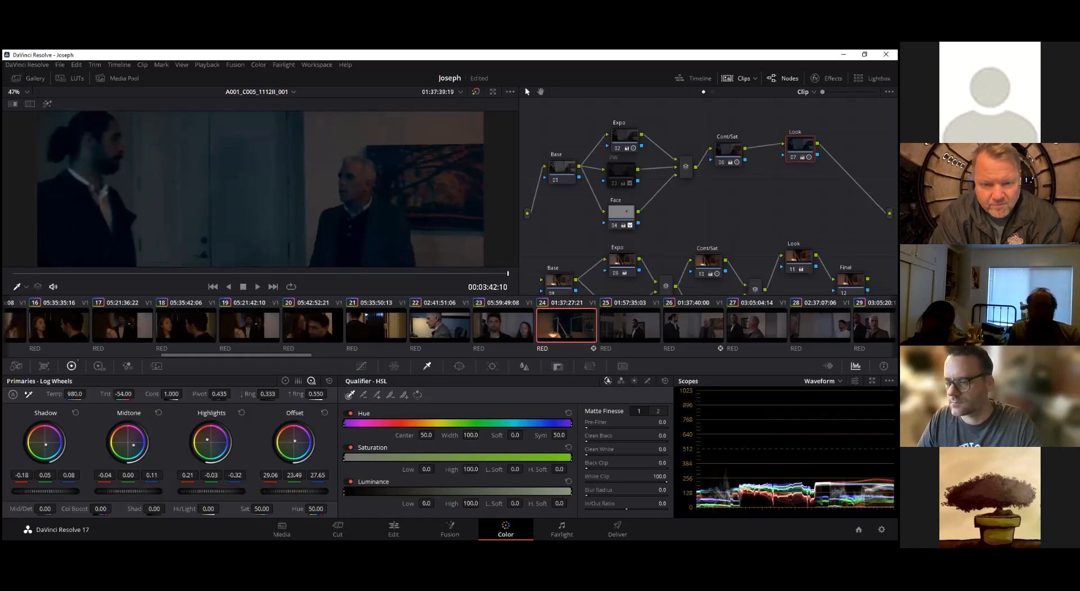
left_click_drag(124, 394, 82, 394)
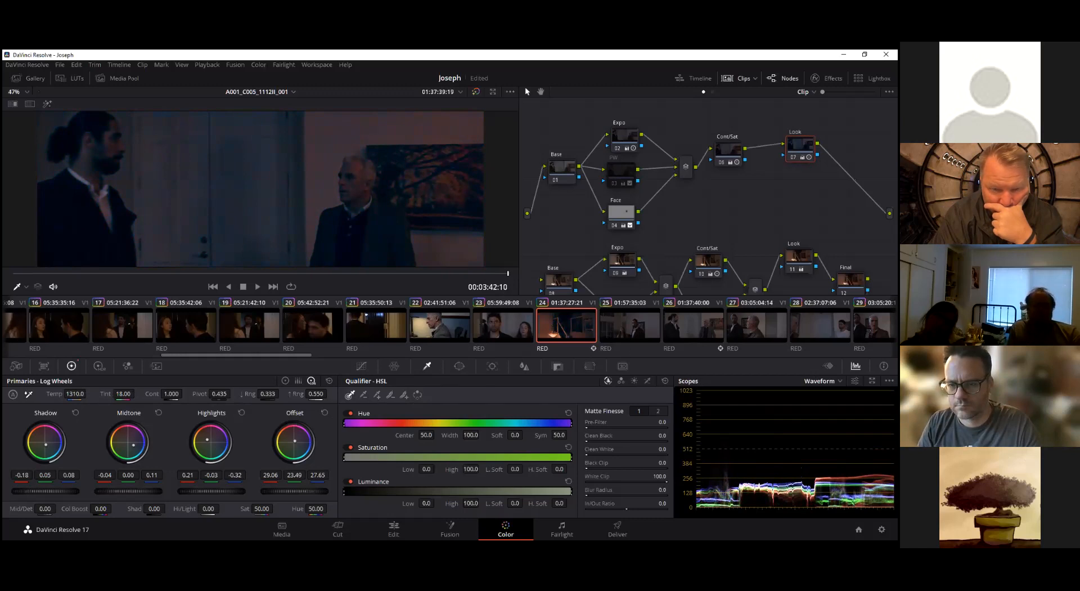
left_click_drag(800, 145, 823, 134)
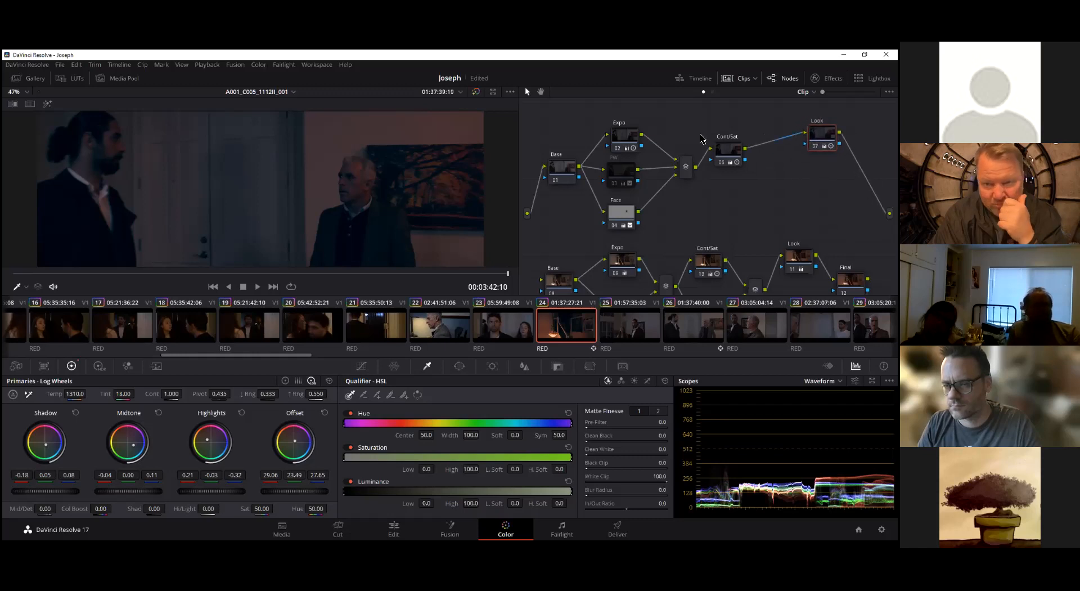
mouse_move(822, 134)
left_mouse_down()
mouse_move(843, 148)
mouse_move(819, 139)
left_mouse_up()
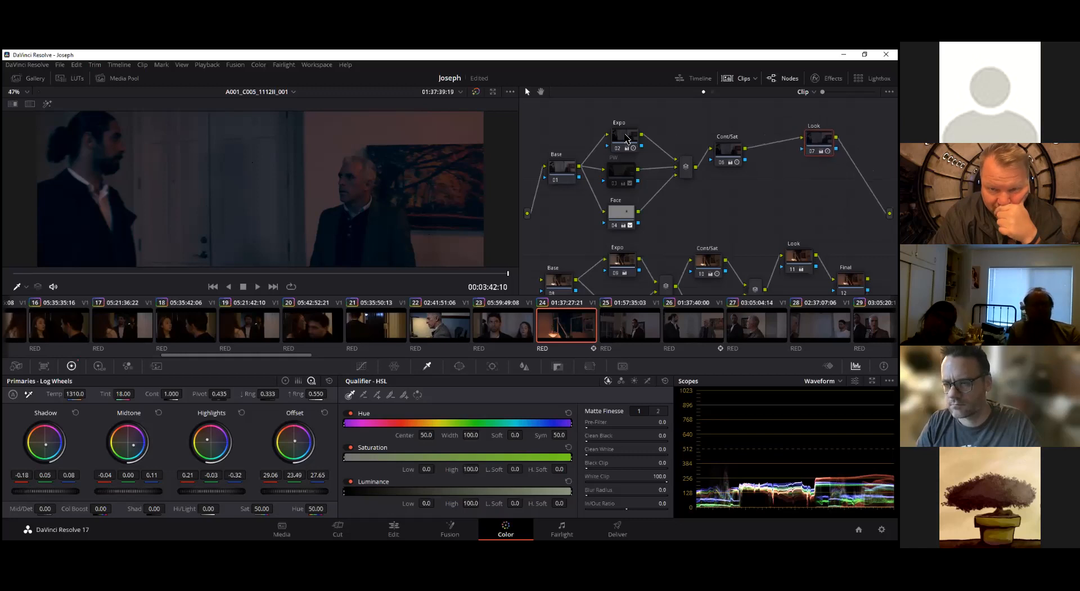
Raise the upper graph's Expo node gamma to 0.00 on all channels
left_click_drag(626, 136, 632, 128)
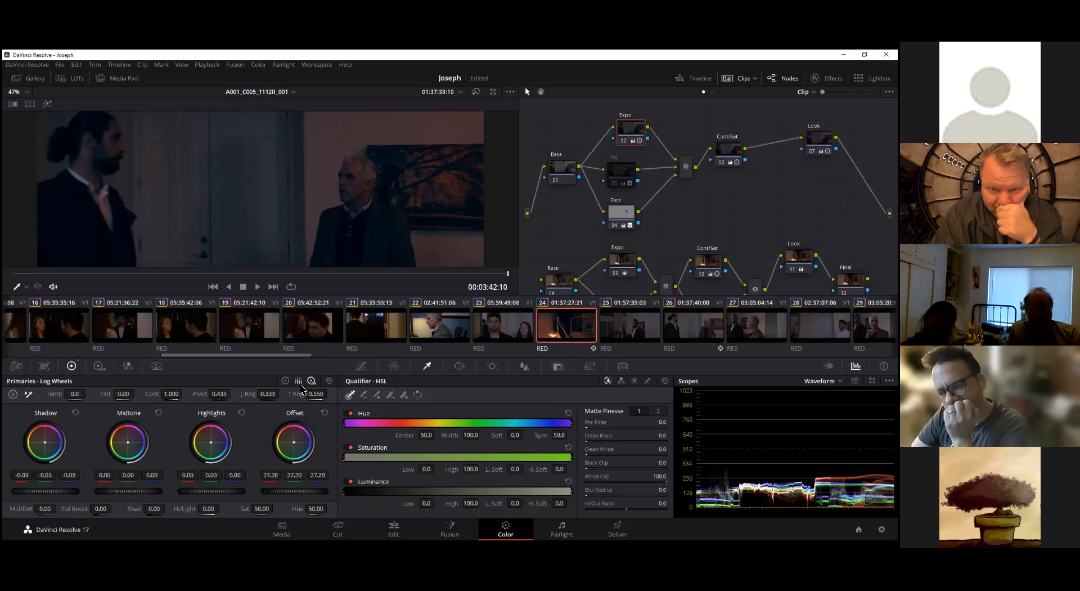
left_click(298, 381)
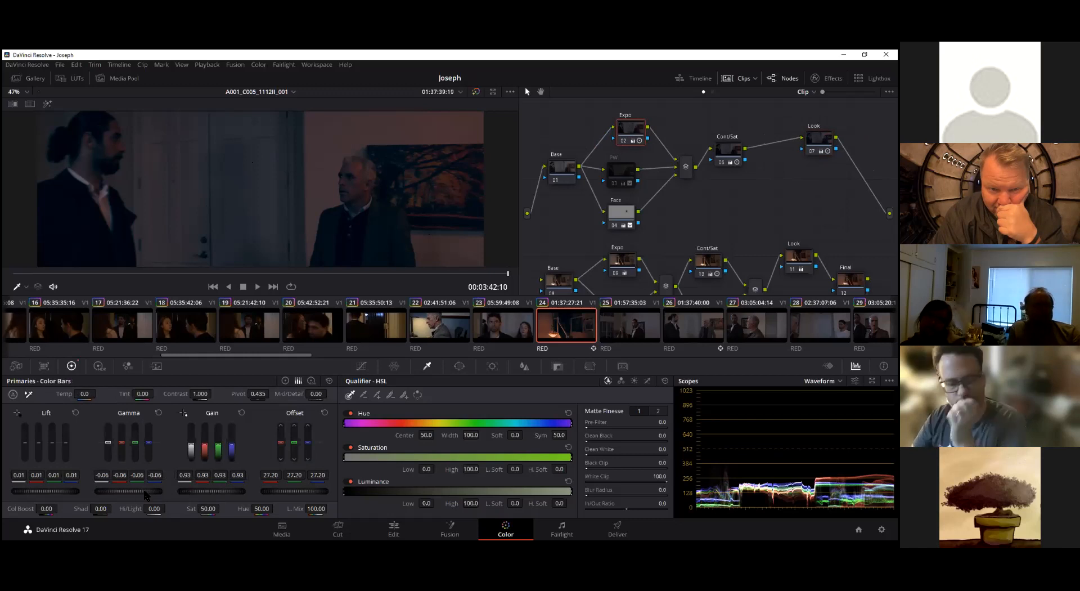
left_click_drag(151, 493, 163, 493)
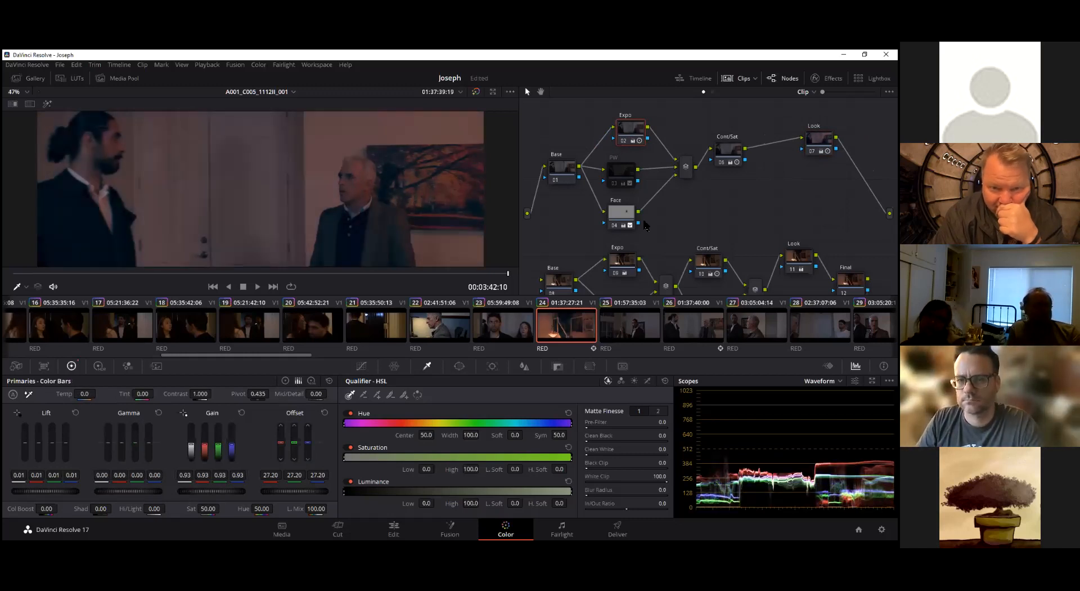
Delete the entire upper node graph and move the remaining Base-to-Final graph up into its place
left_click_drag(566, 121, 829, 213)
key("Delete")
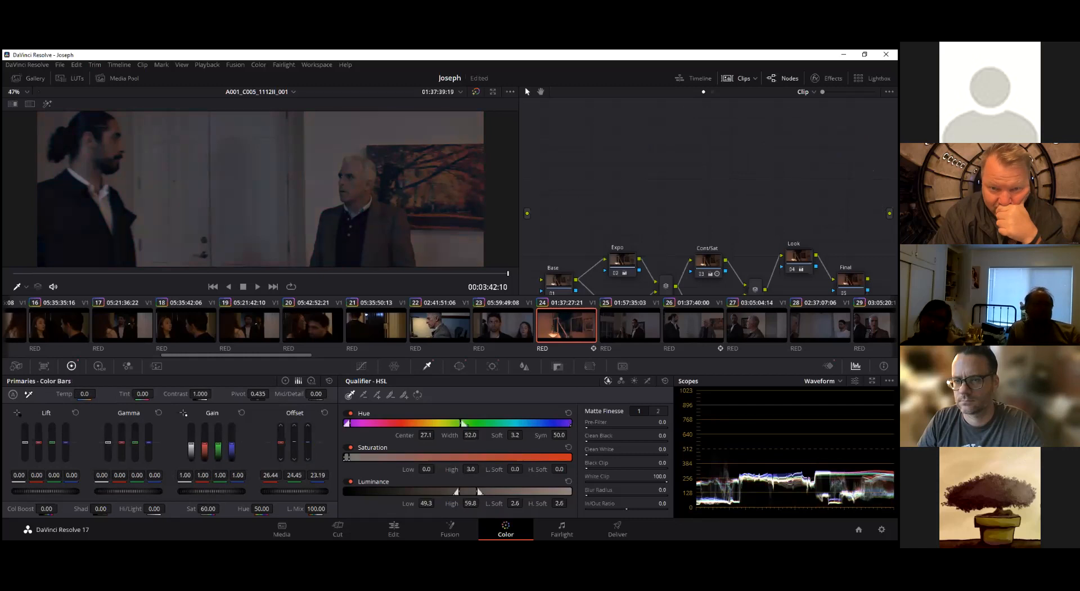
left_click_drag(541, 222, 875, 294)
scroll(697, 210, "down", 3)
left_click_drag(567, 172, 869, 284)
left_click_drag(621, 220, 625, 138)
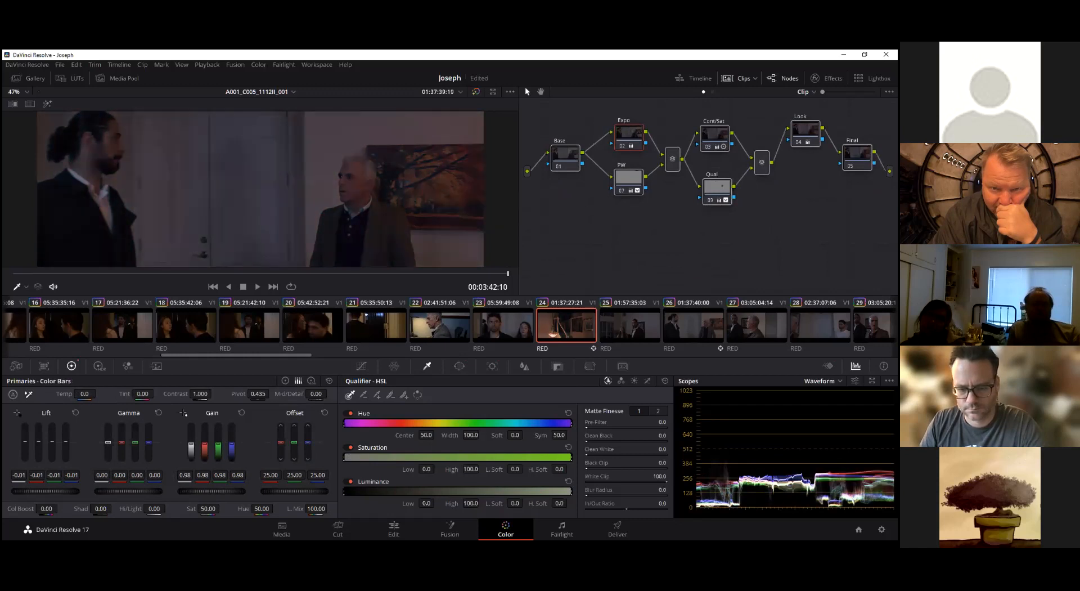
Review the remaining grade on clip 24 from its last frame back to 00:03:32:18, and switch to clip 25
scroll(419, 224, "down", 4)
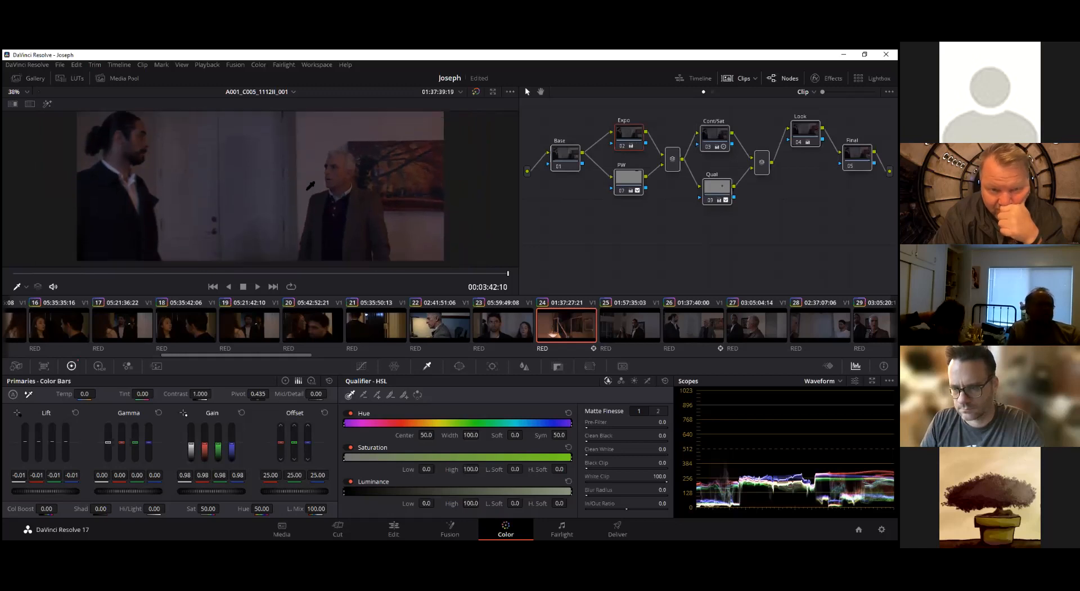
scroll(310, 185, "down", 2)
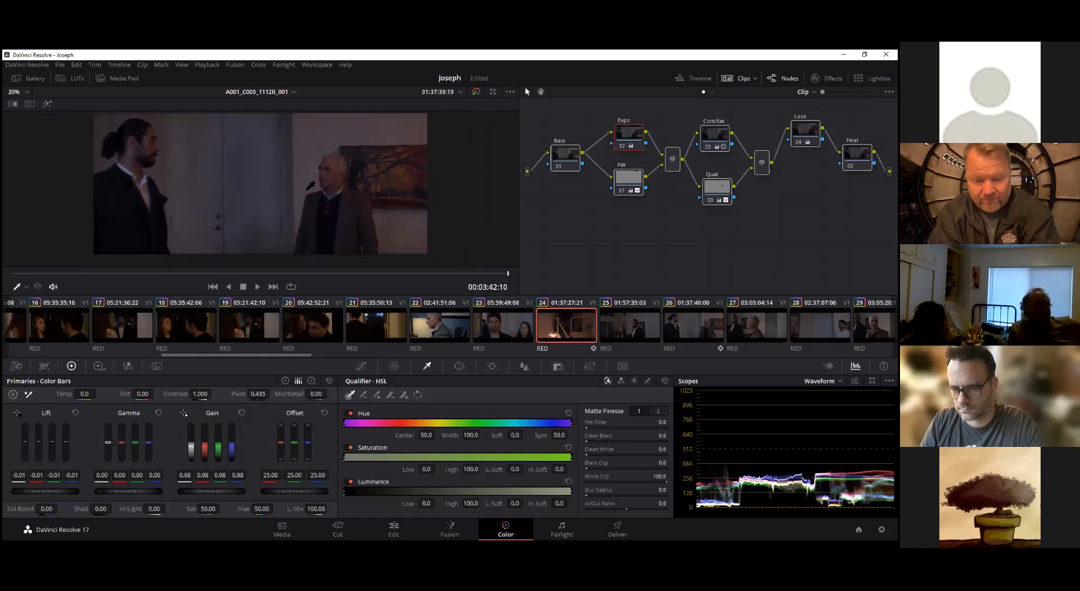
mouse_move(494, 277)
left_mouse_down()
mouse_move(38, 280)
mouse_move(502, 283)
left_mouse_up()
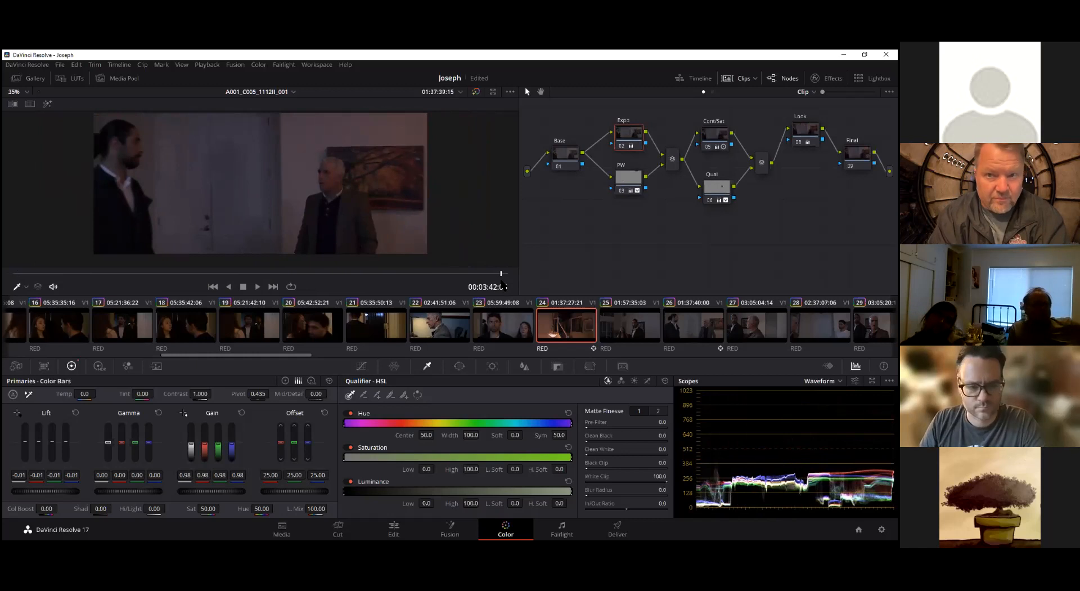
left_click_drag(501, 285, 206, 271)
left_click_drag(285, 272, 106, 273)
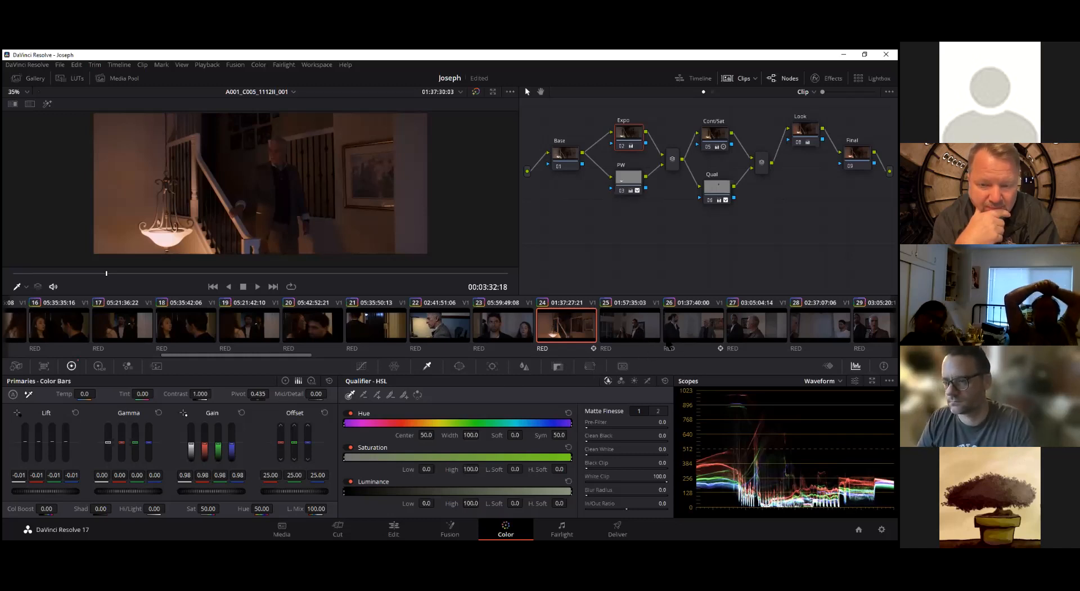
left_click(646, 326)
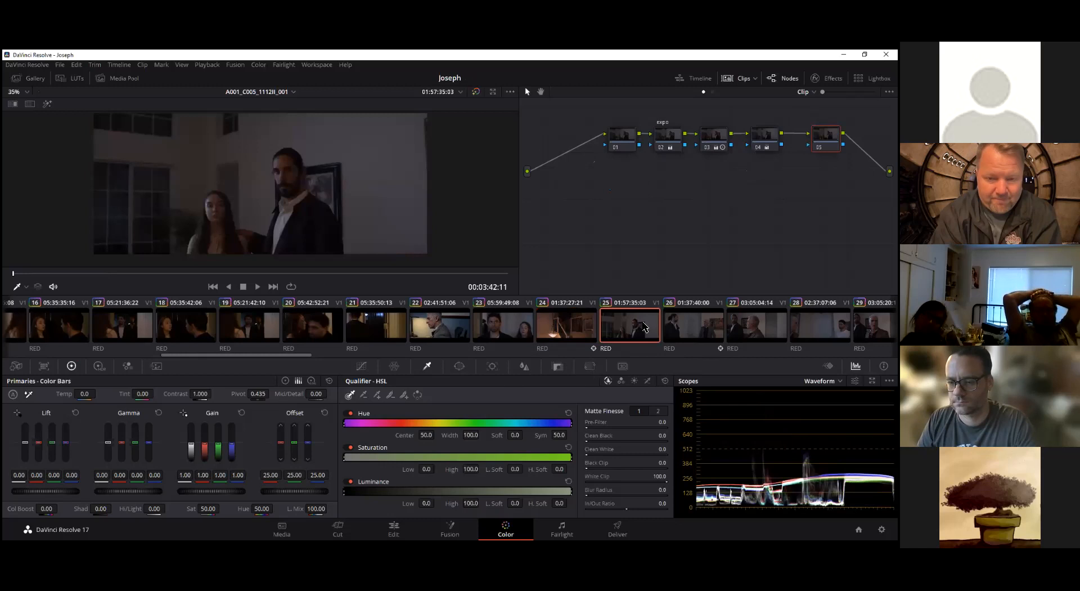
On clip 24, isolate the PW node's lamp window in the viewer and play the clip to check its tracking
left_click(585, 331)
left_click_drag(52, 274, 268, 276)
left_click(629, 178)
left_click(46, 103)
key("space")
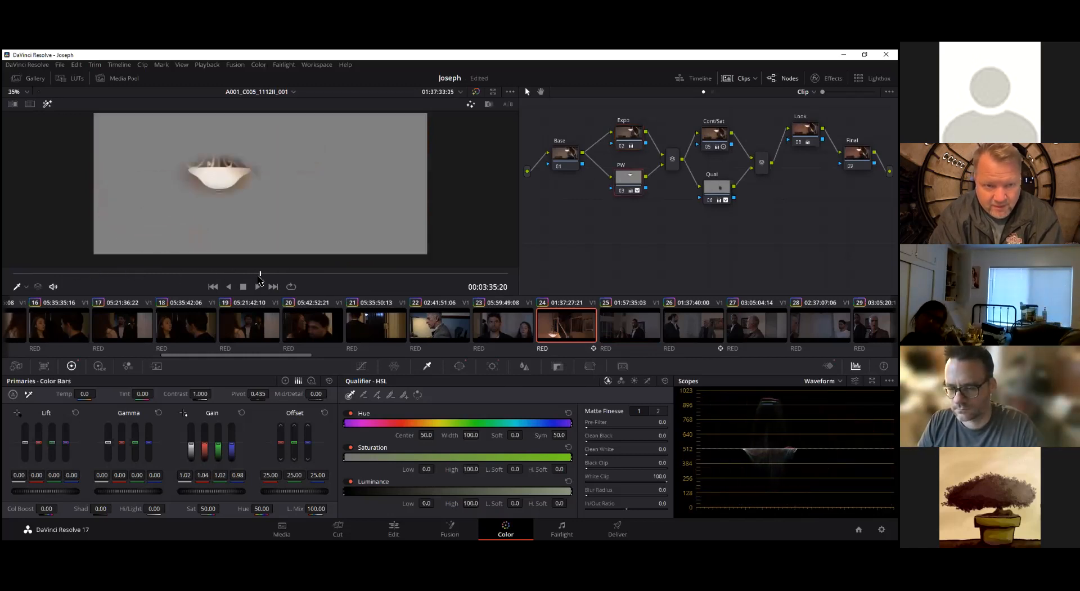
left_click(52, 103)
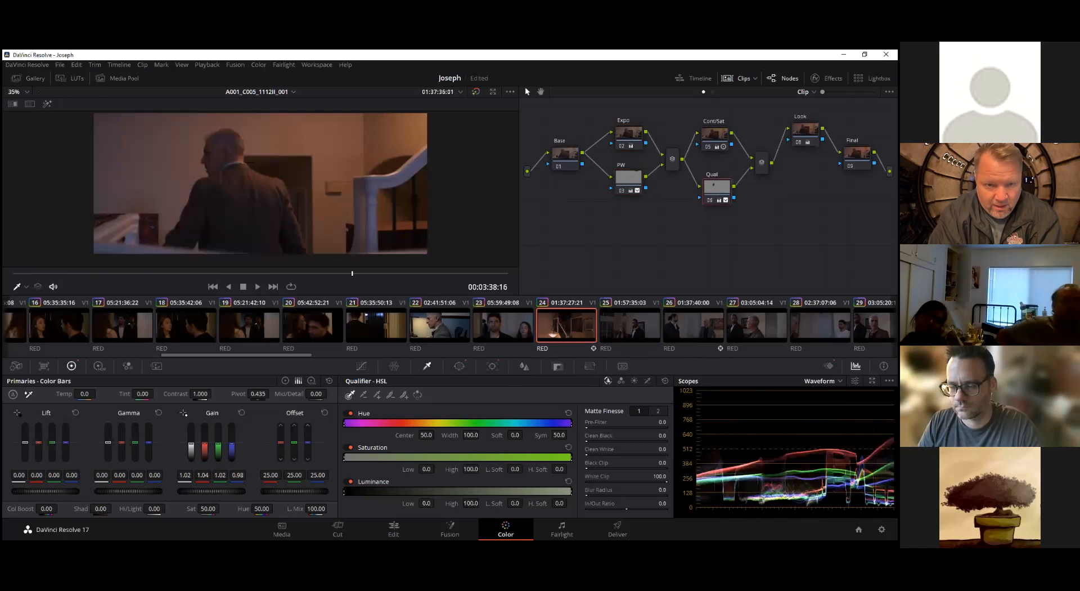
Isolate the Qual node's face selection on clip 24 and check it while playing backwards to 00:03:33:13
left_click(714, 191)
left_click(47, 104)
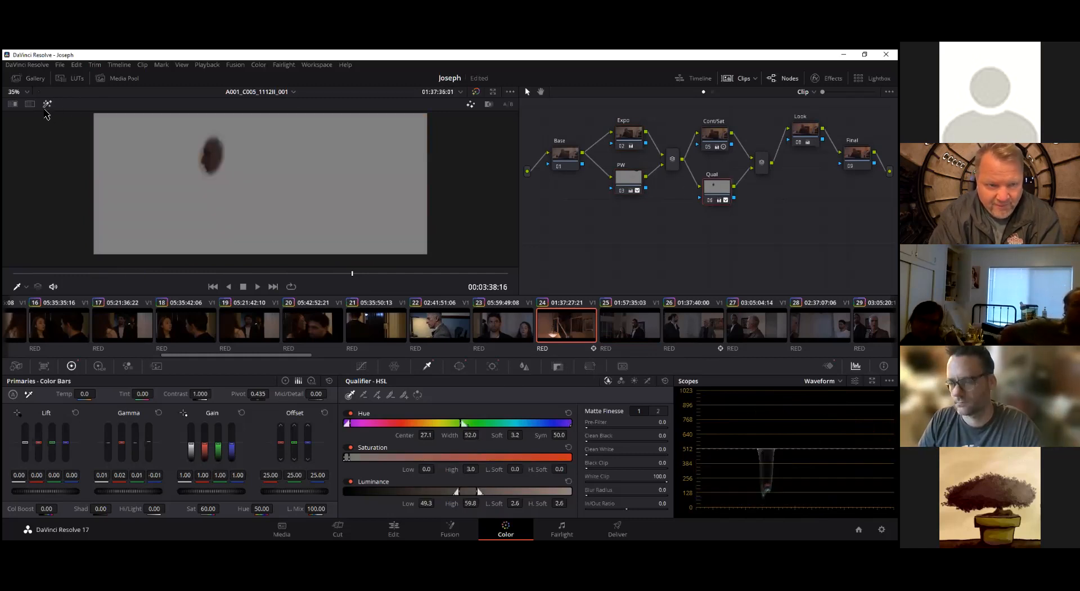
key("j")
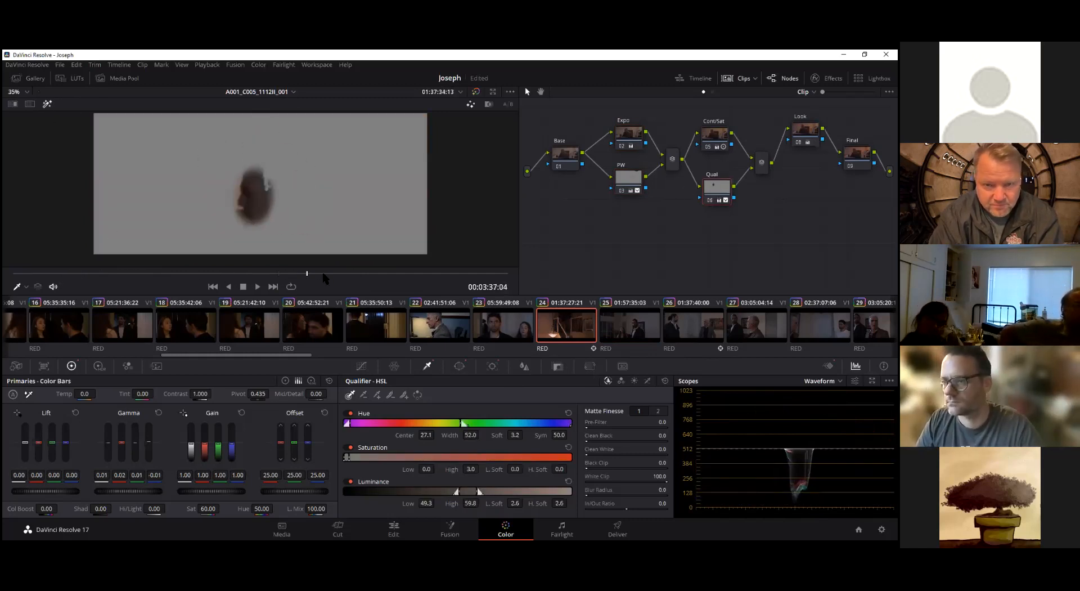
left_click(47, 104)
Spread out the Look, Cont/Sat, Expo and PW nodes to tidy clip 24's node graph
left_click_drag(805, 130, 800, 139)
left_click_drag(717, 139, 722, 136)
left_click_drag(629, 135, 616, 123)
left_click_drag(626, 180, 616, 184)
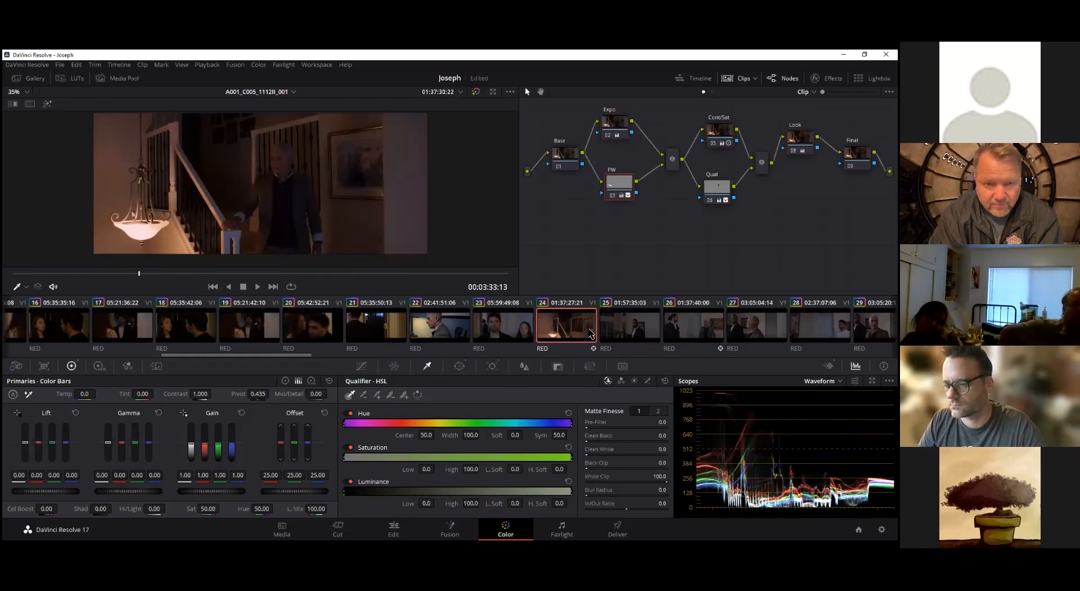
Copy clip 24's complete Base-to-Final grade onto clip 25
left_click_drag(554, 111, 876, 243)
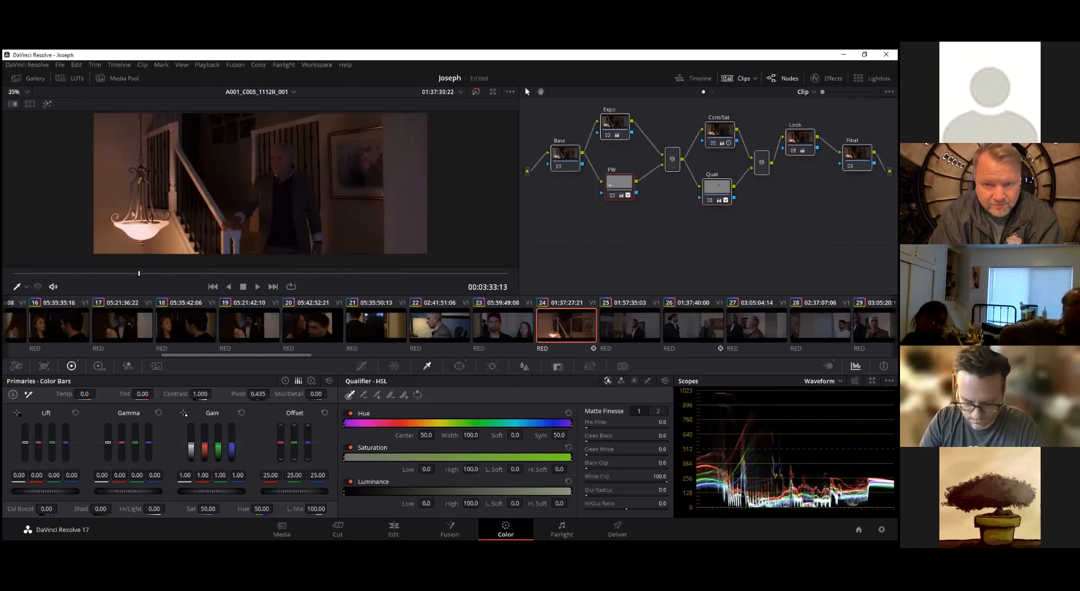
left_click(616, 329)
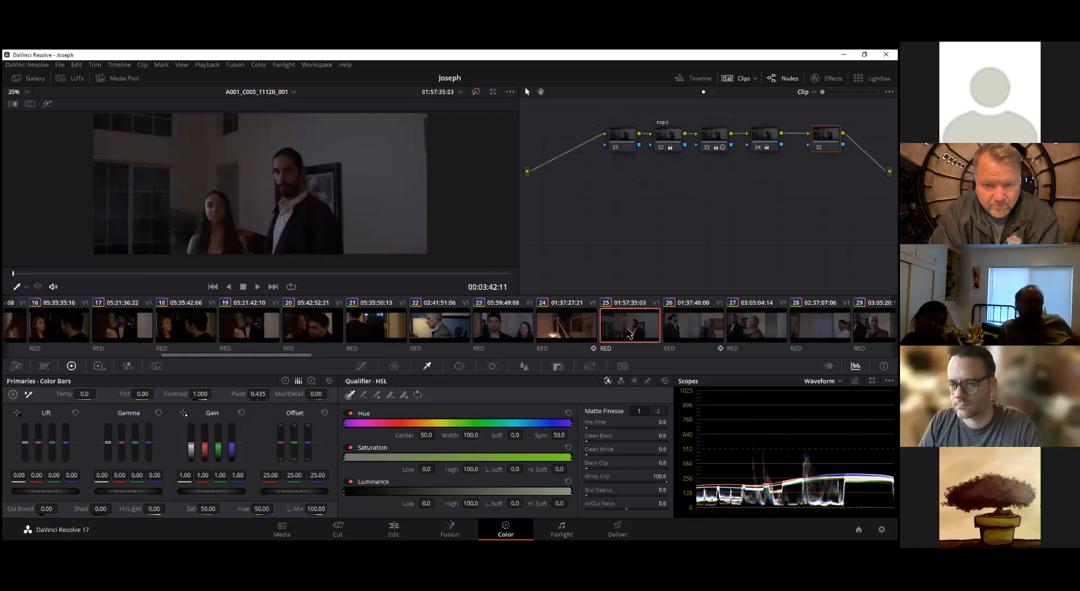
middle_click(573, 333)
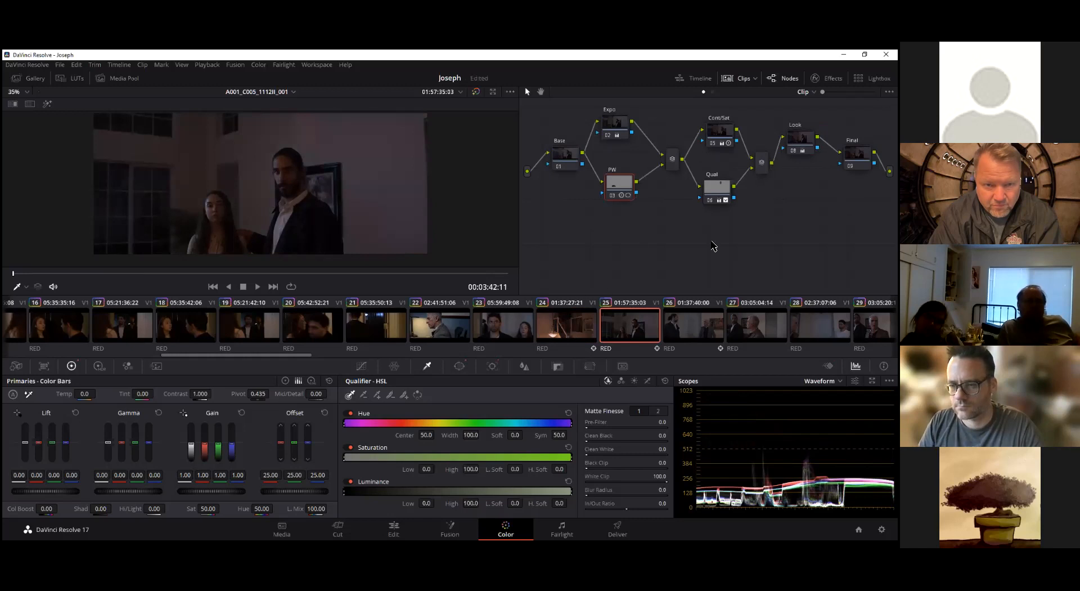
Inspect the PW node's isolated area and circular window on clip 25, and disable that node
left_click_drag(628, 190, 624, 193)
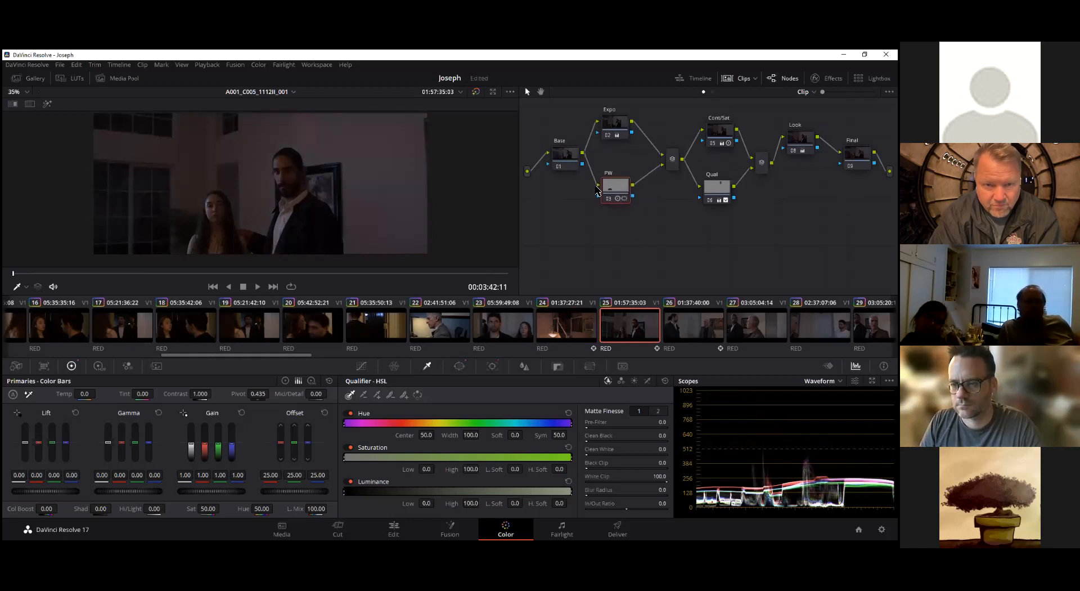
left_click(47, 105)
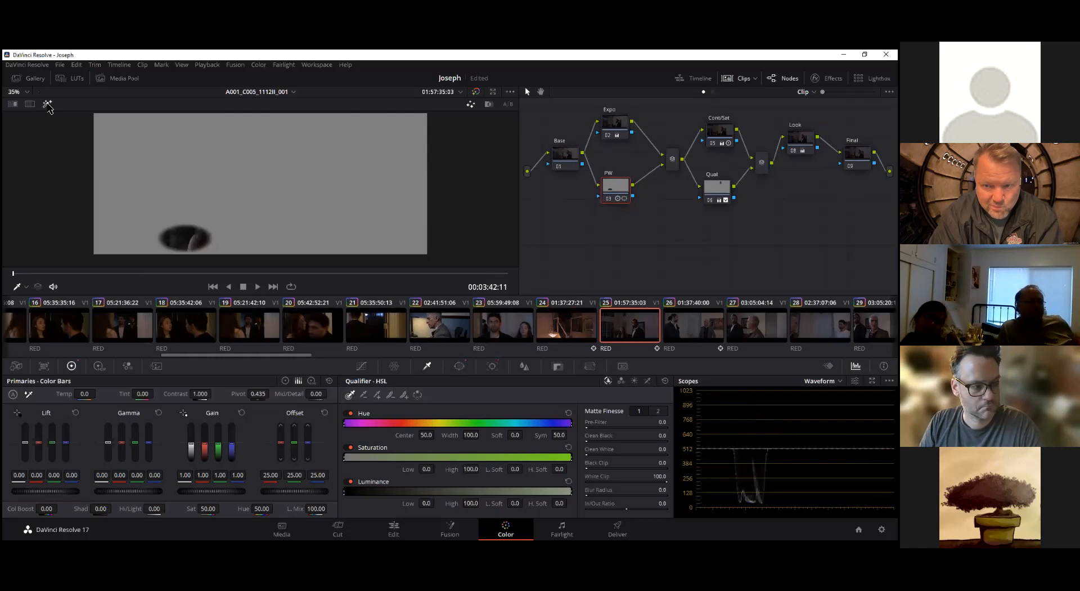
left_click(48, 105)
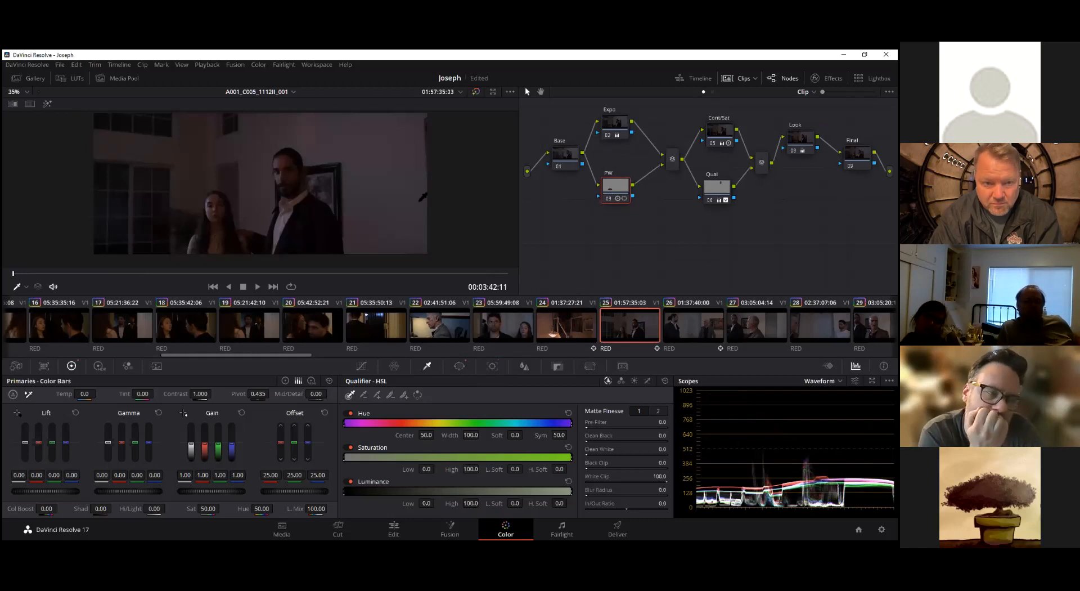
left_click(460, 366)
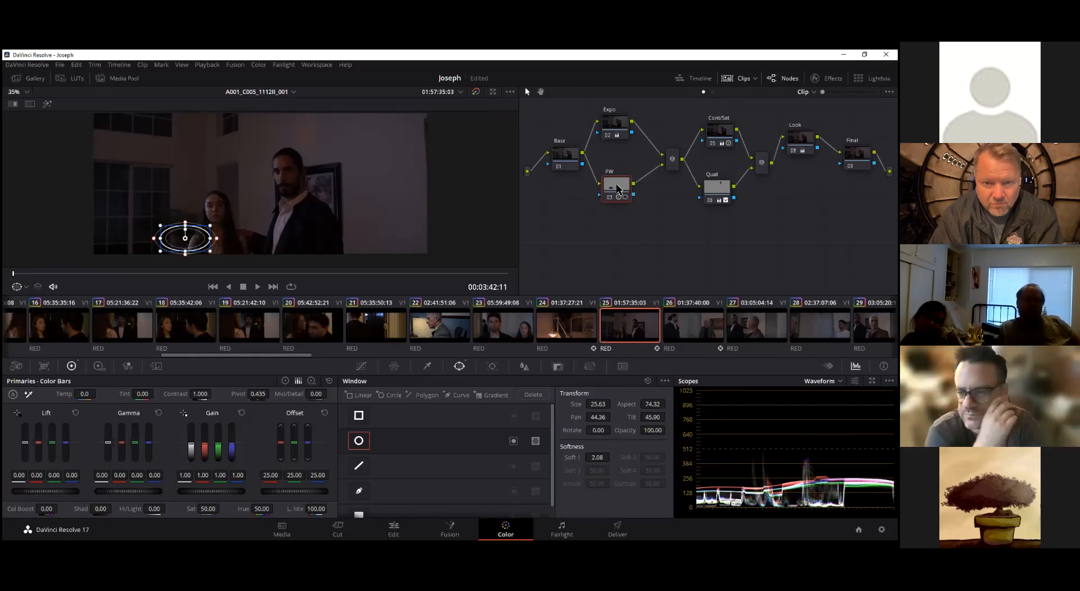
key("ctrl+d")
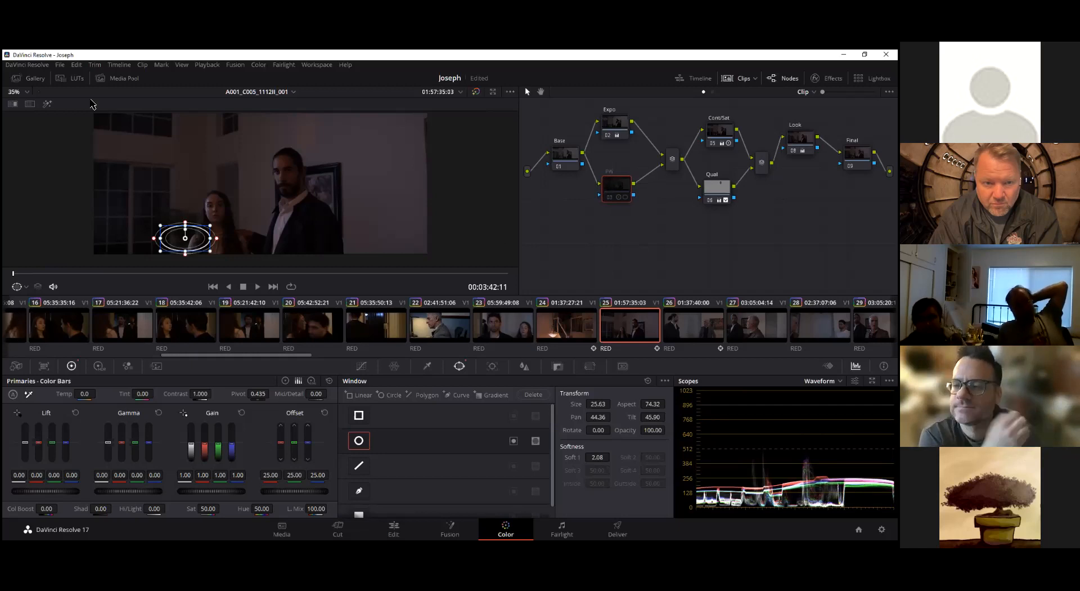
Select clip 25's Qual node, compare the image with and without its circular window, and leave the window switched off
left_click(720, 188)
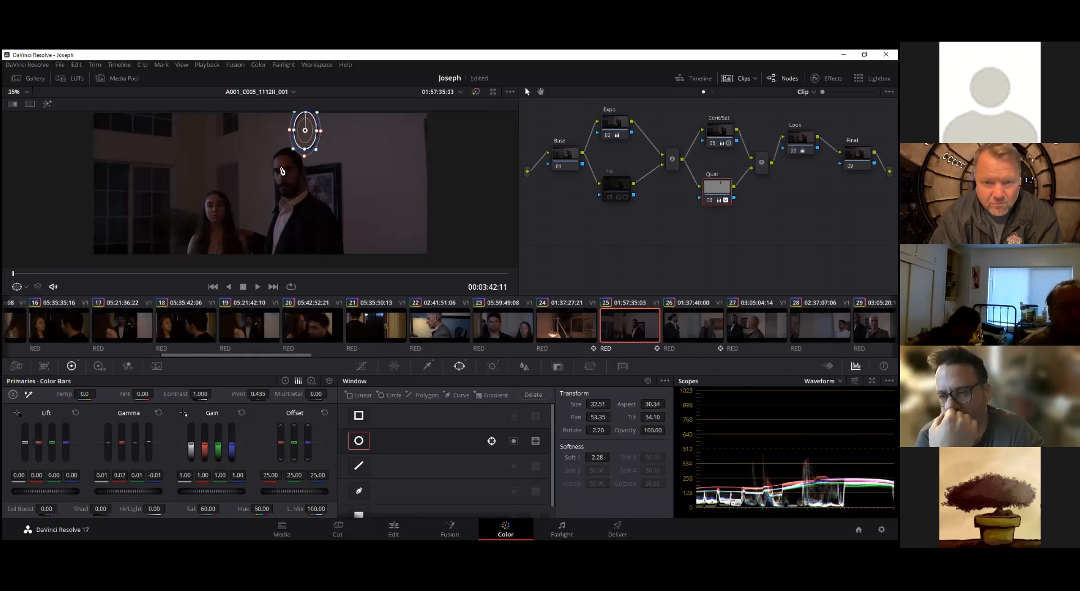
left_click_drag(722, 195, 727, 196)
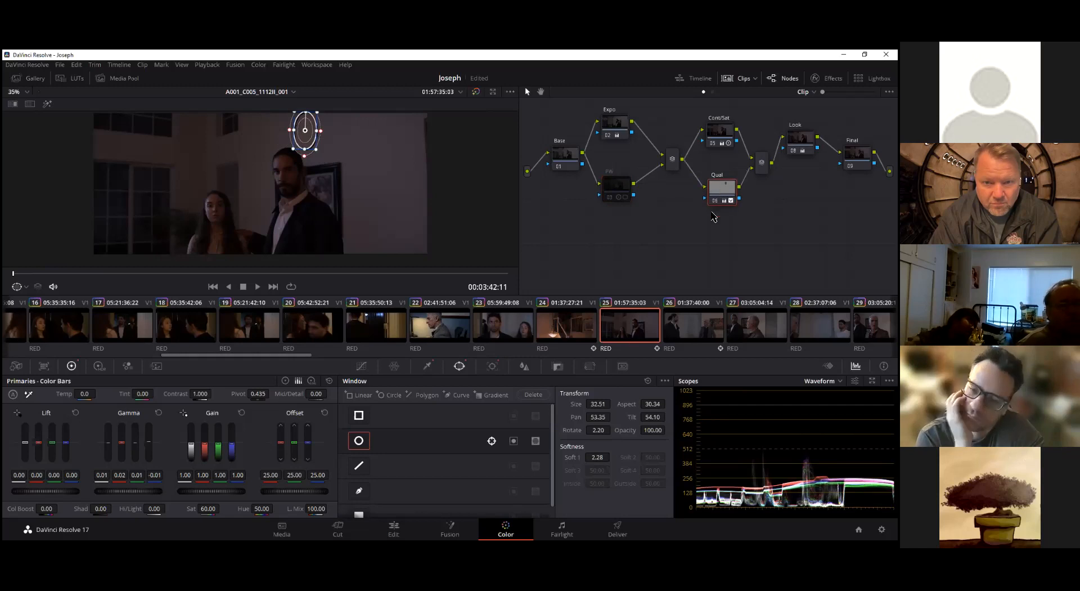
left_click_drag(720, 190, 720, 189)
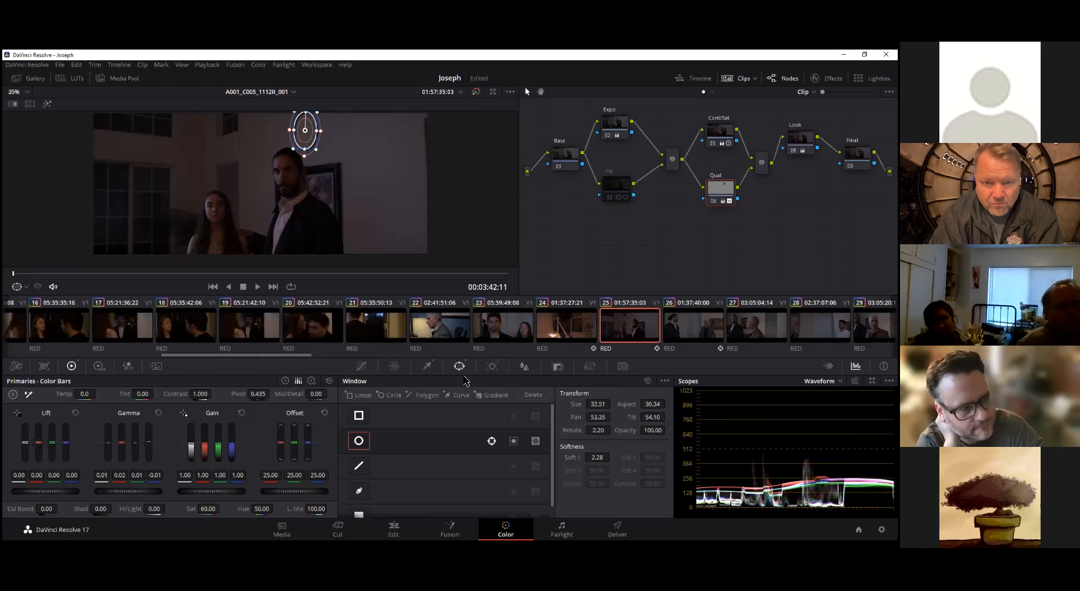
left_click(493, 365)
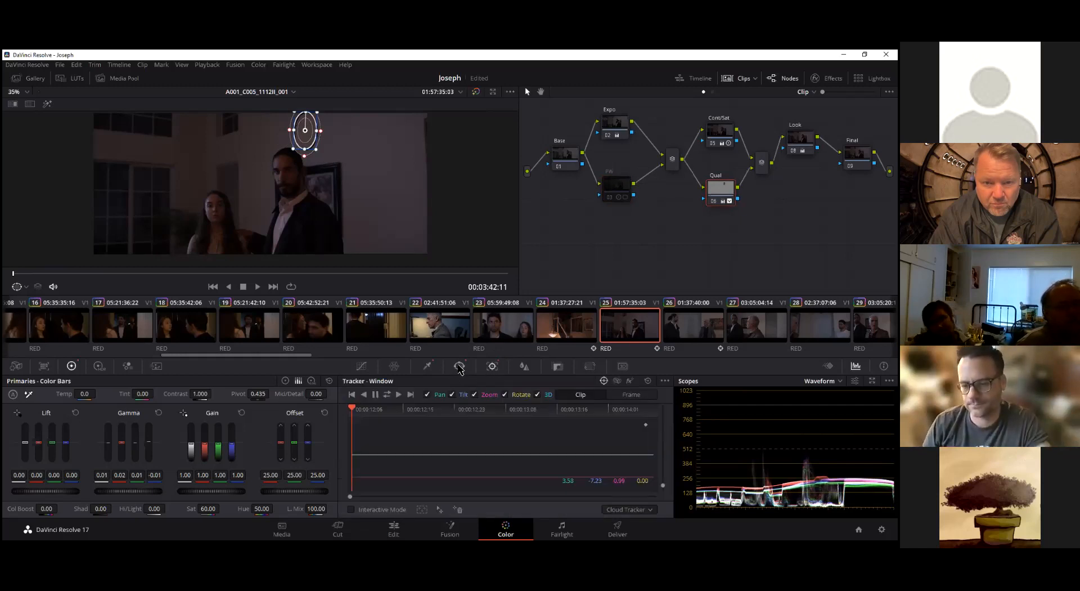
left_click(459, 366)
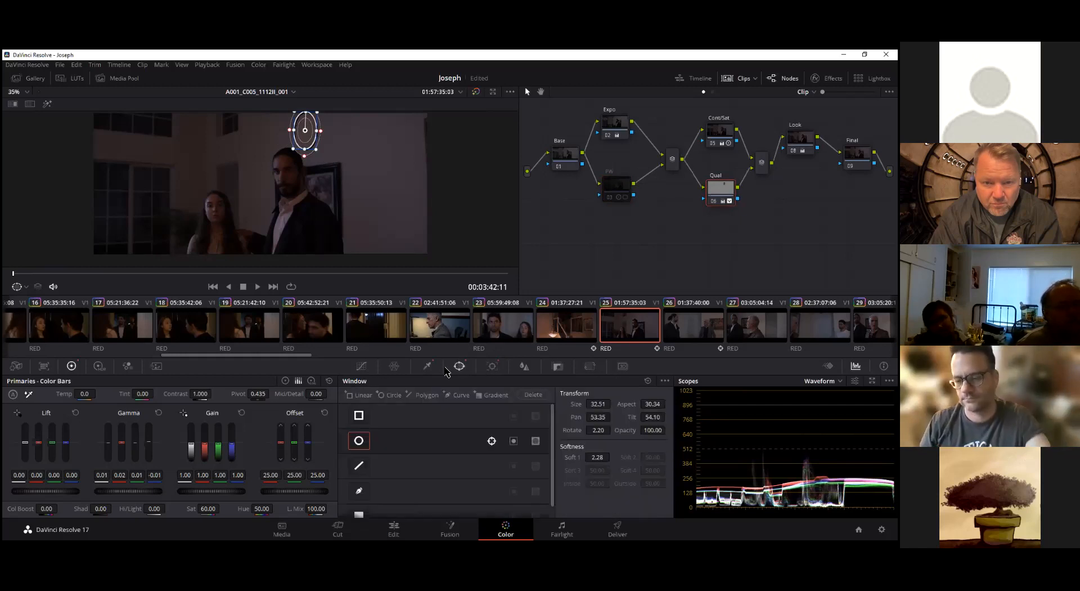
left_click(360, 441)
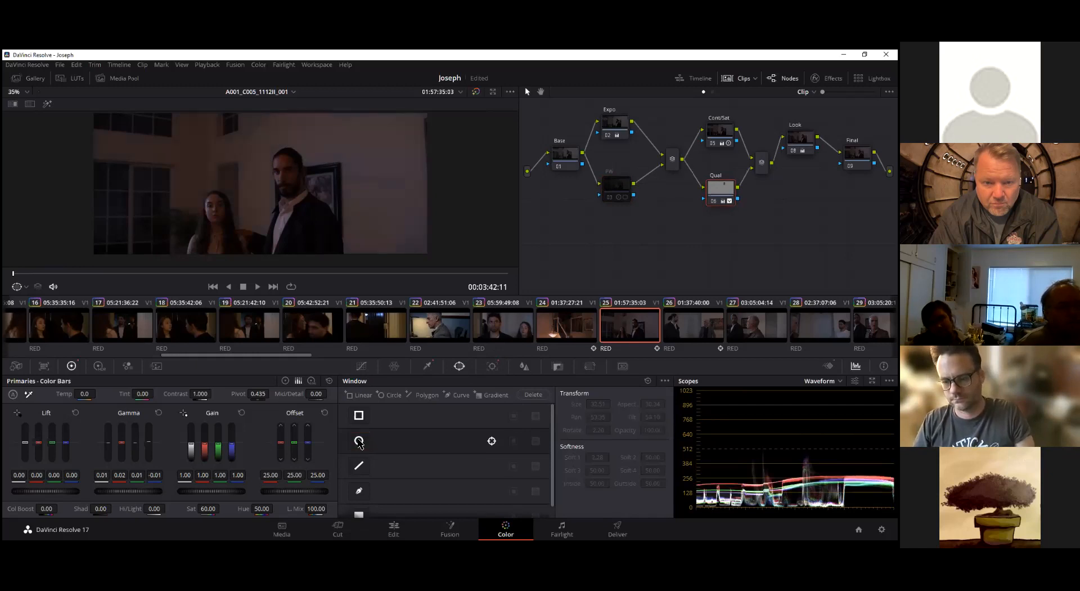
left_click(360, 441)
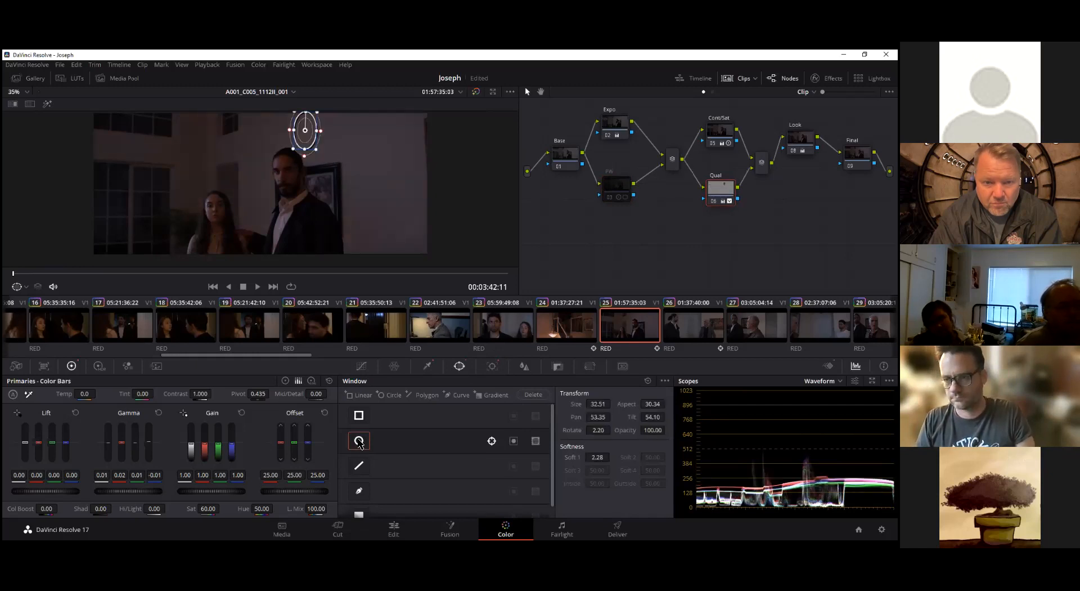
left_click(359, 442)
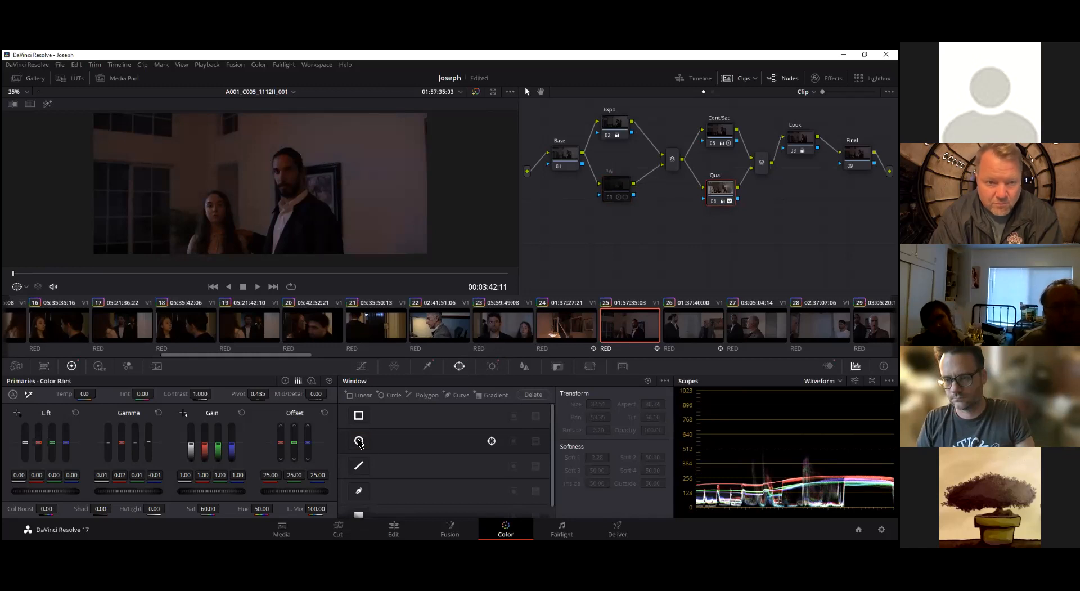
left_click(359, 442)
left_click(359, 442)
left_click(360, 442)
left_click(360, 441)
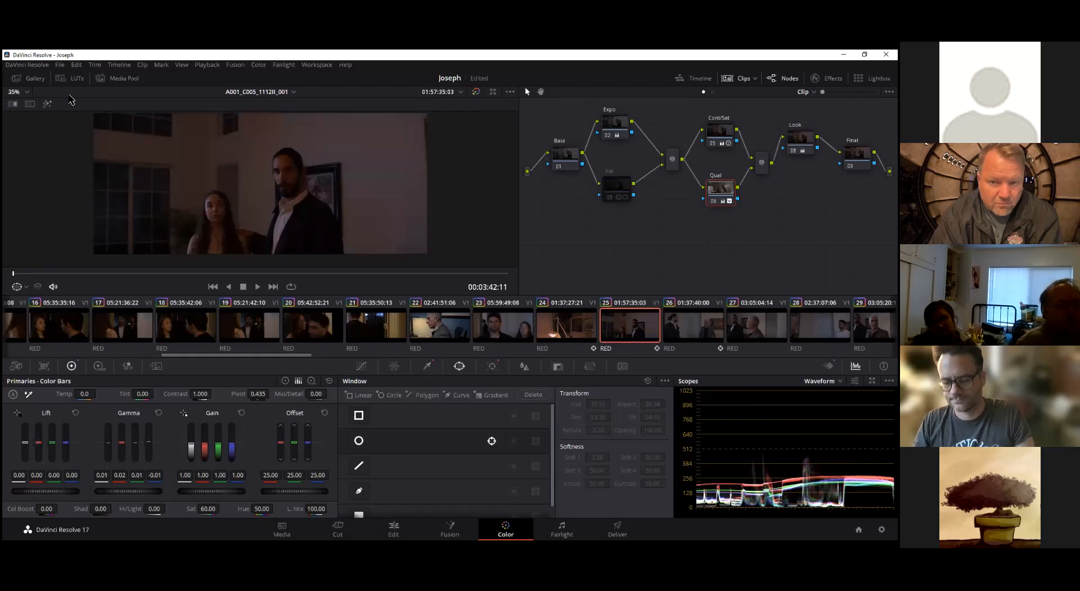
Isolate the Qual node's selection in the viewer and resample its HSL qualifier from the man's and woman's faces
left_click(47, 104)
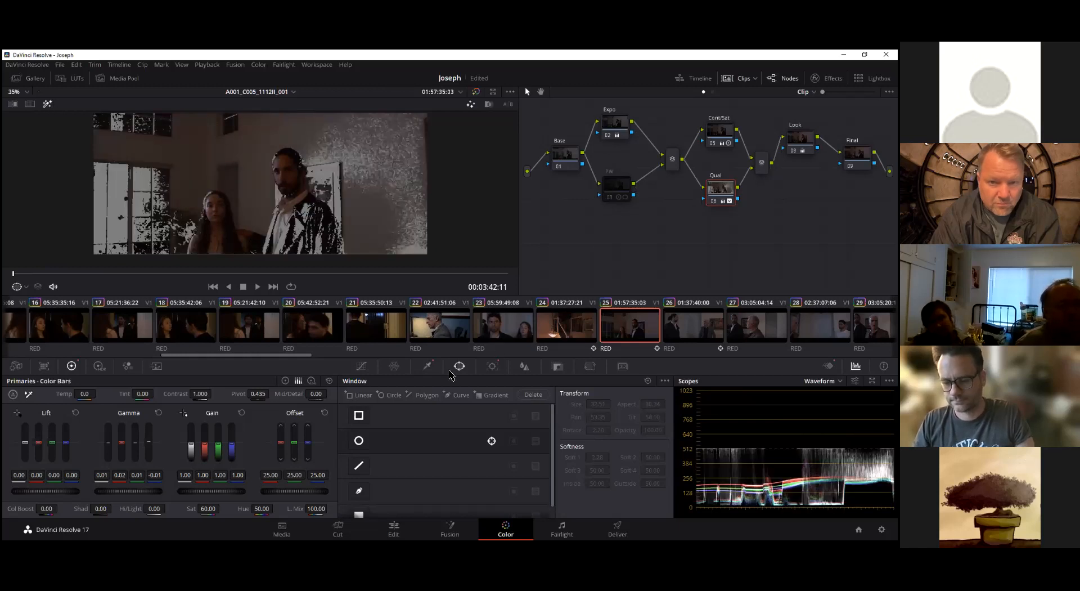
left_click(428, 367)
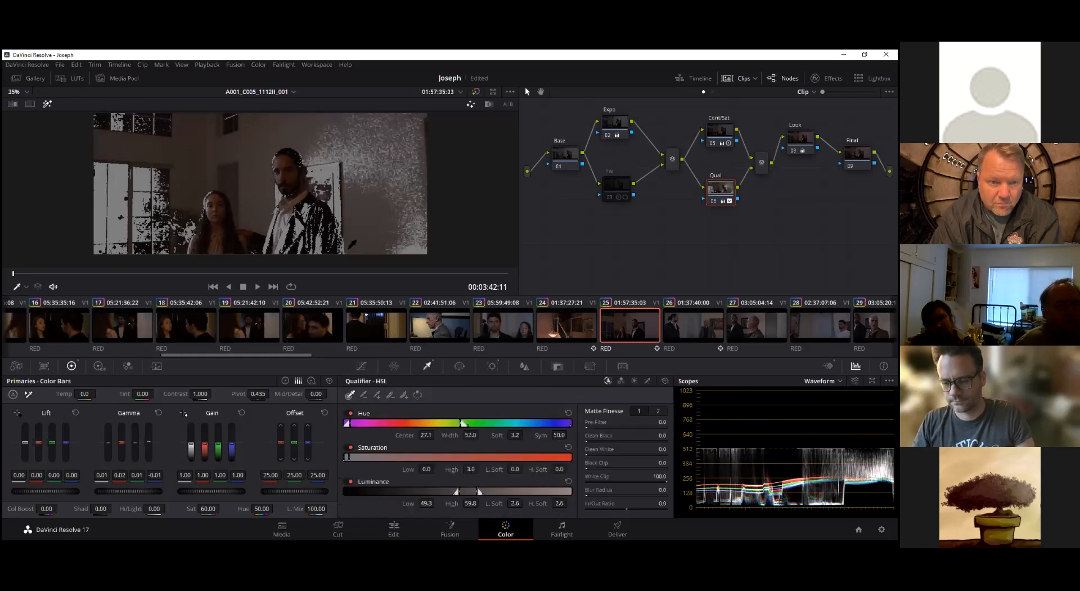
left_click(286, 162)
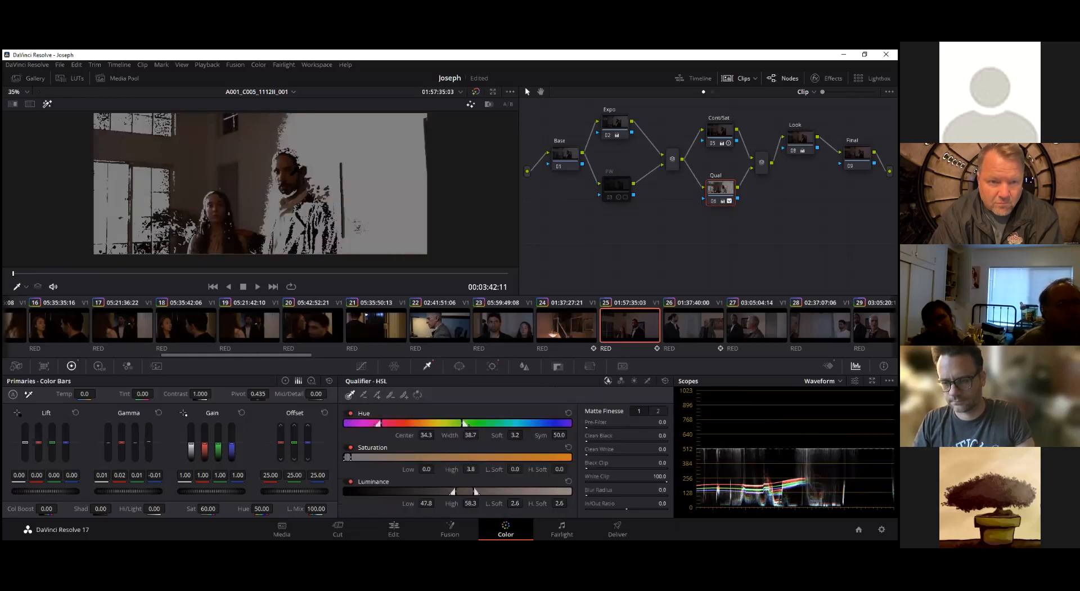
left_click(292, 173)
left_click(216, 214)
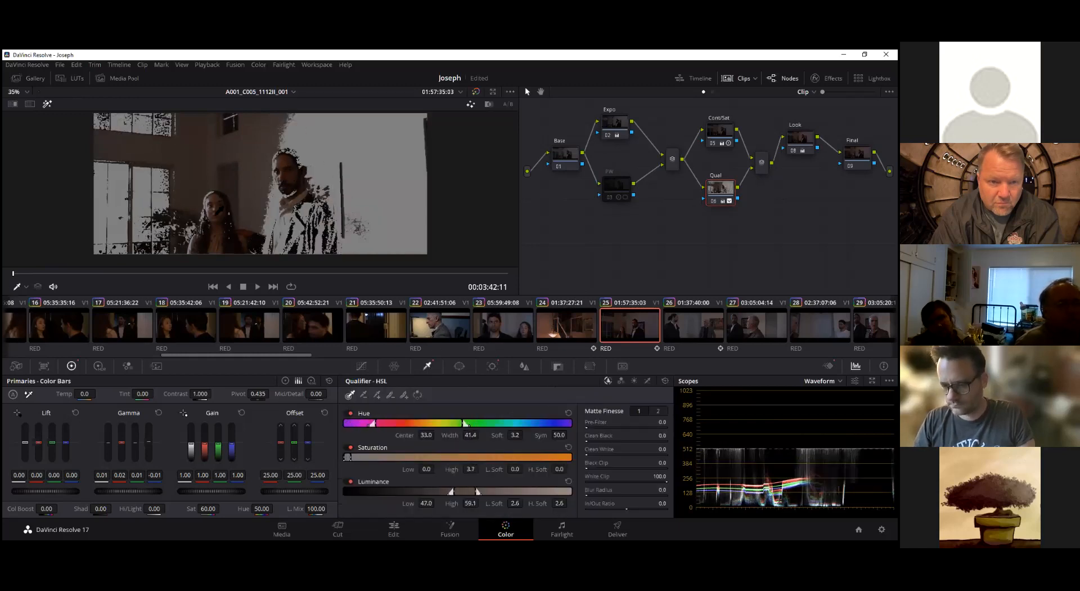
left_click(216, 214)
left_click(219, 215)
left_click(215, 200)
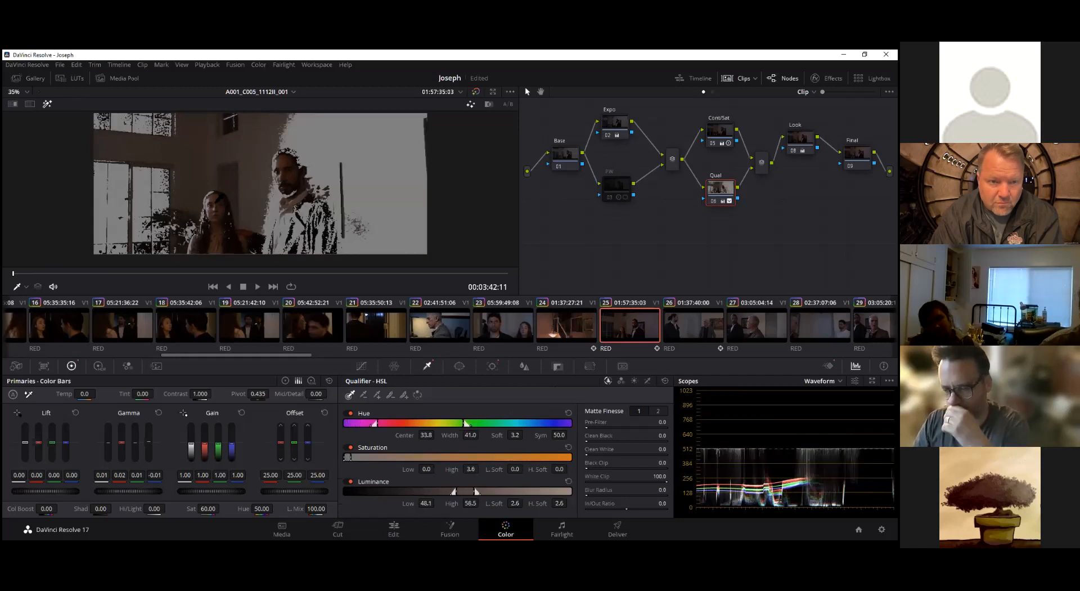
Re-enable the Qual node's circular window, reshape it around both people (size 75.66, aspect 71.28, rotation 0.14), and track it forward to the clip's end
left_click(459, 366)
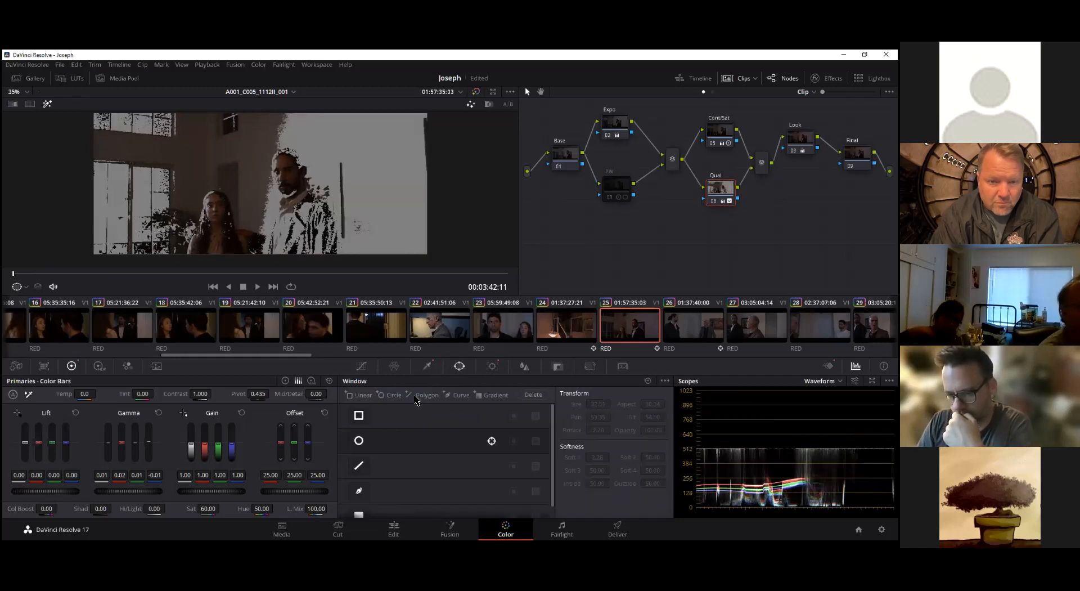
left_click(359, 441)
left_click_drag(307, 138, 325, 186)
left_click_drag(253, 186, 249, 164)
left_click_drag(250, 203, 285, 230)
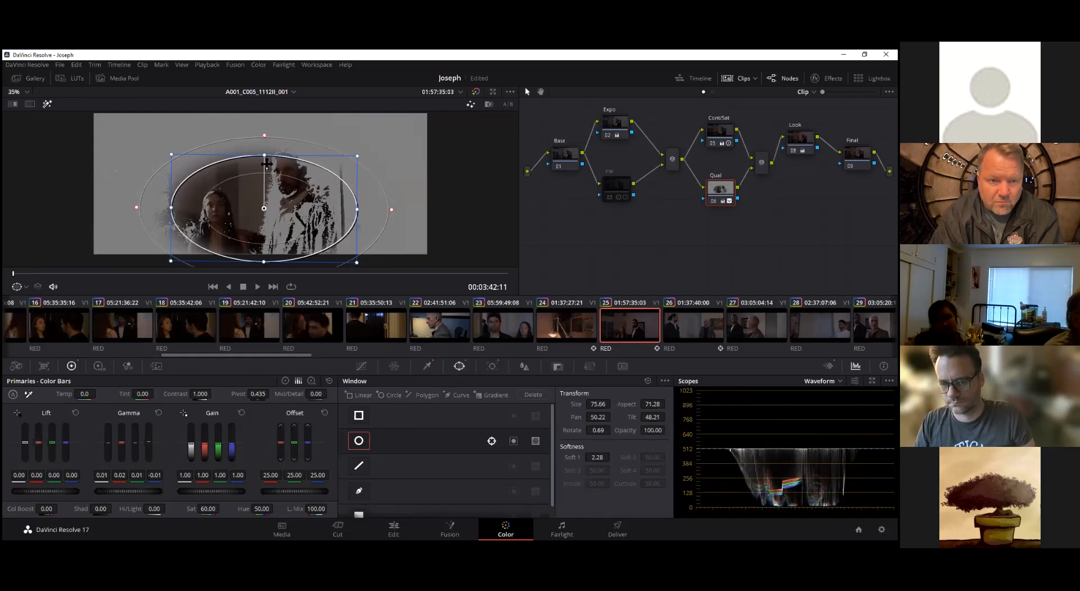
left_click_drag(264, 155, 262, 154)
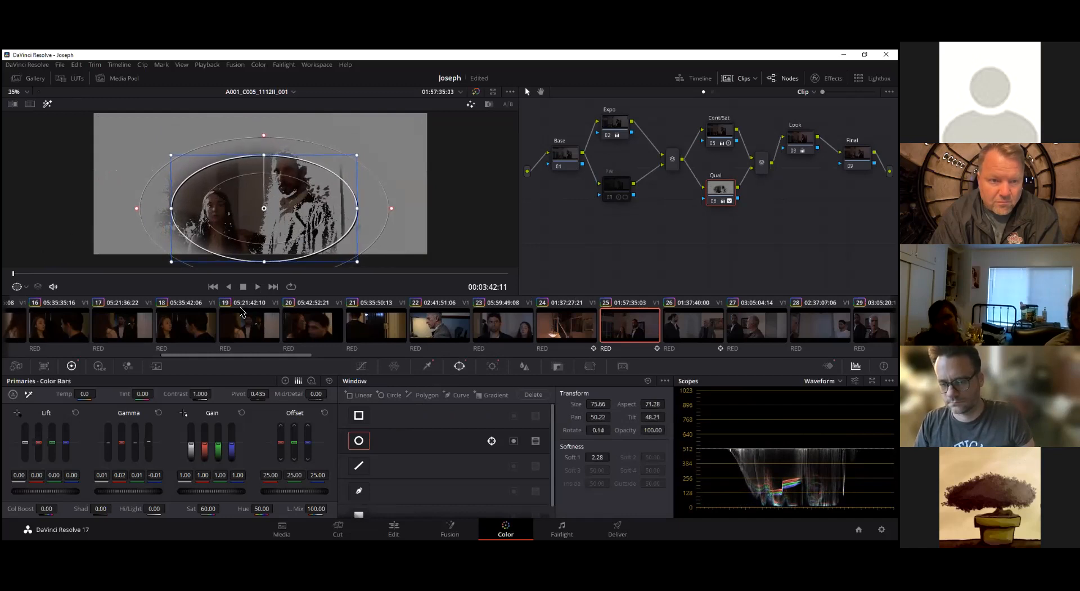
left_click(493, 366)
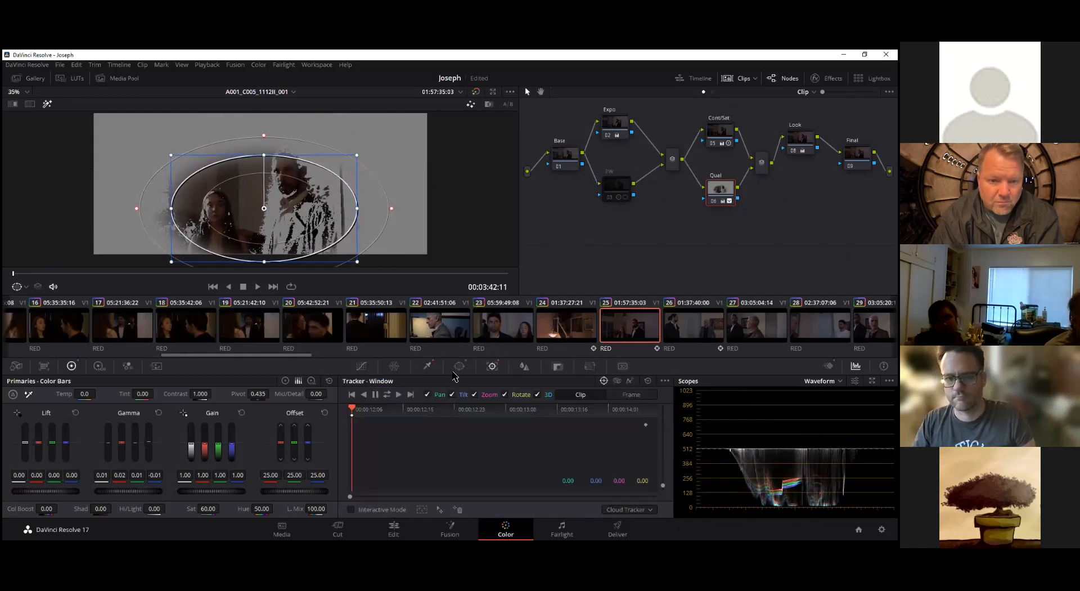
left_click(398, 393)
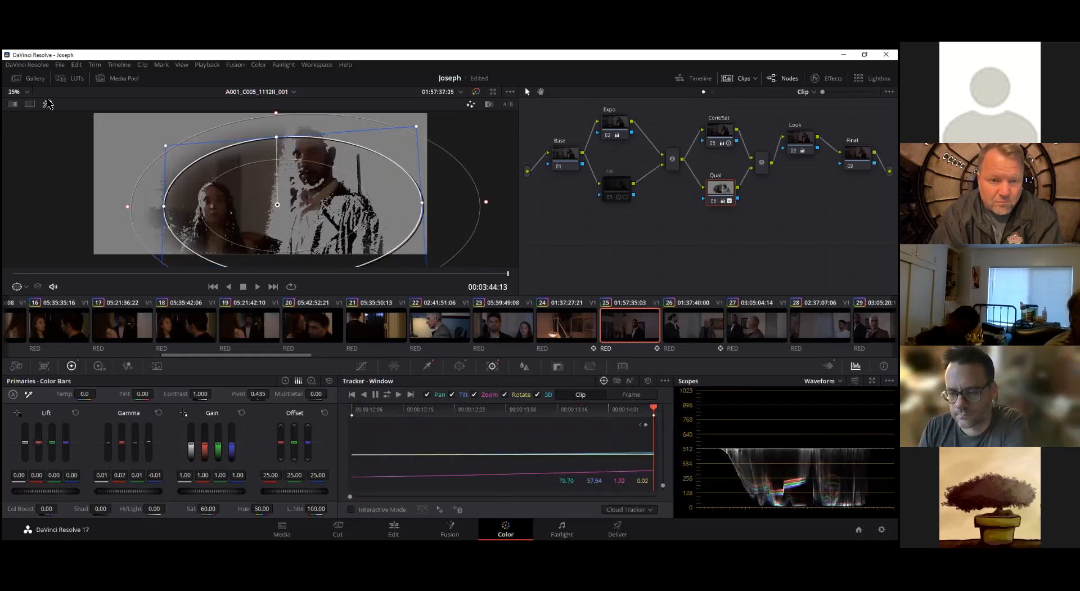
Select the Final node to review clip 25's graded last frame, and compare the shot with clip 22
left_click(857, 153)
mouse_move(508, 274)
left_mouse_down()
mouse_move(64, 274)
mouse_move(511, 280)
left_mouse_up()
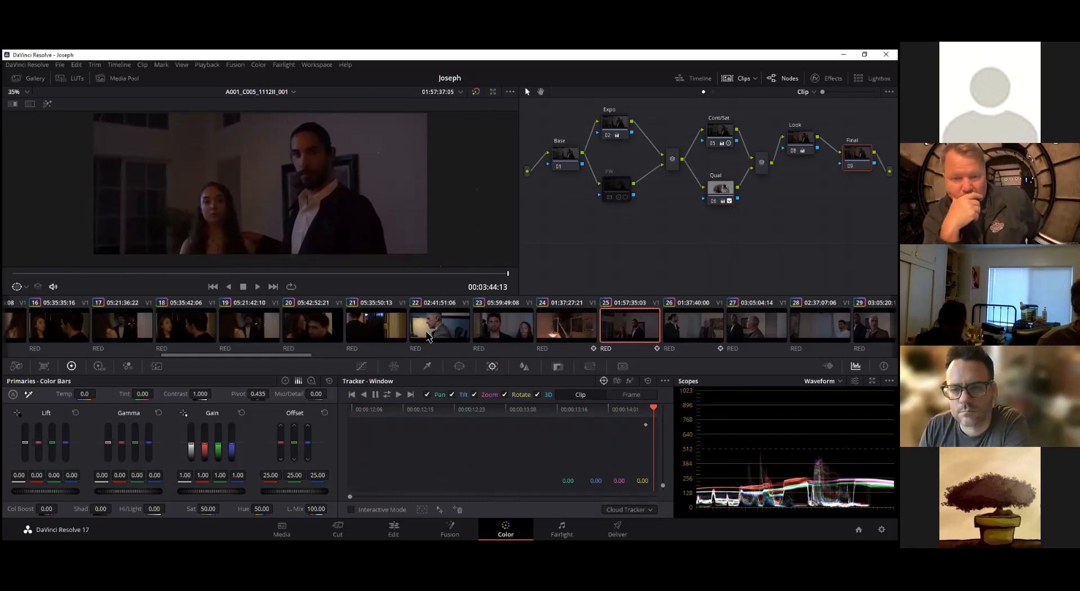
left_click(444, 331)
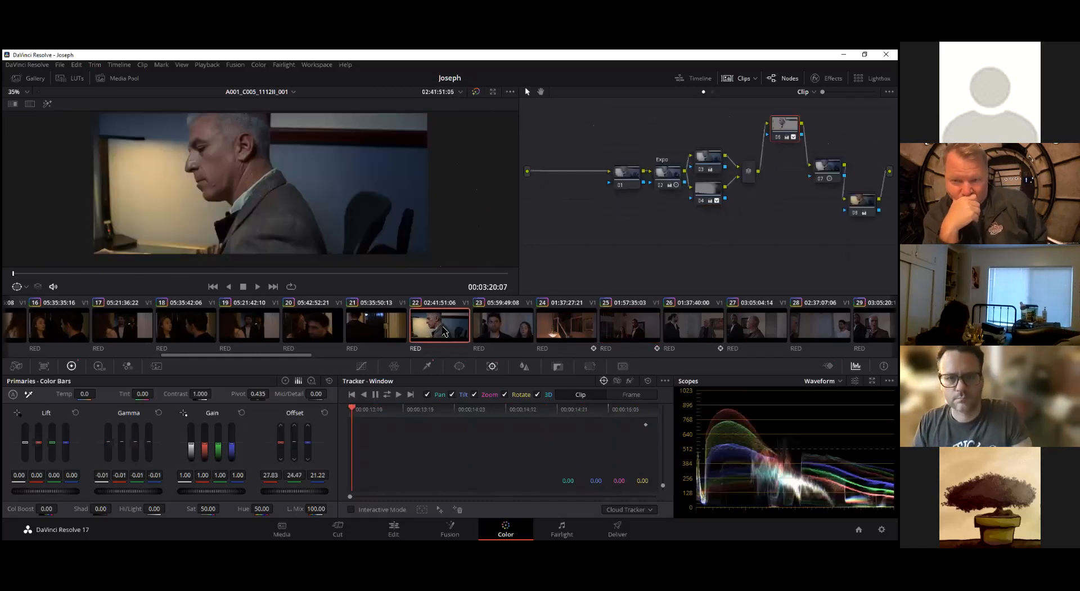
left_click(638, 329)
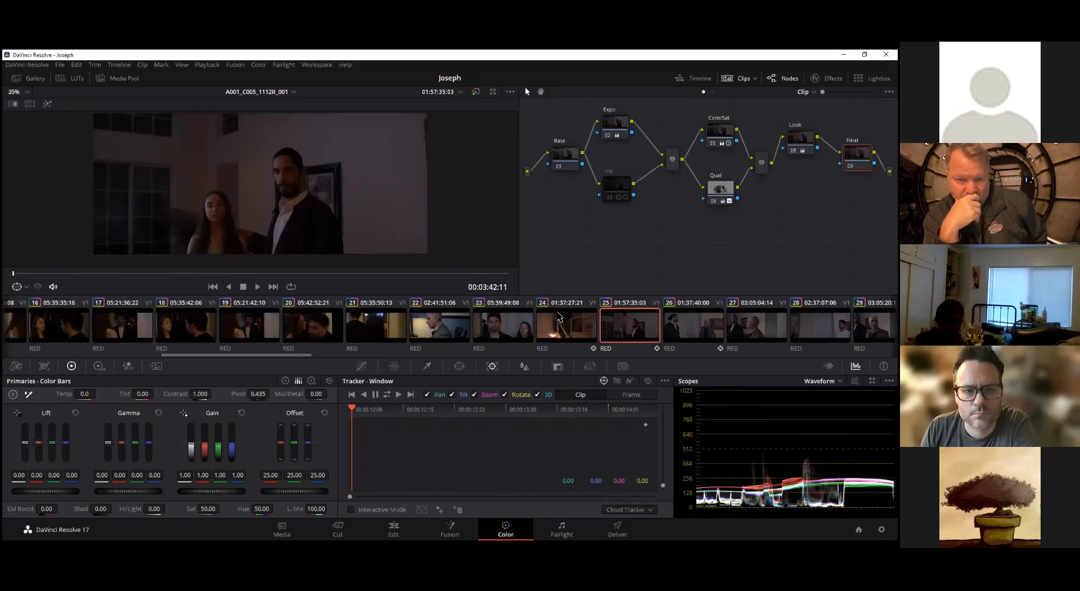
Compare clips 25 and 26, and copy clip 25's grade onto clip 26
left_click(690, 326)
left_click(641, 328)
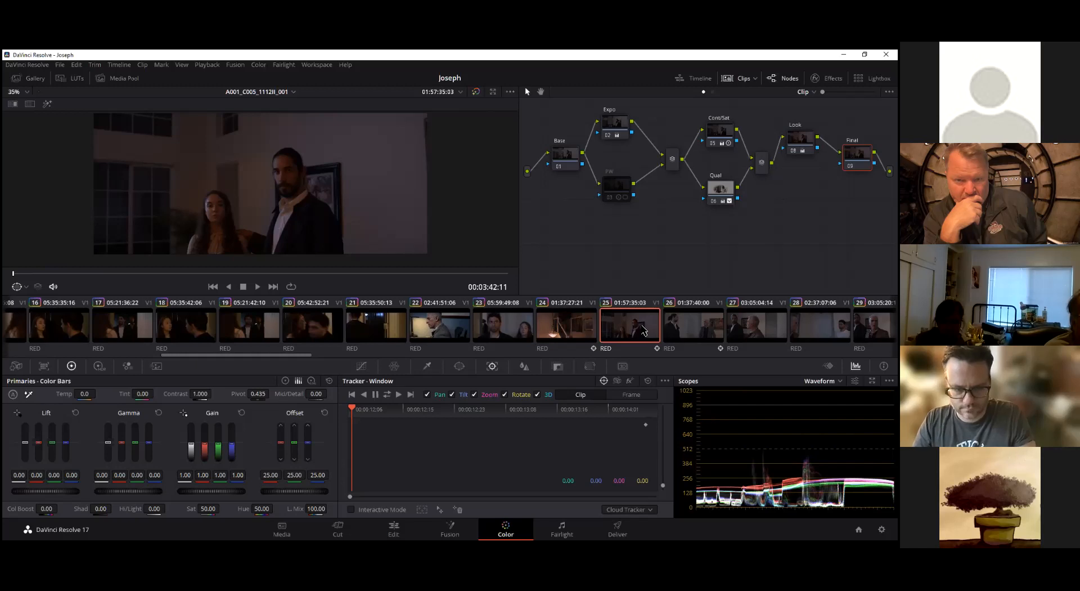
left_click(700, 338)
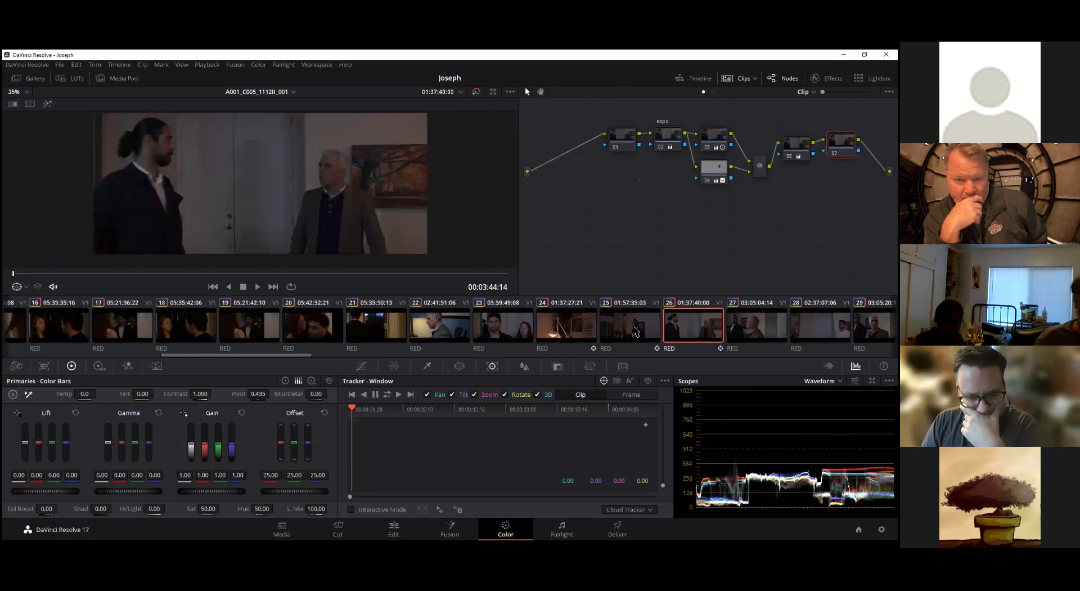
middle_click(636, 331)
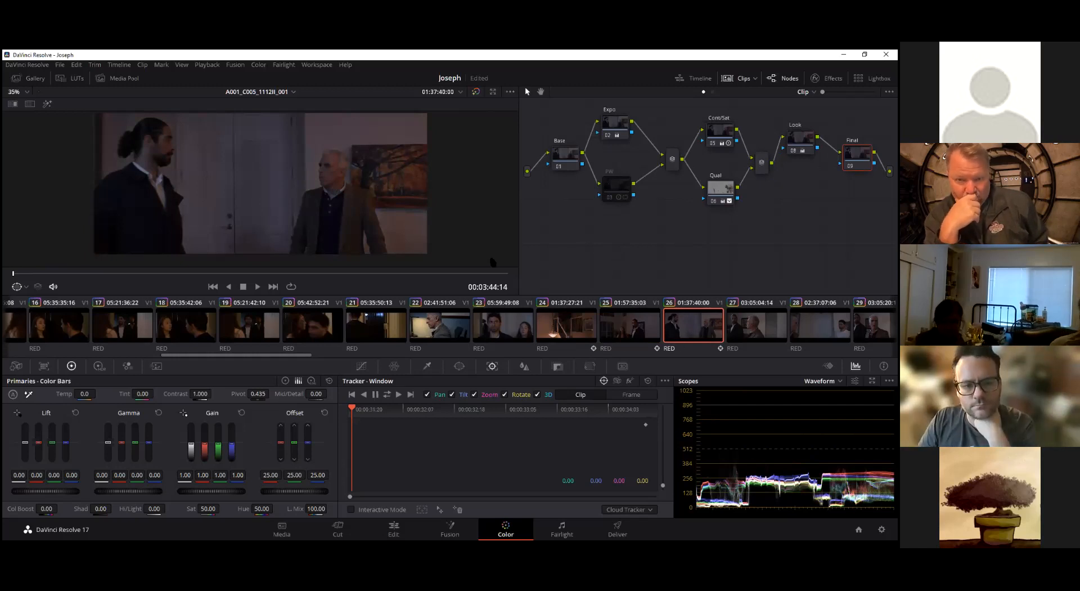
Try clip 22's grade on clip 26 and inspect the window shape of its node 04
left_click(445, 332)
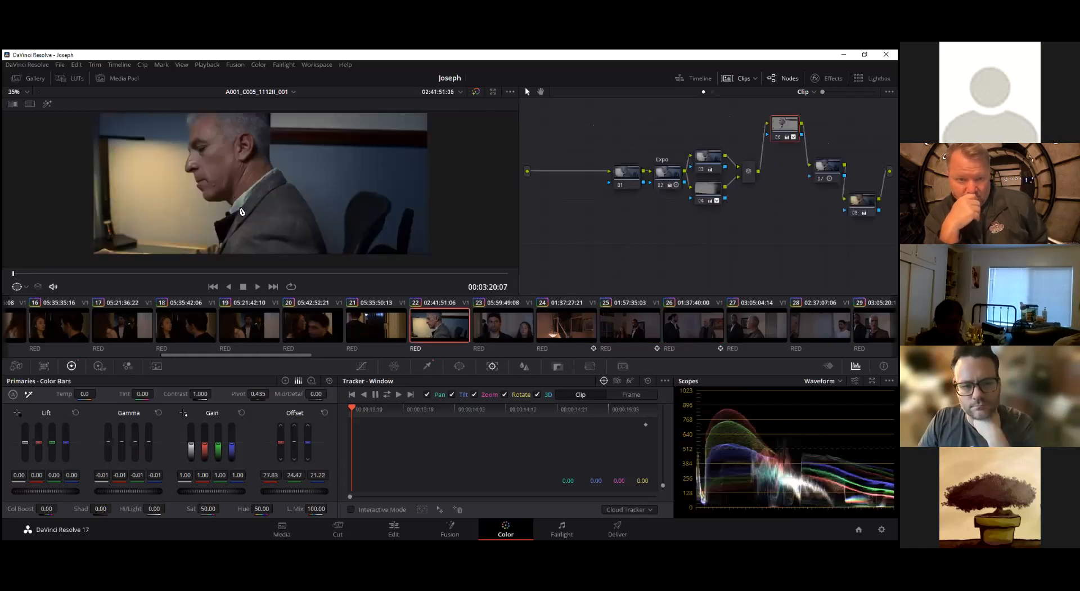
left_click(690, 326)
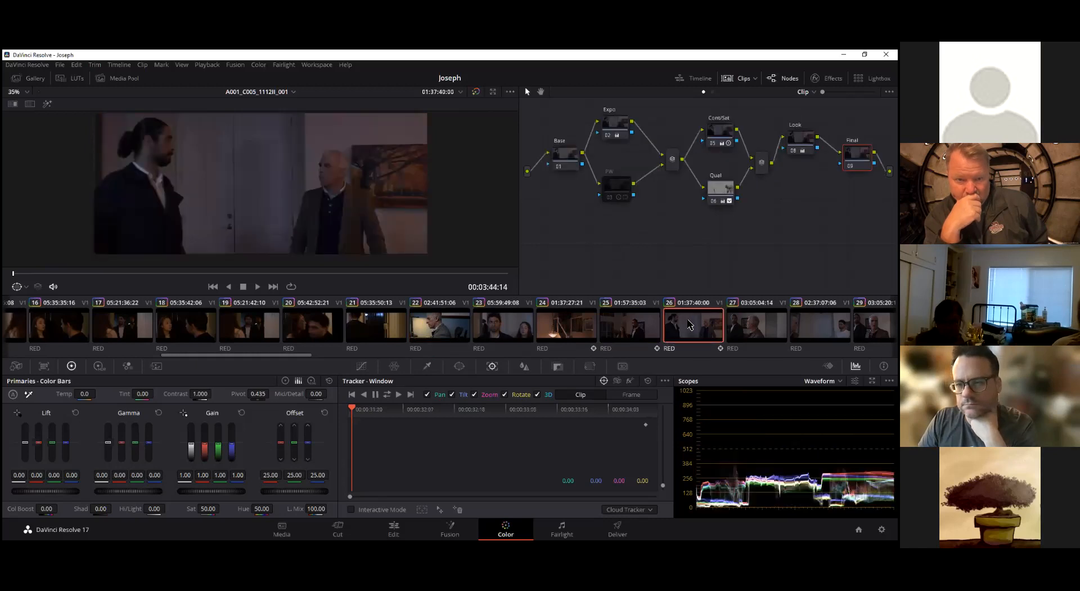
middle_click(438, 332)
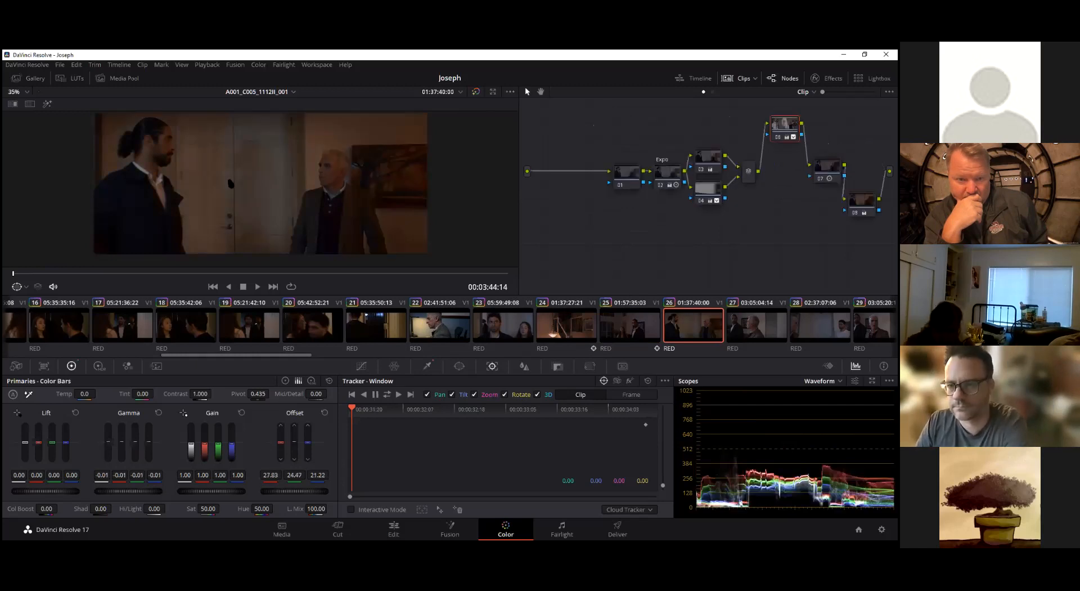
left_click(706, 191)
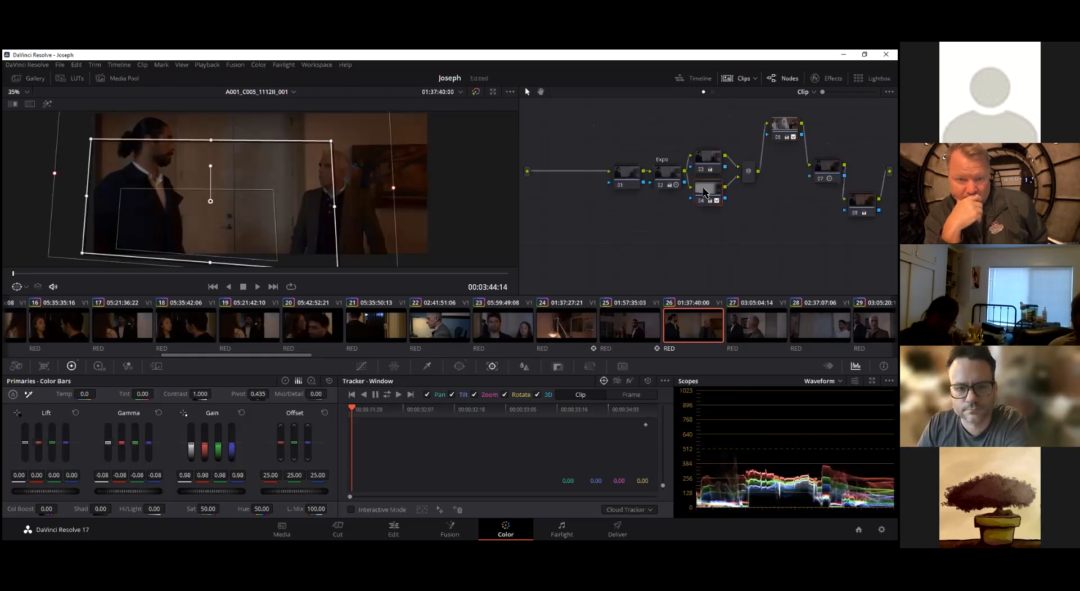
scroll(355, 200, "down", 3)
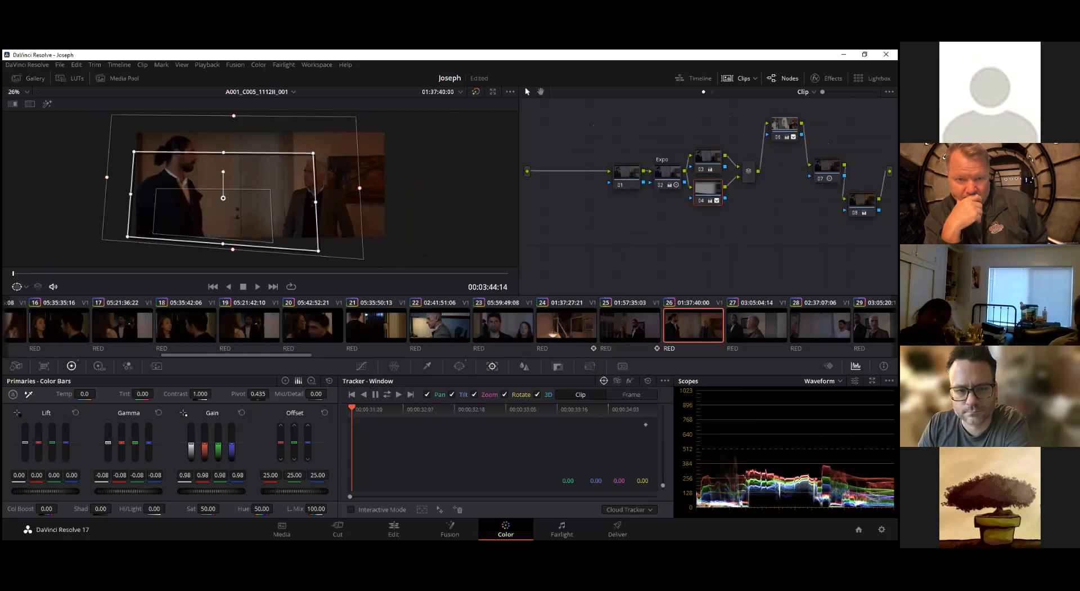
Reapply clip 25's grade to clip 26 and enable the PW node
left_click(756, 332)
left_click(687, 333)
middle_click(630, 330)
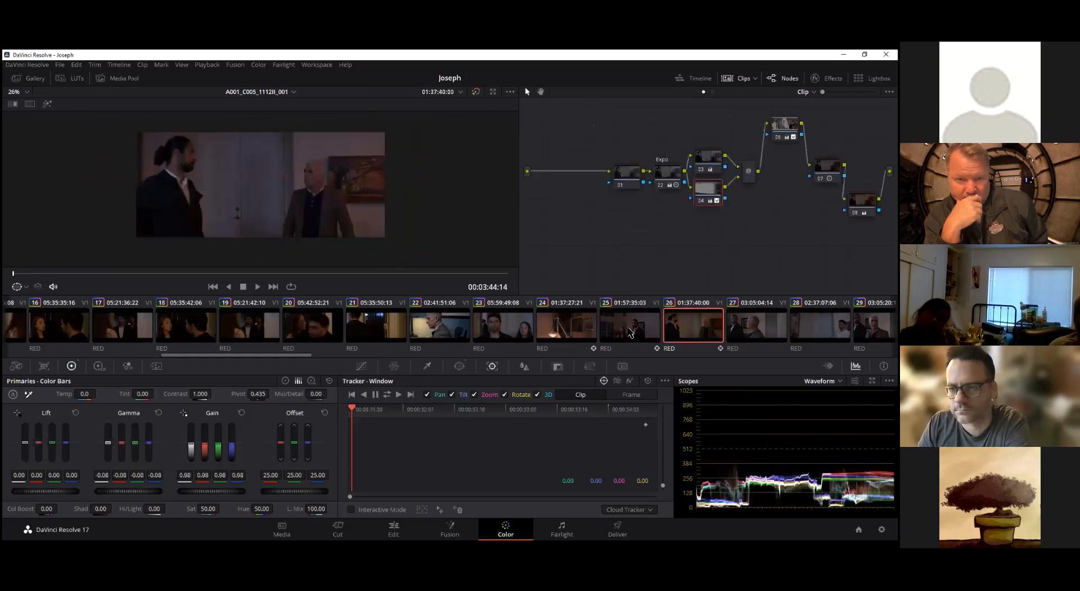
left_click(617, 185)
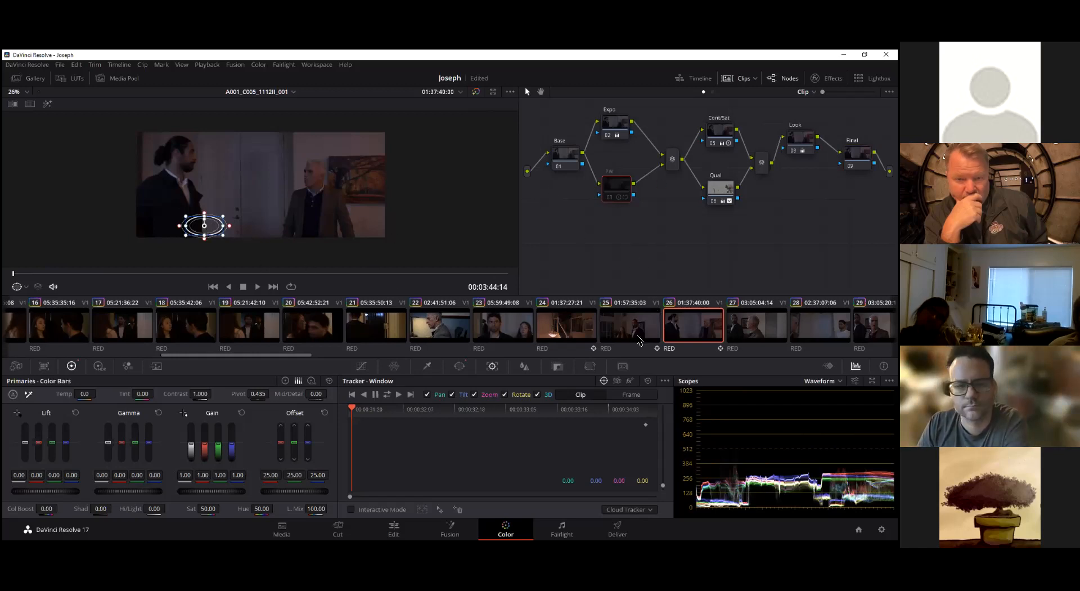
key("ctrl+d")
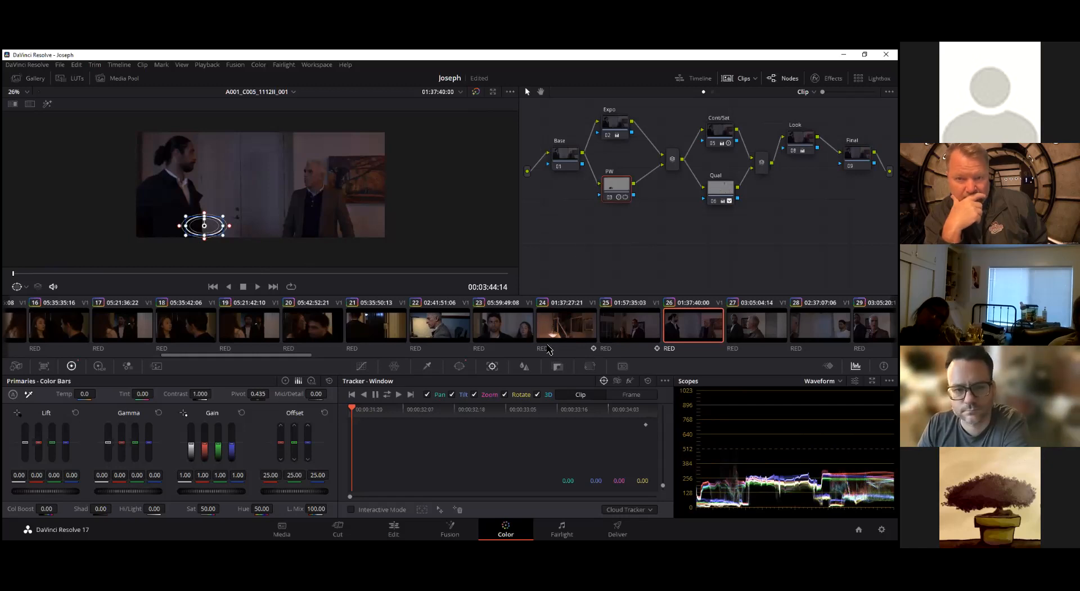
scroll(640, 222, "up", 1)
scroll(640, 222, "up", 1)
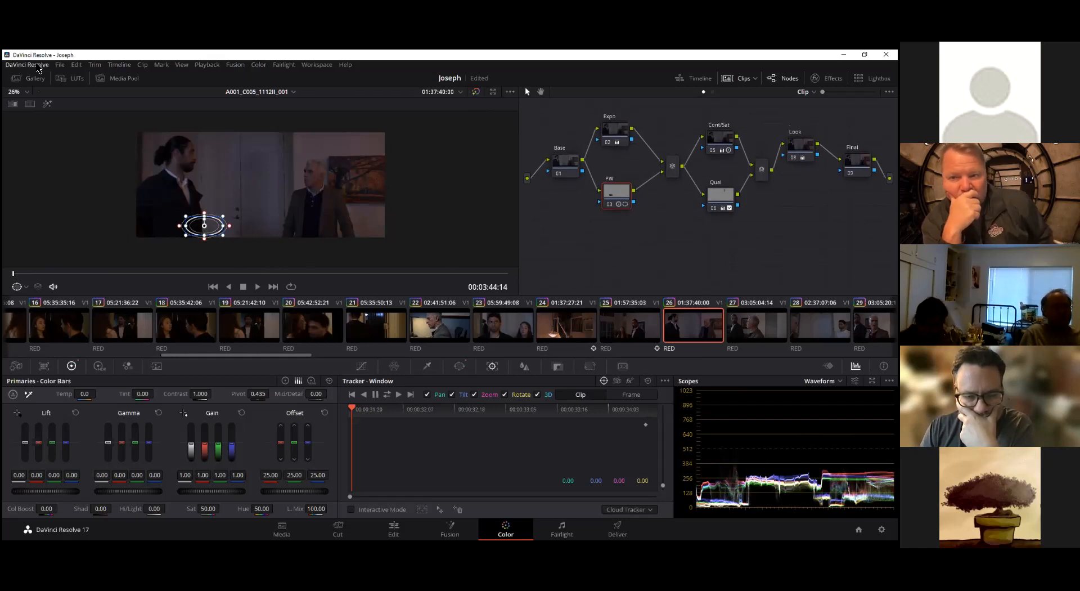
left_click(253, 68)
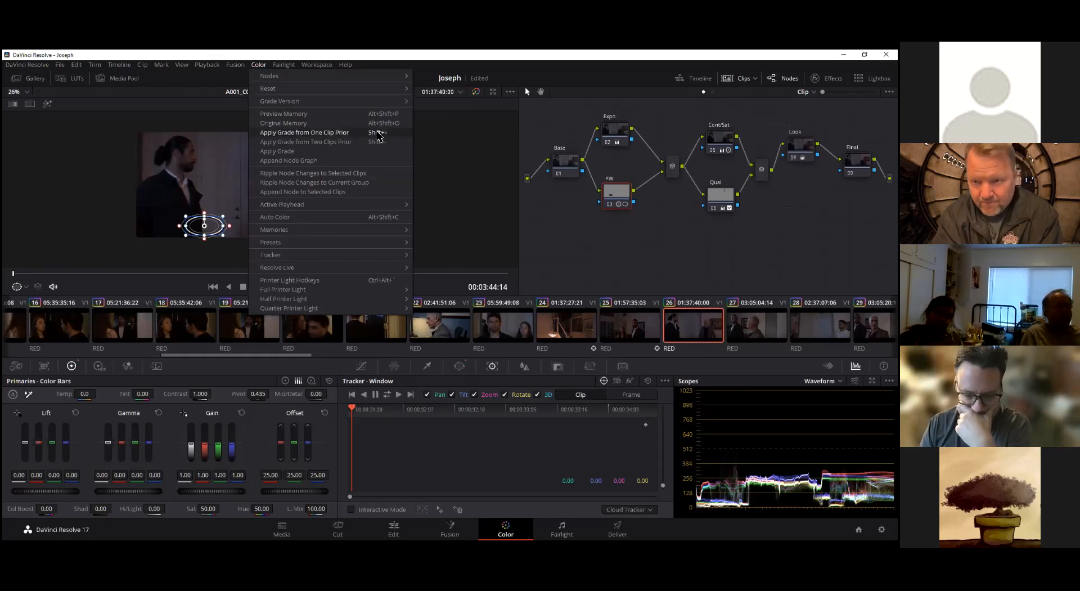
left_click(630, 213)
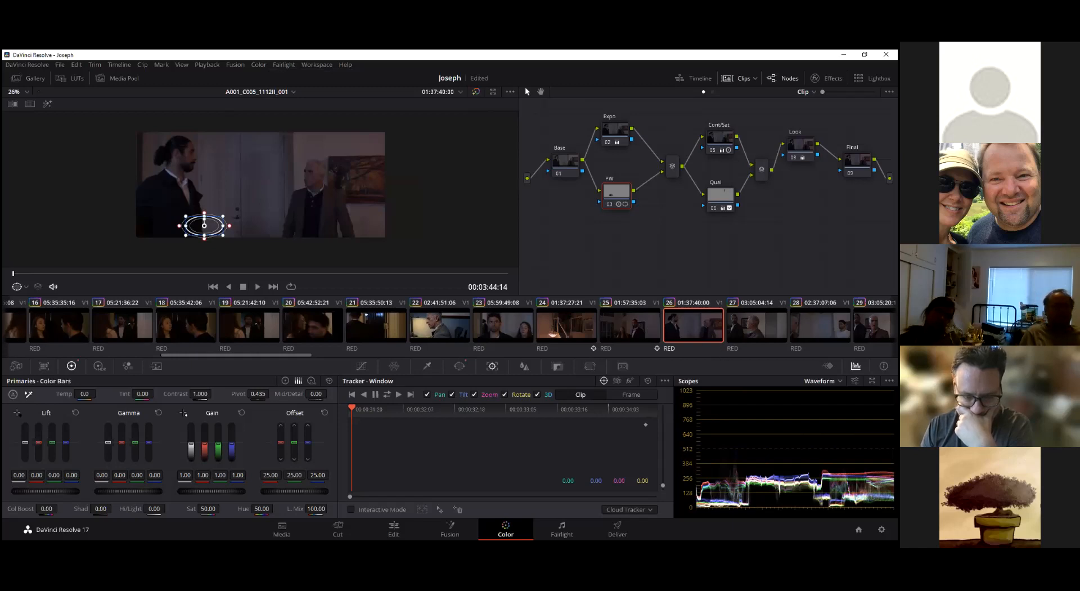
Compare clip 27 with the current reference still using an image wipe, and switch the wipe off
key("Down")
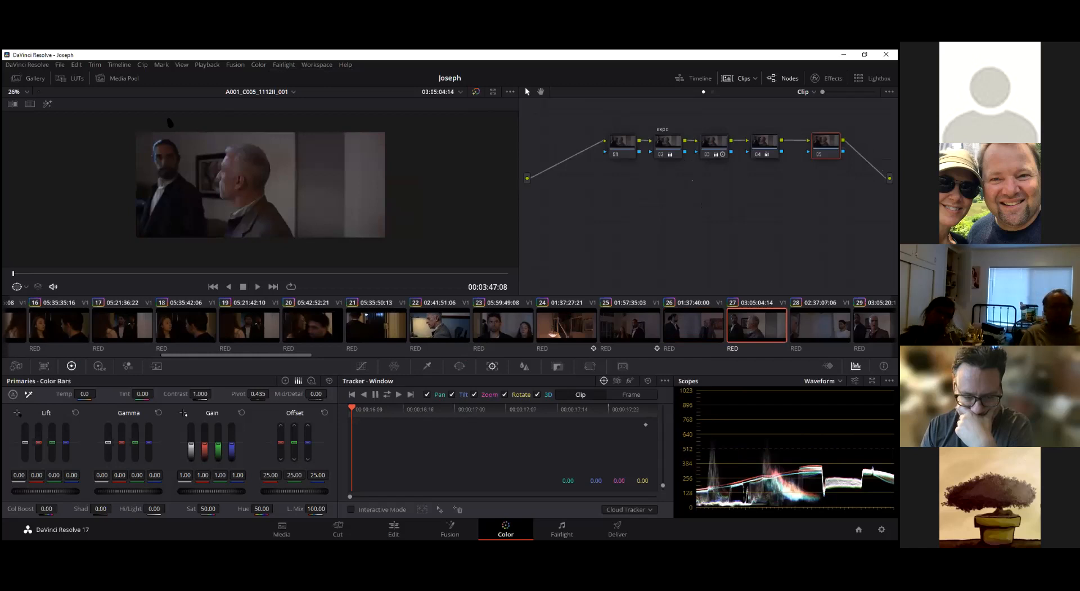
scroll(228, 183, "up", 3)
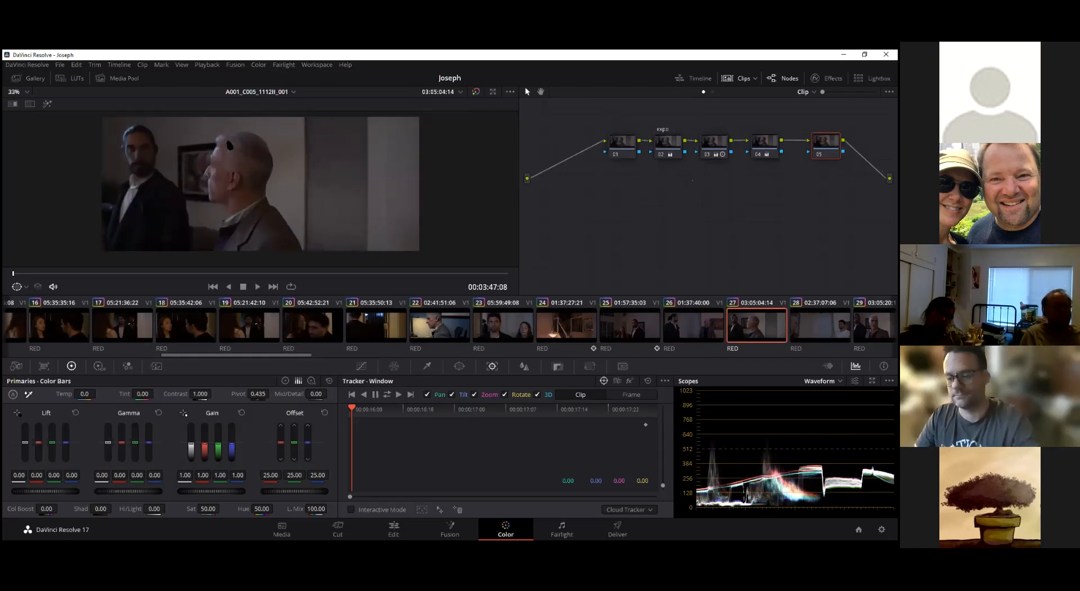
key("ctrl+w")
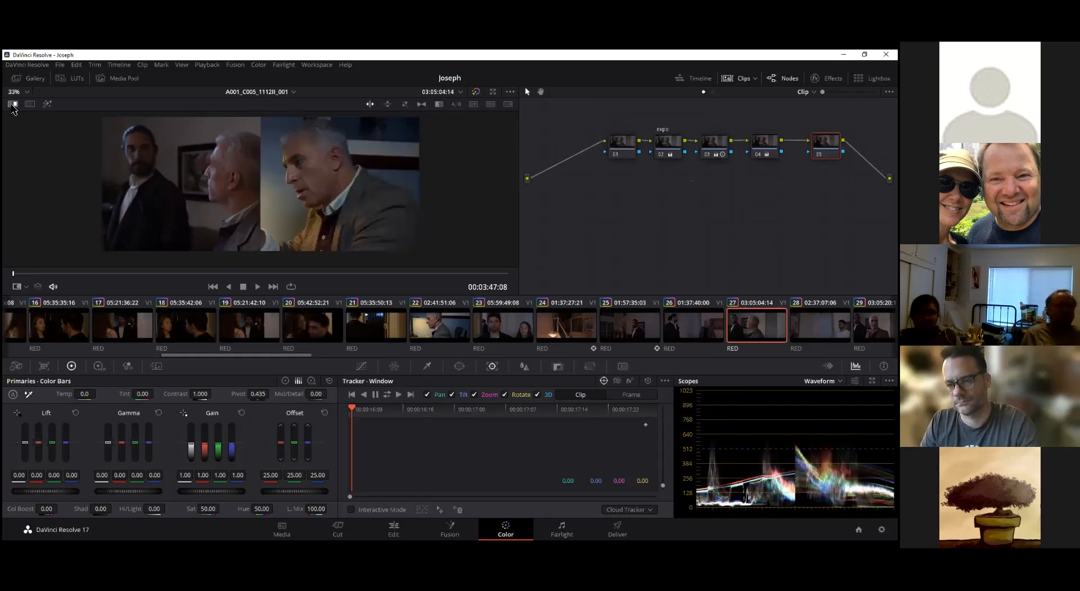
left_click(13, 104)
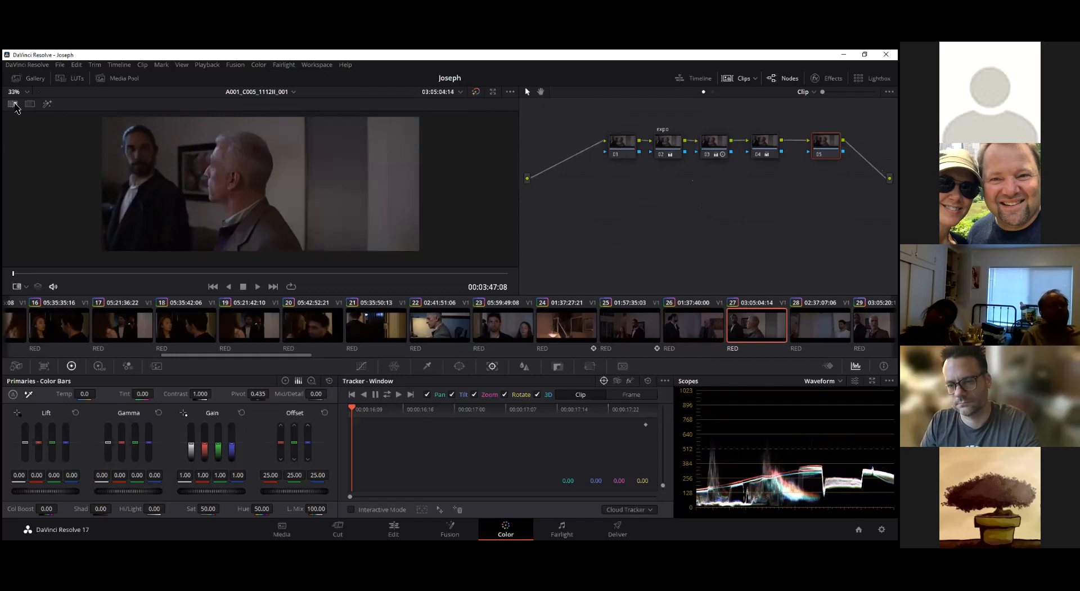
Compare clips 26 and 27, grab a still of clip 26, and check it in the gallery
left_click(689, 329)
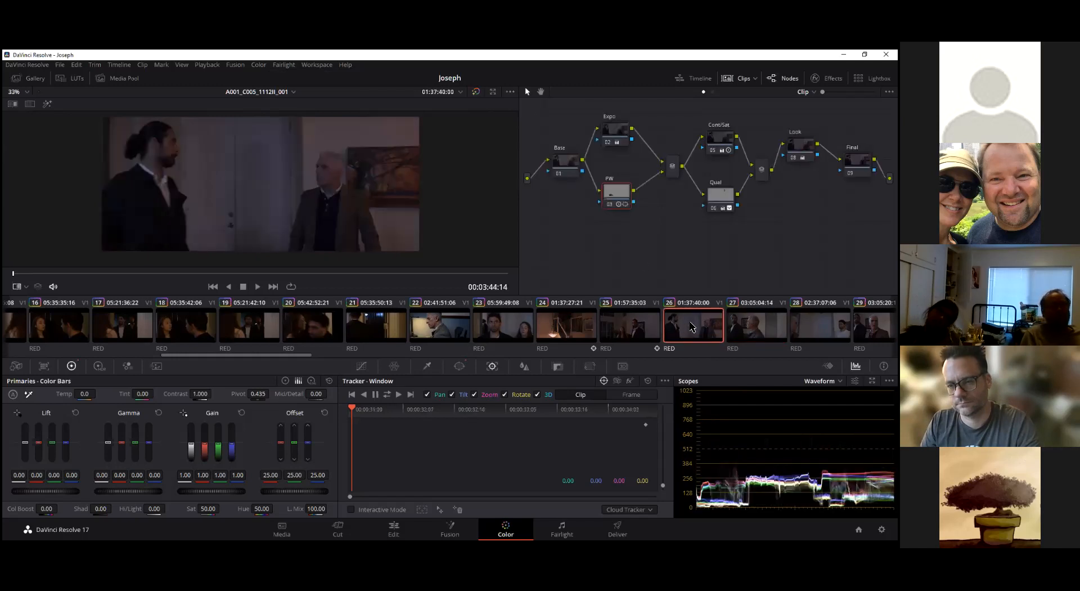
key("Down")
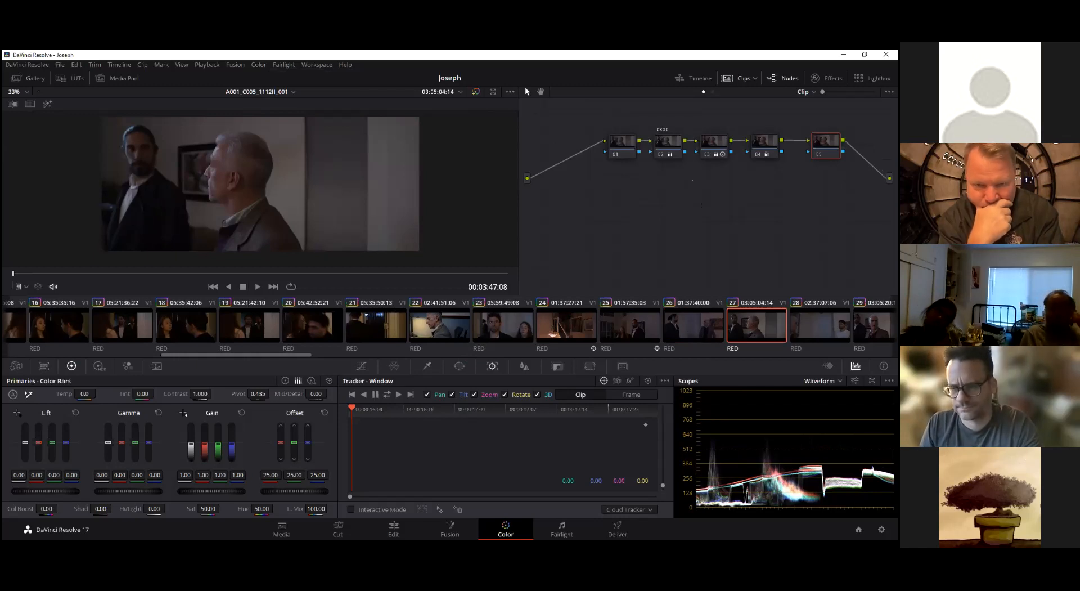
left_click(700, 336)
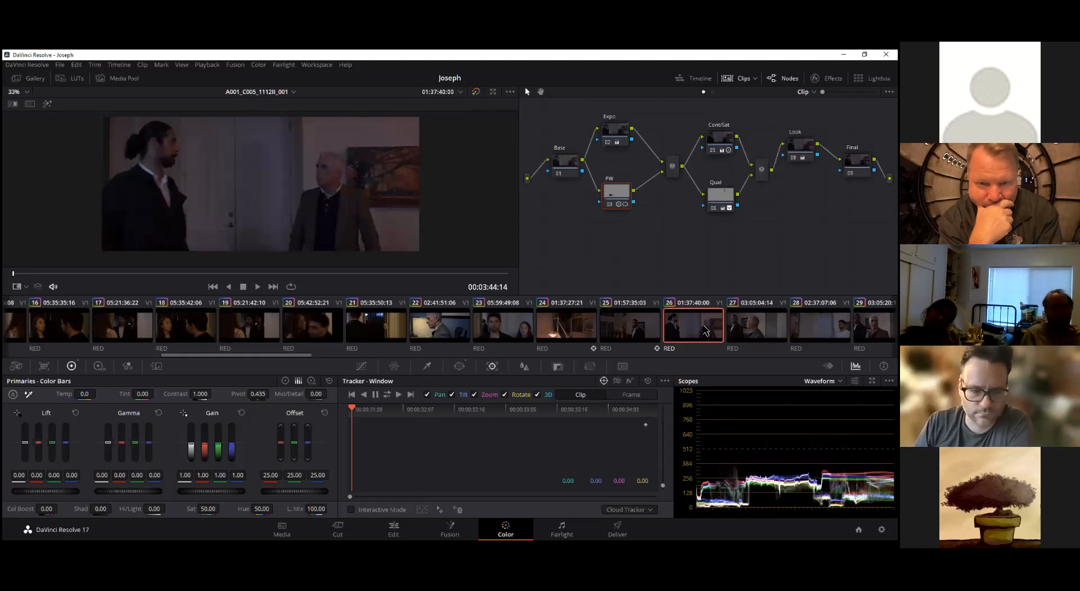
right_click(282, 160)
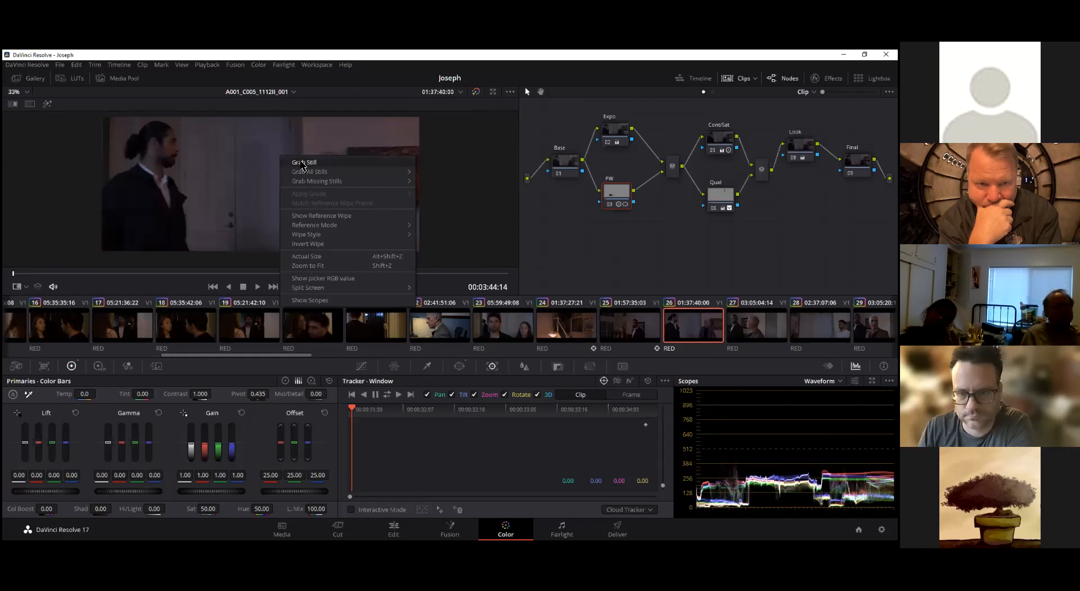
left_click(303, 163)
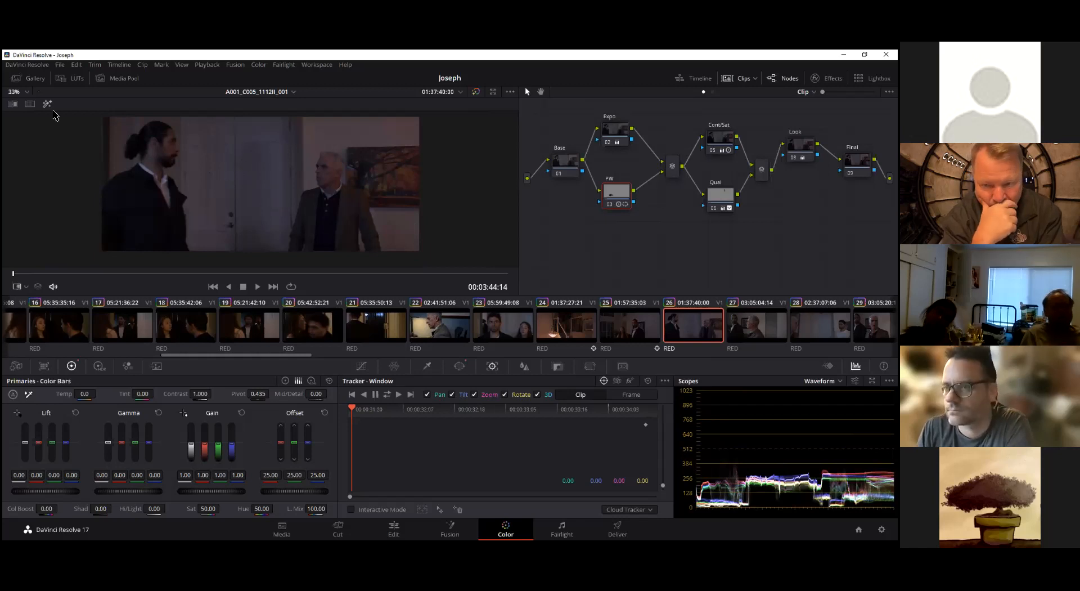
left_click(26, 79)
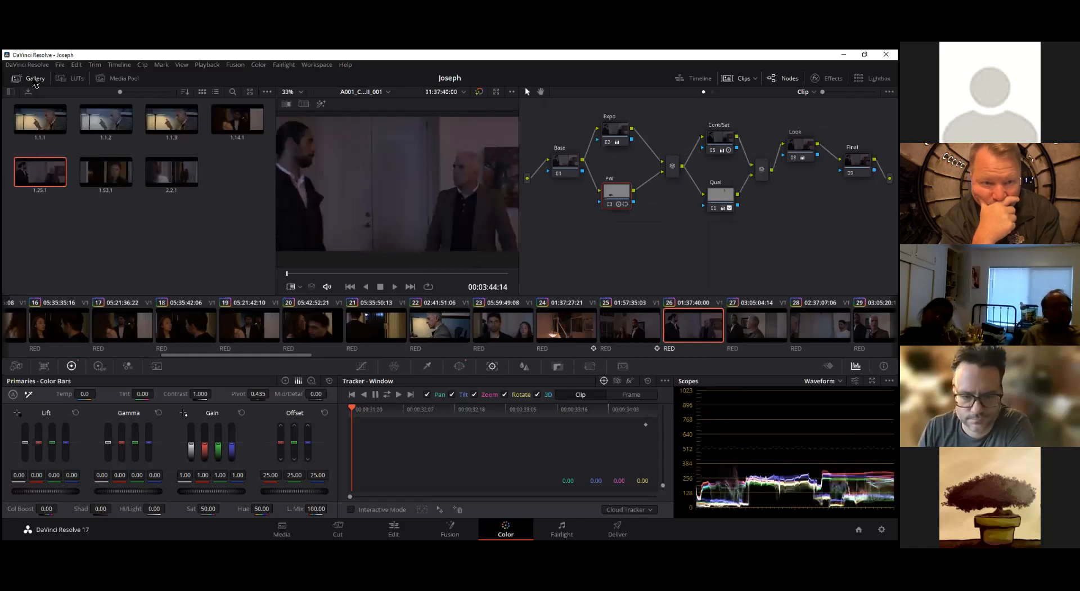
left_click(33, 78)
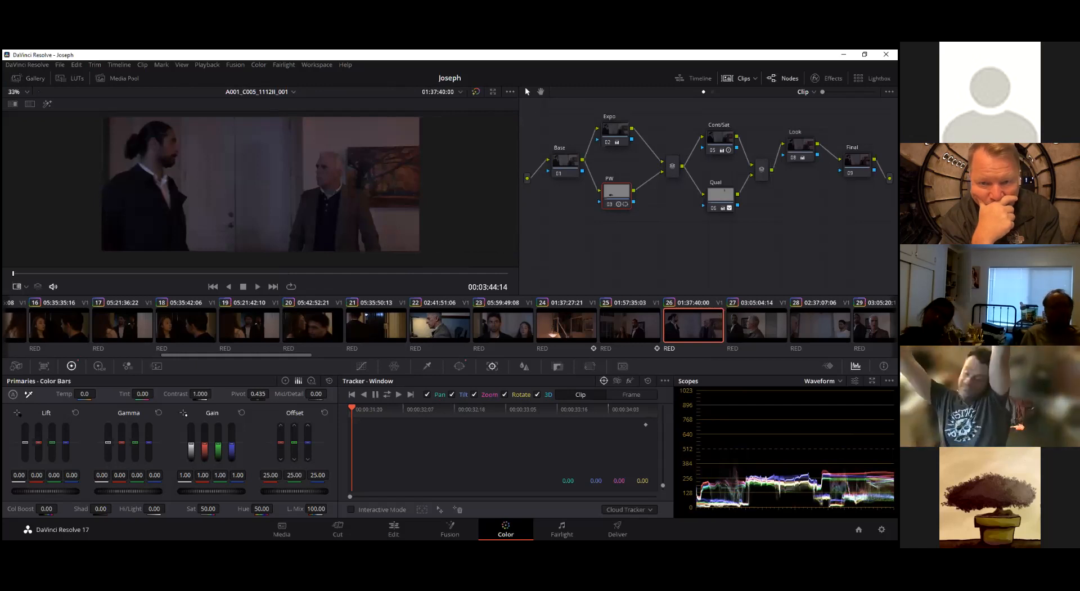
Wipe clip 27 against the clip 26 still, and copy clip 26's grade onto clip 27
key("Down")
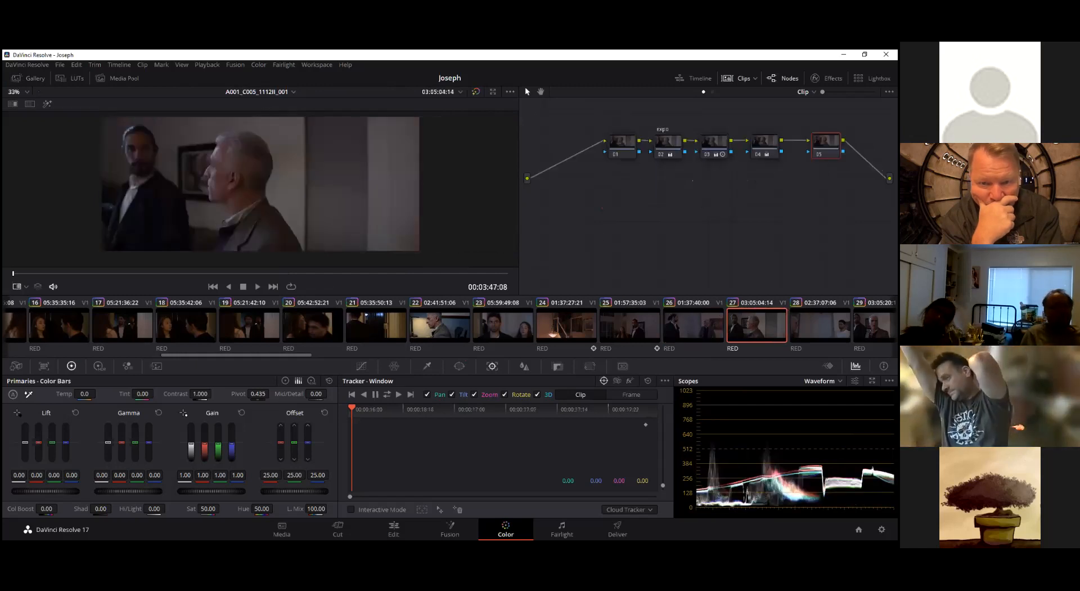
left_click(12, 105)
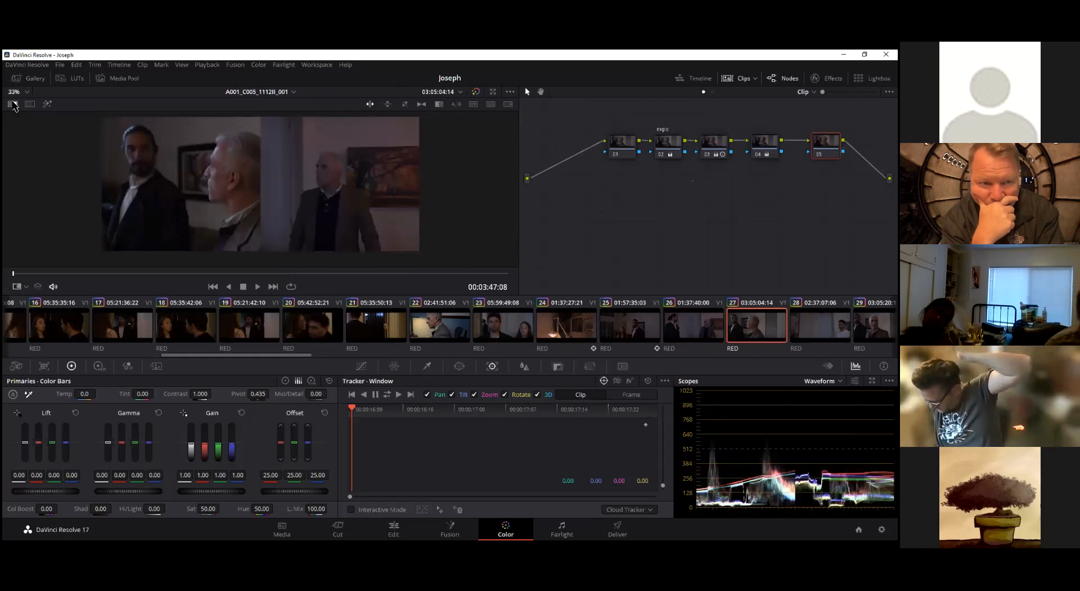
left_click_drag(259, 156, 327, 166)
middle_click(708, 324)
Compare clip 27 with the clip 26 still using the stacked, blended and side-by-side wipe styles
left_click(387, 104)
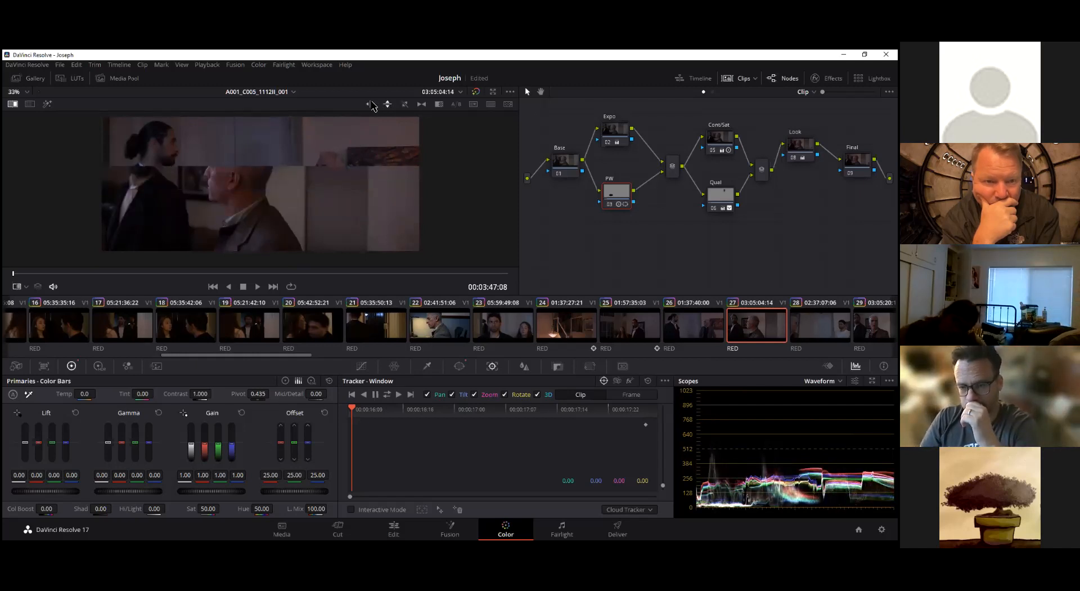
mouse_move(327, 165)
left_mouse_down()
mouse_move(257, 216)
mouse_move(333, 175)
left_mouse_up()
left_click(422, 105)
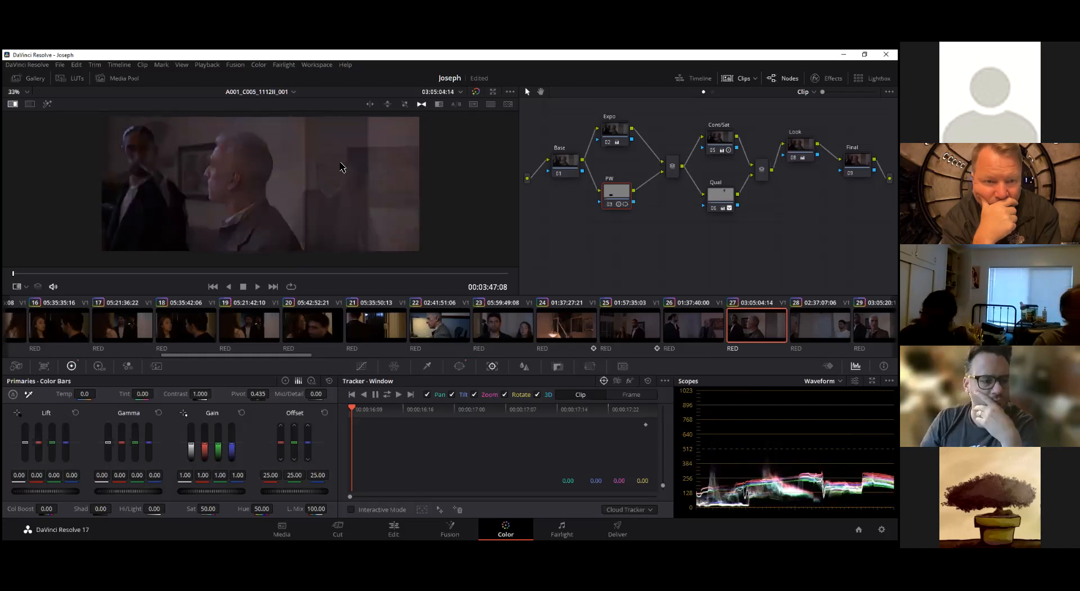
left_click_drag(258, 190, 300, 199)
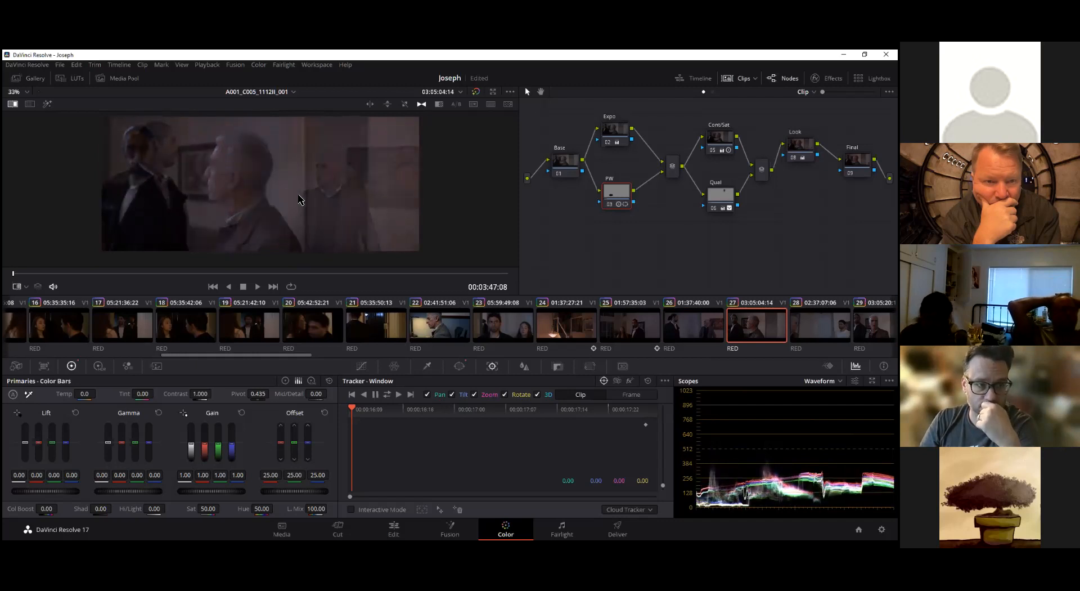
left_click(438, 107)
left_click(371, 104)
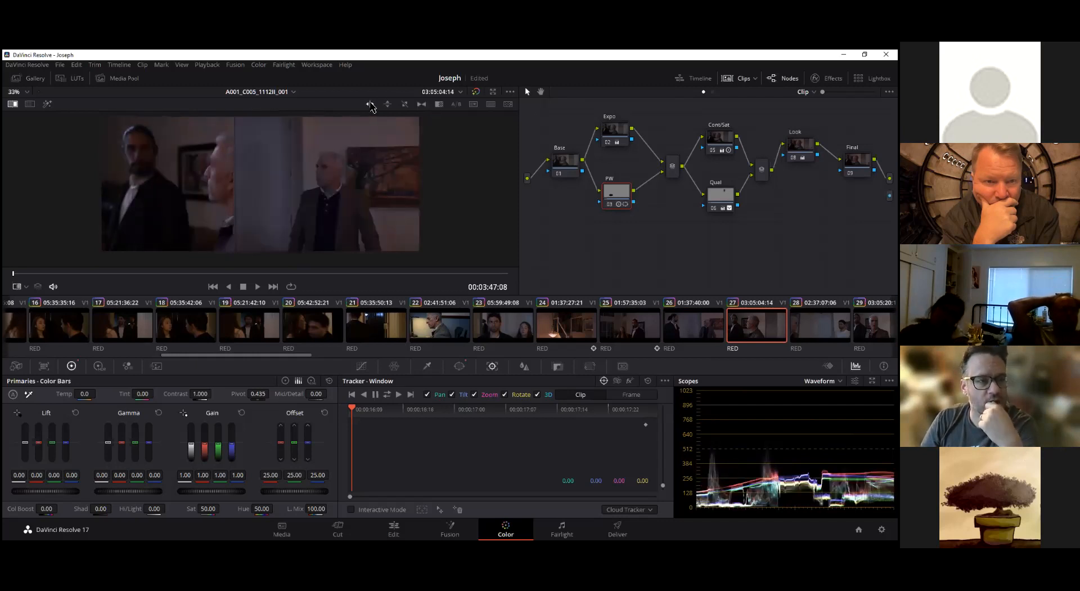
left_click_drag(242, 174, 283, 192)
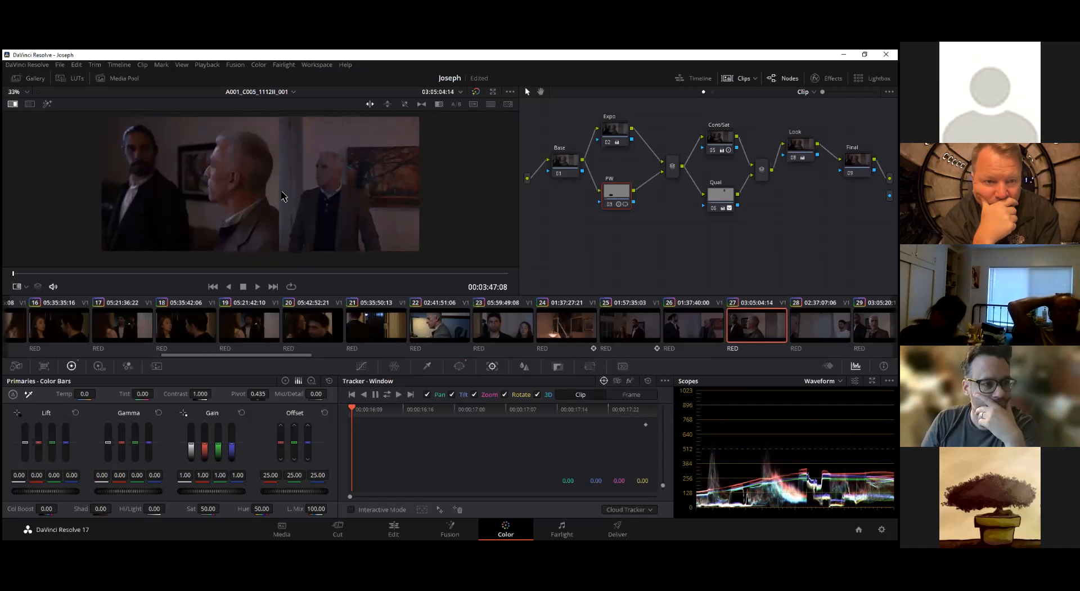
Turn off the reference wipe on clip 27 and save the project
left_click(13, 104)
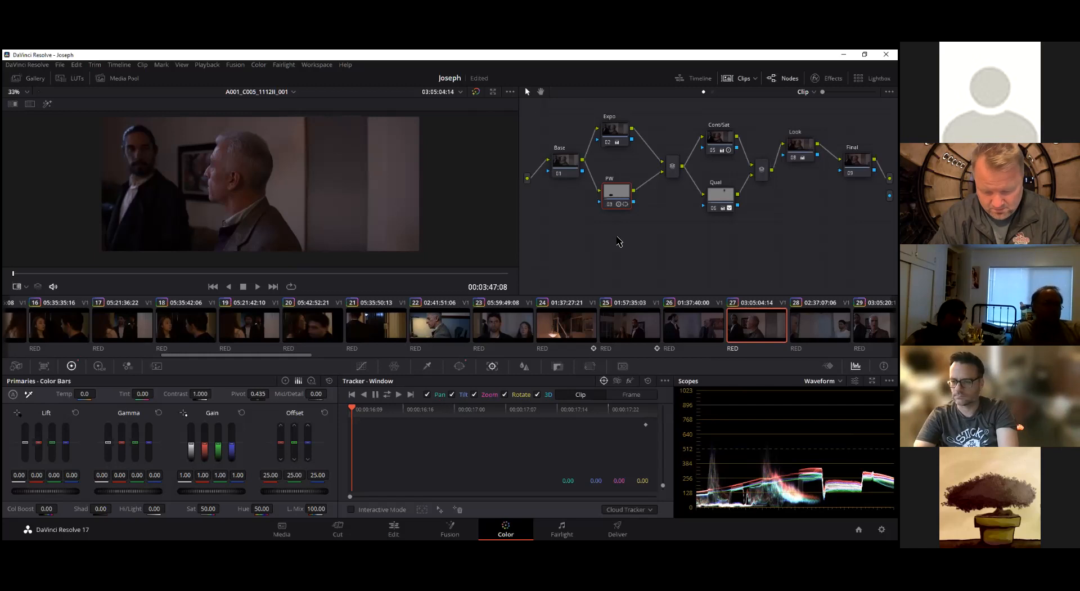
key("ctrl+s")
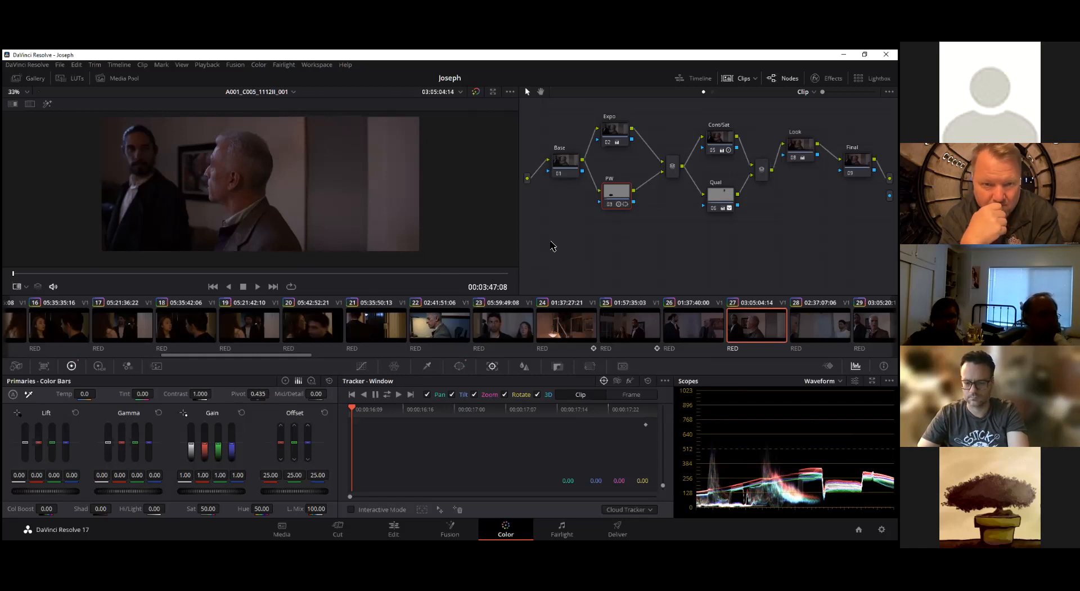
left_click_drag(294, 358, 365, 358)
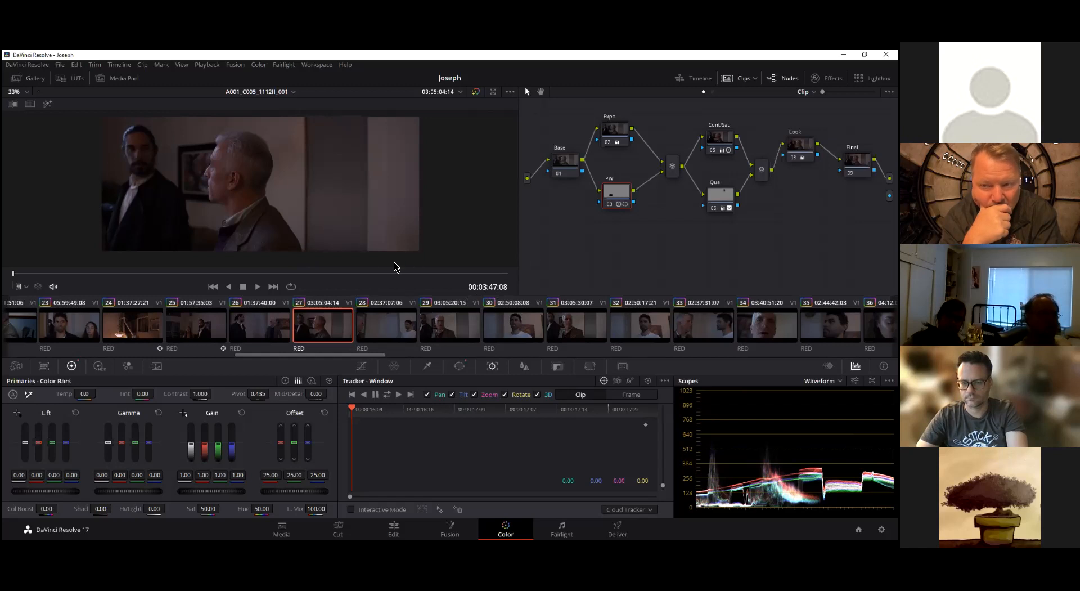
Raise the PW node's temperature to 10.0 on clip 24's first frame, using Highlight to isolate the lamp window
left_click(129, 326)
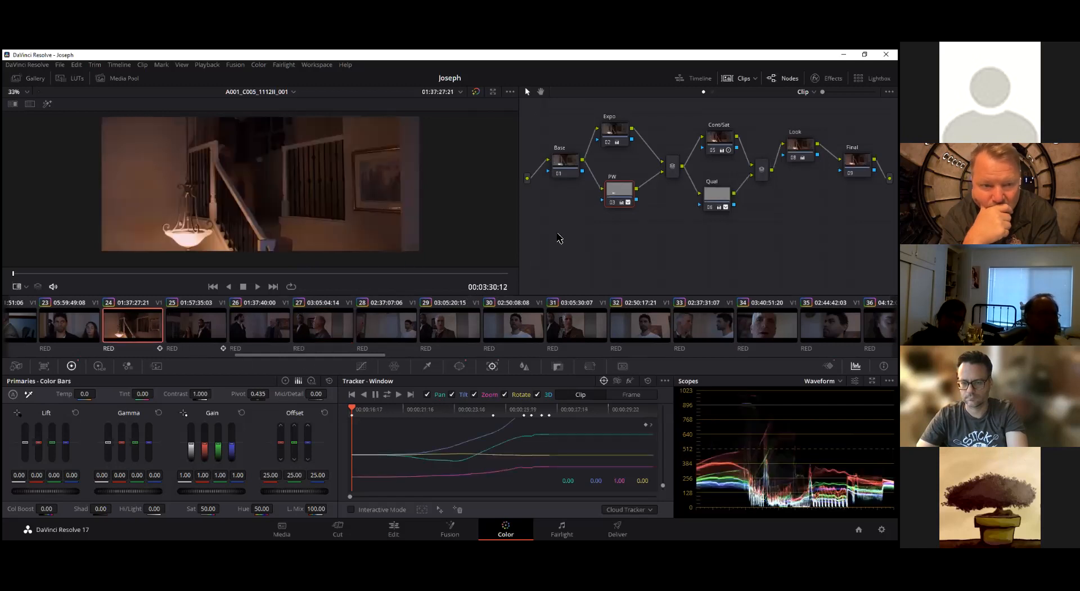
mouse_move(623, 196)
left_mouse_down()
mouse_move(638, 191)
mouse_move(619, 195)
left_mouse_up()
left_click(47, 104)
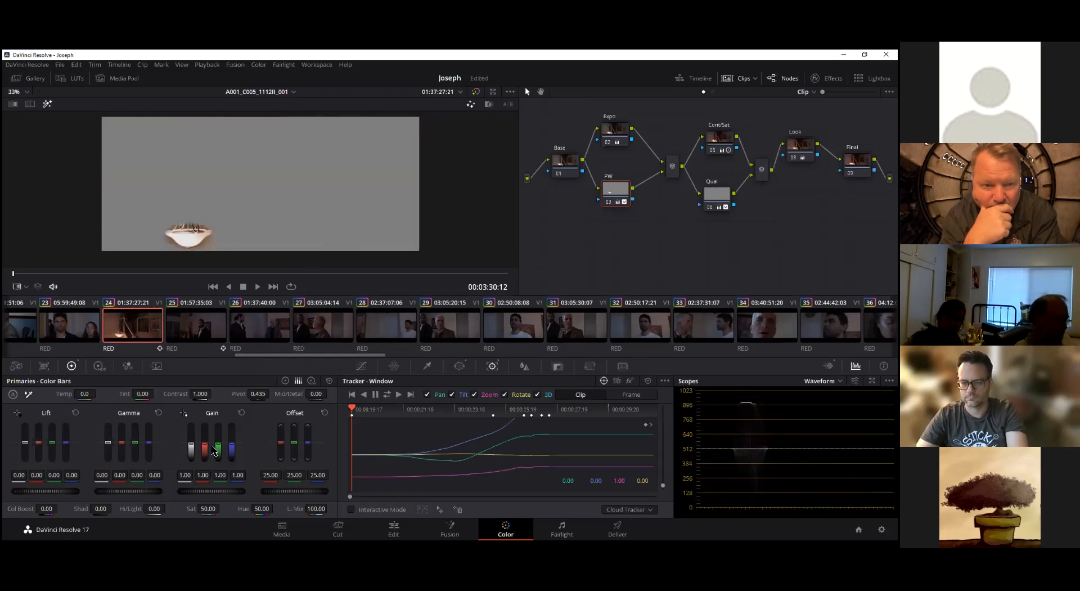
left_click_drag(77, 396, 106, 402)
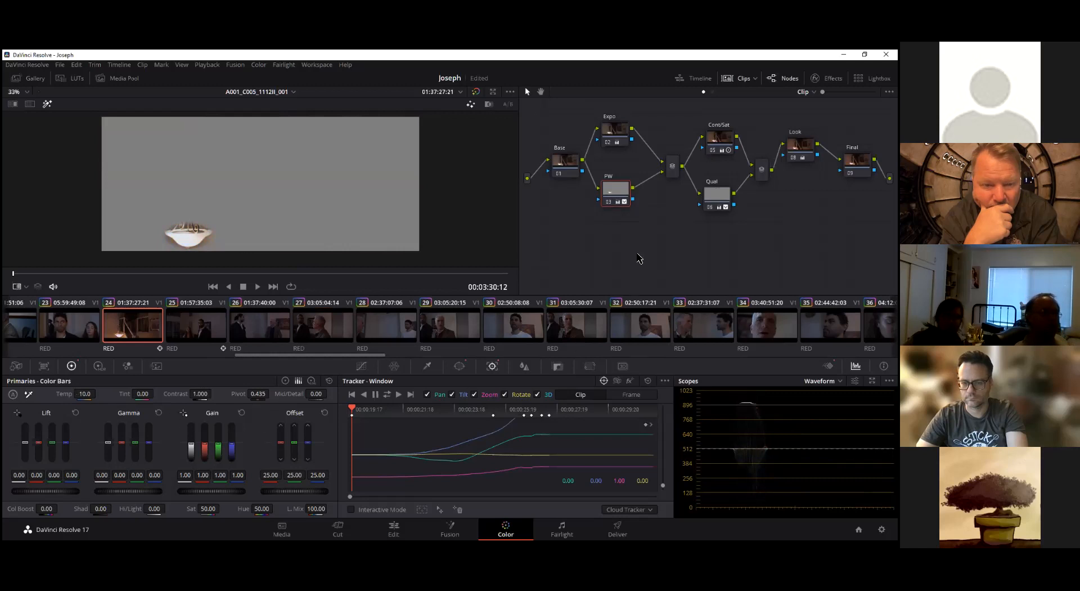
left_click(47, 103)
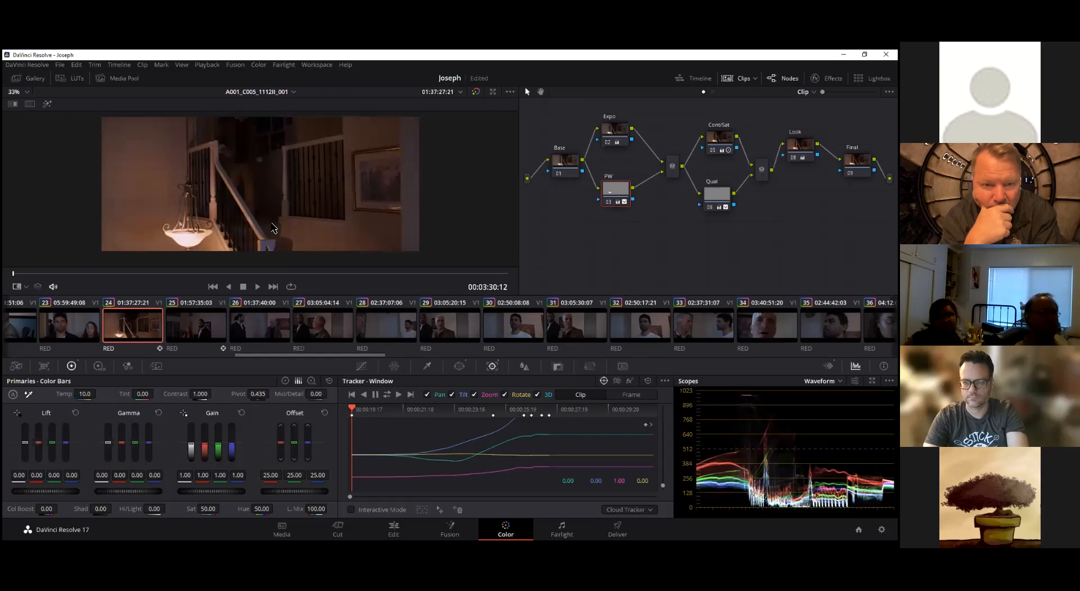
Scrub through clip 24 to its last frame to check how the lamp correction follows the shot
left_click(143, 274)
mouse_move(151, 278)
left_mouse_down()
mouse_move(514, 283)
mouse_move(145, 286)
left_mouse_up()
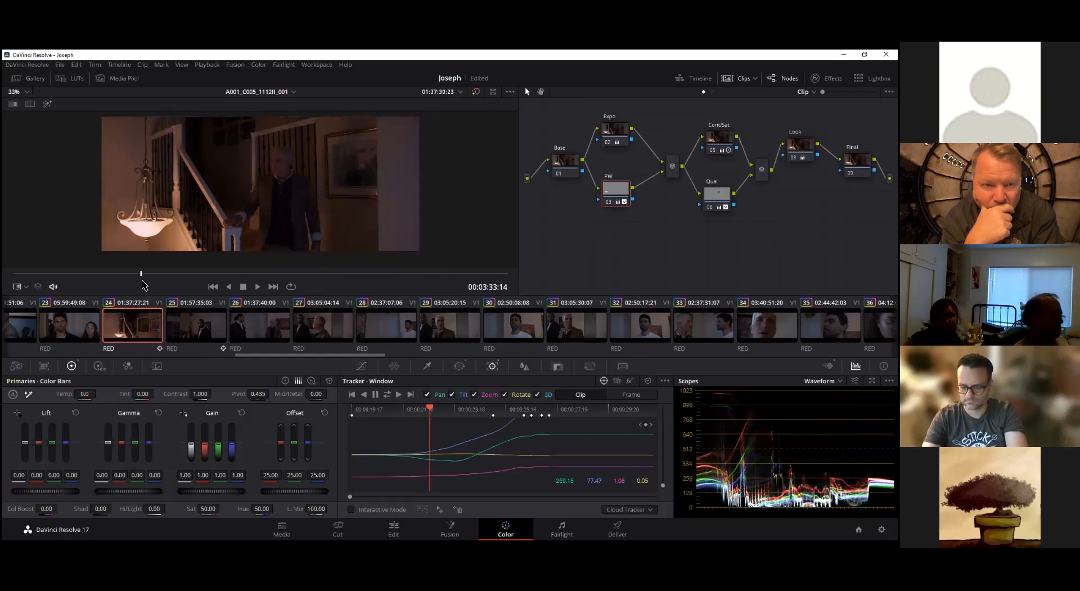
left_click_drag(143, 281, 529, 274)
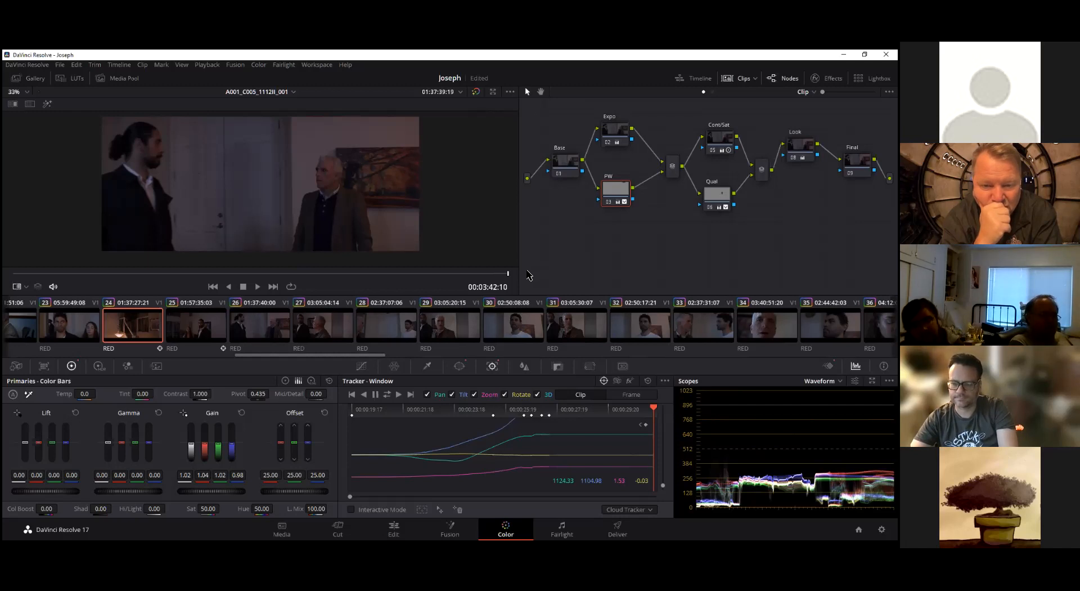
Show the PW node's circular window on clip 24 and look through the available window shapes
left_click(460, 366)
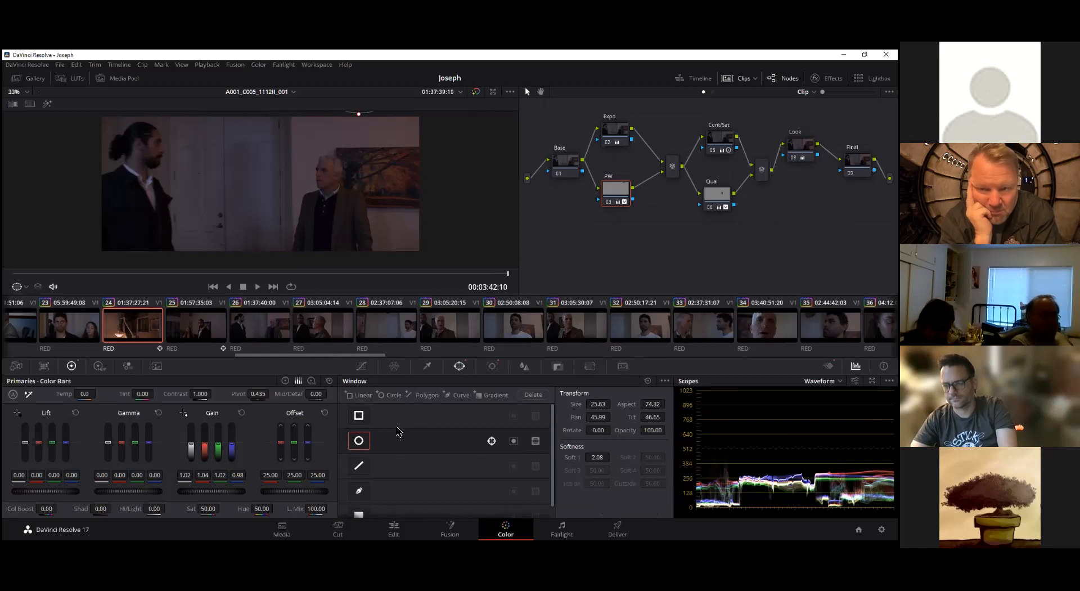
scroll(398, 431, "down", 1)
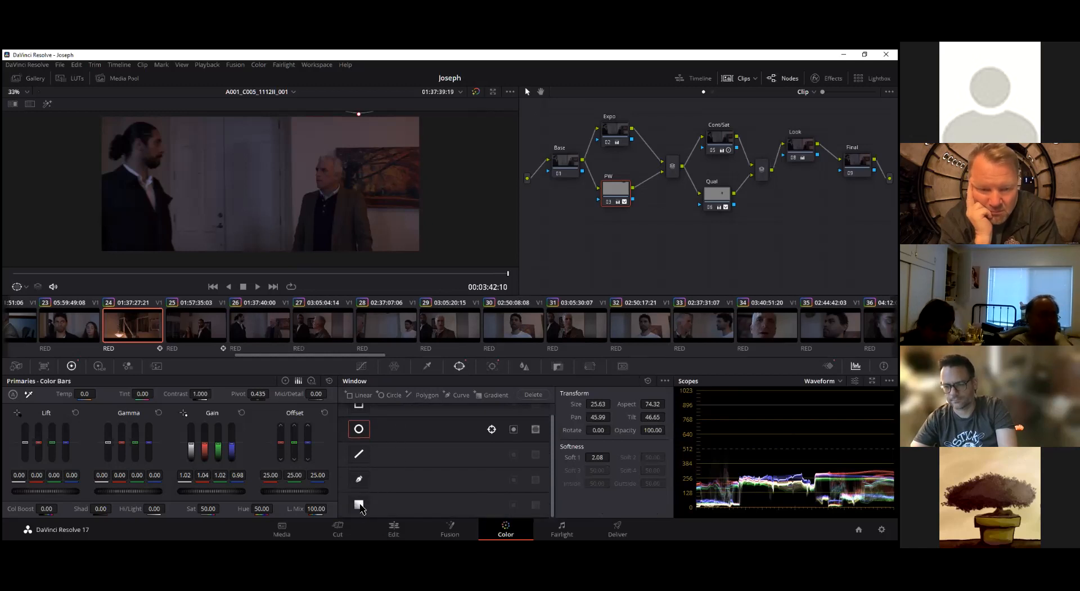
scroll(368, 476, "up", 1)
scroll(367, 476, "down", 1)
scroll(436, 479, "up", 1)
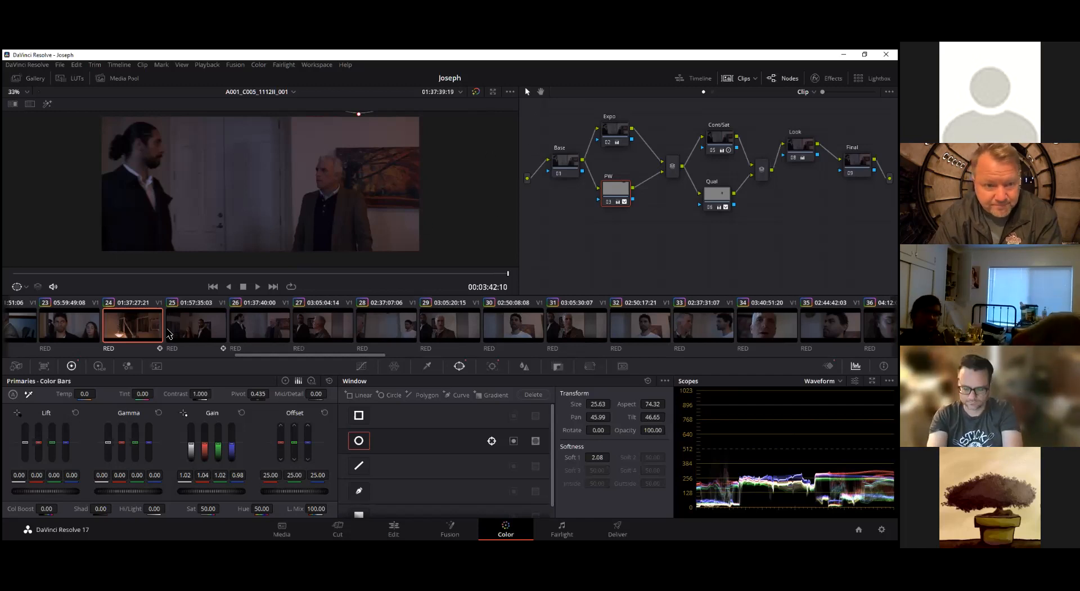
Return clip 24 to its first frame and switch the primaries to colour wheels
left_click_drag(322, 356, 252, 360)
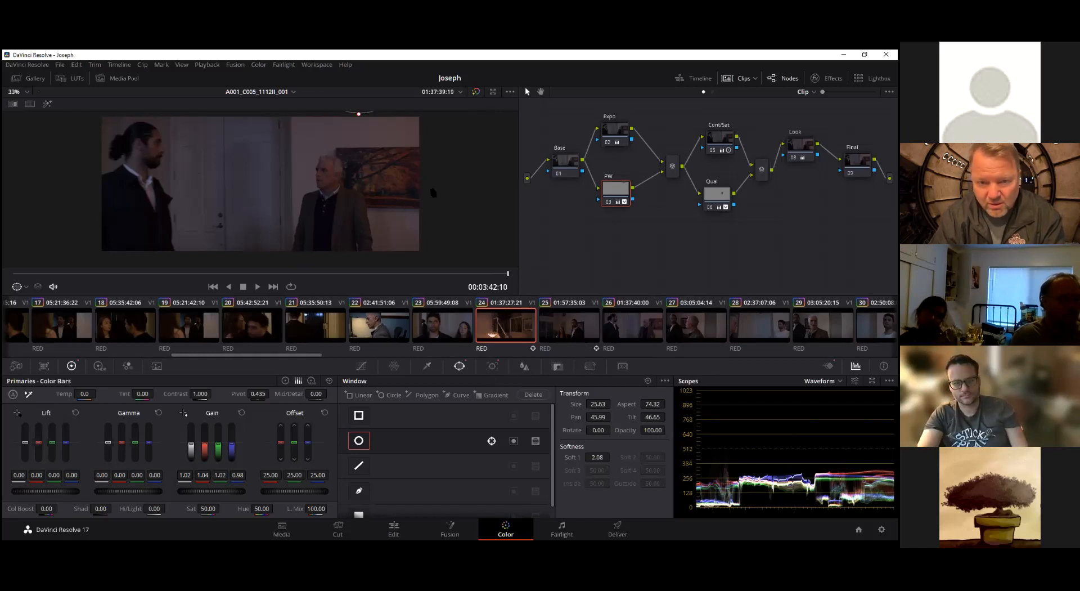
left_click_drag(445, 273, 14, 294)
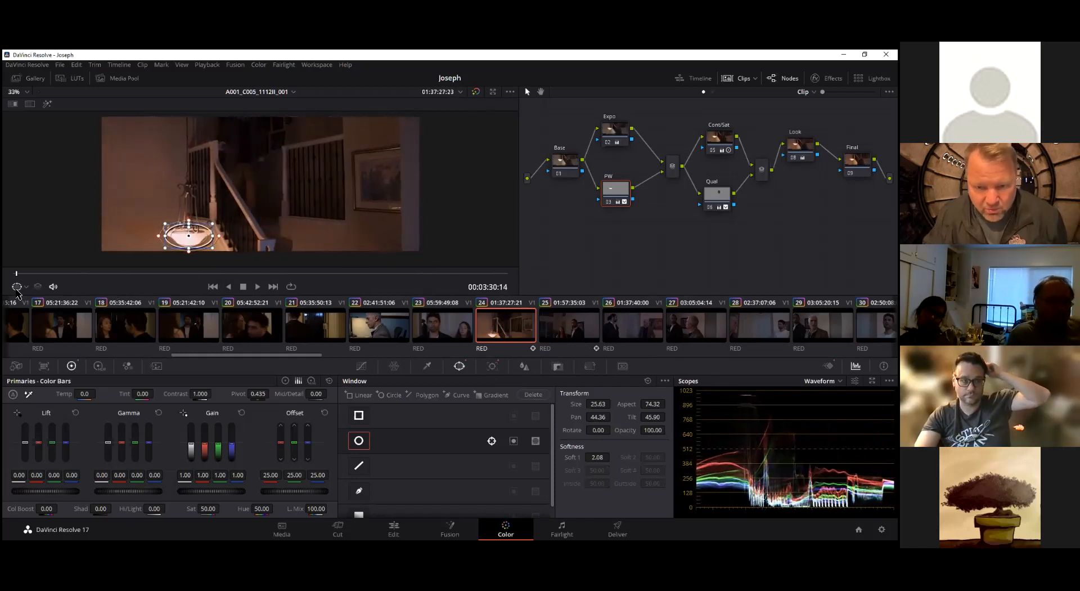
left_click(285, 380)
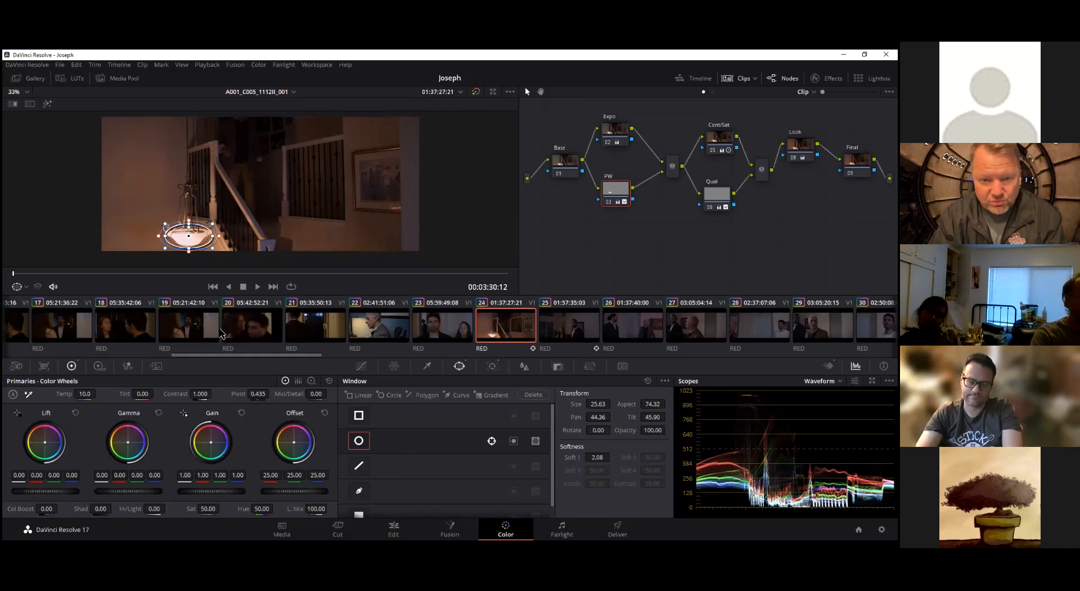
Select the last node of clip 02 and compare the shot with its whole grade bypassed and enabled
left_click_drag(291, 355, 97, 352)
left_click(115, 333)
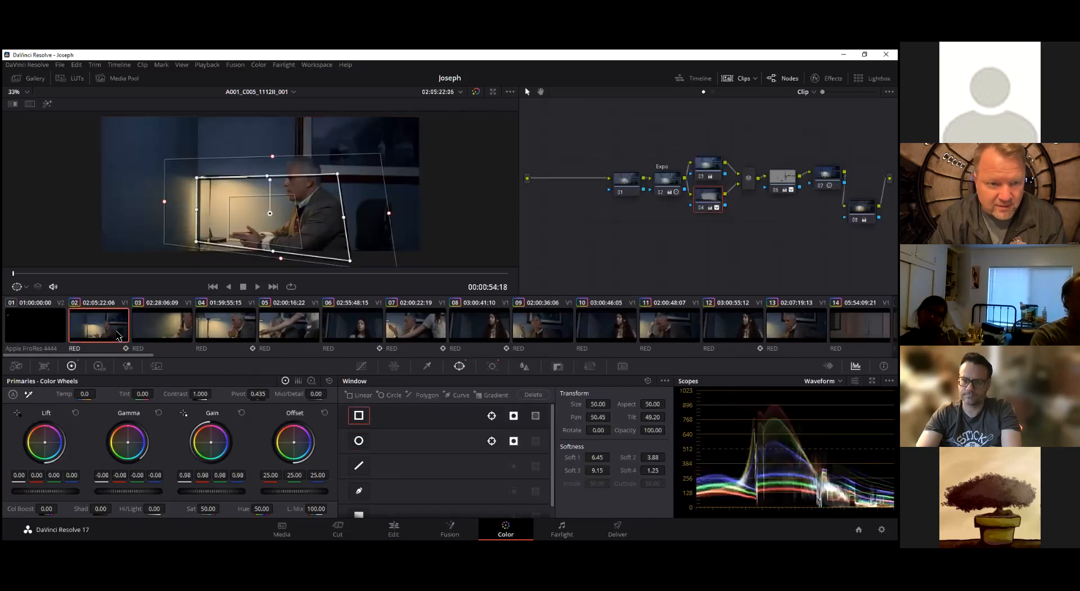
left_click(862, 208)
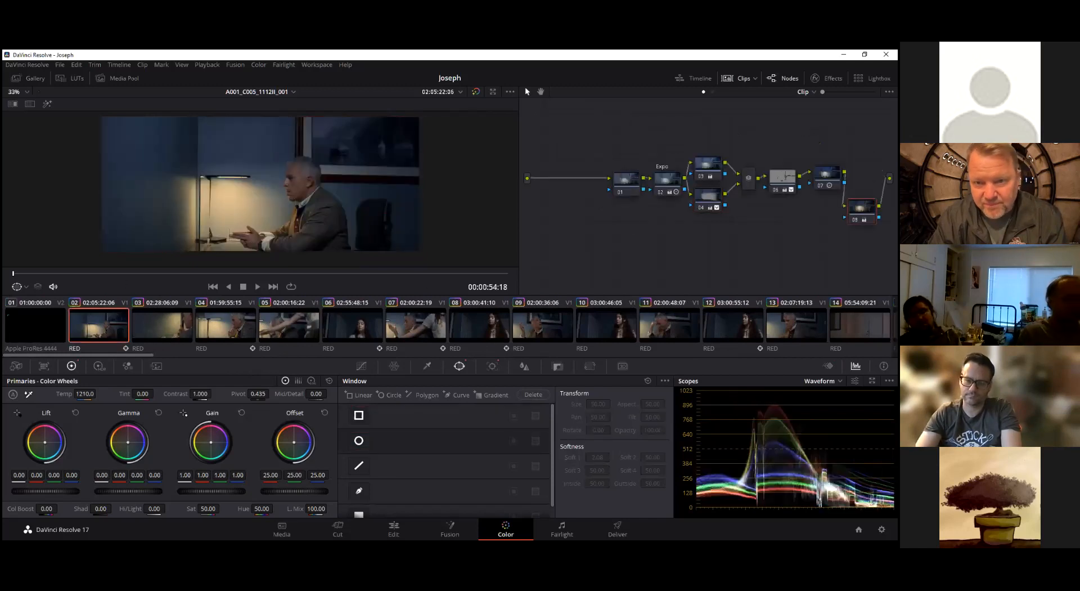
key("alt+d")
key("alt+d")
key("alt+d")
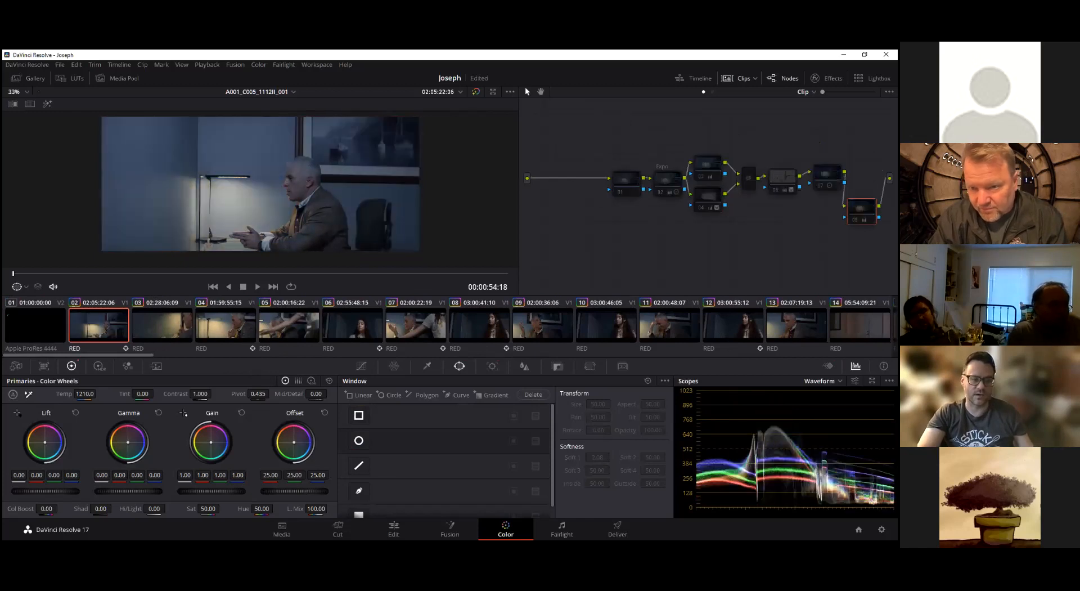
key("alt+d")
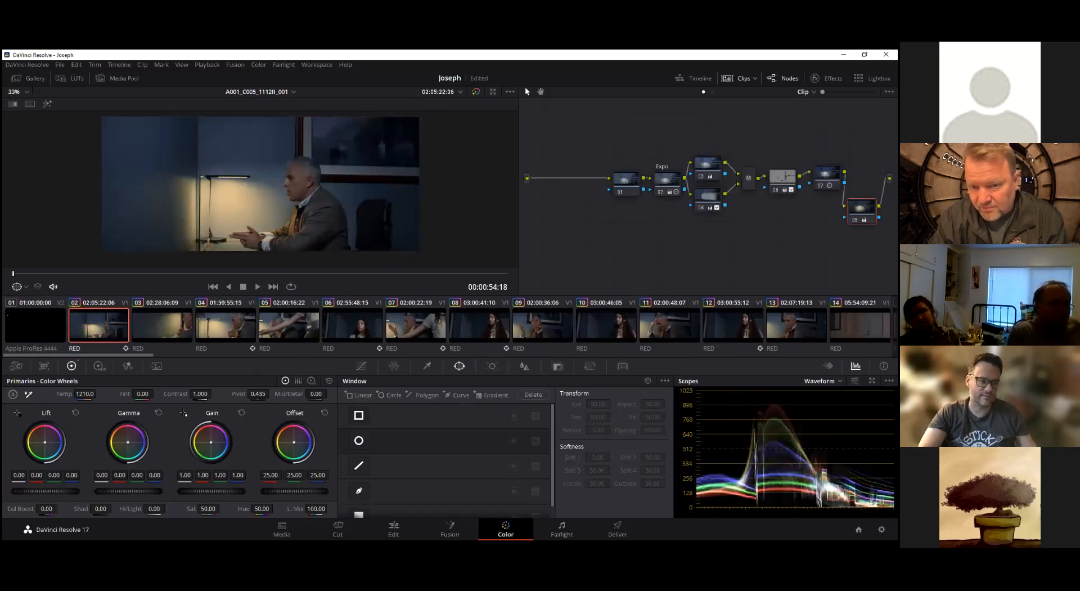
key("alt+d")
Compare the graded and ungraded versions near the end of clip 02, then return to its first frame
key("alt+d")
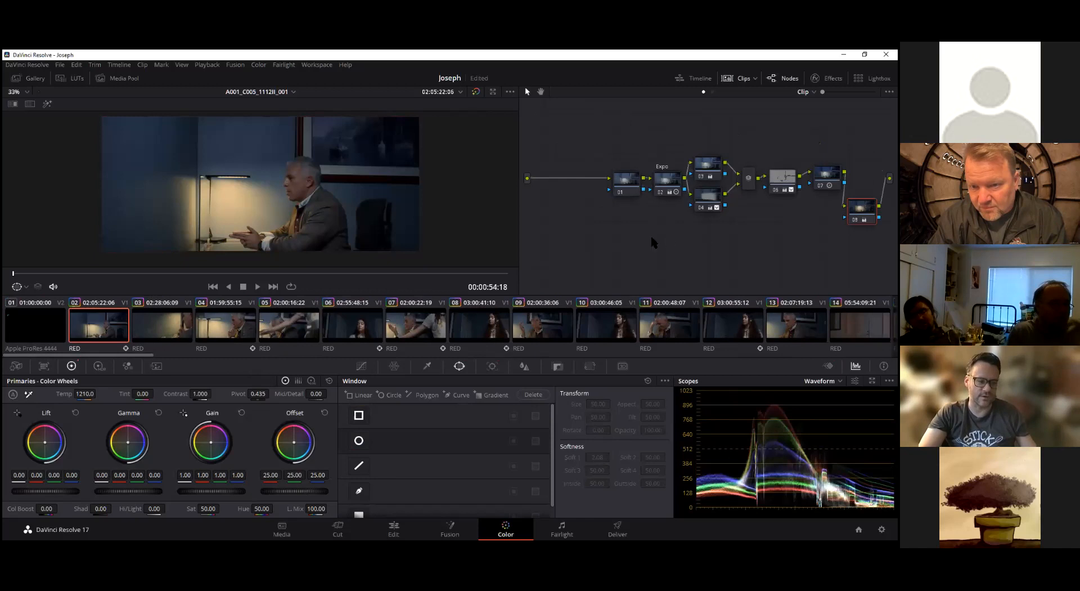
left_click_drag(17, 275, 506, 280)
key("alt+d")
key("shift+d")
key("shift+d")
key("shift+d")
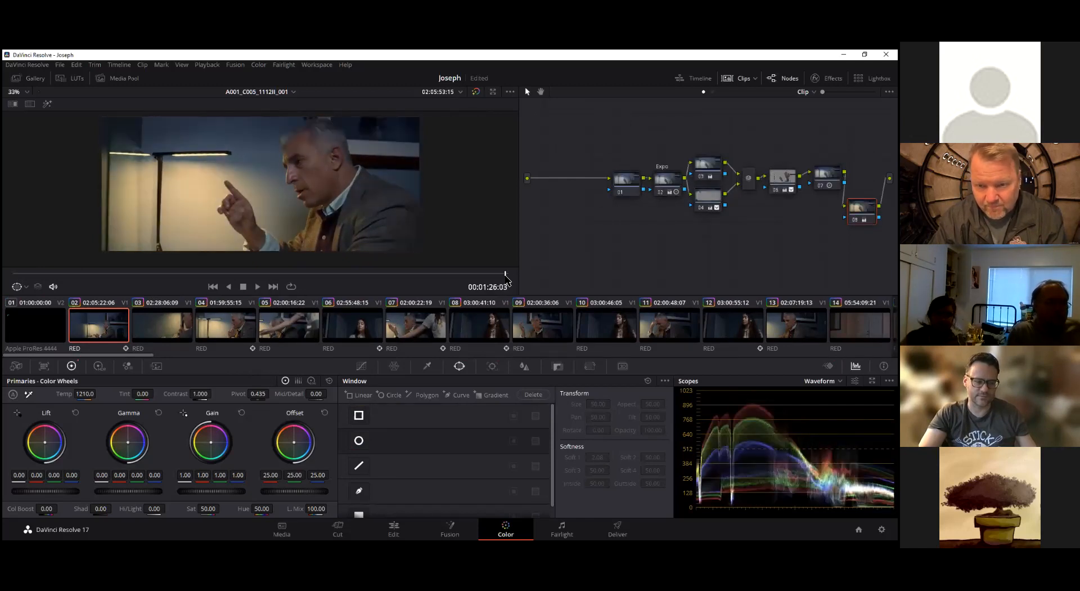
left_click_drag(504, 273, 6, 247)
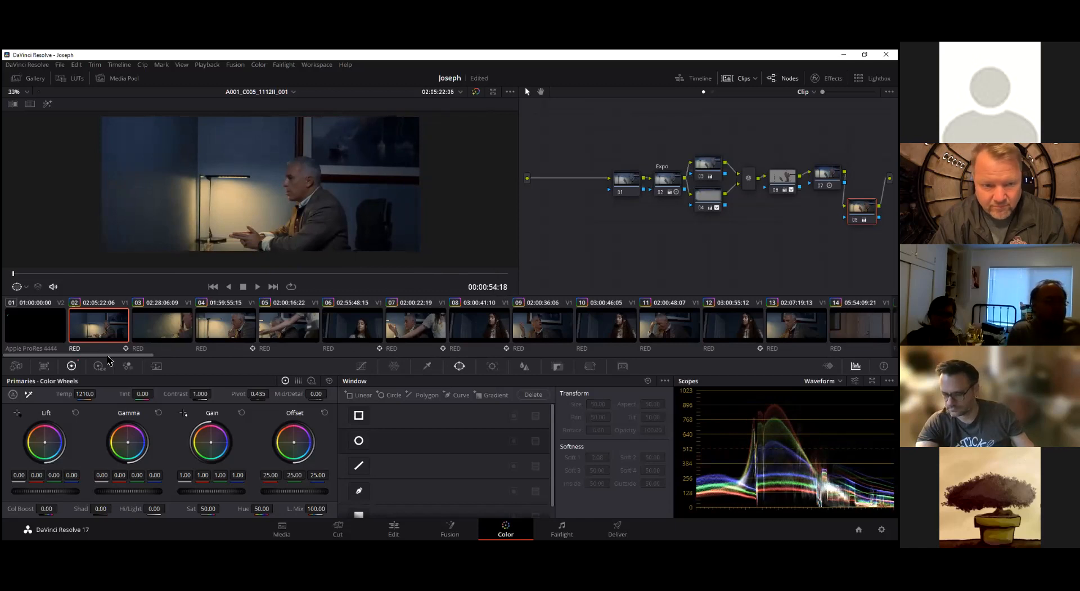
Go back to clip 24 and examine the tracked lamp window at its midpoint
left_click_drag(110, 357, 273, 355)
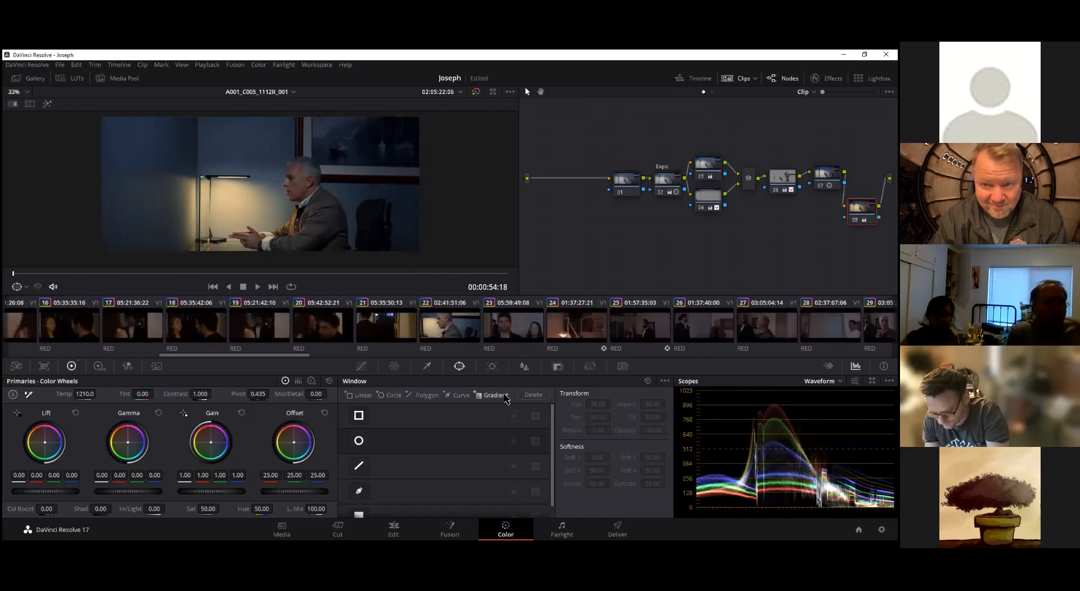
left_click(573, 331)
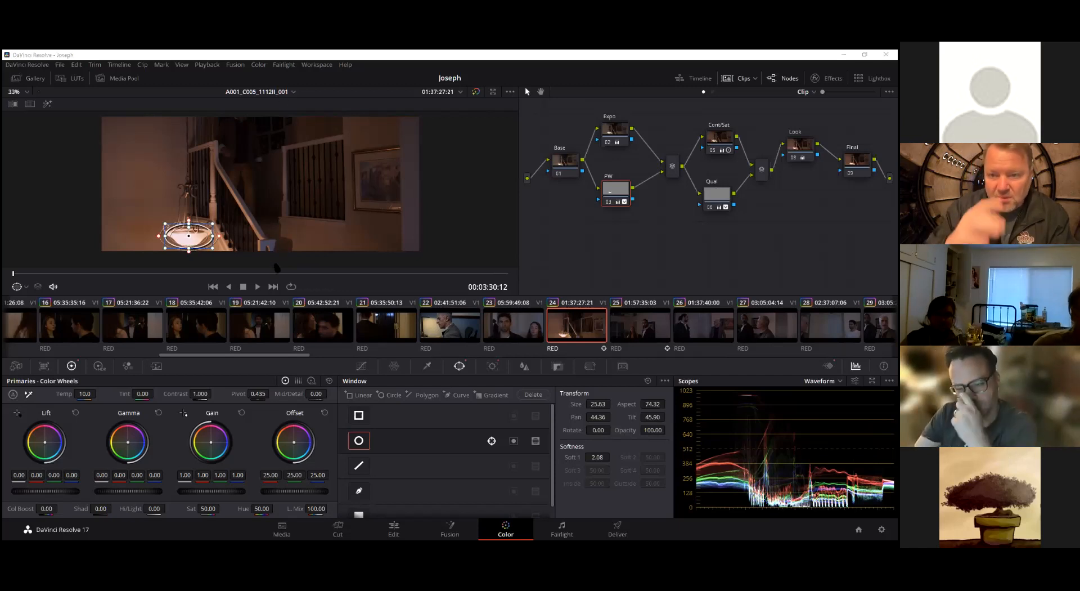
left_click(250, 275)
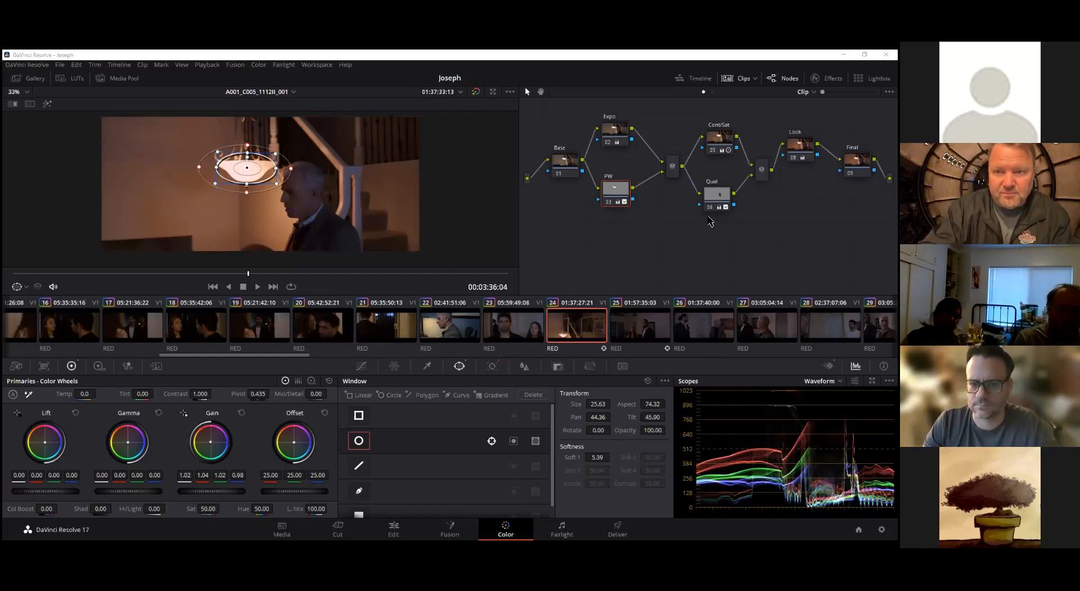
scroll(696, 248, "up", 2)
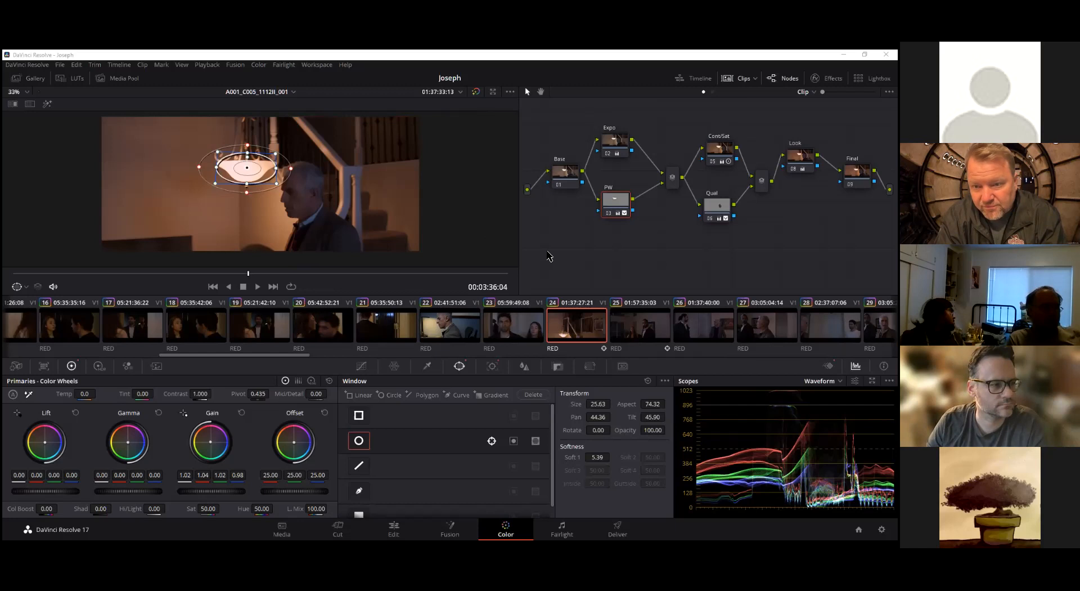
Select clip 25 and scrub through it to its last frame
left_click(632, 321)
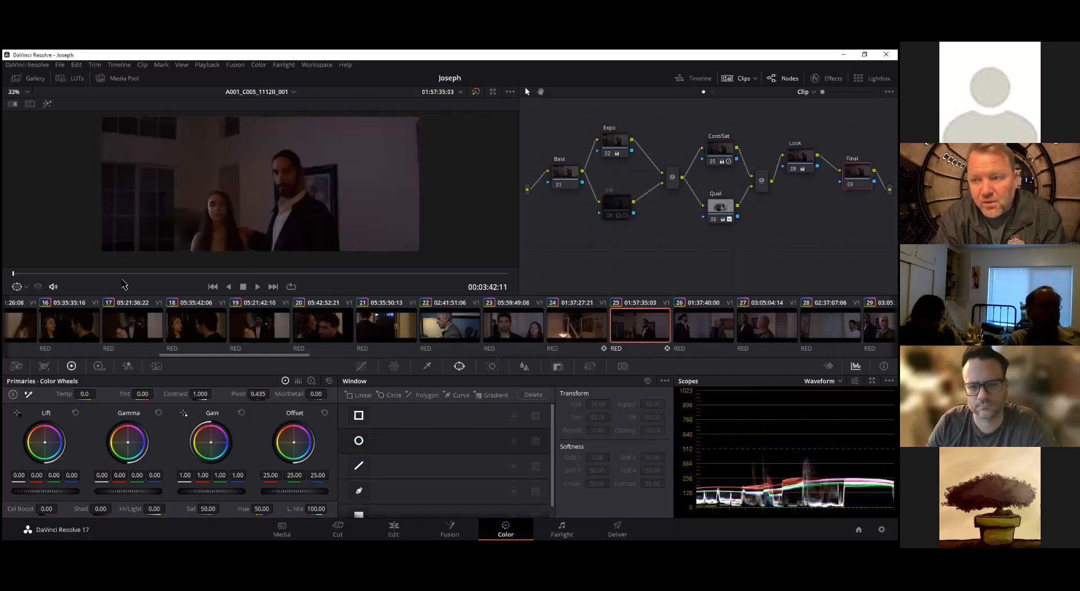
left_click(181, 274)
left_click_drag(197, 271, 533, 277)
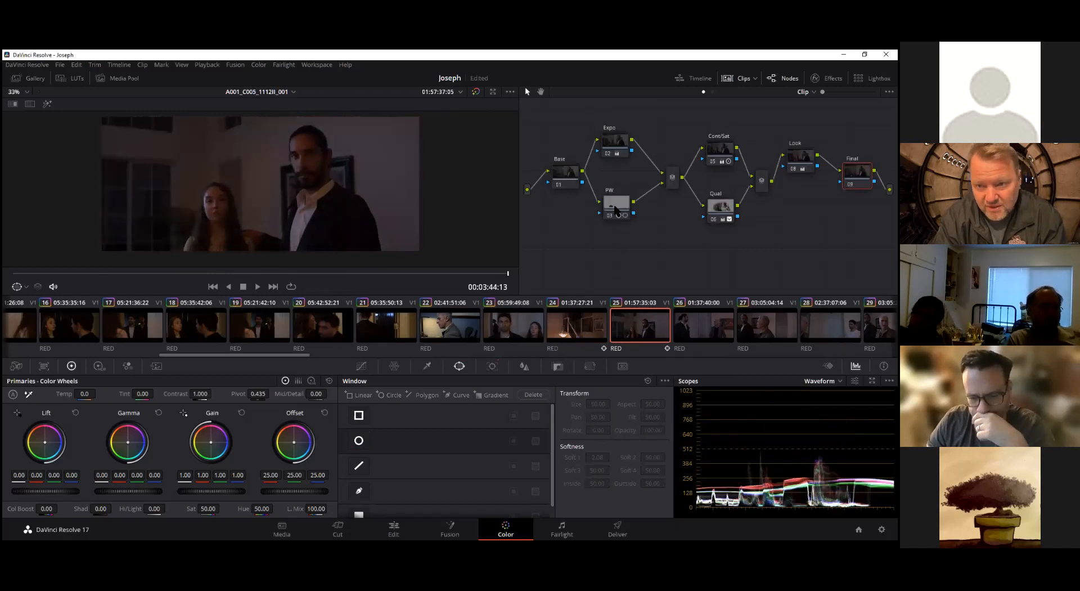
Resample the HSL qualifier of clip 25's Qual node from the man's face, the wall behind him and his shirt
left_click(617, 211)
left_click(724, 213)
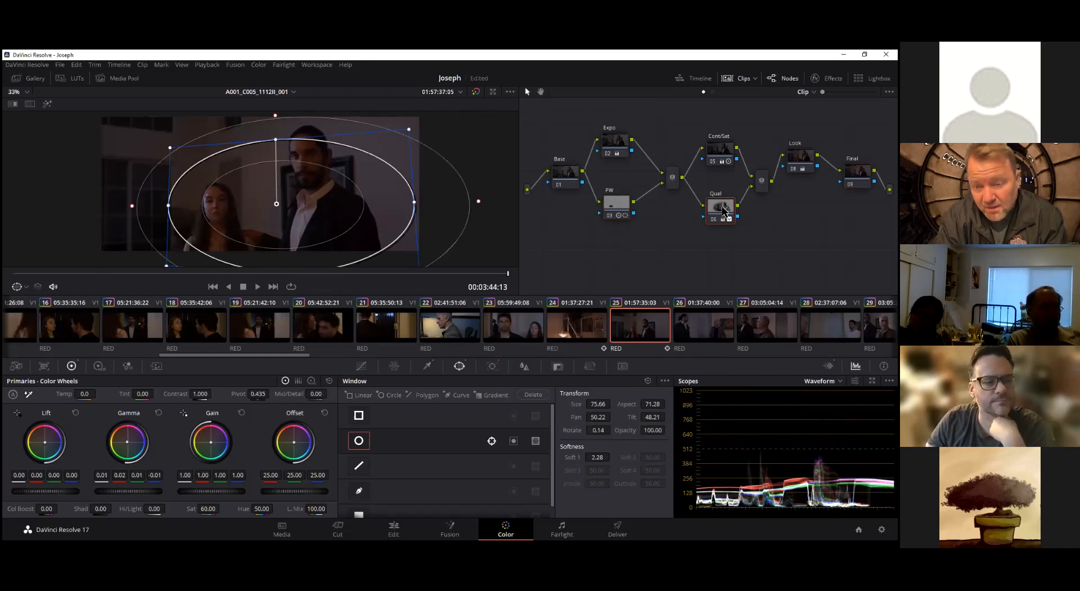
left_click(429, 366)
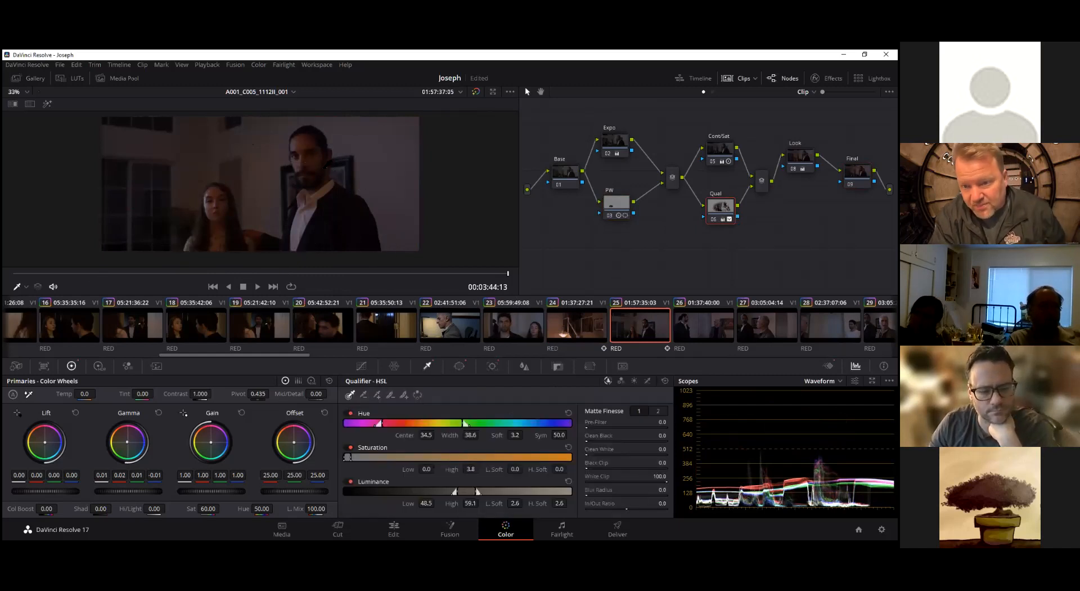
left_click(317, 167)
left_click(309, 149)
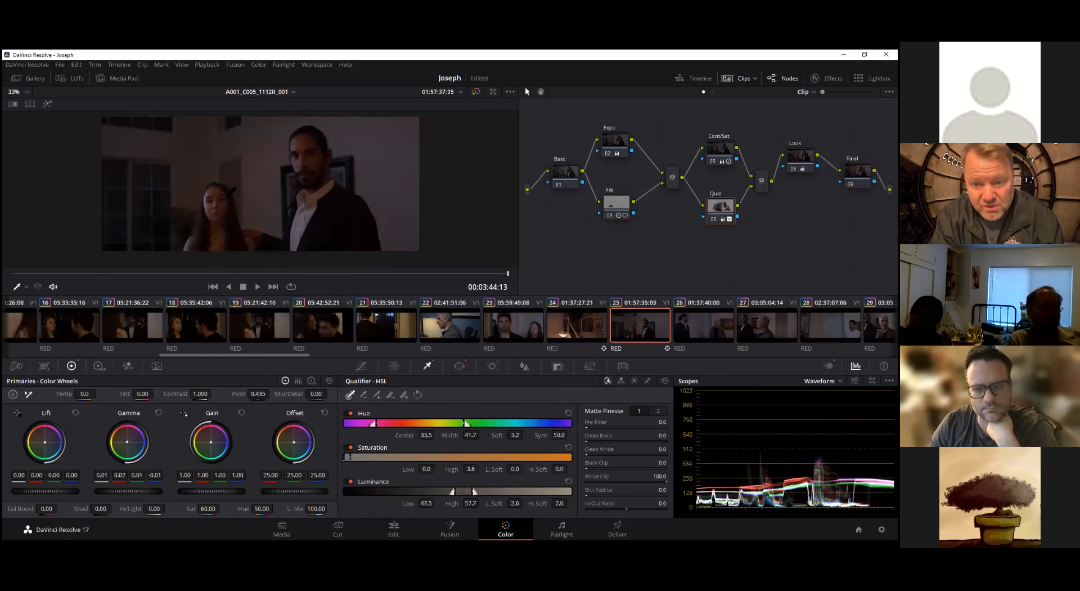
left_click(243, 199)
left_click(265, 219)
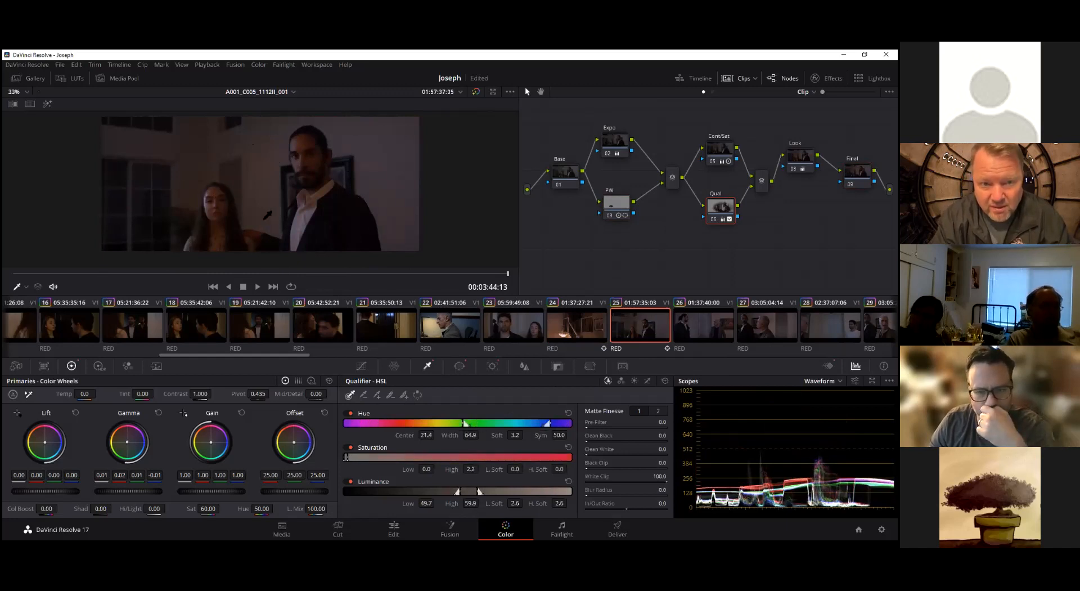
left_click(317, 164)
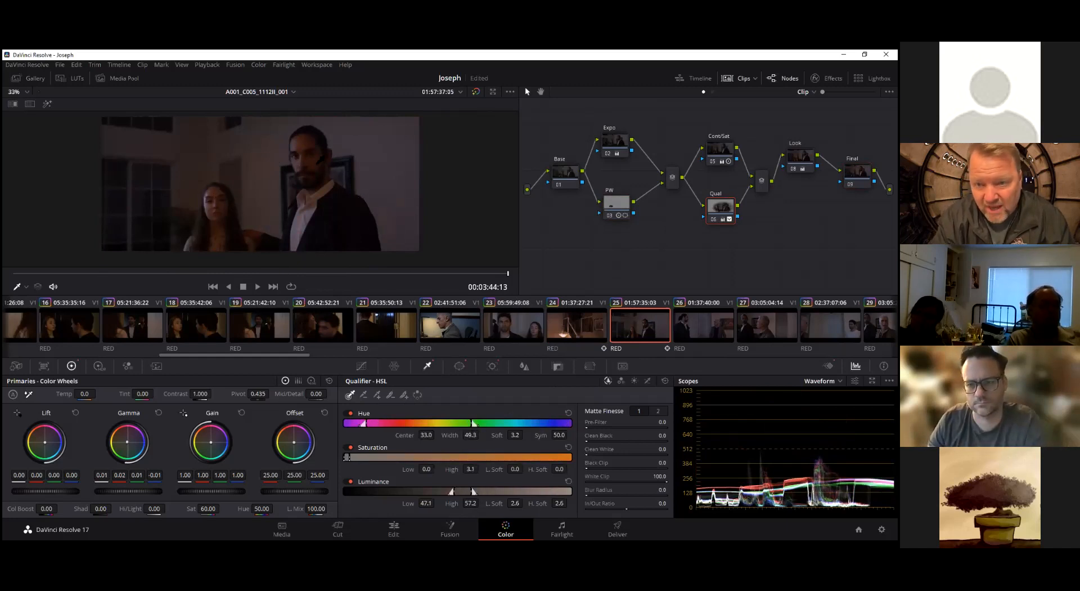
left_click(309, 146)
left_click(315, 169)
left_click(307, 213)
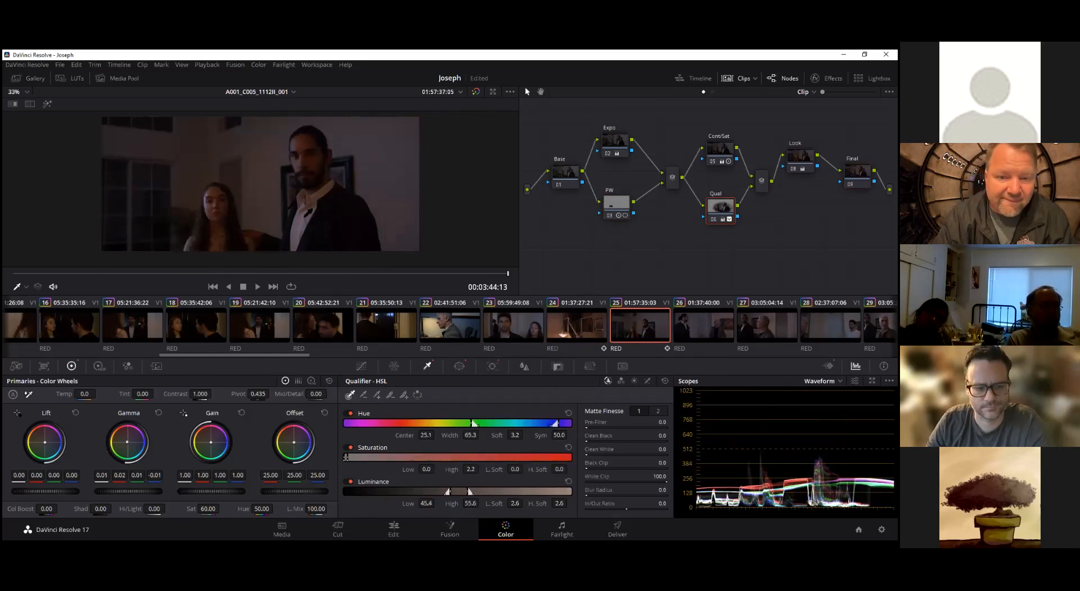
Highlight the Qual node's selection on clip 25 and display the circular window that limits it
left_click(47, 105)
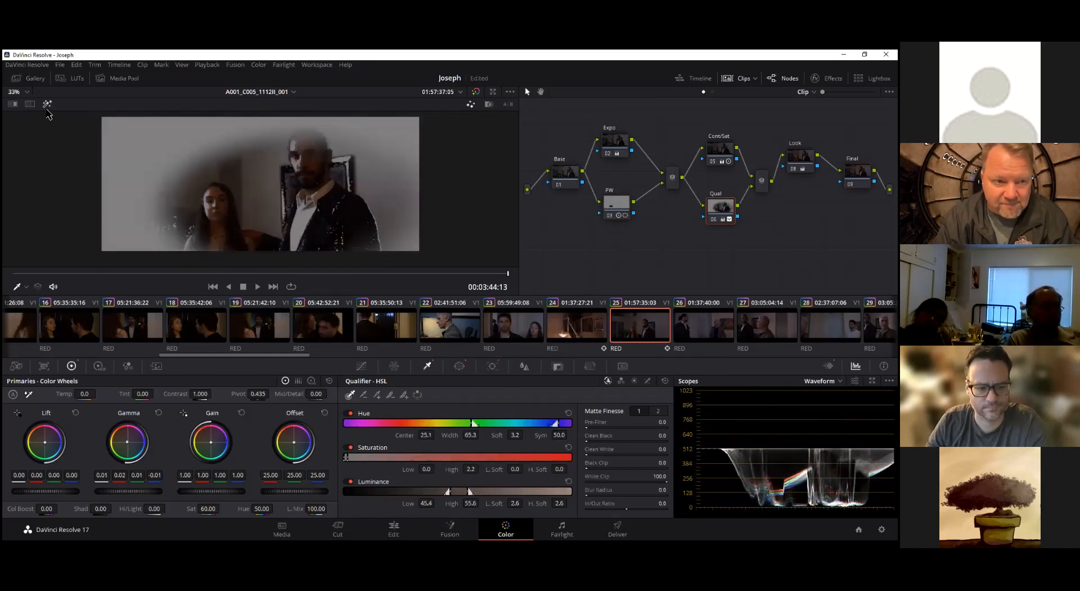
left_click(47, 113)
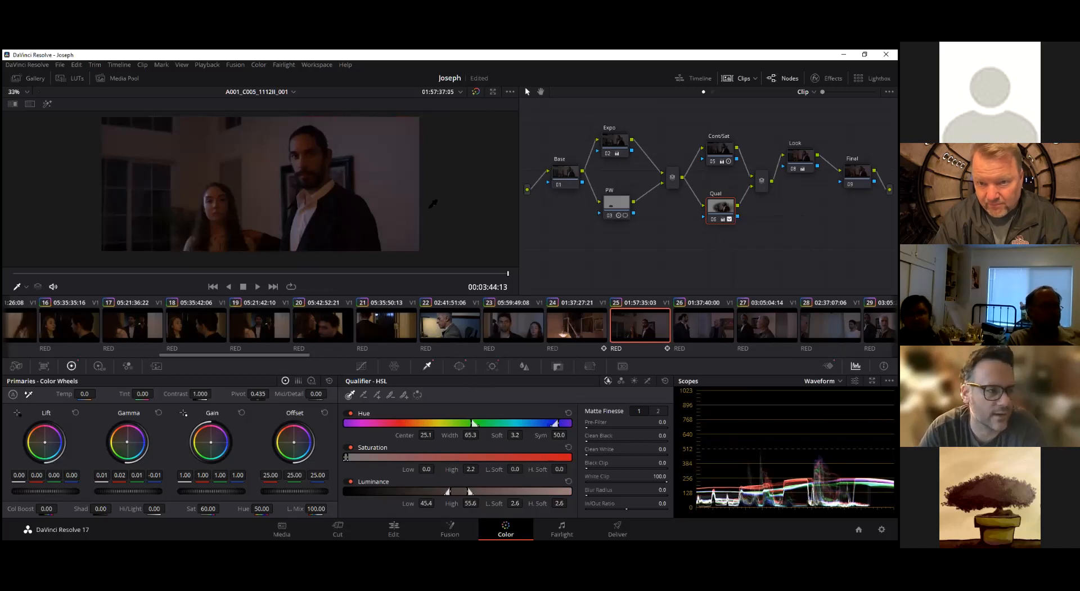
key("shift+h")
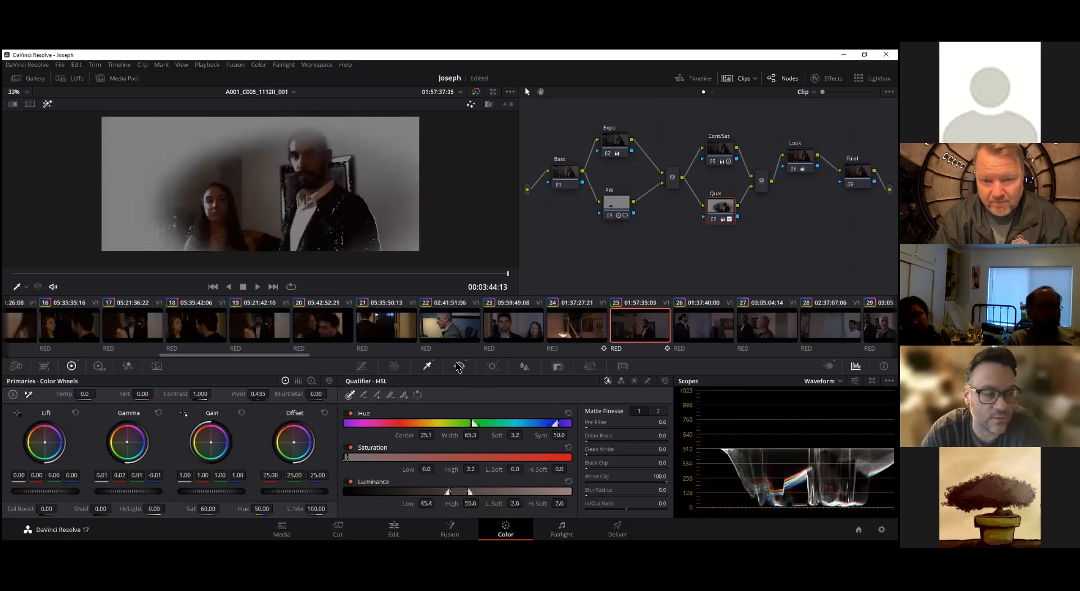
left_click(460, 366)
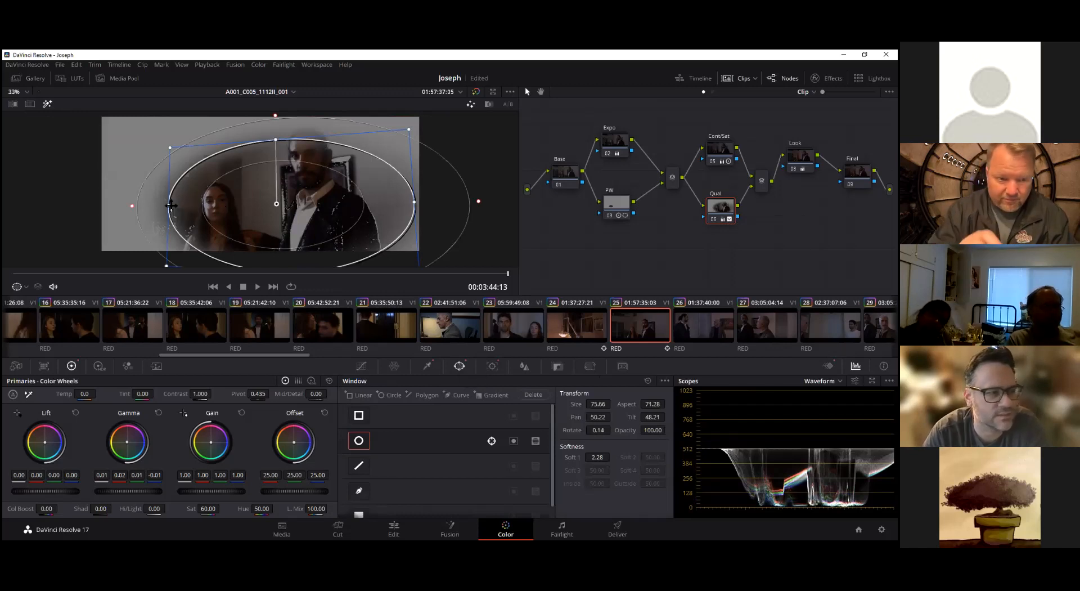
Narrow the Qual node's circular window around the man at clip 25's first frame, with size 62.83 and aspect 33.20
left_click_drag(170, 206, 318, 188)
left_click_drag(490, 274, 12, 274)
left_click_drag(176, 207, 276, 205)
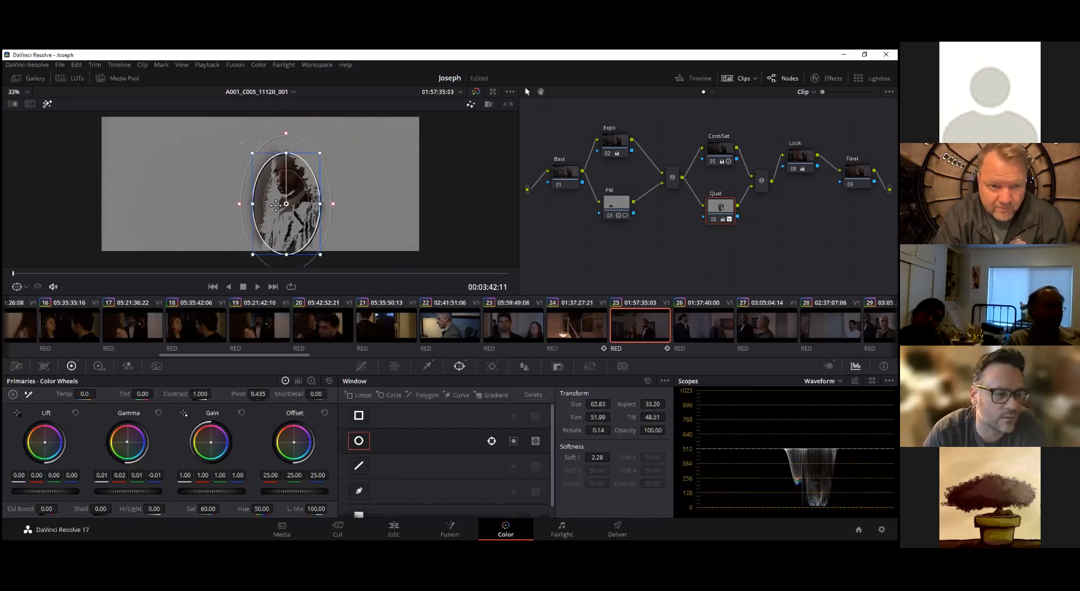
Try to track the narrowed window forward to clip 25's last frame
left_click(493, 366)
left_click(400, 396)
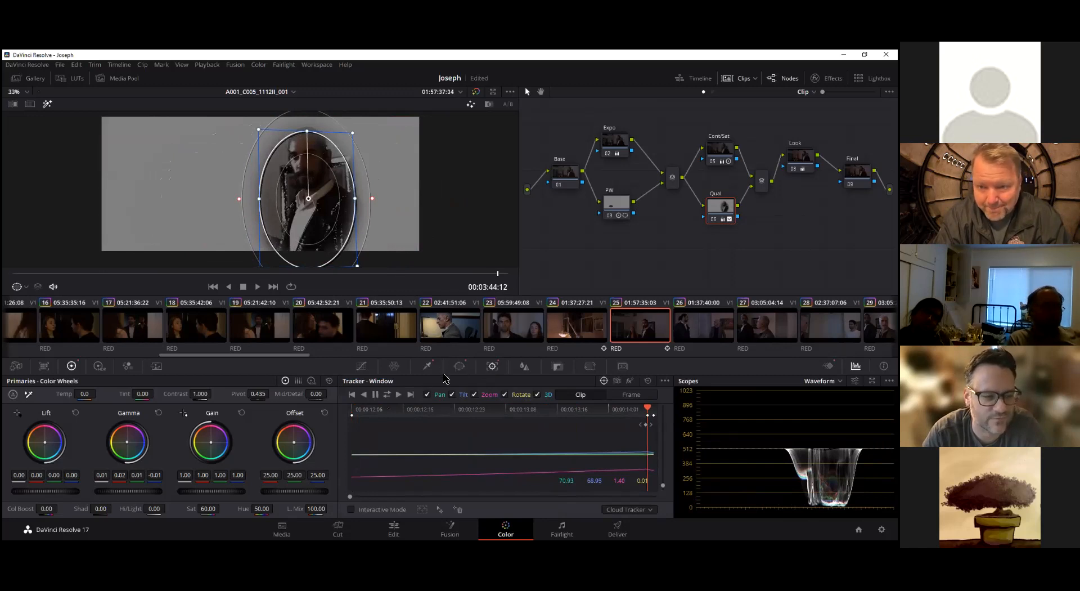
left_click(398, 394)
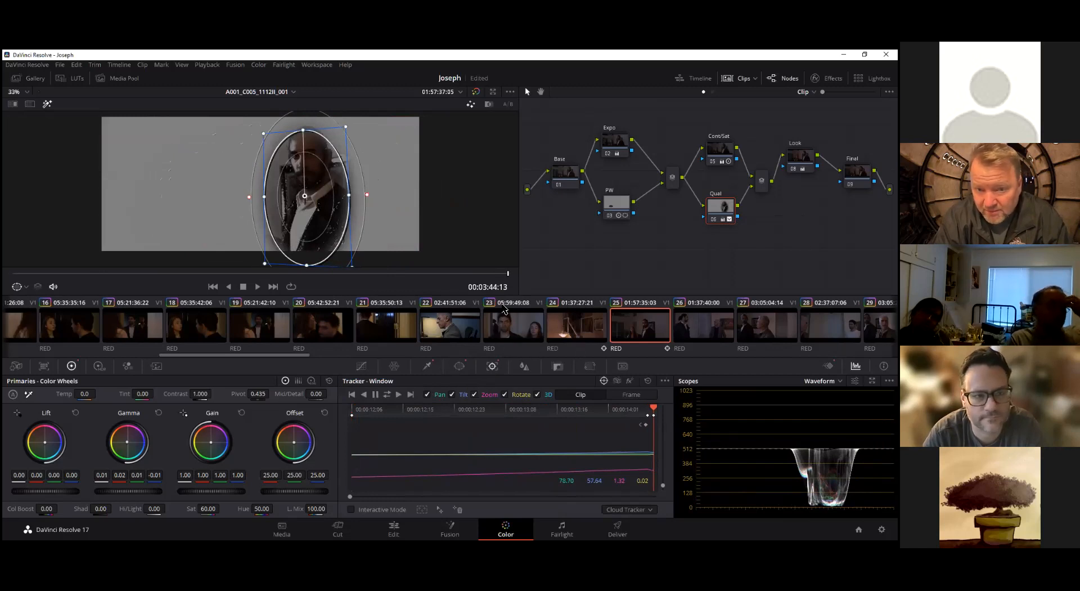
left_click(500, 275)
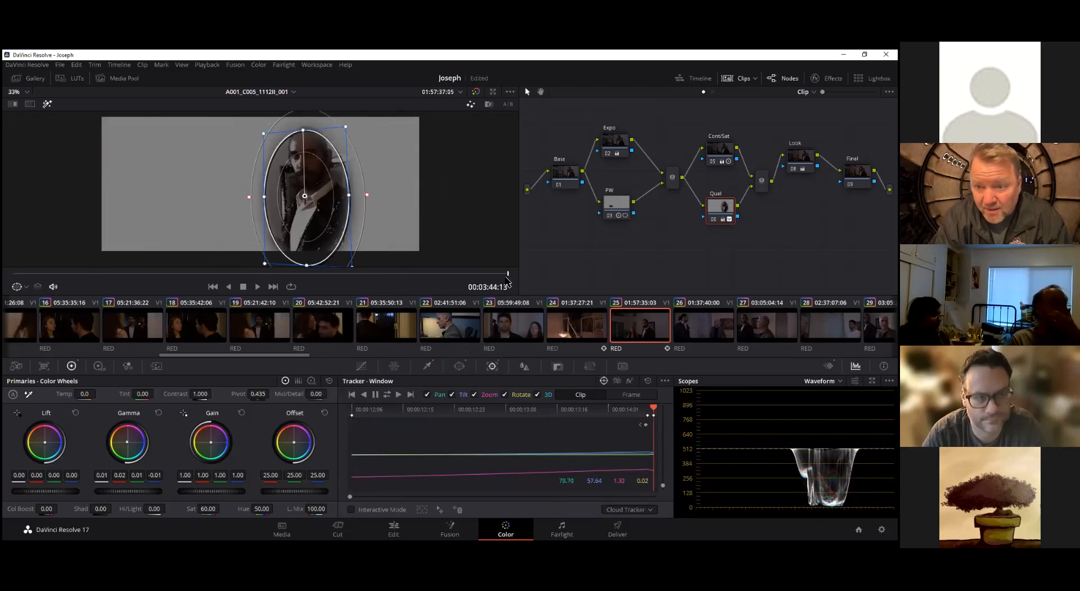
left_click(399, 395)
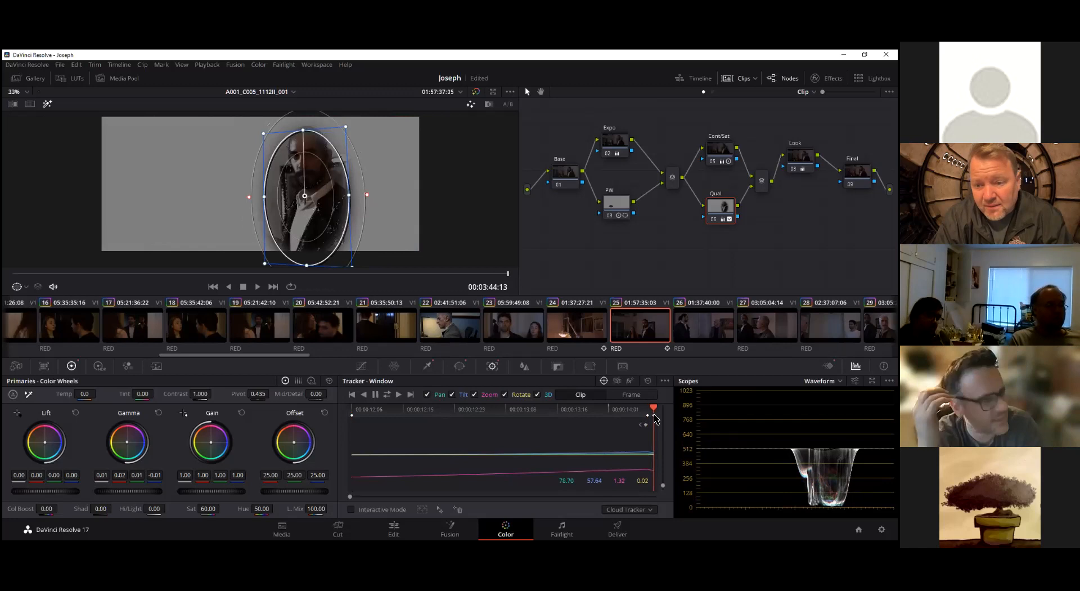
Clear the Qual window's tracking data, return to the first frame and delete clip 25's leftover end keyframe
left_click(649, 381)
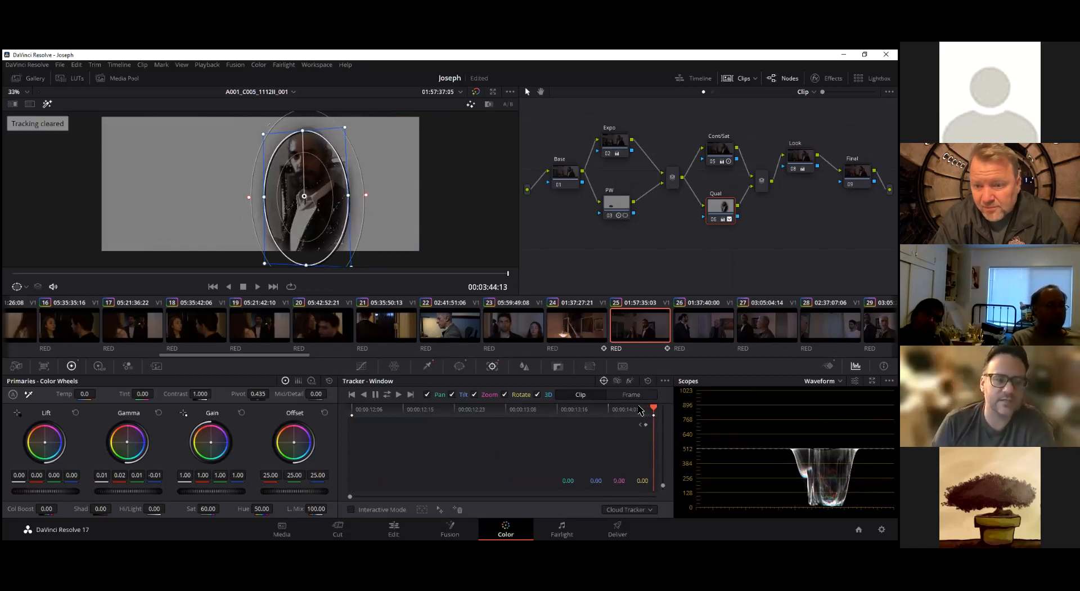
left_click_drag(653, 408, 350, 410)
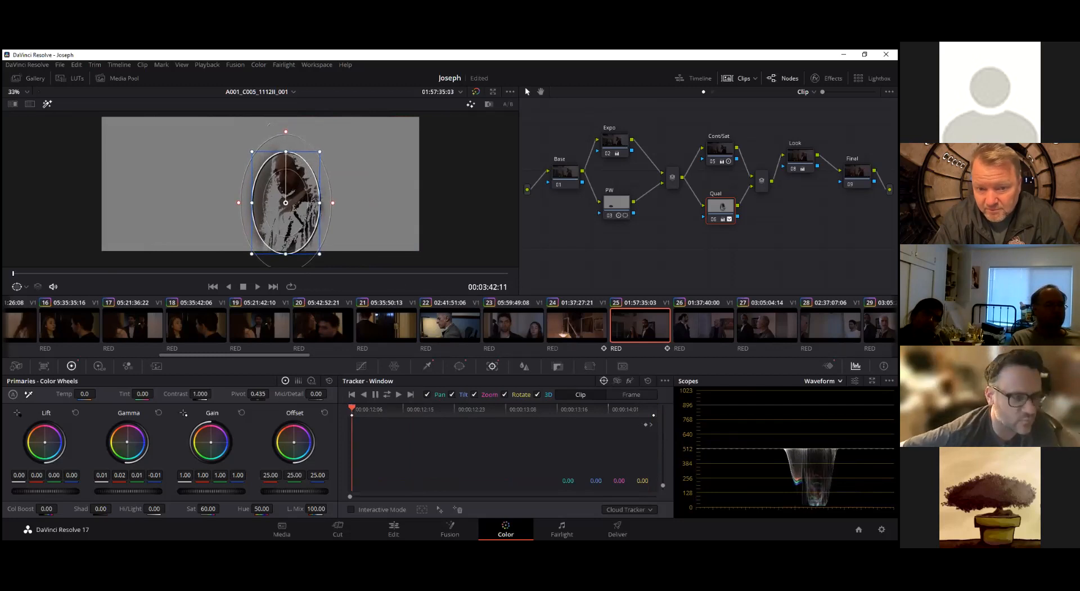
left_click(829, 366)
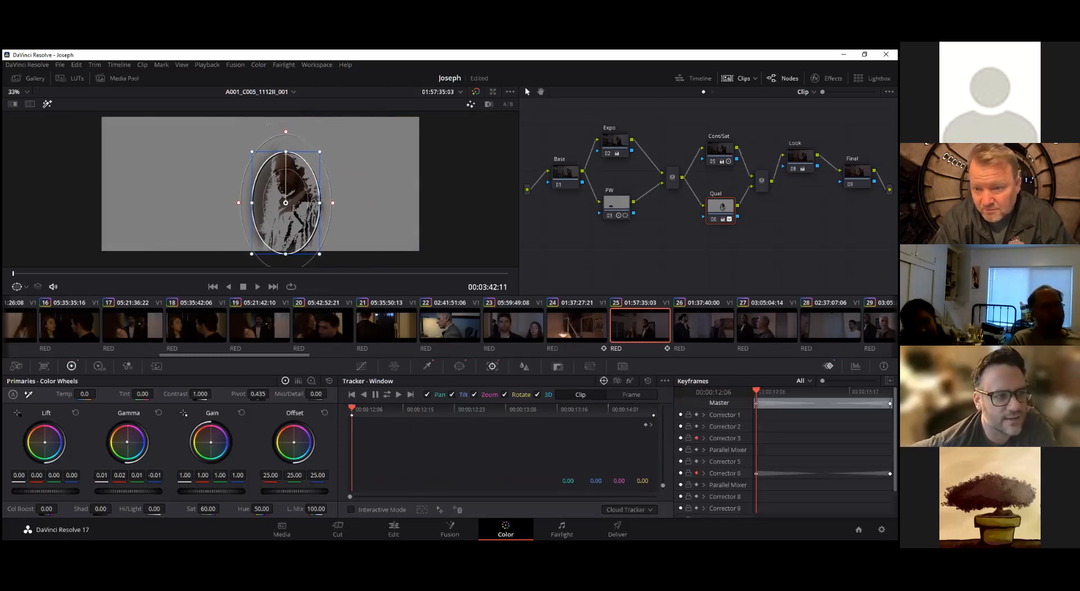
key("Delete")
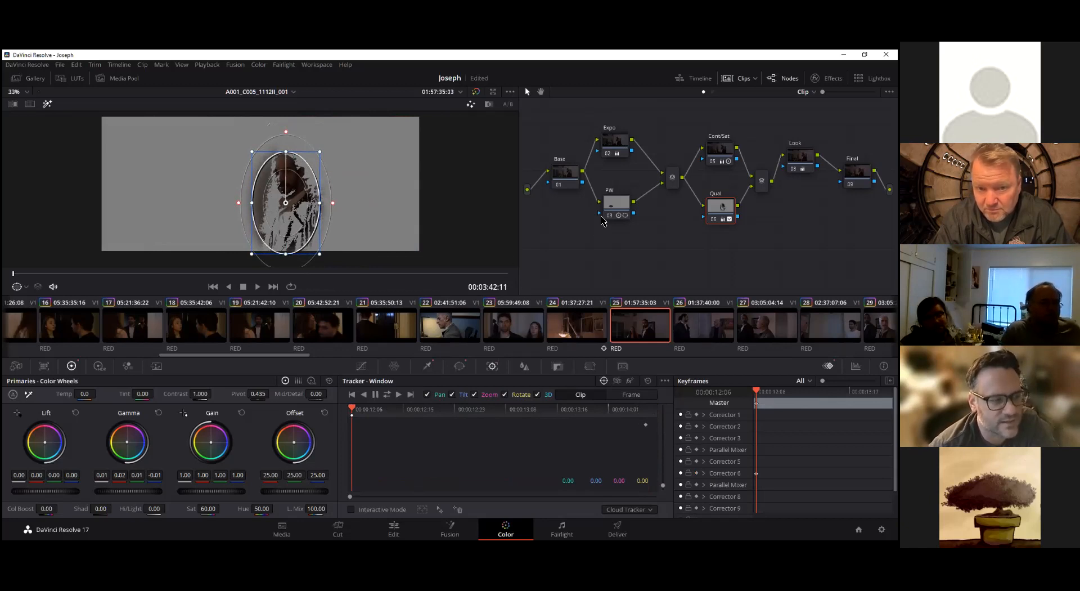
Disable the PW node and track the Qual node's window on the man forward to clip 25's last frame
left_click(616, 211)
key("ctrl+d")
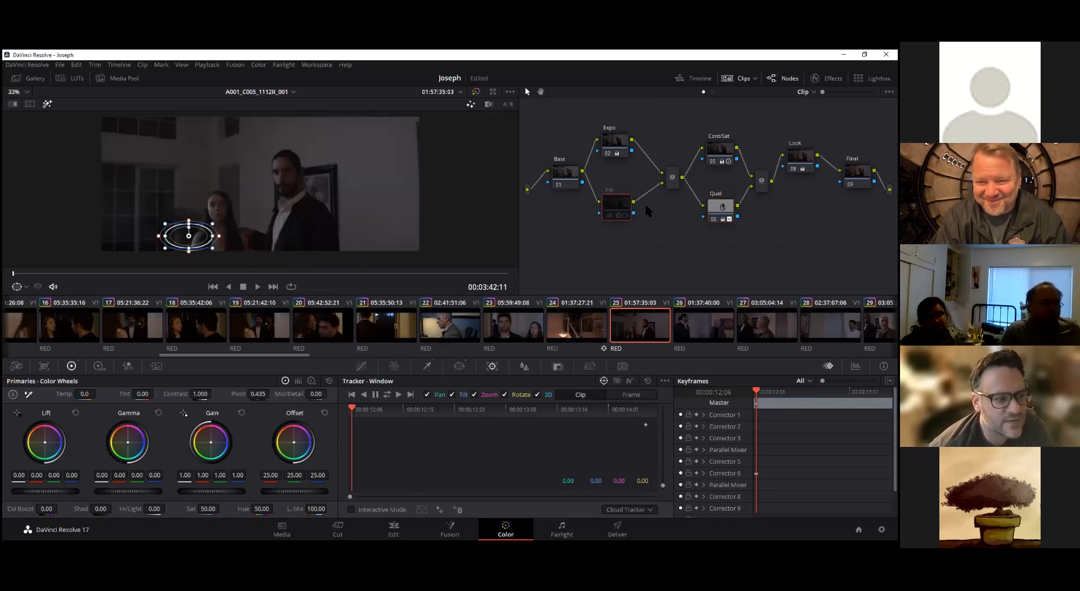
left_click(721, 207)
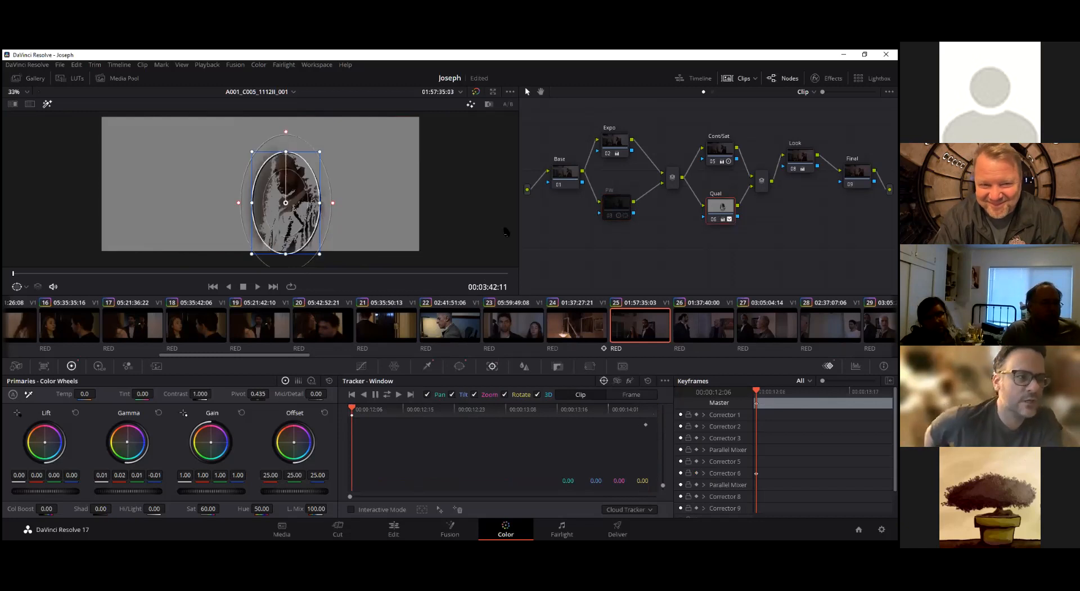
left_click(398, 394)
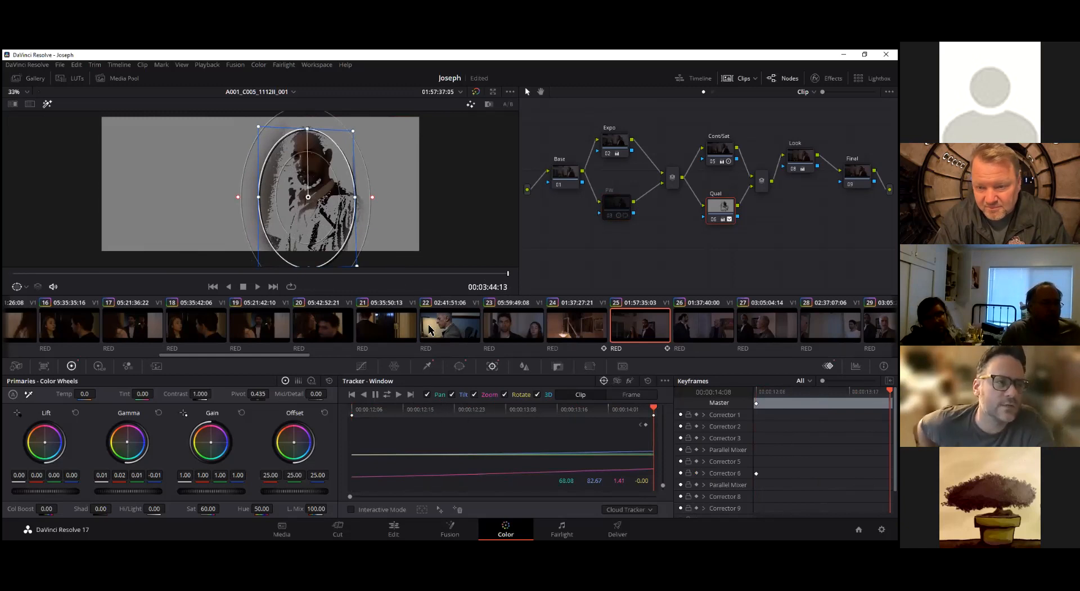
left_click(459, 366)
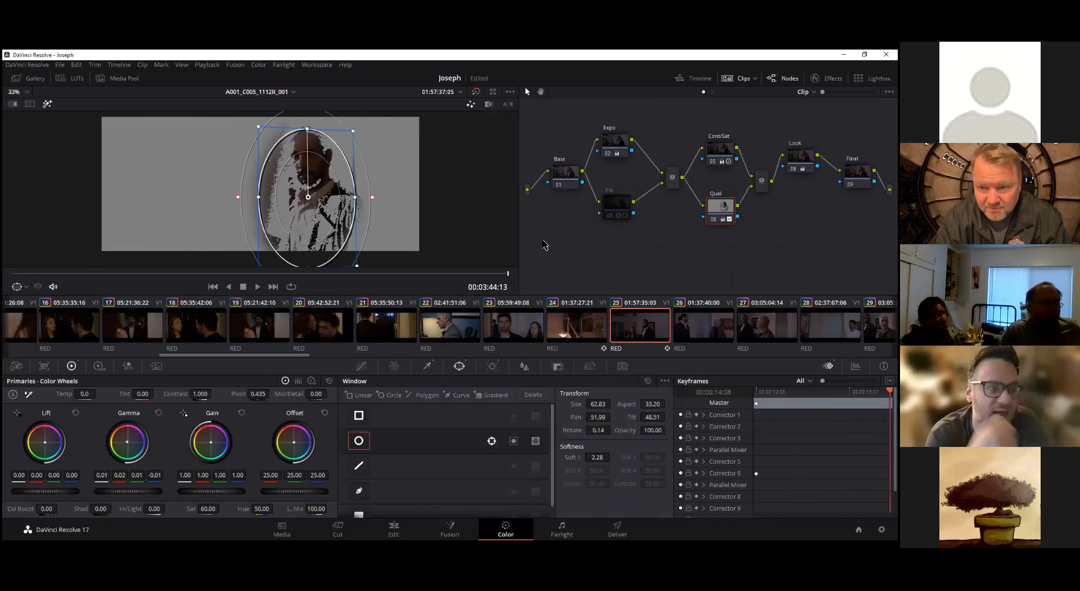
Add a parallel node below the Qual node and paste the Qual node's grade into it
left_click_drag(721, 207, 720, 198)
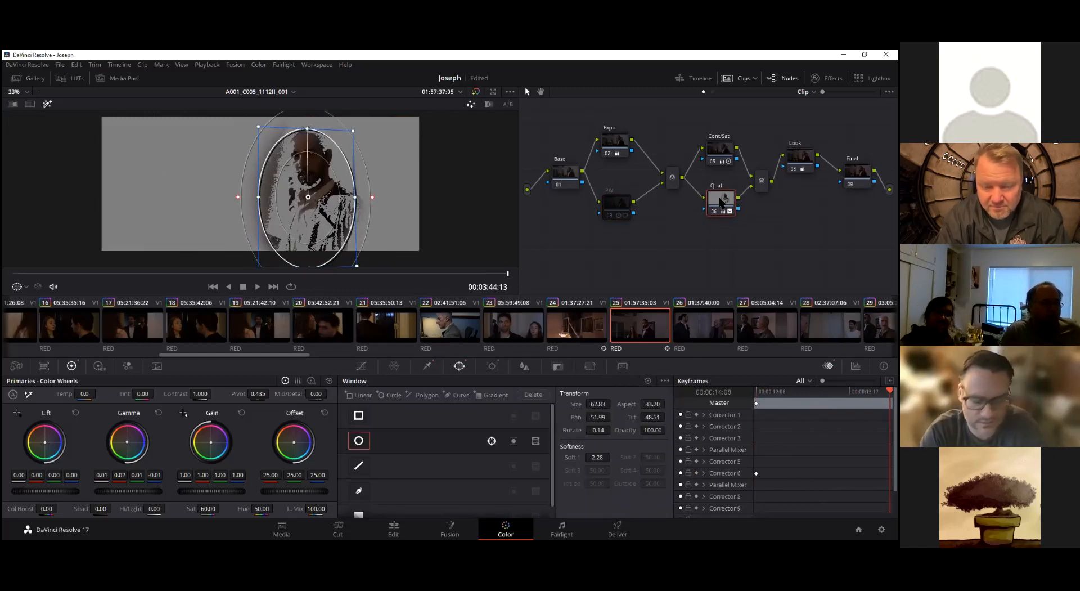
right_click(721, 201)
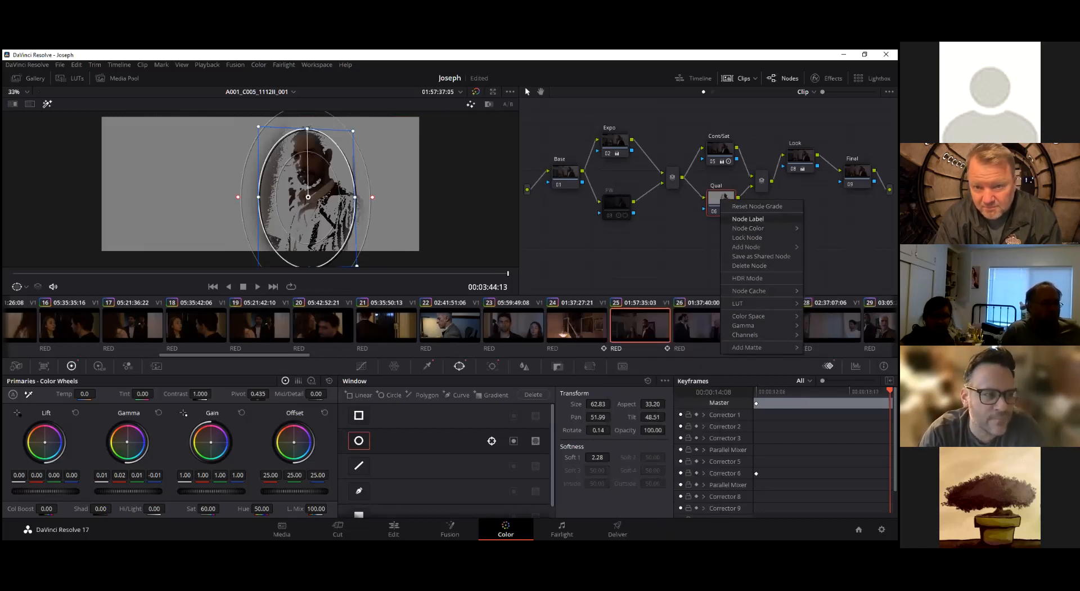
right_click(714, 199)
left_click(721, 199)
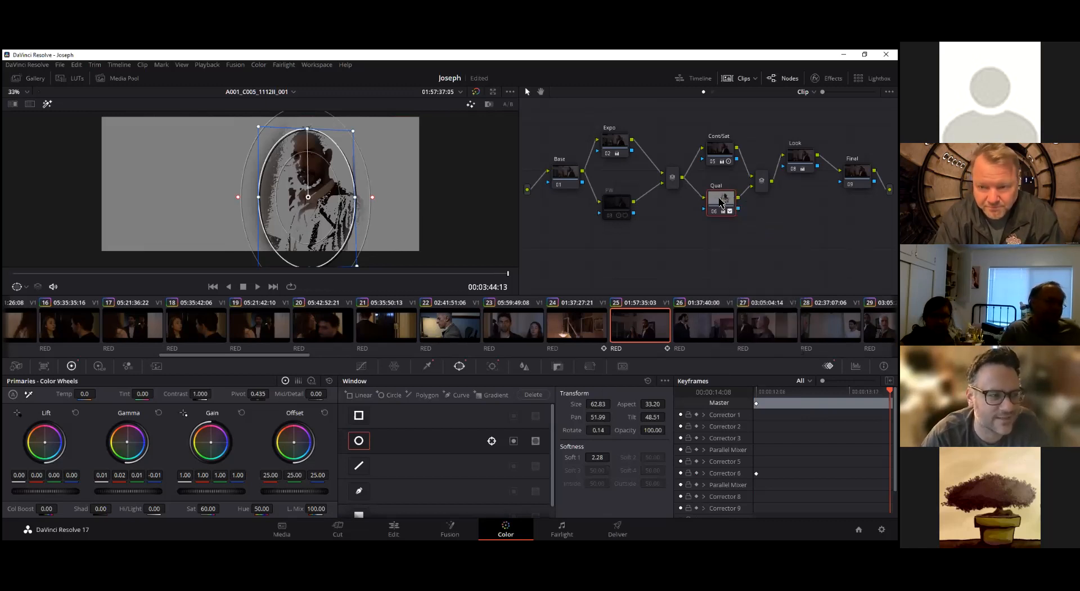
key("alt+p")
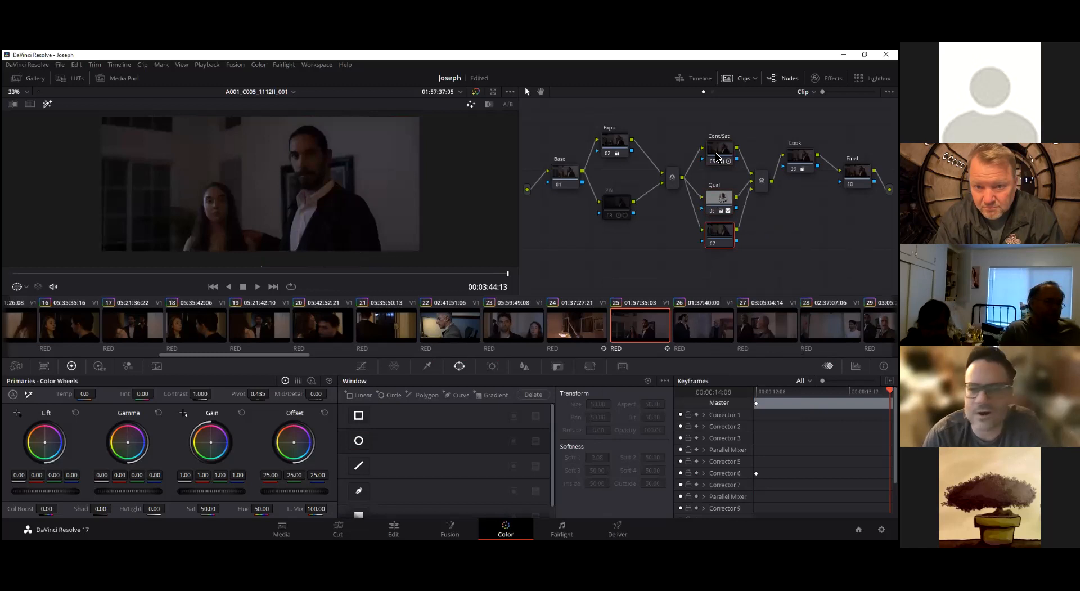
left_click(723, 197)
left_click(722, 232)
key("ctrl+v")
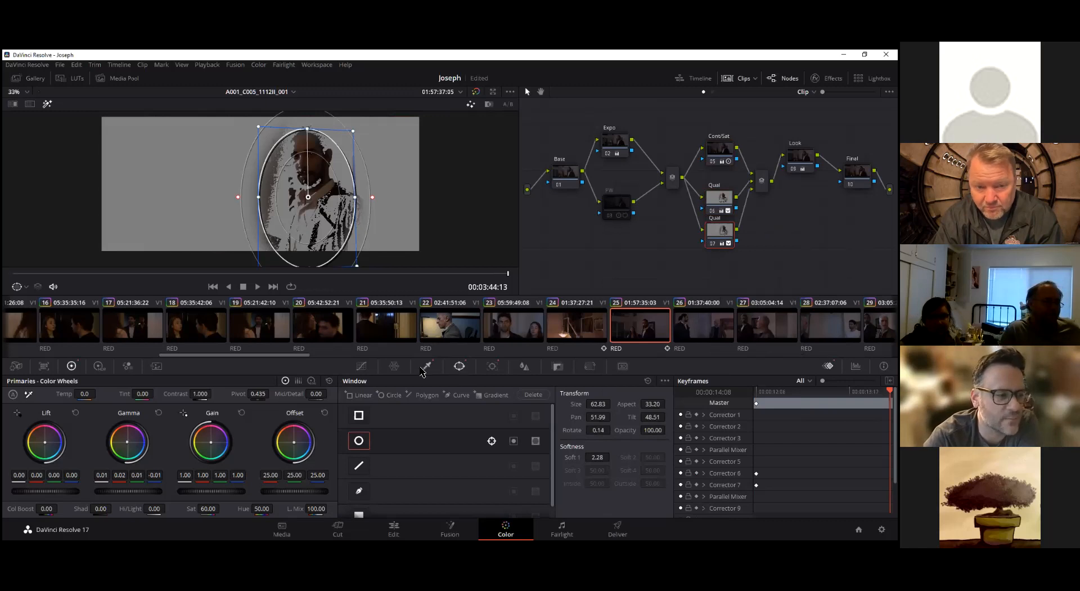
Clear the duplicate Qual node's tracking and move its window over the woman with softness 3.49
left_click(492, 365)
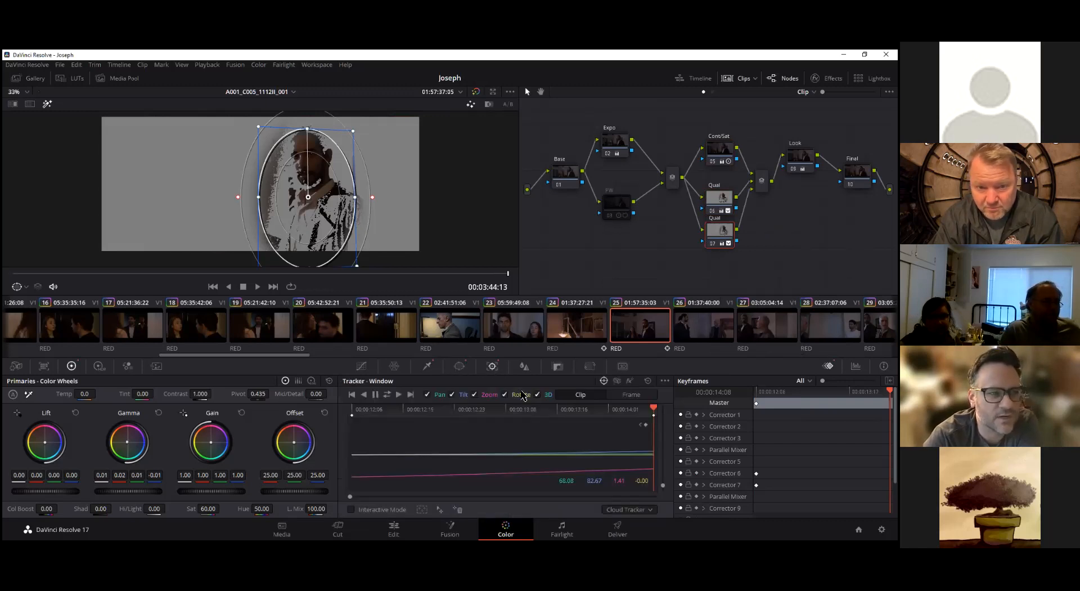
left_click(648, 380)
left_click(460, 366)
left_click_drag(297, 227, 229, 233)
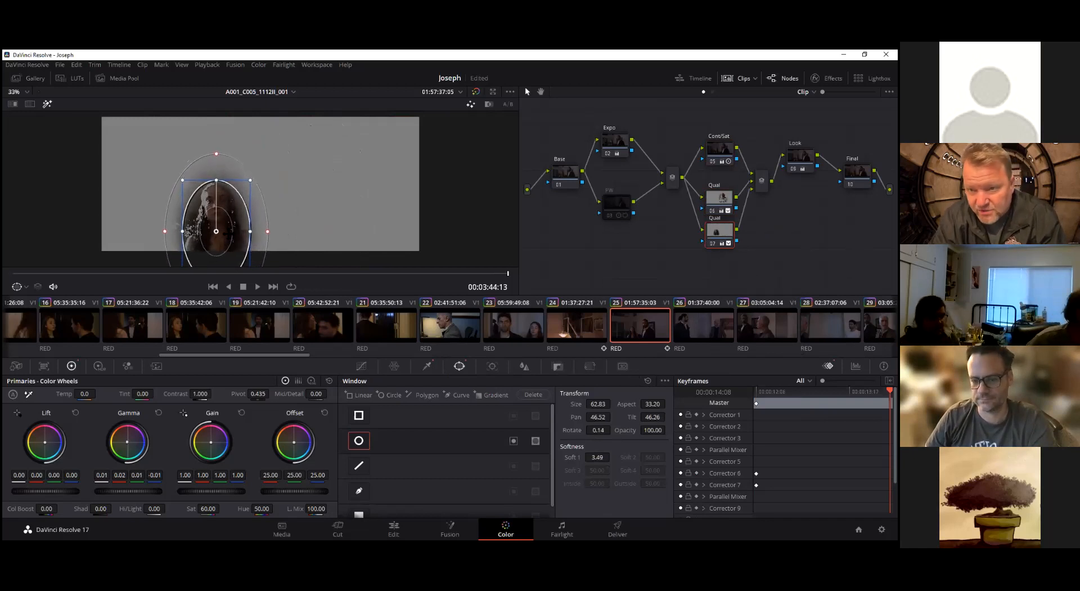
Shrink the woman's window at clip 25's first frame and track it forward to the last frame
left_click(492, 366)
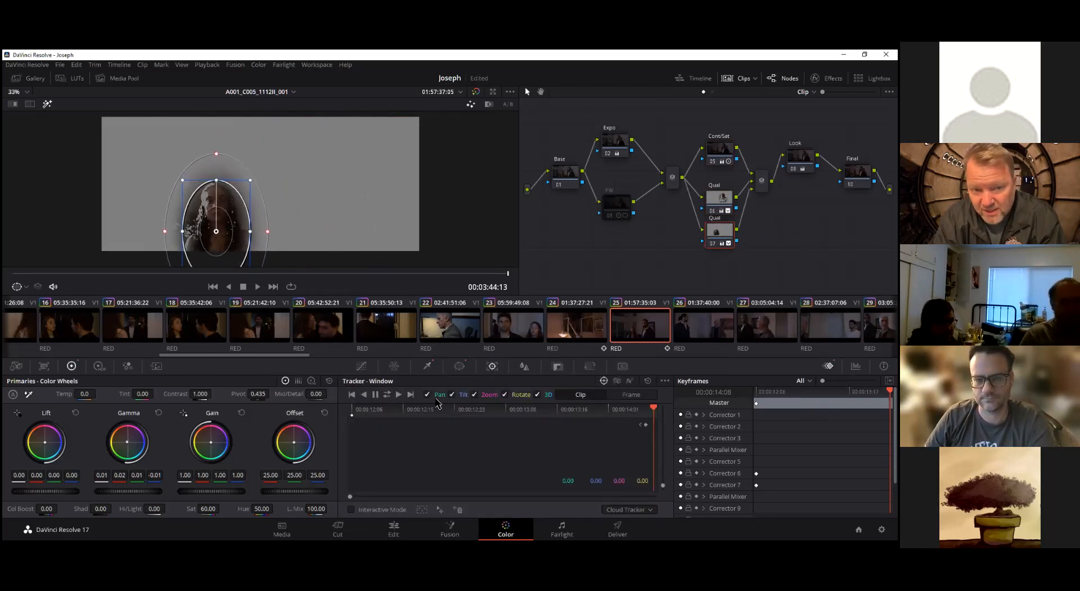
left_click_drag(137, 273, 2, 276)
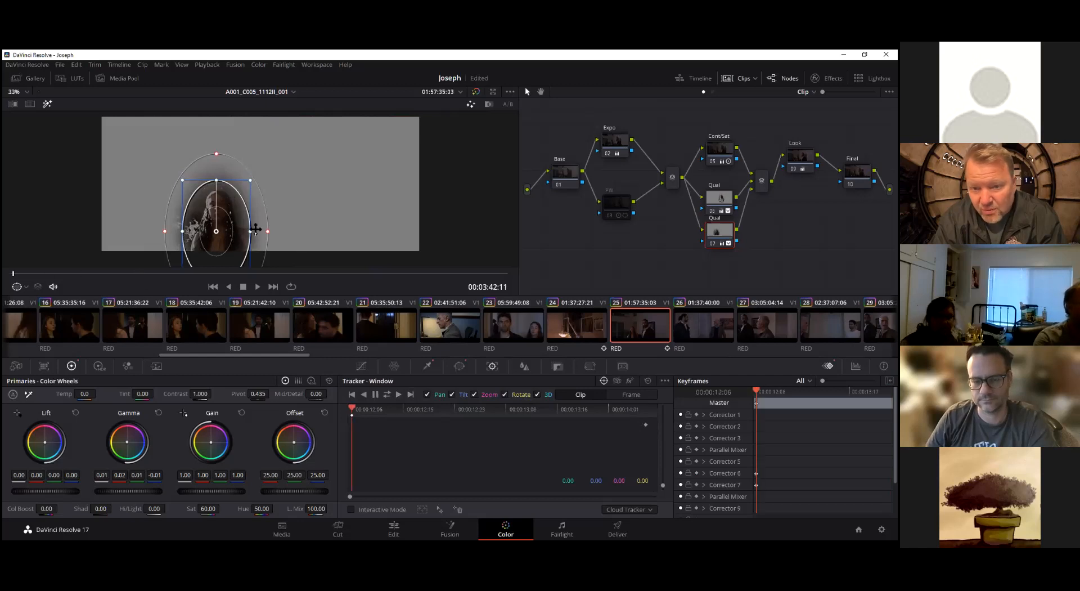
left_click_drag(184, 181, 199, 193)
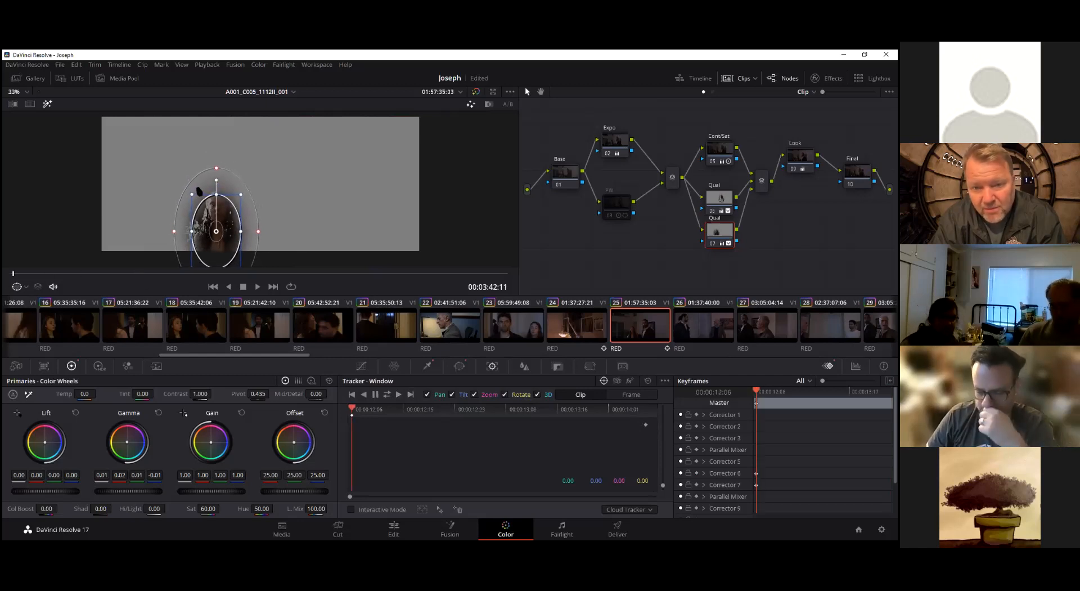
left_click(399, 395)
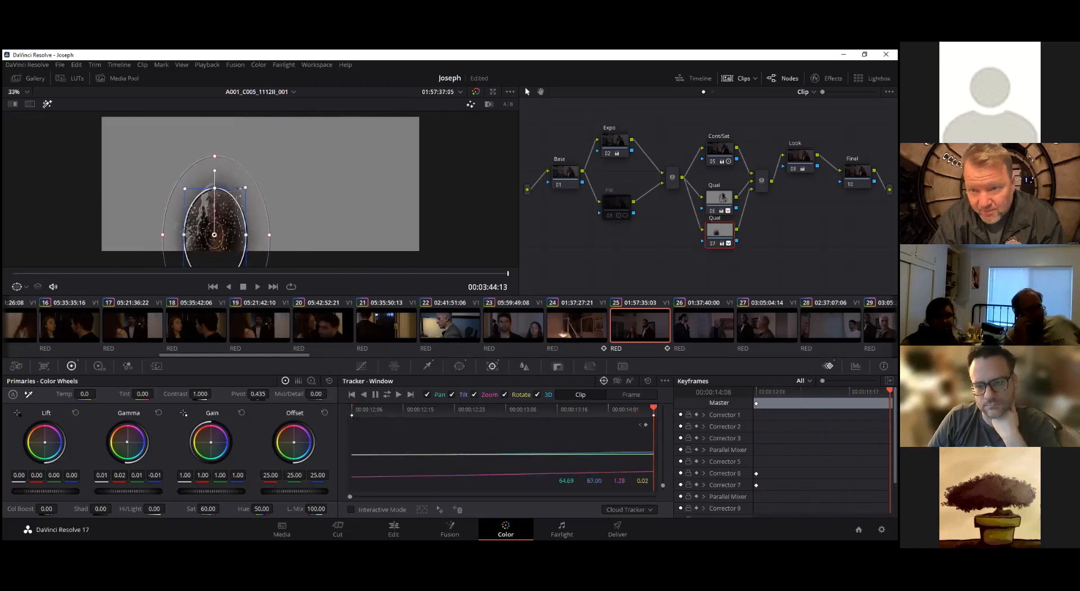
Turn off the highlight and compare the image with the two Qual nodes enabled and bypassed
right_click(725, 206)
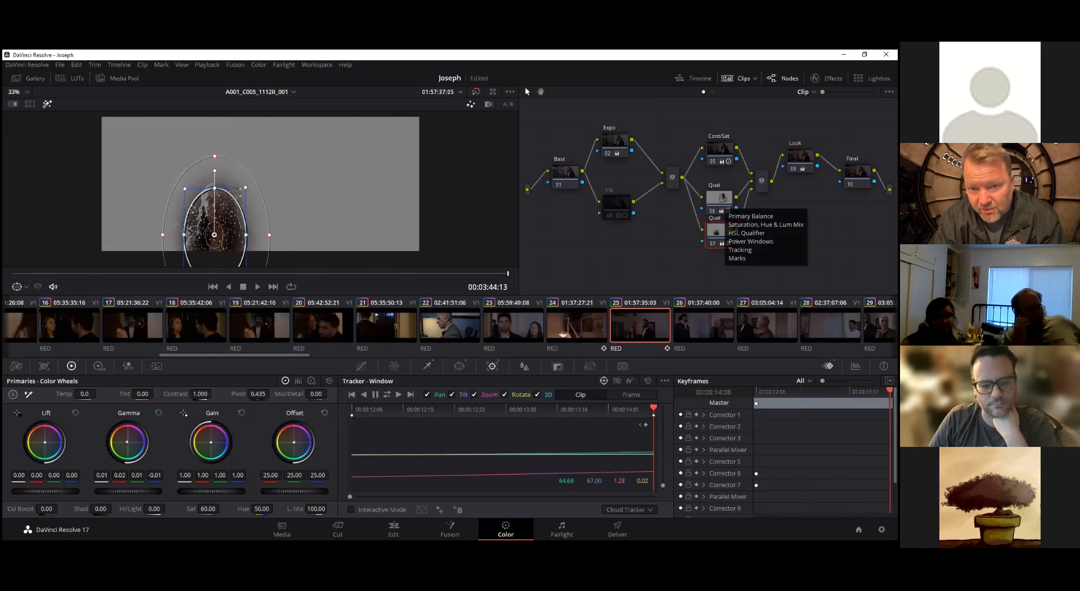
left_click(48, 104)
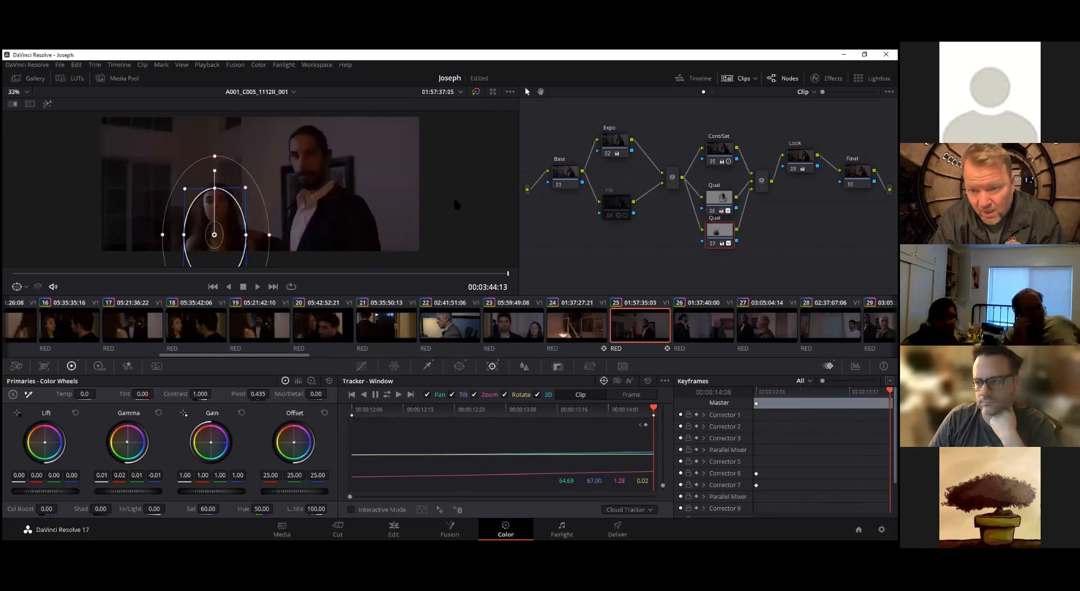
left_click(719, 163)
left_click(720, 150)
left_click(720, 207)
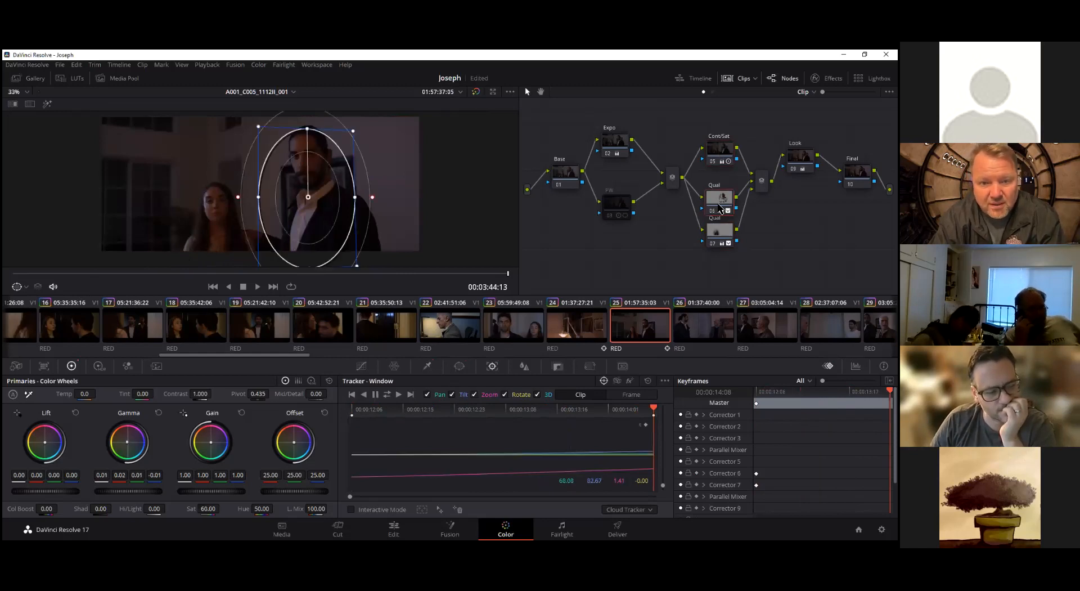
left_click(726, 242)
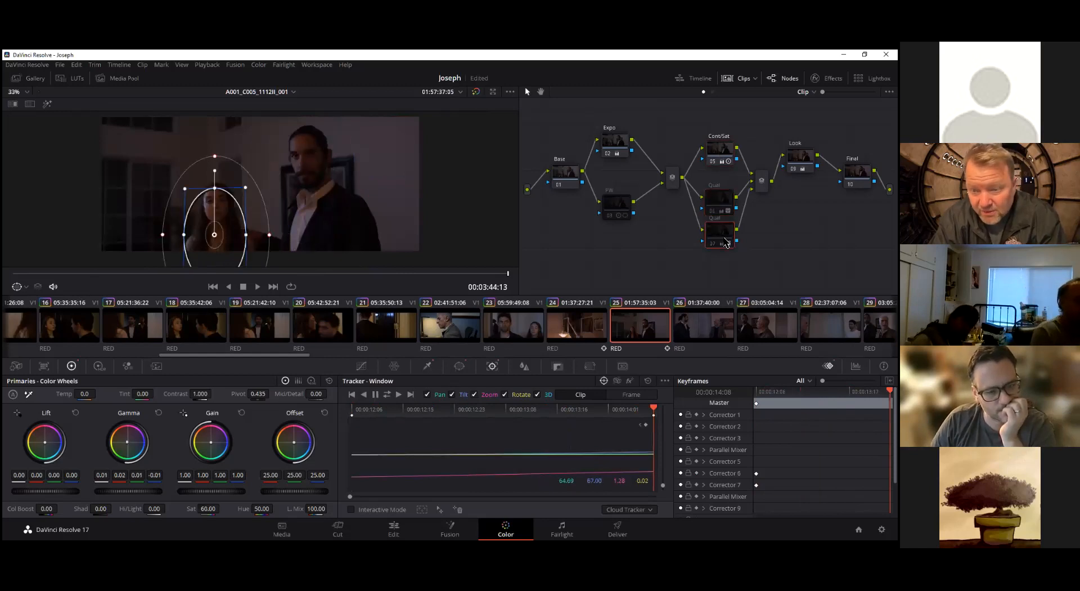
Resample the HSL qualifiers, using the man's face for the upper Qual node and the woman's face for the lower one
left_click(725, 203)
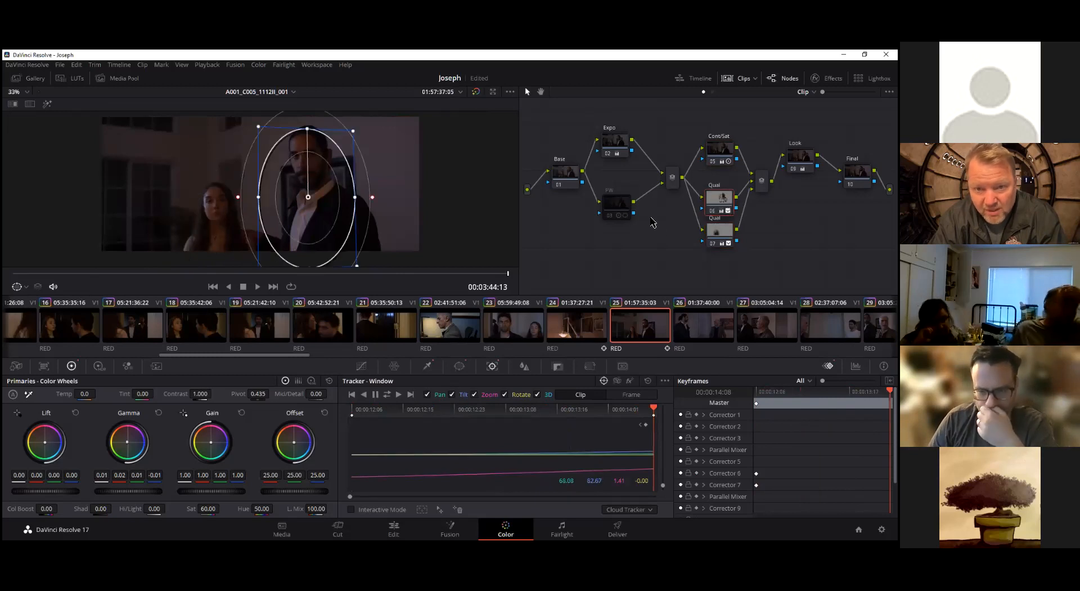
left_click(428, 366)
left_click_drag(315, 164, 324, 164)
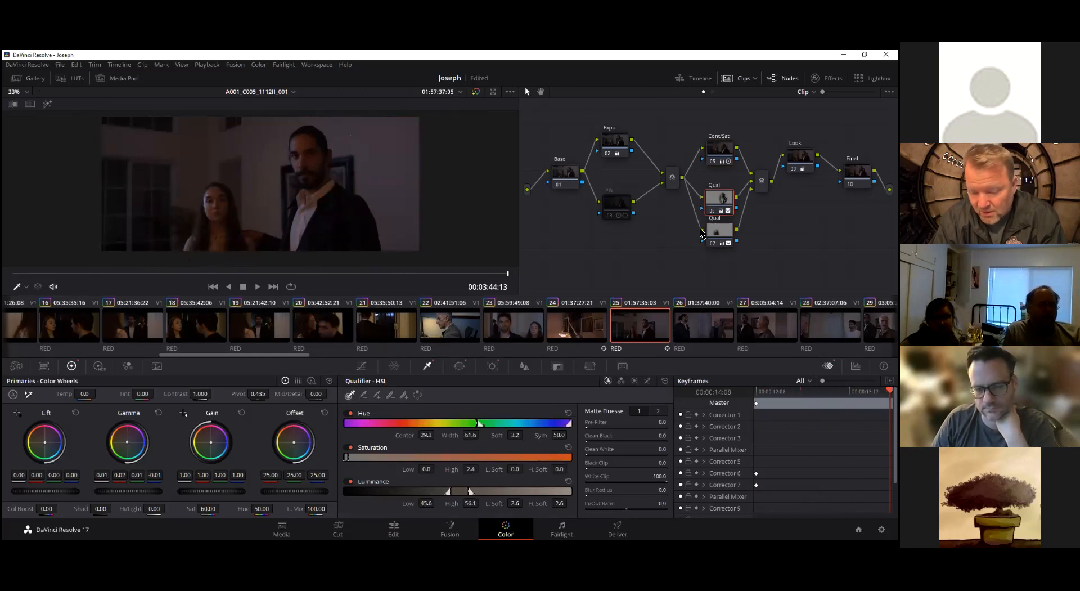
left_click(719, 231)
mouse_move(228, 194)
left_mouse_down()
mouse_move(214, 196)
mouse_move(222, 223)
mouse_move(211, 198)
left_mouse_up()
Highlight the selection of each Qual node in turn to check both keys
left_click(47, 105)
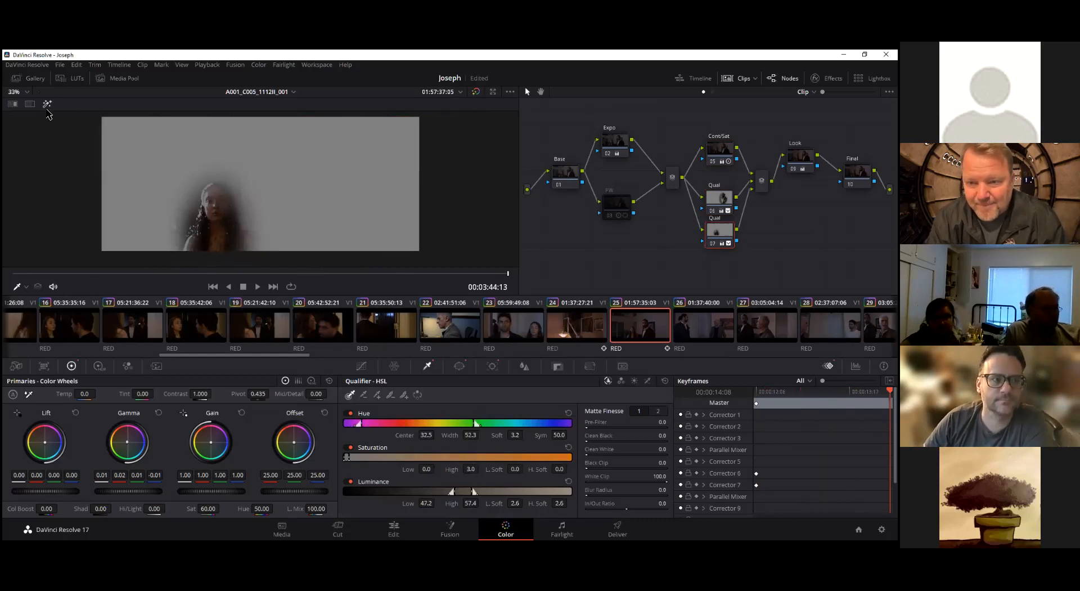
left_click(47, 105)
left_click(719, 198)
left_click(48, 105)
left_click(48, 104)
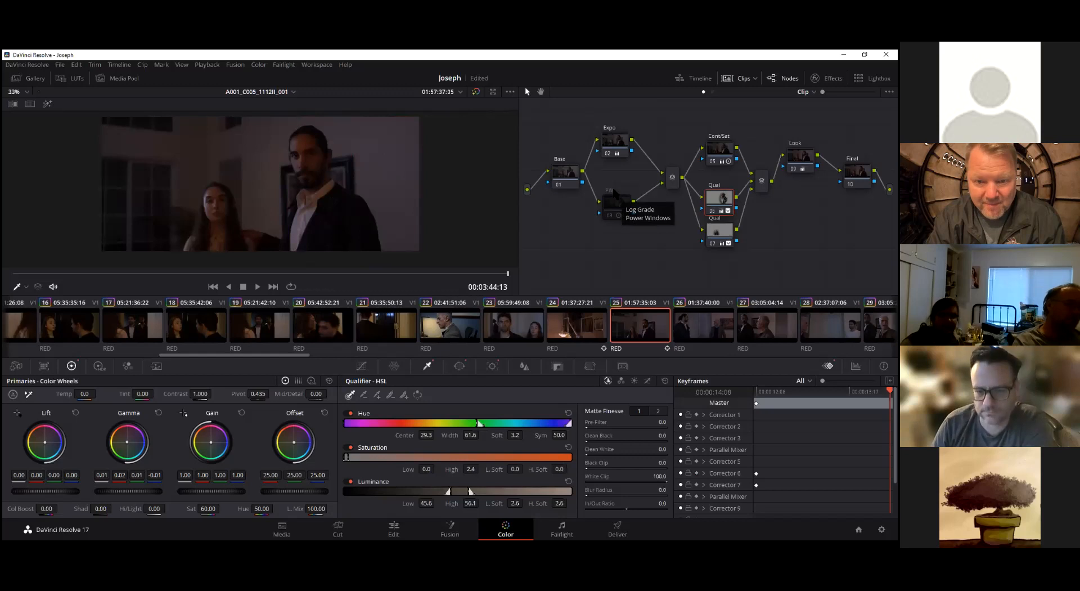
Return to clip 25's first frame and move the upper Qual node up to separate it from the lower one
left_click_drag(445, 274, 3, 263)
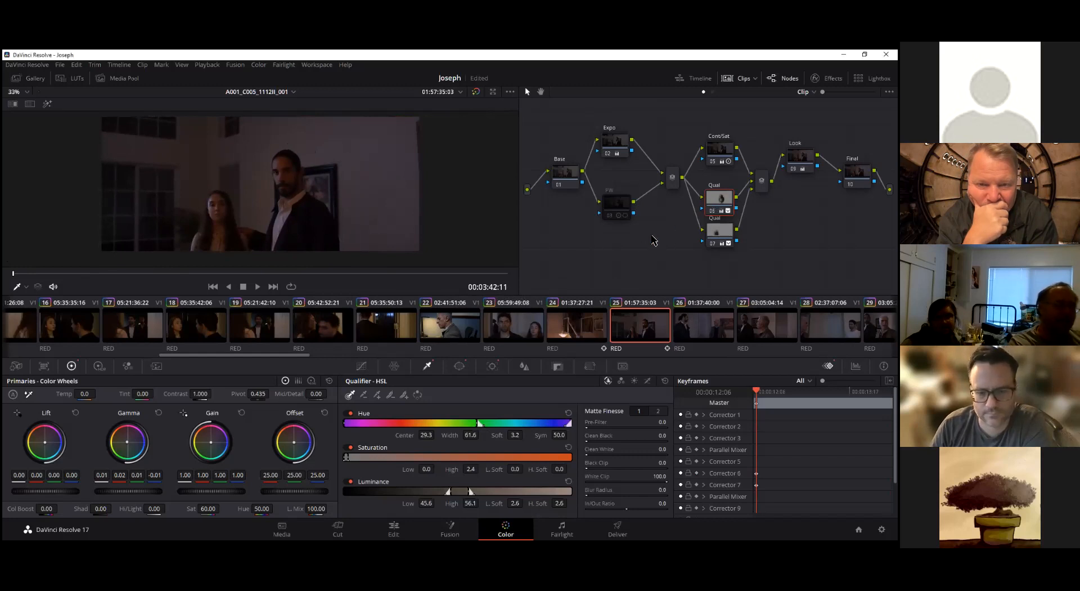
left_click(717, 232)
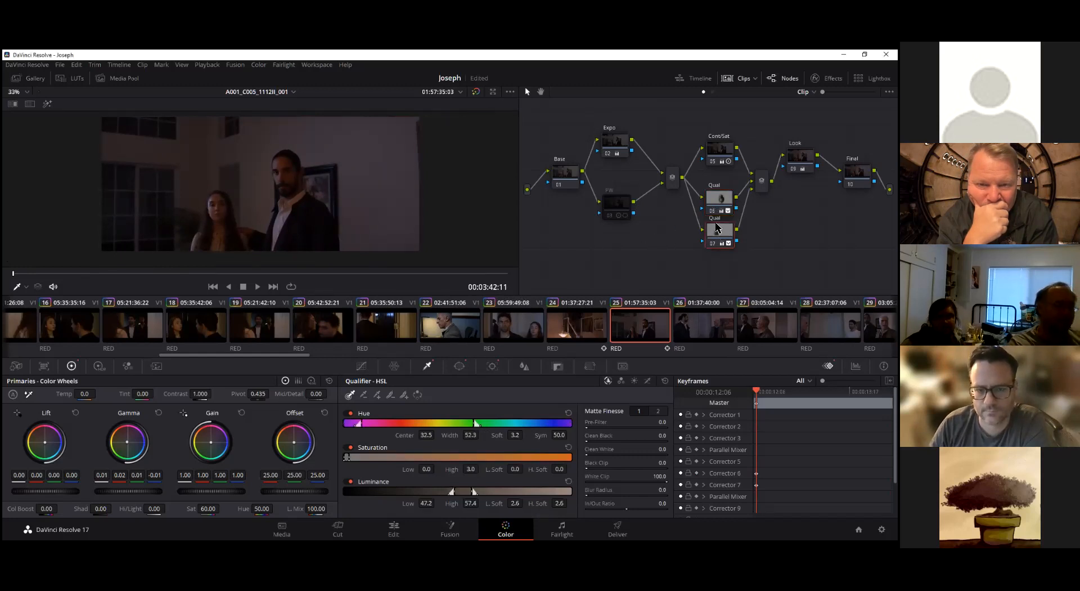
left_click(720, 198)
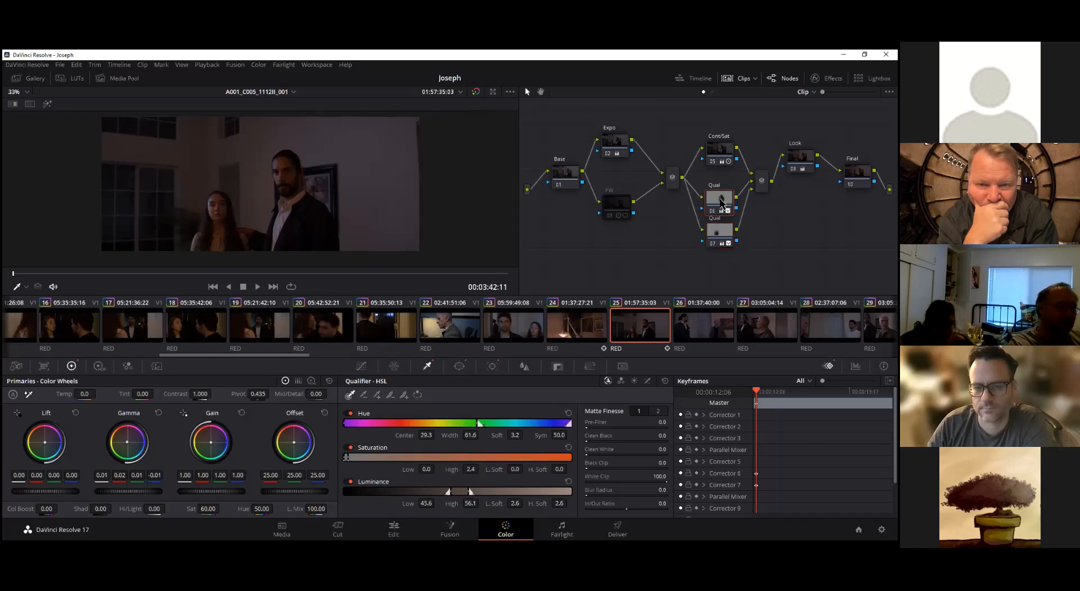
left_click_drag(719, 198, 720, 190)
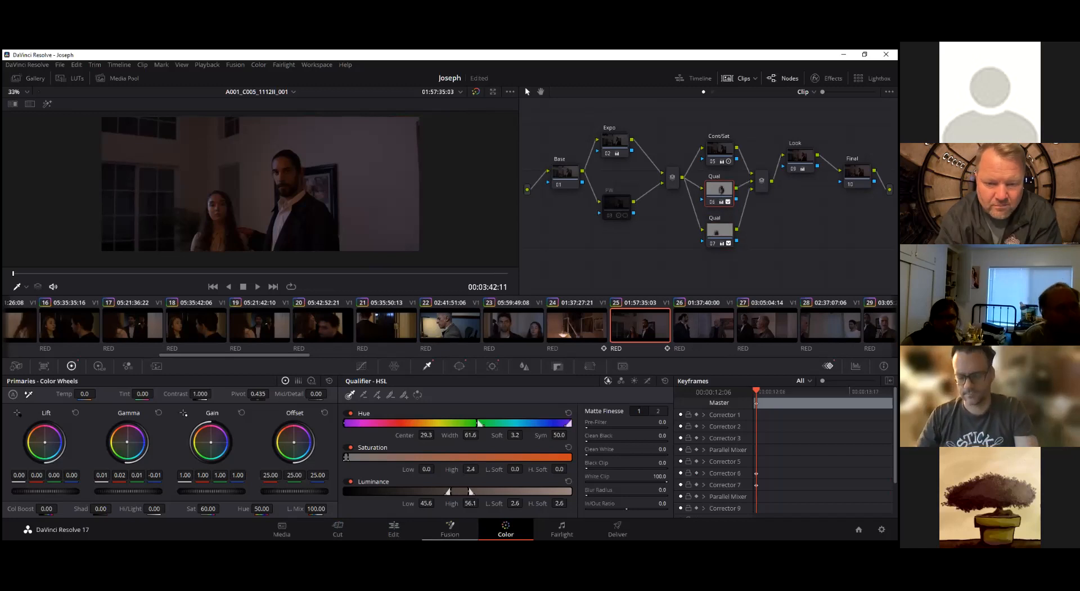
Switch to the Edit page and enlarge the video track area so Video 1 and Video 2 are both displayed
left_click(394, 529)
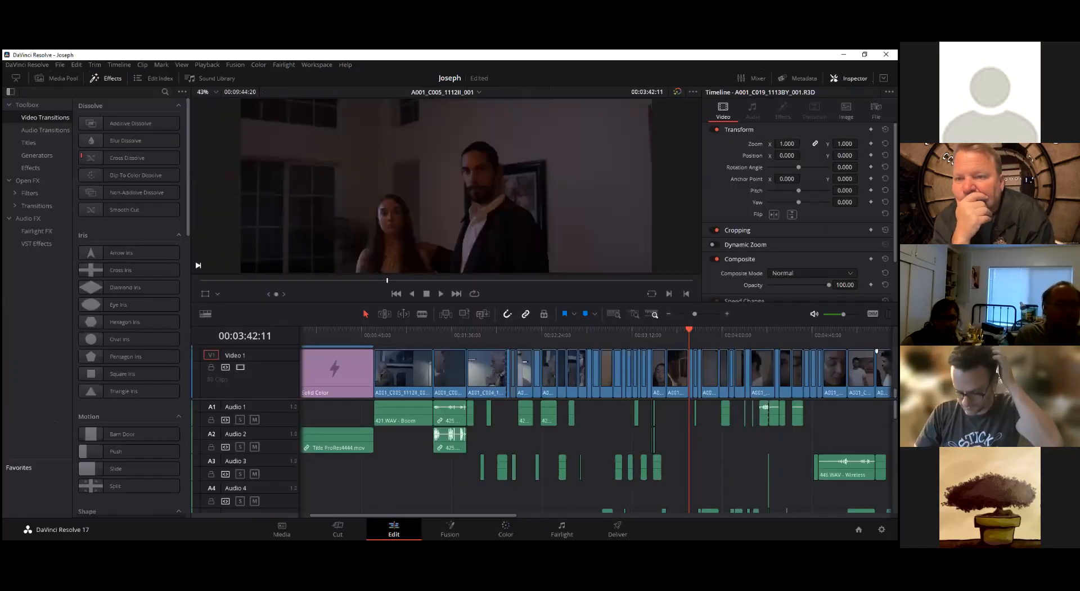
scroll(597, 371, "up", 2)
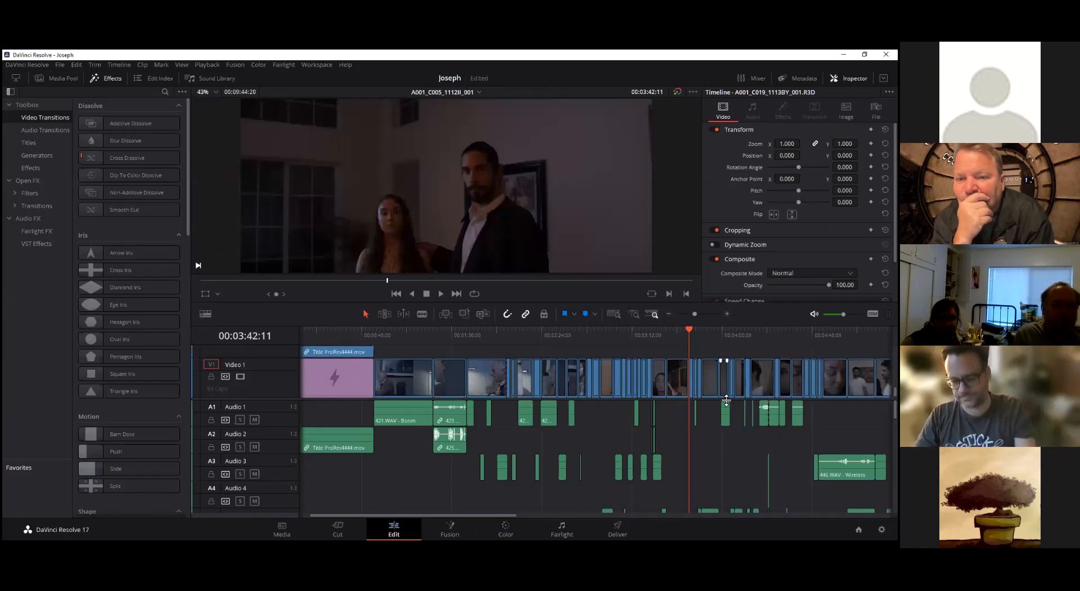
left_click_drag(726, 399, 724, 423)
scroll(692, 394, "up", 2)
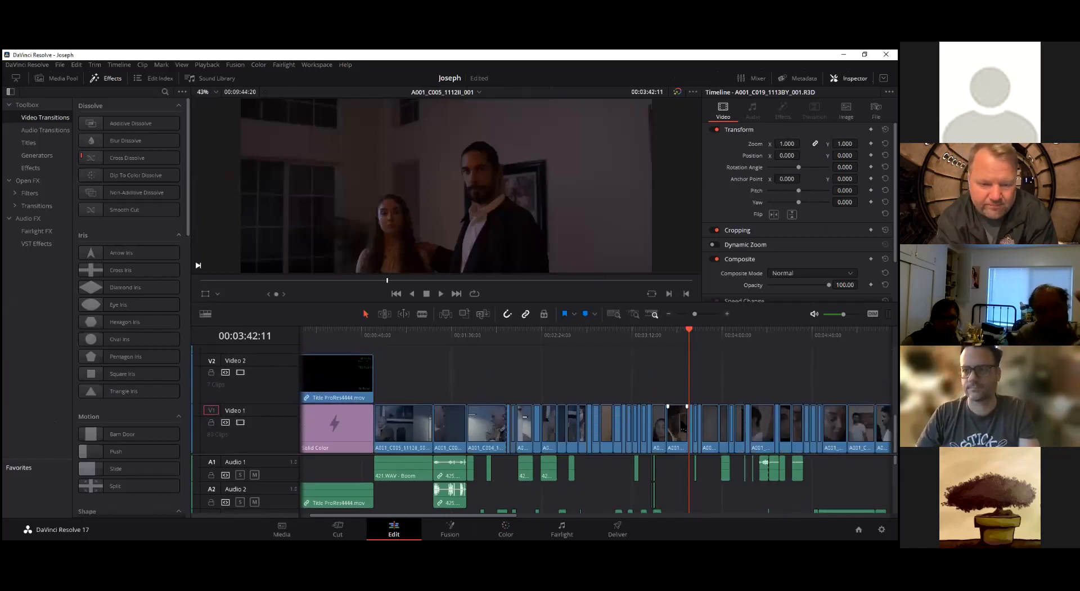
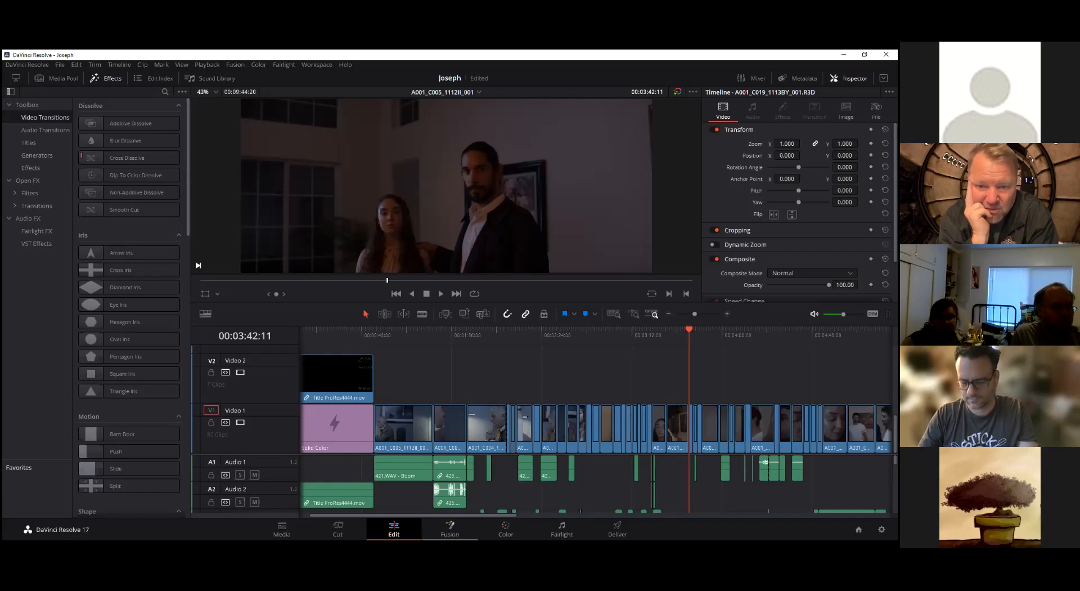
View clip 25's node flow on the Fusion page and return to the Color page
left_click(450, 529)
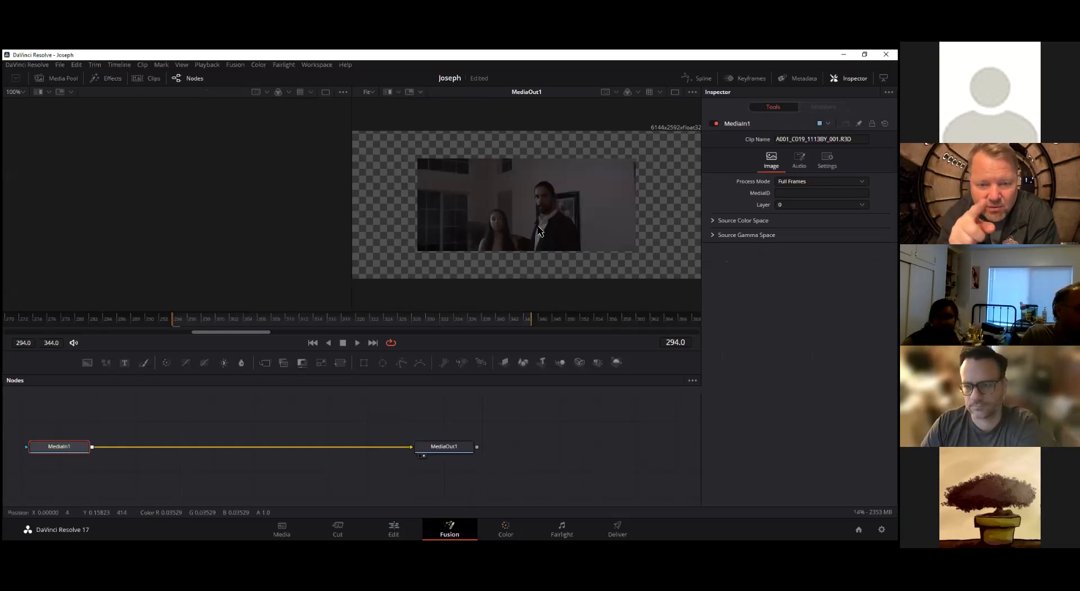
left_click(506, 529)
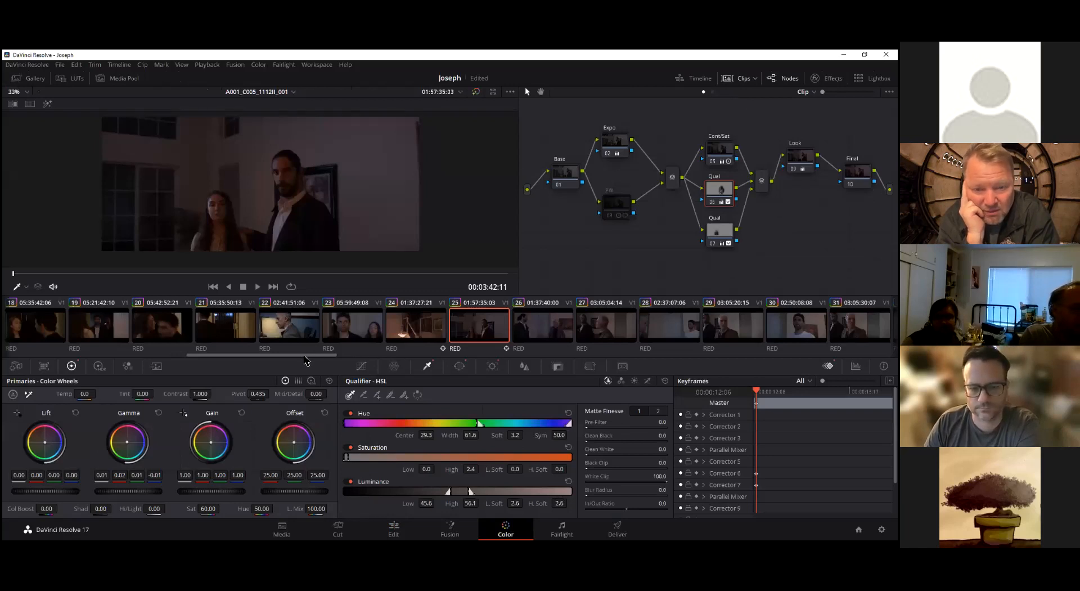
On clip 55, add a serial node after node 05 and push its gamma strongly toward blue
left_click_drag(282, 358, 592, 378)
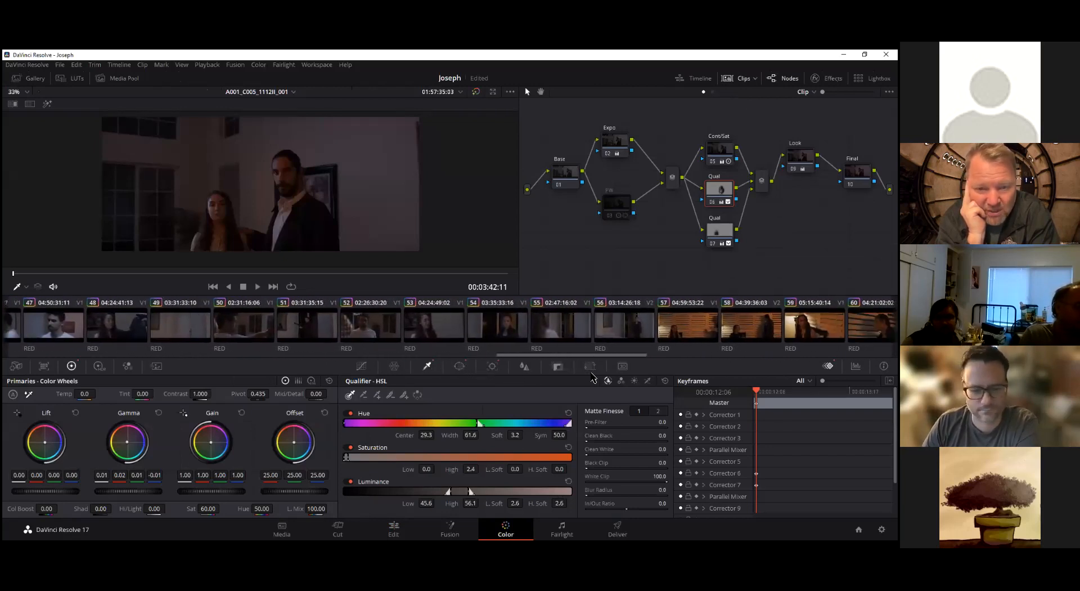
left_click(568, 334)
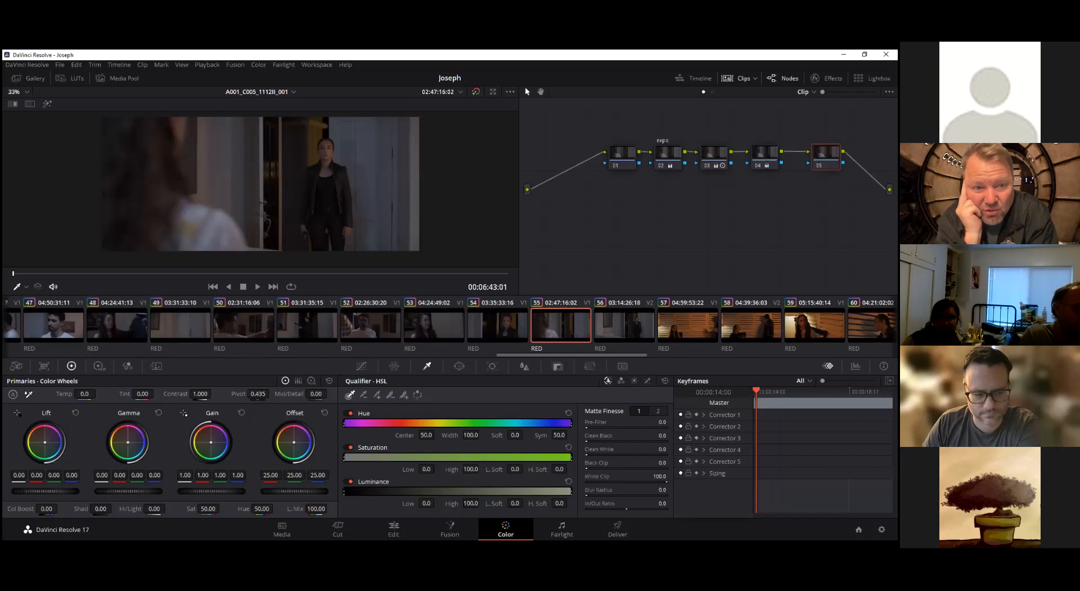
left_click_drag(826, 157, 821, 161)
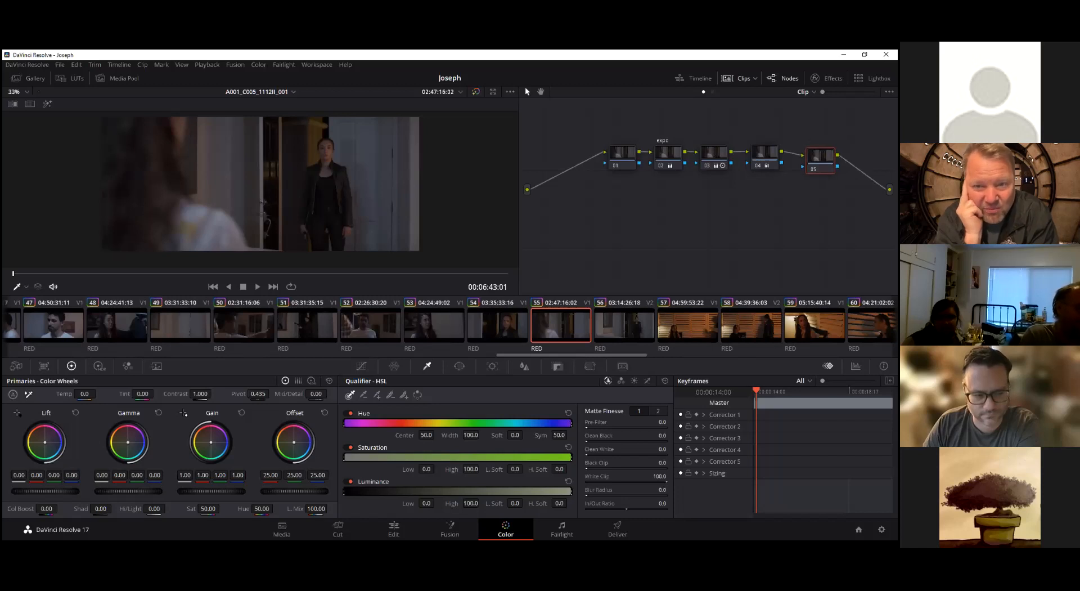
key("alt+s")
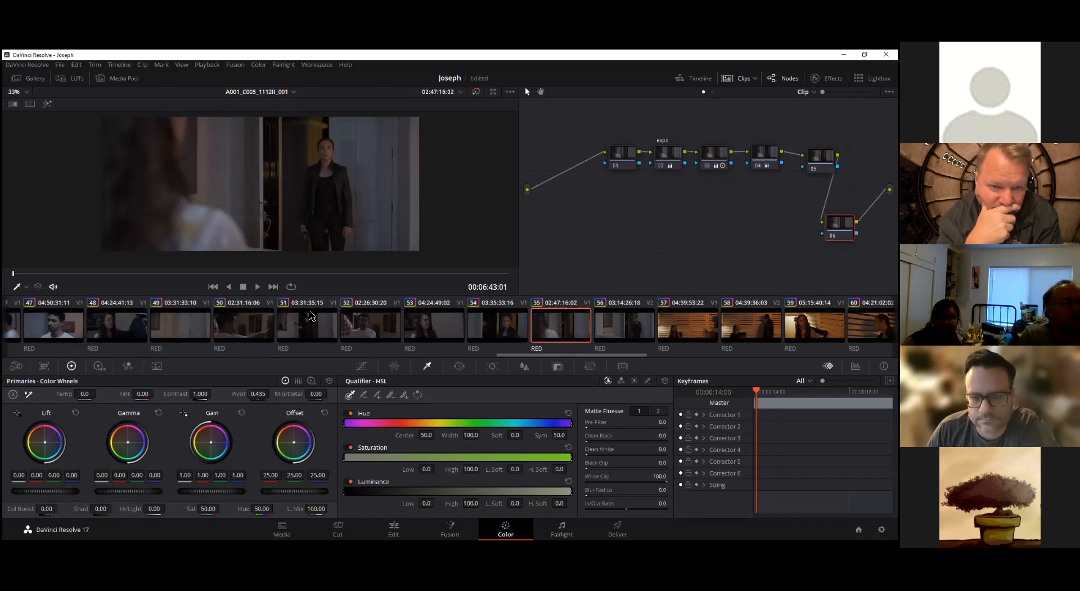
left_click_drag(131, 450, 138, 453)
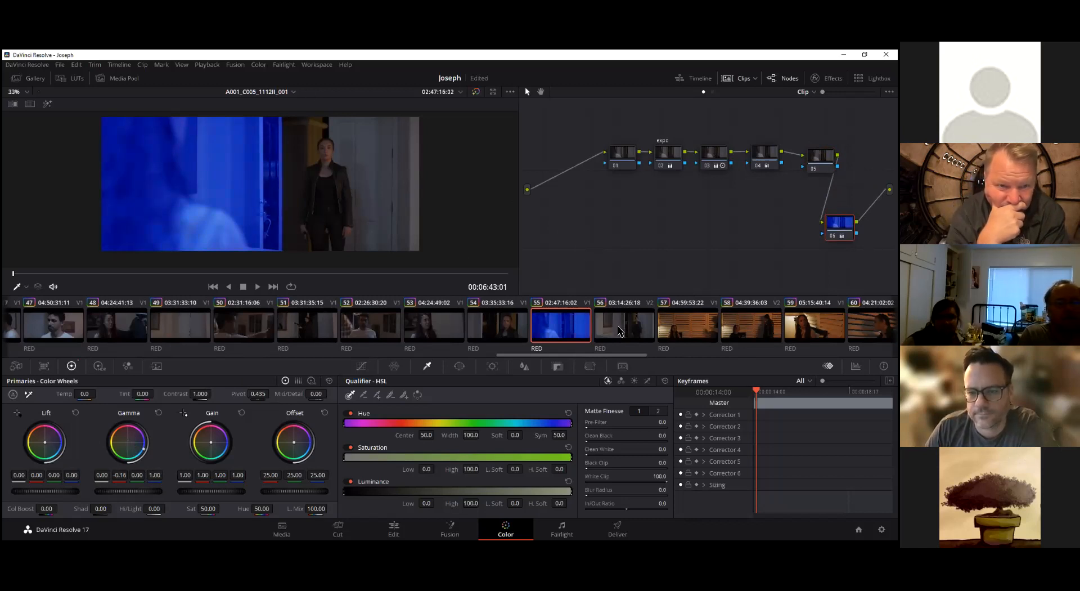
On clip 56, try pushing node 05's gamma toward blue and undo the change
left_click(601, 313)
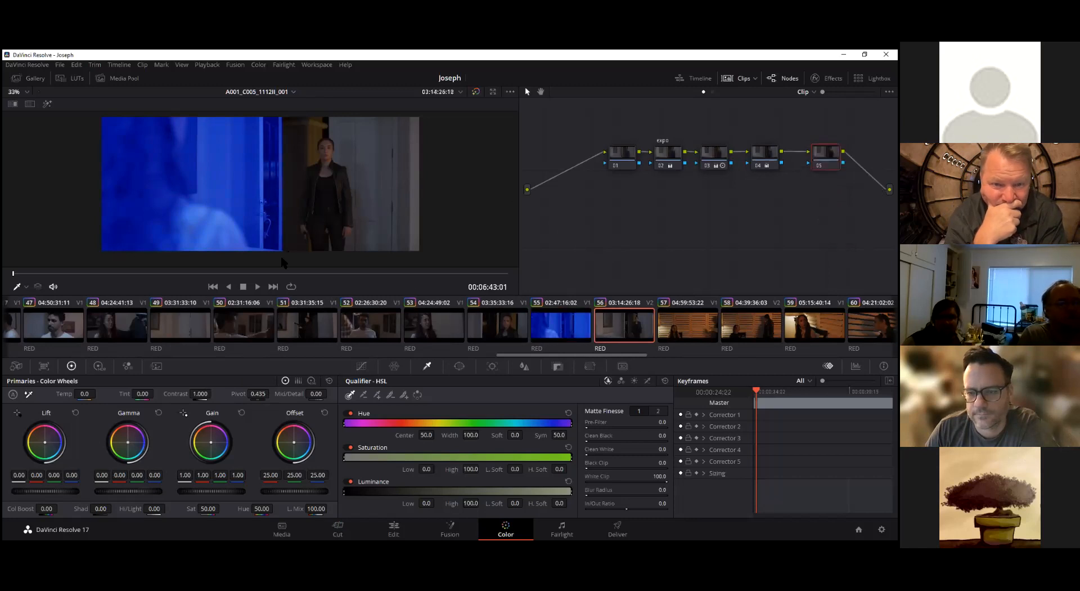
left_click_drag(128, 441, 129, 442)
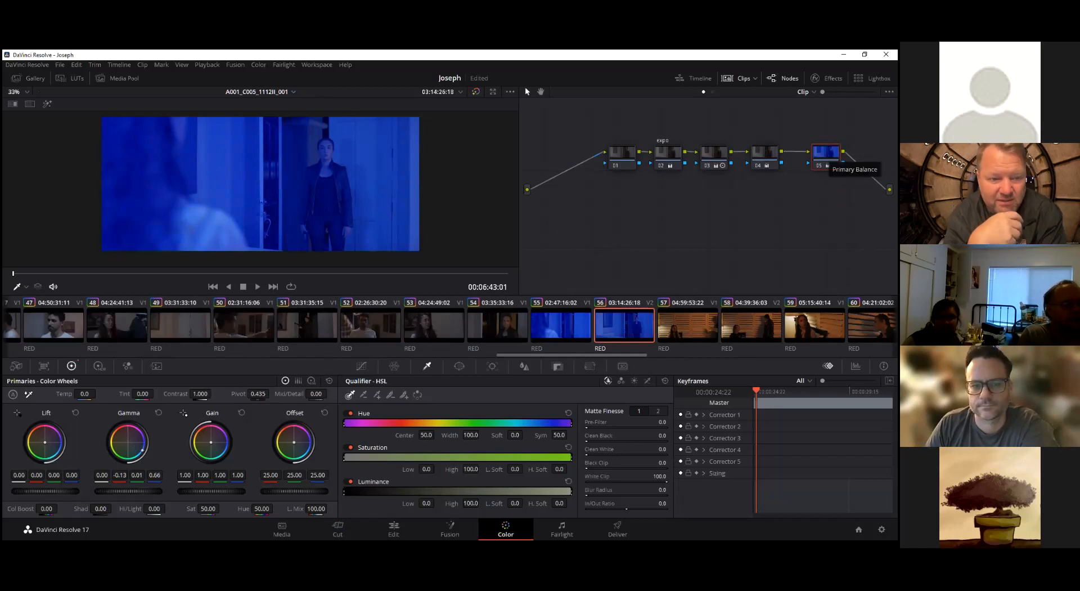
key("ctrl+z")
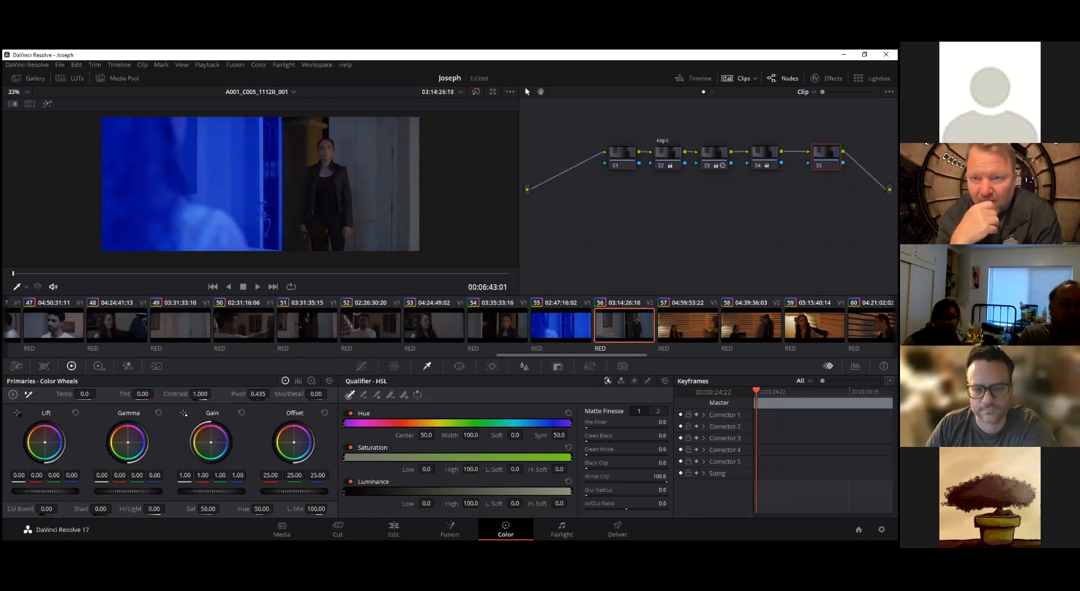
Back on clip 55, undo the blue gamma shift and the added serial node, and nudge node 05 slightly upward
left_click(588, 326)
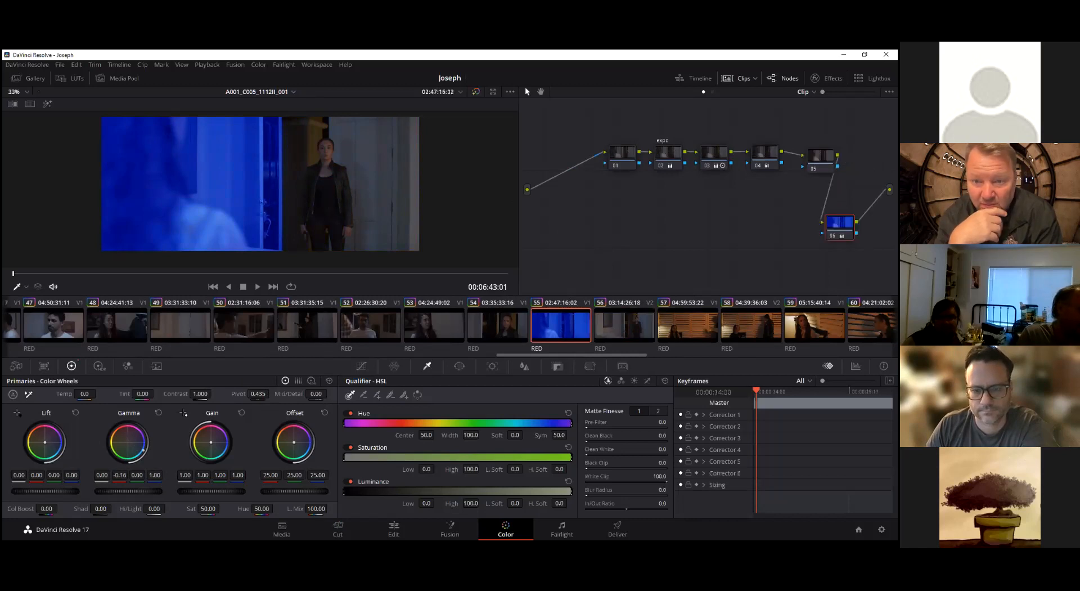
key("ctrl+z")
left_click_drag(821, 160, 822, 153)
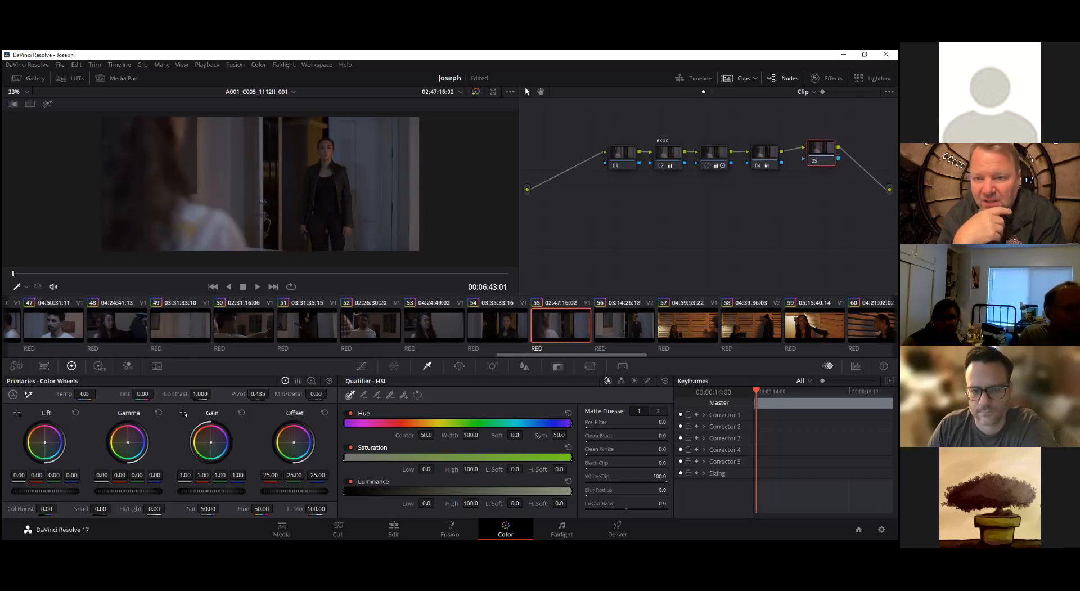
Open clip 34 and inspect which corrections its expo node contains
left_click_drag(603, 354, 472, 371)
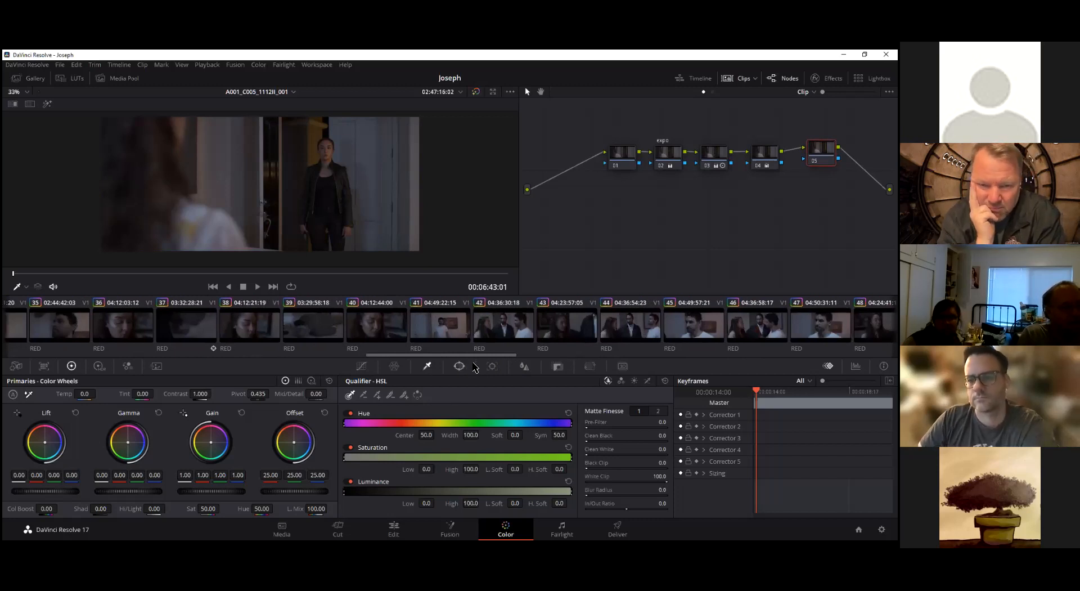
left_click_drag(459, 358, 382, 359)
left_click(431, 333)
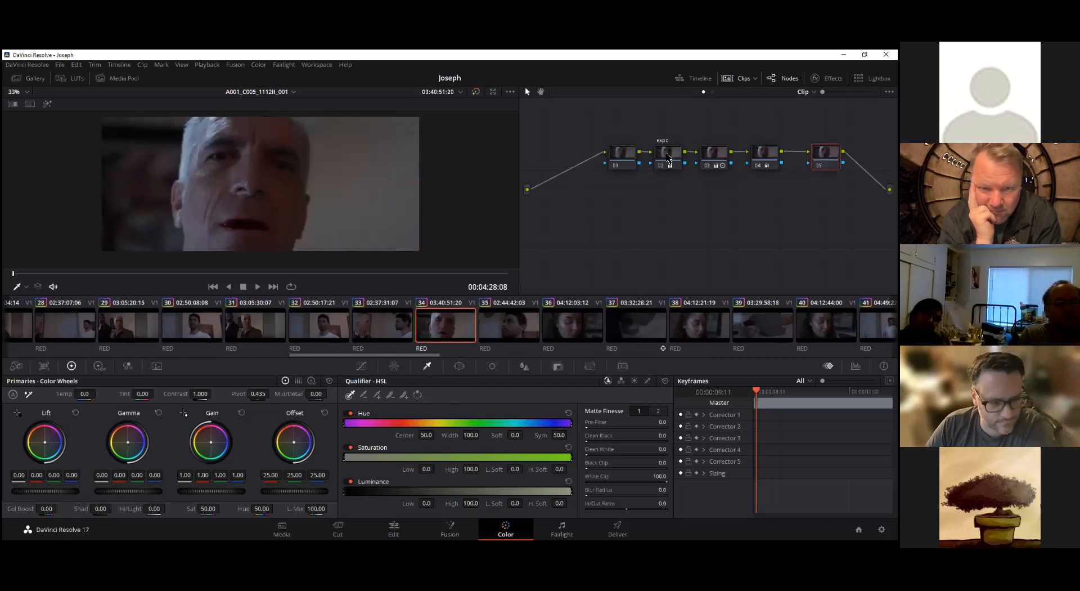
mouse_move(673, 157)
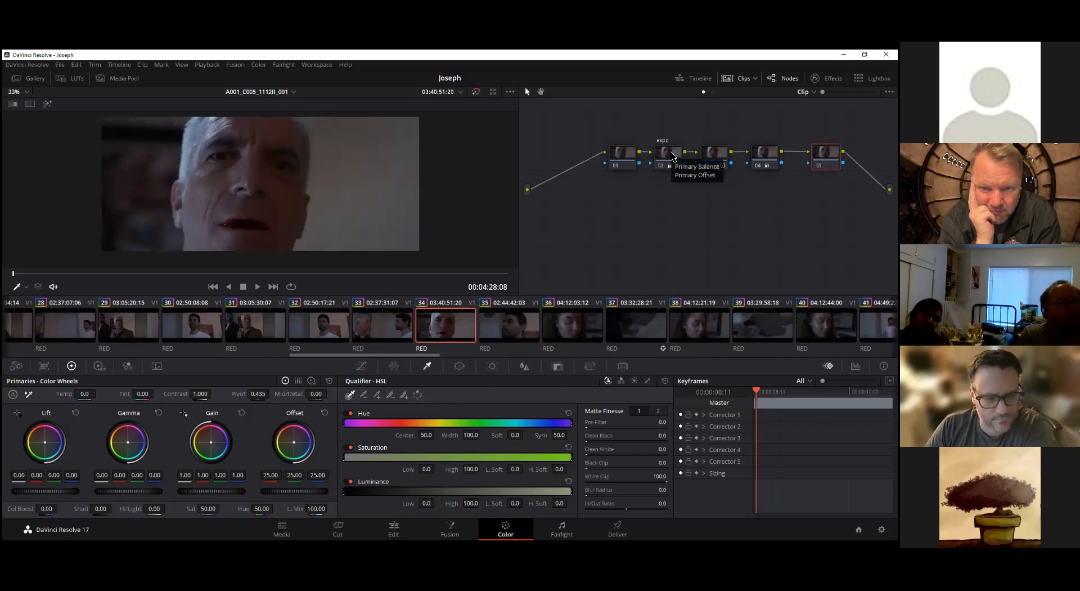
Go back to the opening clips, open clip 04 and scrub through its footage
left_click_drag(358, 354, 125, 362)
left_click_drag(69, 359, 51, 360)
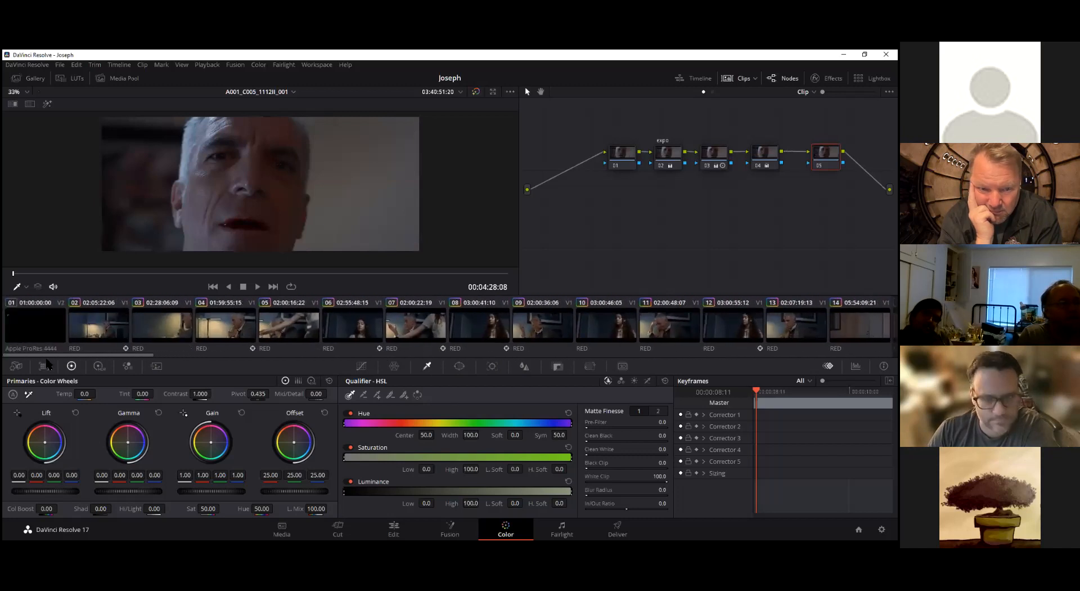
left_click(190, 332)
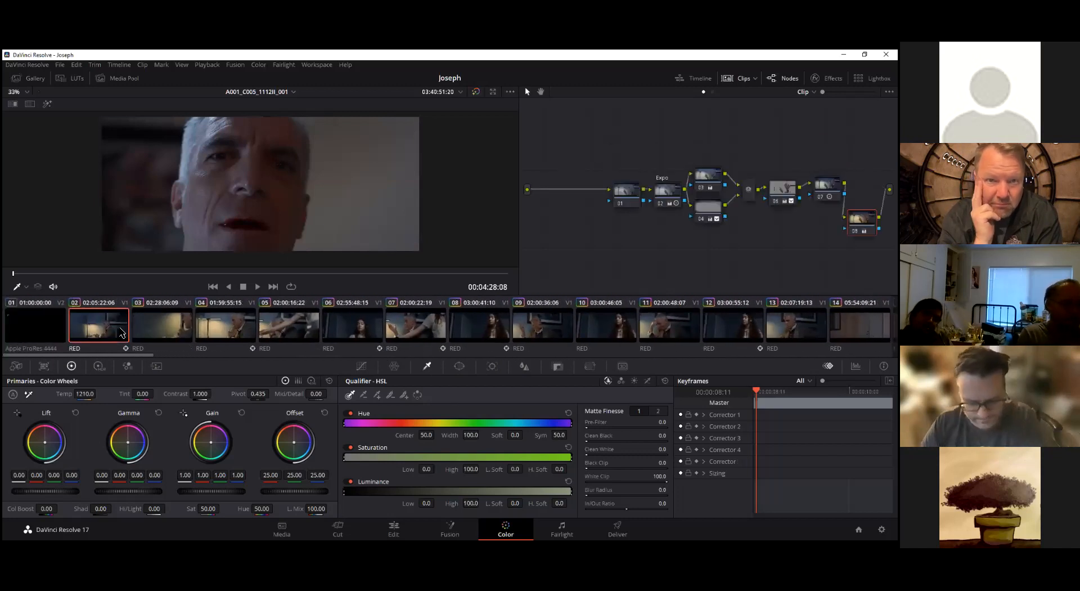
left_click(224, 335)
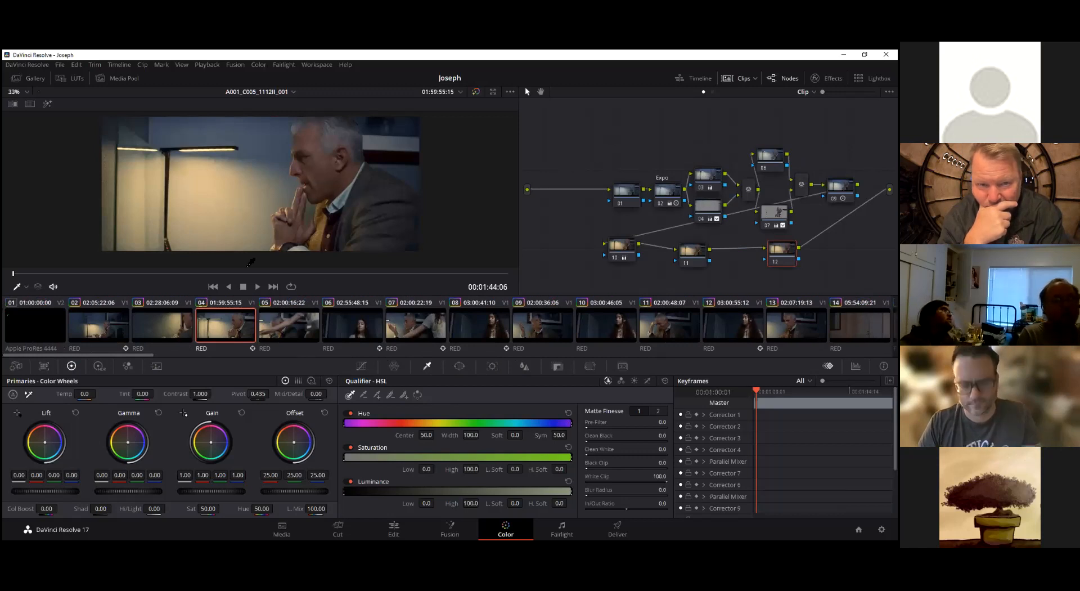
left_click_drag(28, 279, 8, 316)
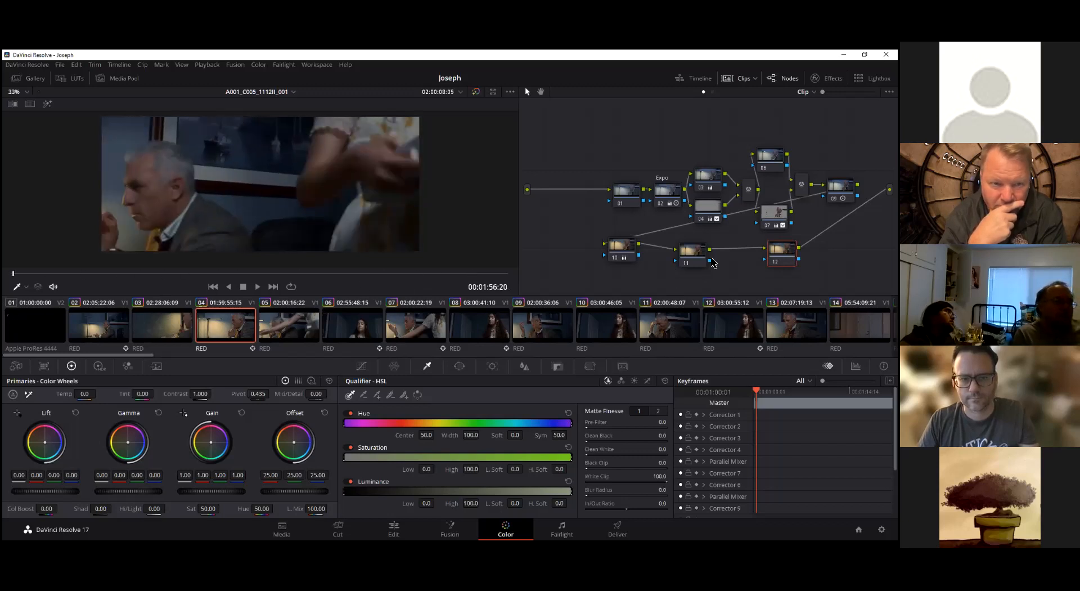
Highlight the selection of clip 04's node 04, scrub through the clip to check it, and turn the highlight off
left_click(704, 210)
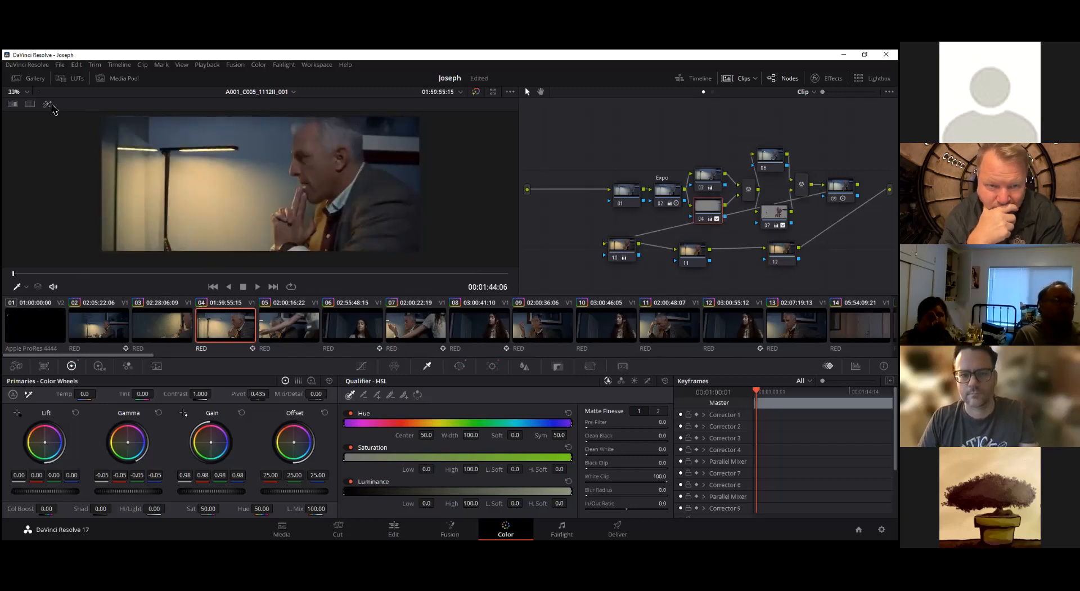
left_click(49, 105)
left_click_drag(40, 274, 211, 278)
left_click_drag(70, 283, 11, 284)
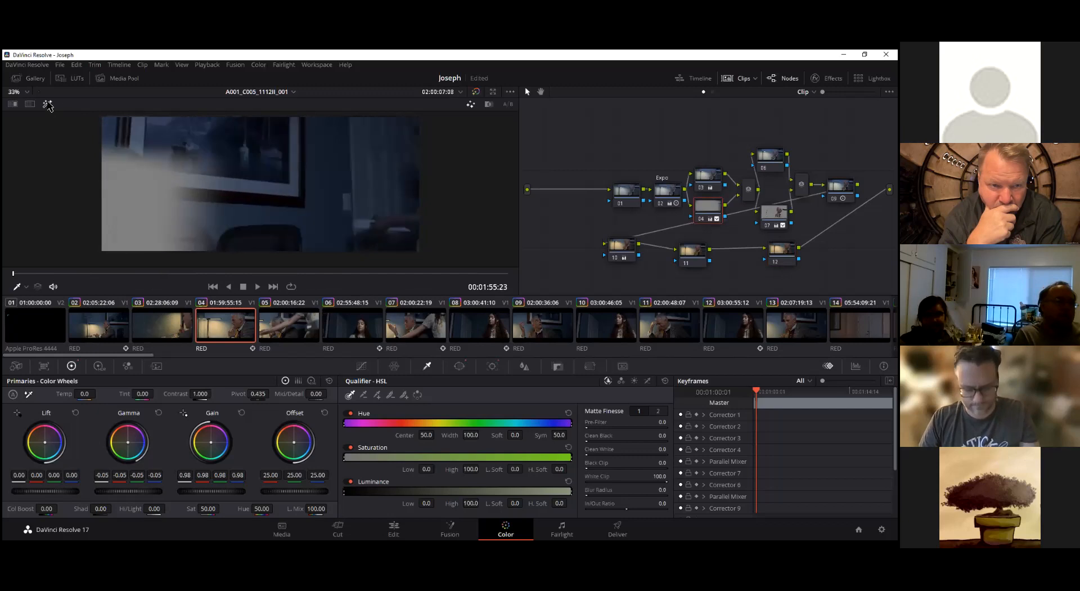
left_click(47, 104)
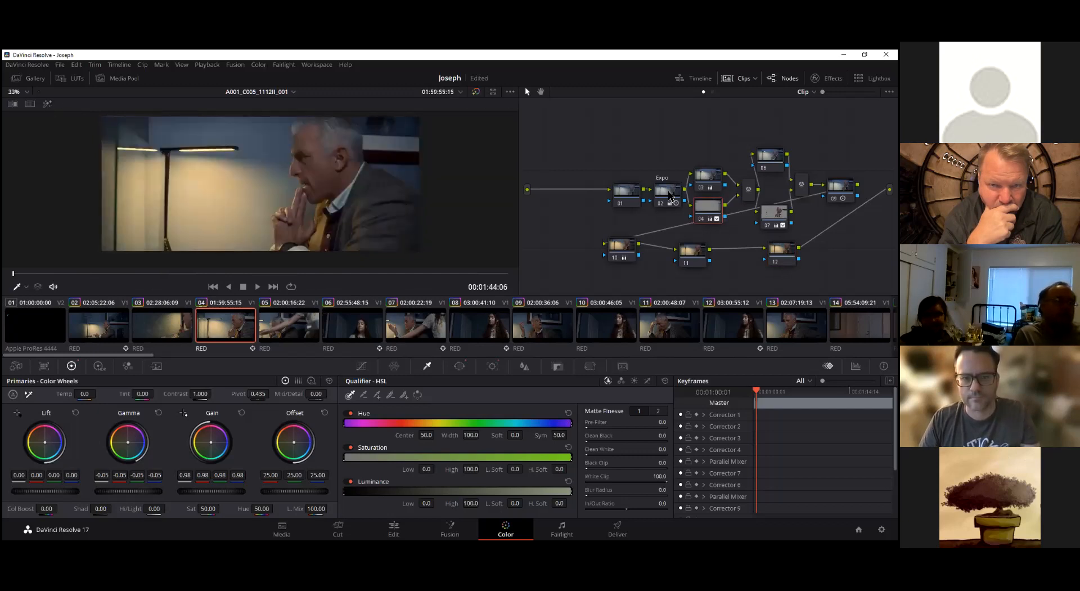
Tidy clip 04's node graph by spacing out nodes 01 and Expo and stacking the pairs 03/04 and 06/07 more neatly
left_click_drag(630, 193, 595, 162)
left_click_drag(668, 196, 699, 158)
left_click_drag(707, 210, 700, 197)
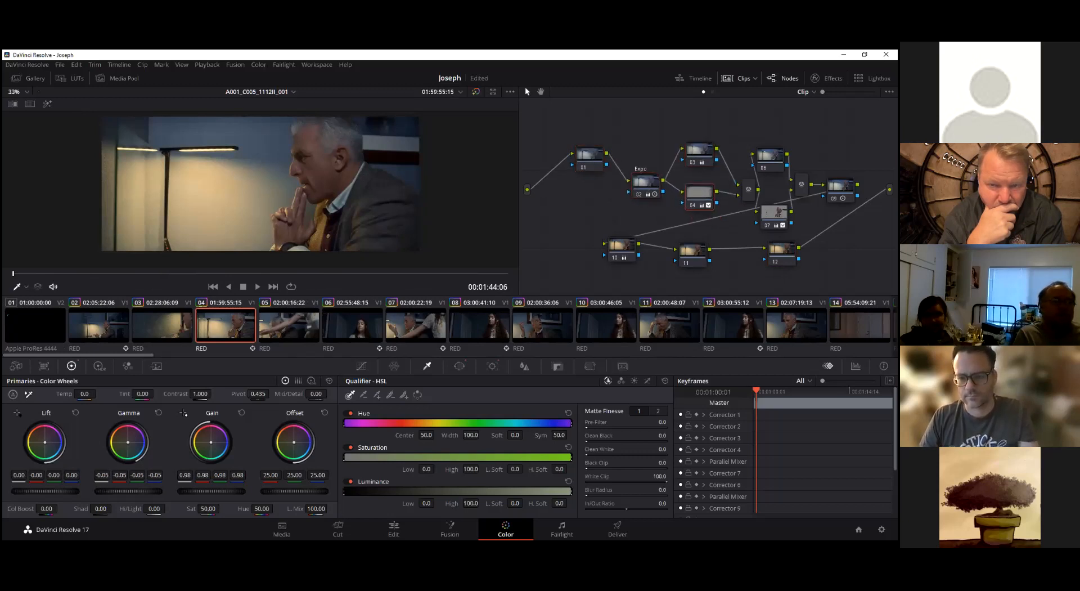
left_click_drag(770, 155, 766, 142)
left_click_drag(774, 213, 767, 177)
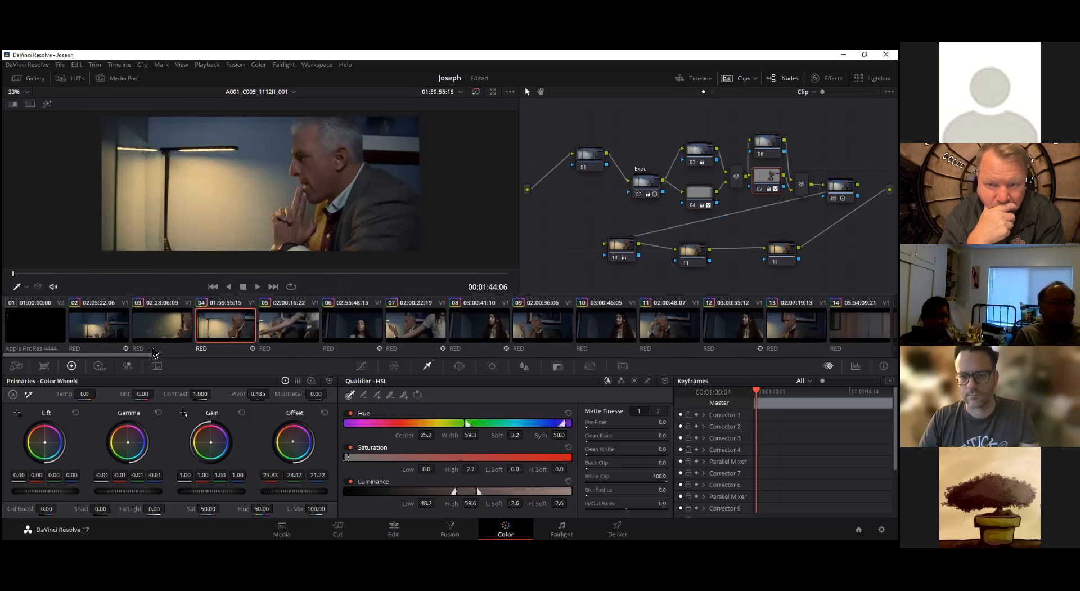
Browse forward along the clip strip to the clips numbered in the 30s
left_click_drag(141, 355, 445, 376)
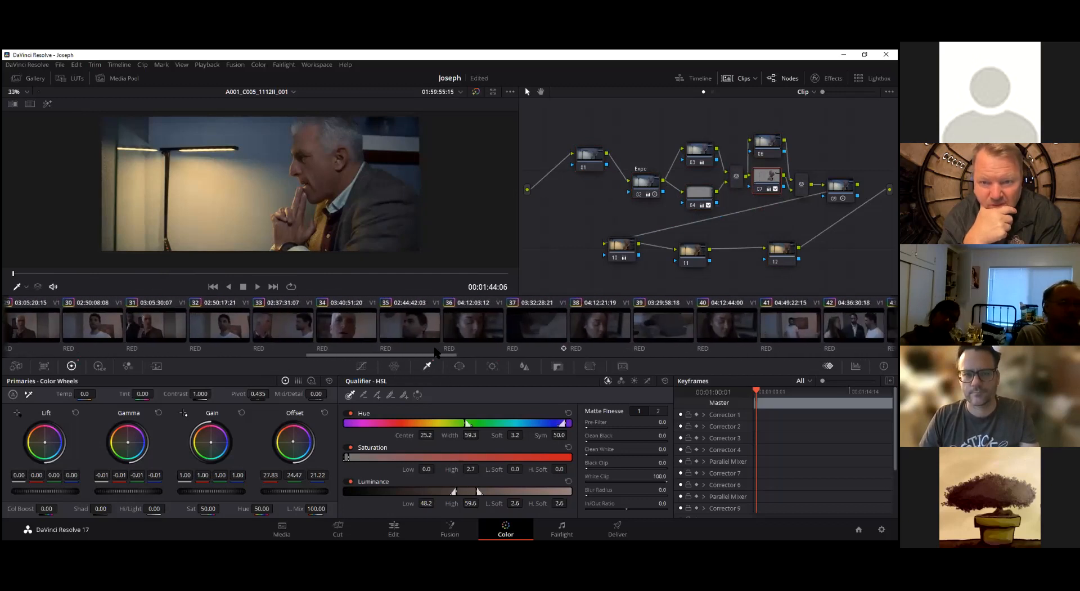